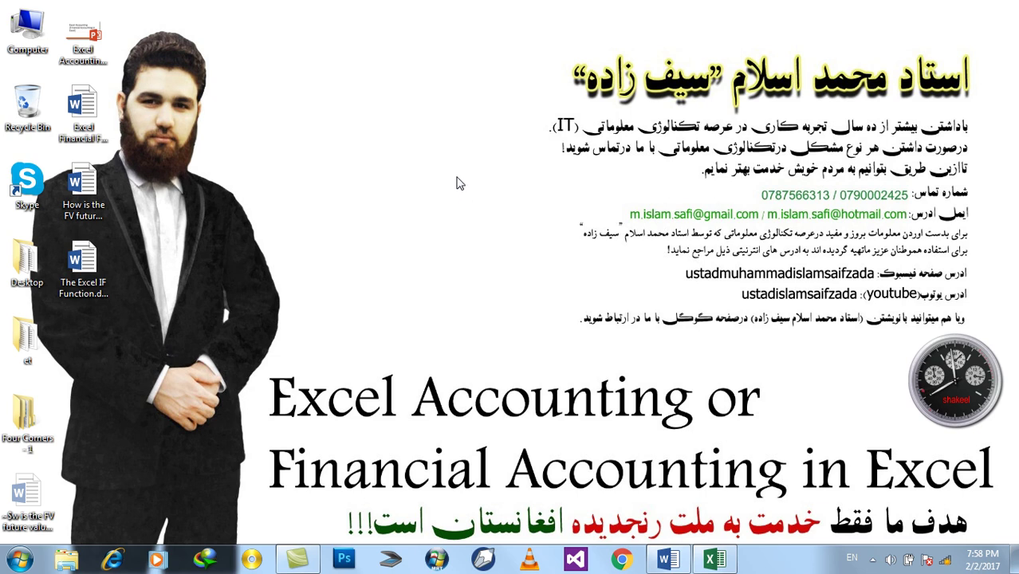
- Refresh the desktop and bring up the Excel Financail Functions.xlsx workbook on its FV Function sheet
{"action": "left_click", "coordinate": [427, 194]}
{"action": "left_click", "coordinate": [714, 559]}
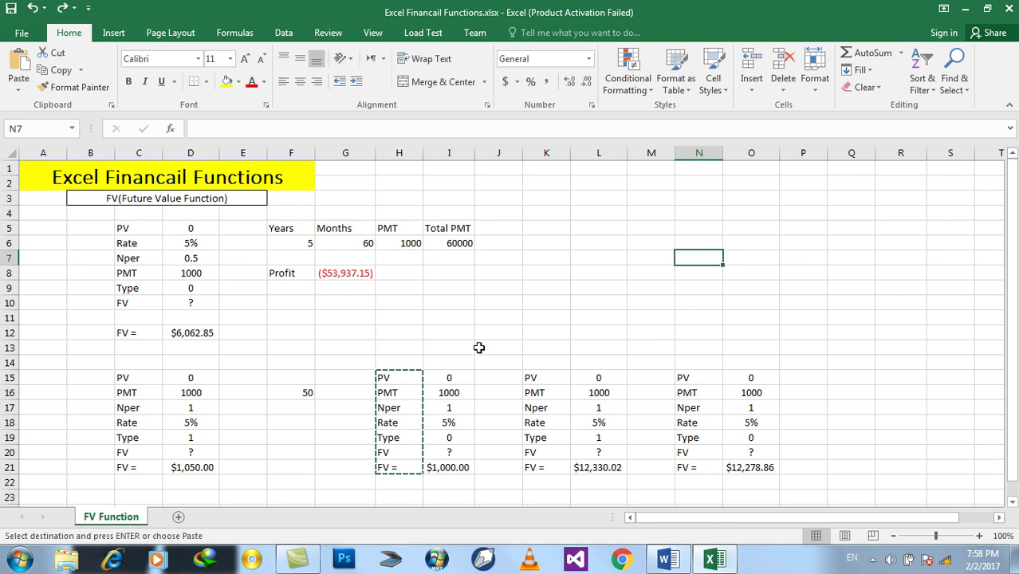
- Cancel the pending copy of H15:H21 and look over the J14:P20 table area
{"action": "left_click", "coordinate": [482, 344]}
{"action": "key", "text": "Escape"}
{"action": "left_click", "coordinate": [494, 304]}
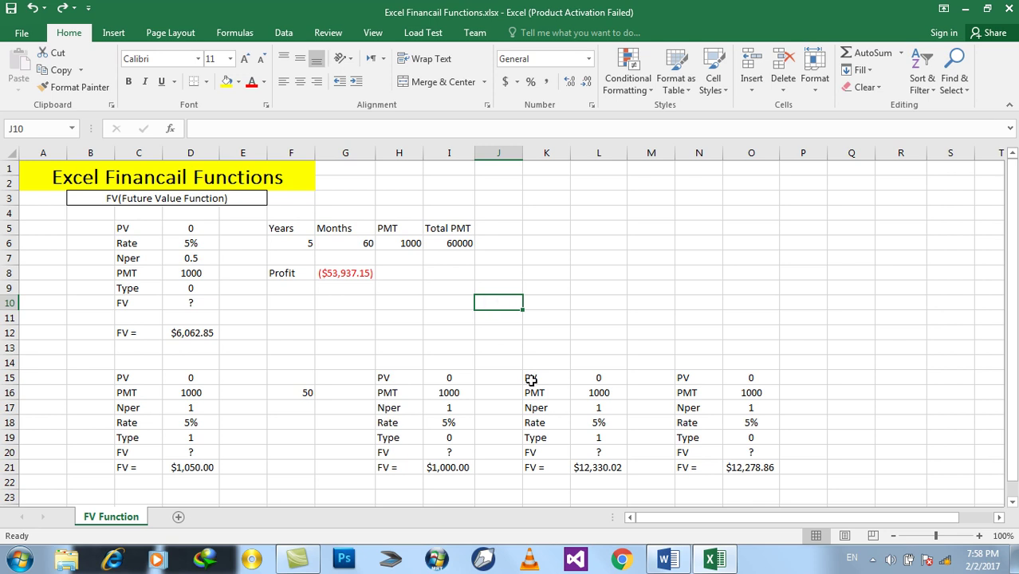
{"action": "mouse_move", "coordinate": [789, 360]}
{"action": "left_mouse_down"}
{"action": "mouse_move", "coordinate": [443, 467]}
{"action": "mouse_move", "coordinate": [378, 469]}
{"action": "left_mouse_up"}
- Inspect the PMT and Nper rows, then select the PV-to-FV = label column H15:H21
{"action": "left_click", "coordinate": [403, 288]}
{"action": "mouse_move", "coordinate": [384, 393]}
{"action": "left_mouse_down"}
{"action": "mouse_move", "coordinate": [672, 409]}
{"action": "mouse_move", "coordinate": [754, 393]}
{"action": "left_mouse_up"}
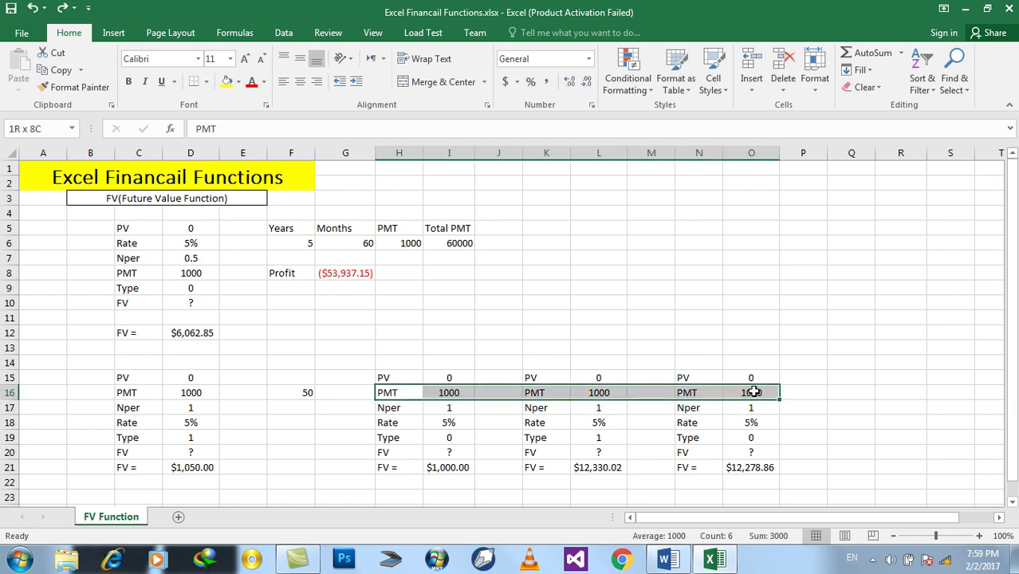
{"action": "left_click_drag", "start_coordinate": [754, 393], "coordinate": [753, 391]}
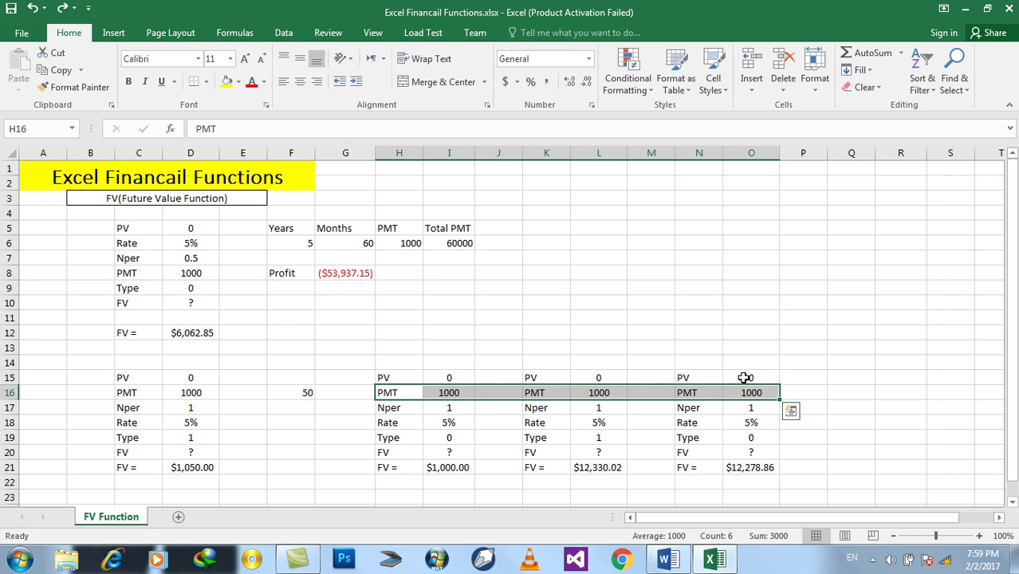
{"action": "left_click", "coordinate": [587, 334]}
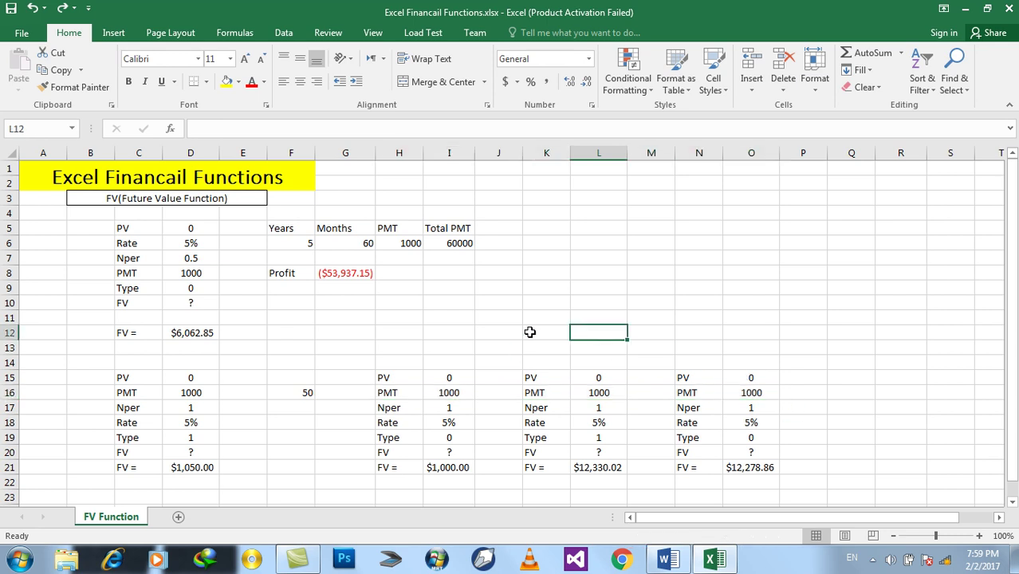
{"action": "left_click_drag", "start_coordinate": [384, 377], "coordinate": [387, 469]}
- Copy the H15:H21 labels (PV through FV =) into K1:K7, N1:N7 and Q1:Q7
{"action": "key", "text": "ctrl+c"}
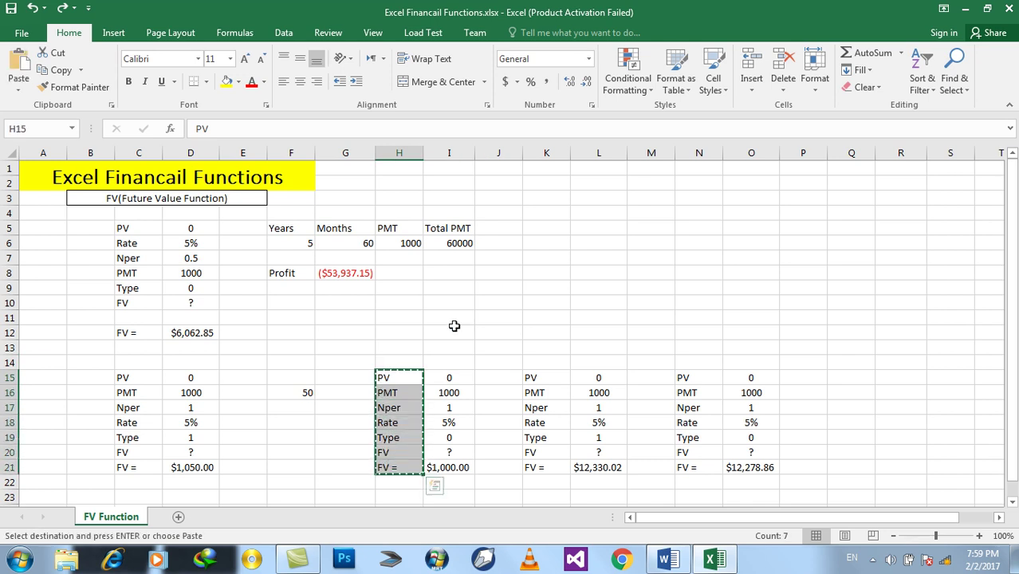
{"action": "left_click", "coordinate": [547, 168]}
{"action": "key", "text": "ctrl+v"}
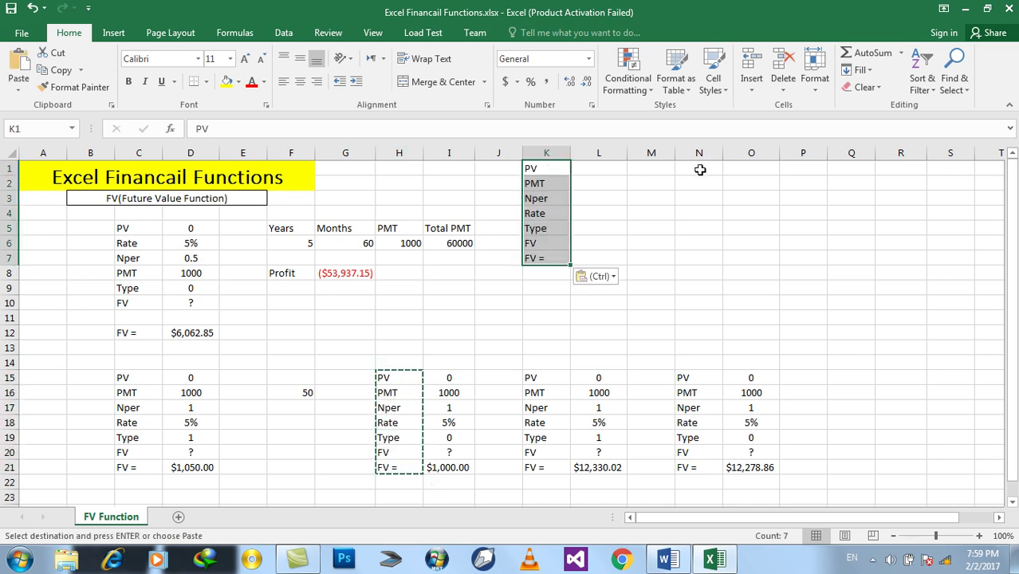
{"action": "left_click", "coordinate": [699, 170]}
{"action": "key", "text": "ctrl+v"}
{"action": "left_click", "coordinate": [836, 171]}
{"action": "key", "text": "ctrl+v"}
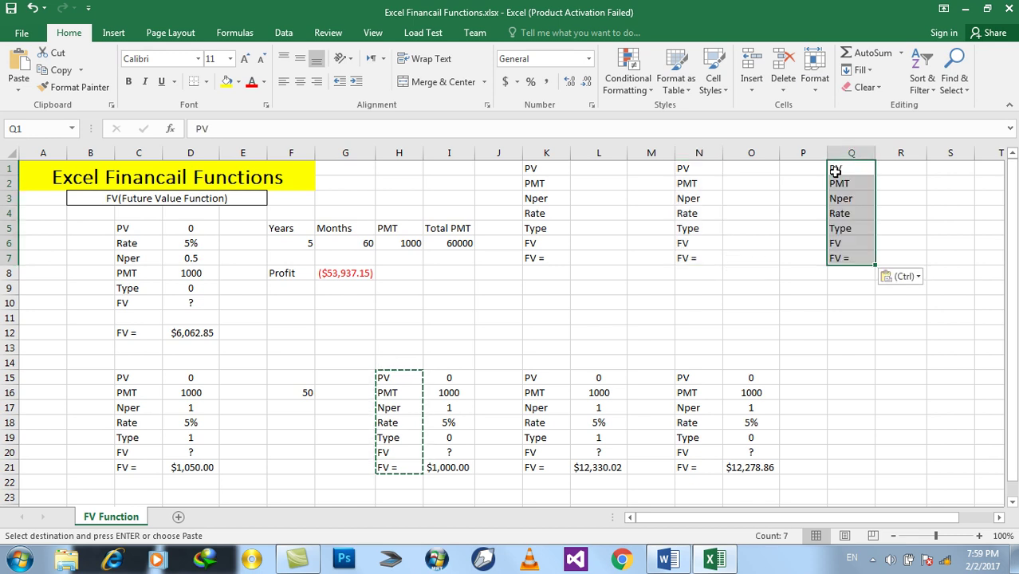
{"action": "key", "text": "Escape"}
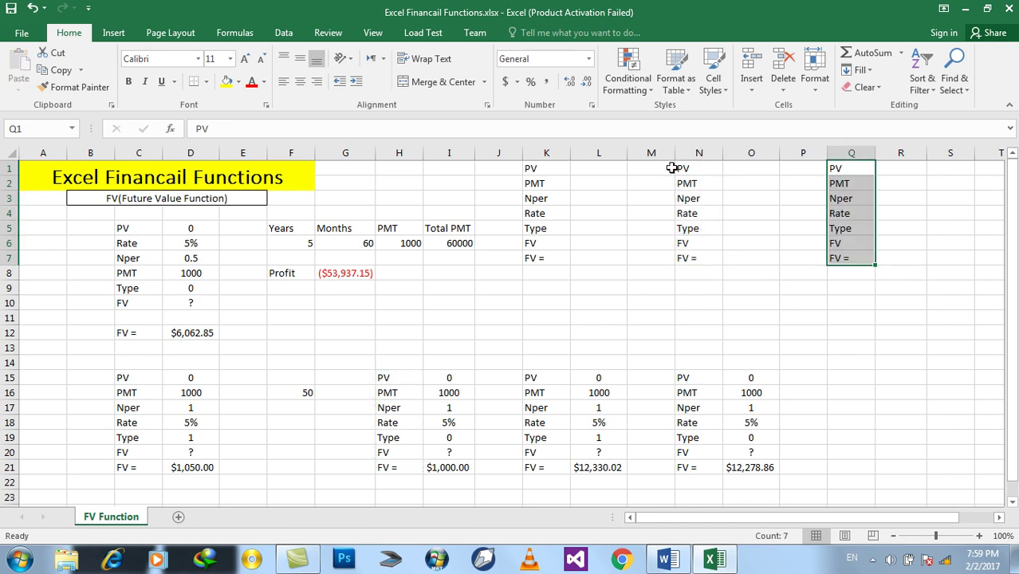
{"action": "left_click", "coordinate": [593, 169]}
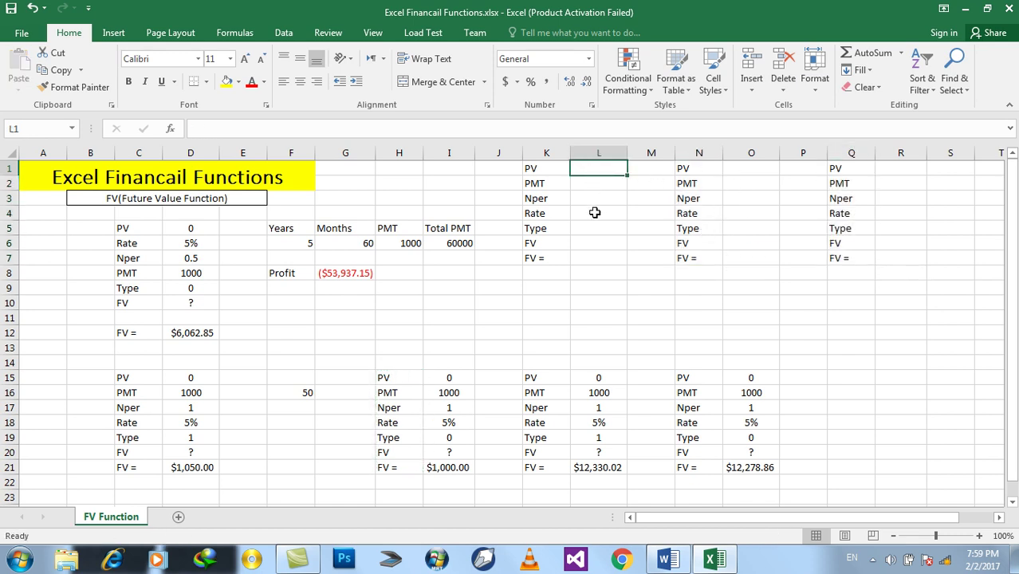
- Enter PV 2000 in L1, Nper 5 in L3, Rate 5% in L4 and PMT 0 in L2
{"action": "type", "text": "2000"}
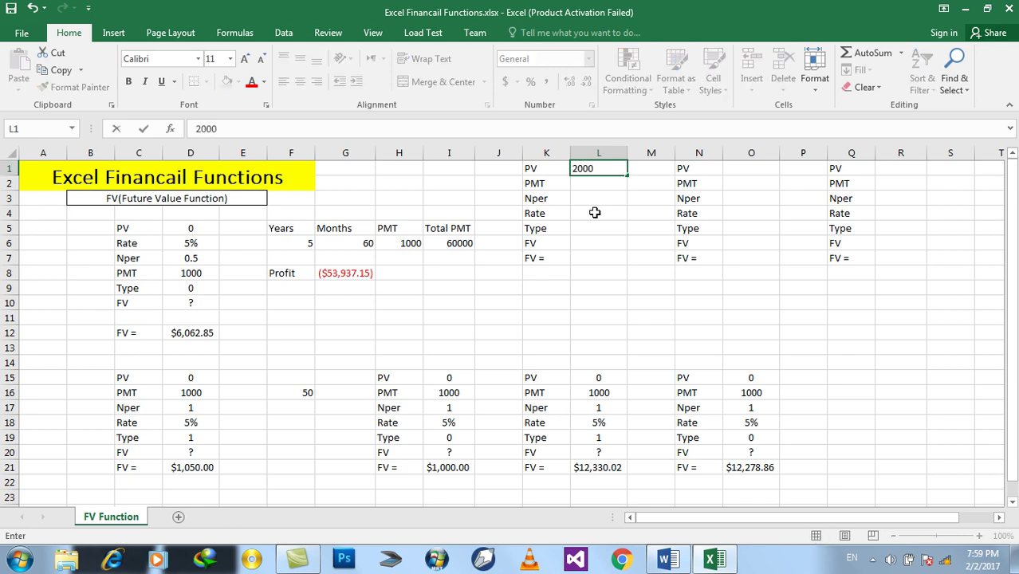
{"action": "key", "text": "Return"}
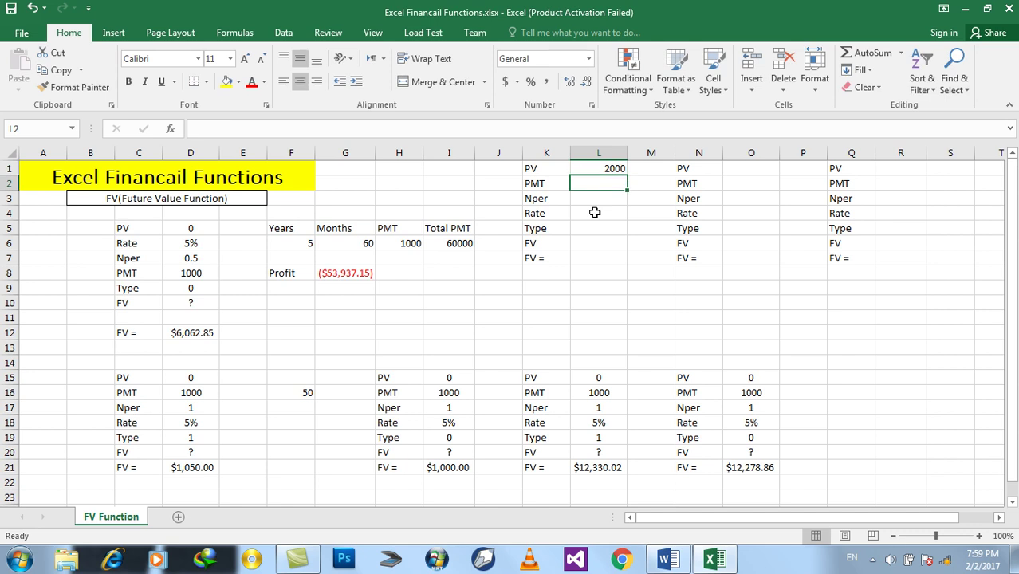
{"action": "key", "text": "Down"}
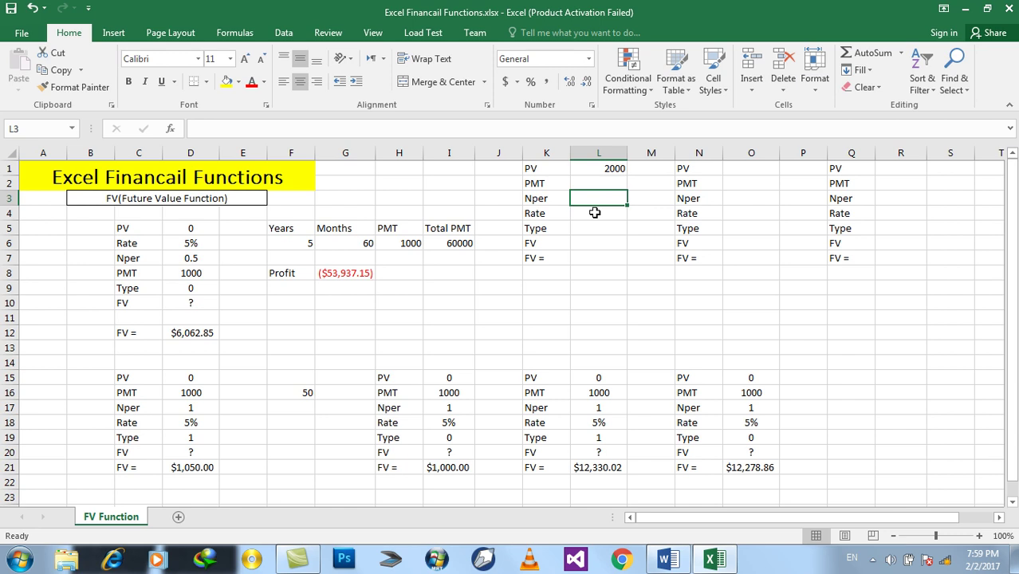
{"action": "type", "text": "5"}
{"action": "key", "text": "Return"}
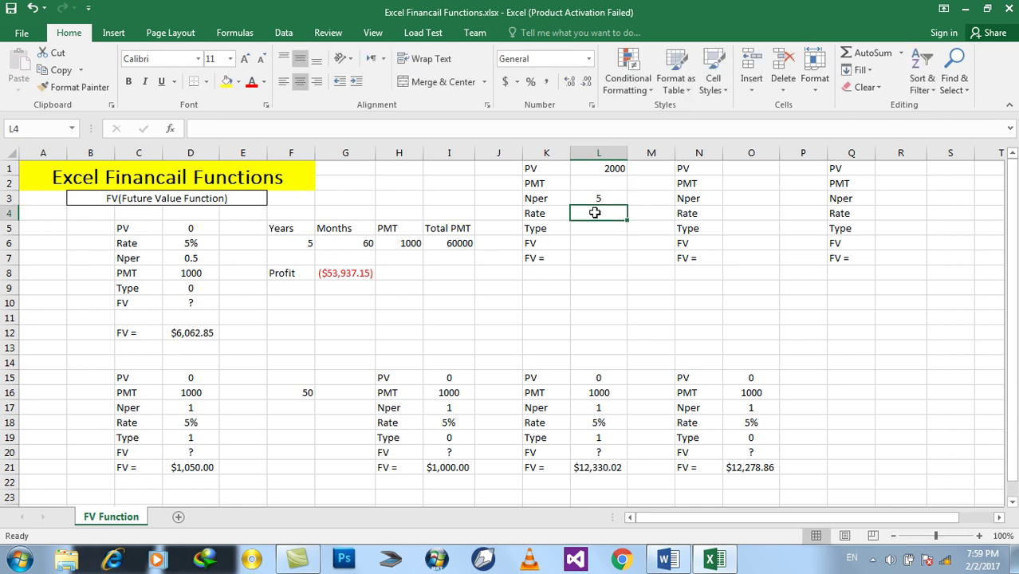
{"action": "type", "text": "5%"}
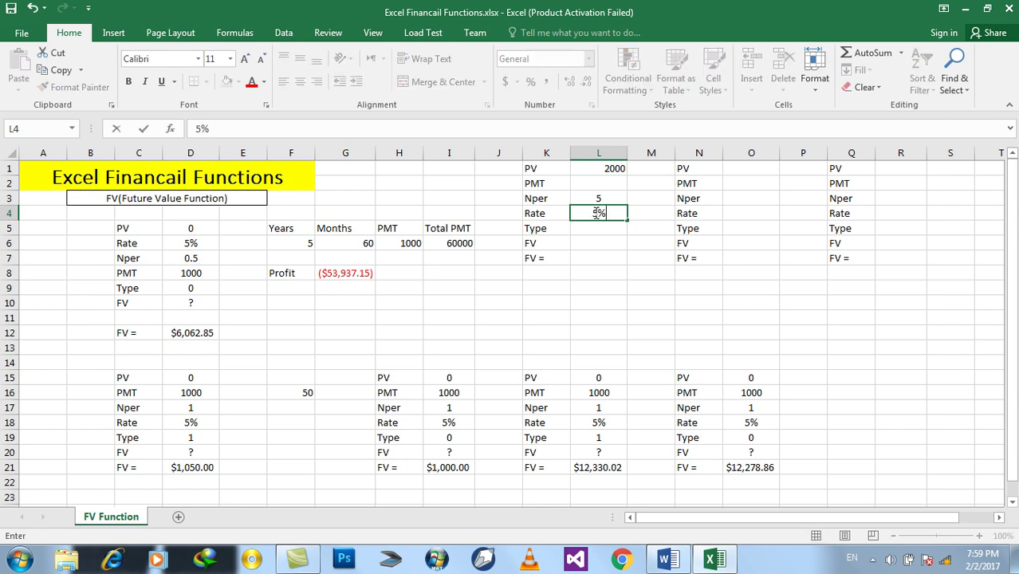
{"action": "key", "text": "Return"}
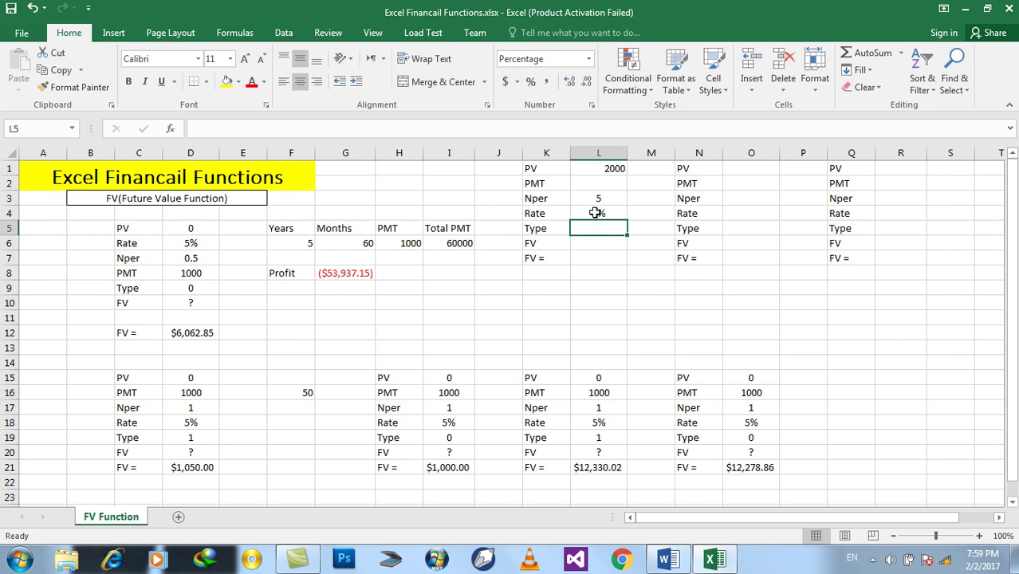
{"action": "key", "text": "Return"}
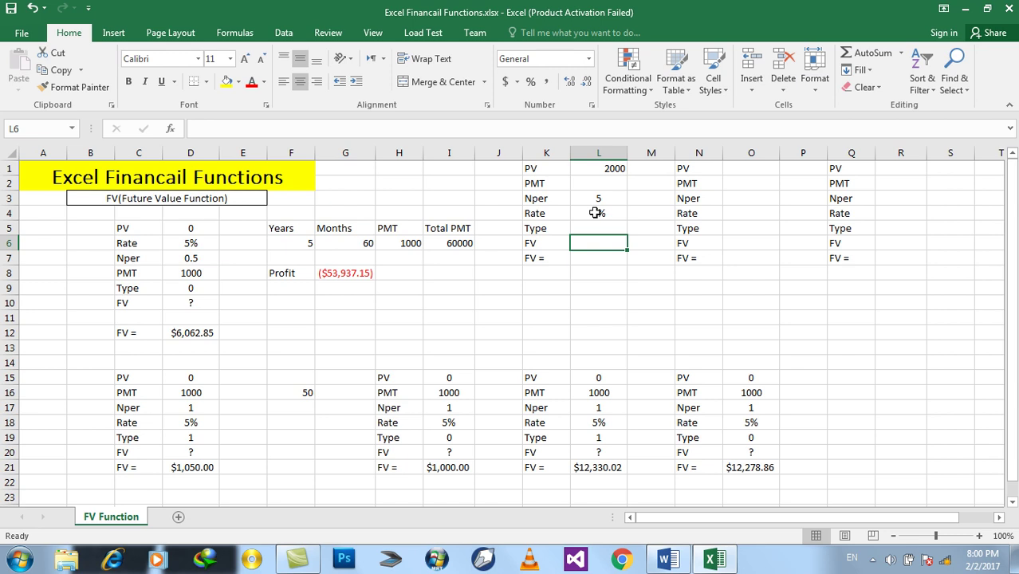
{"action": "left_click", "coordinate": [597, 184]}
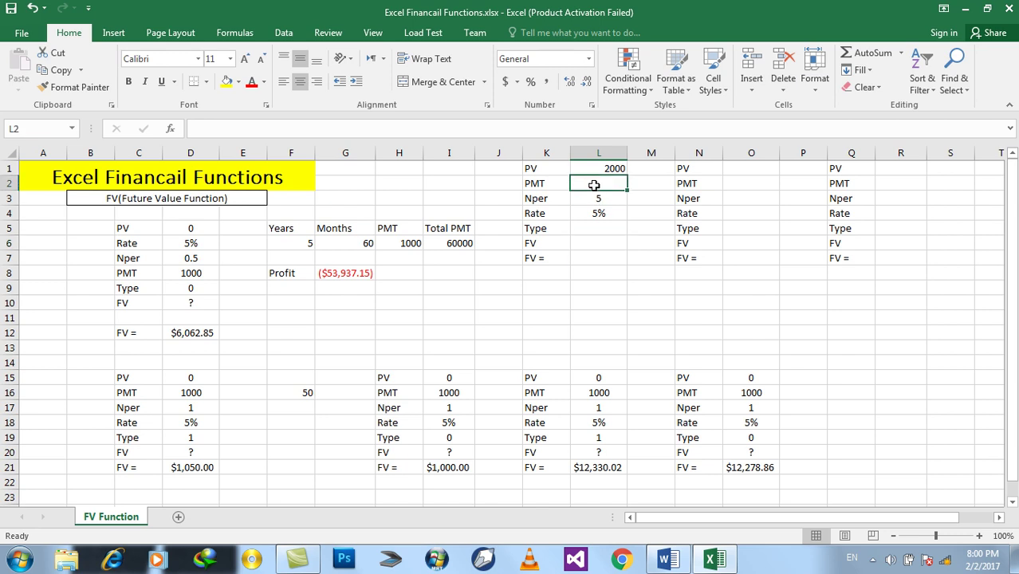
{"action": "type", "text": "0"}
{"action": "key", "text": "Return"}
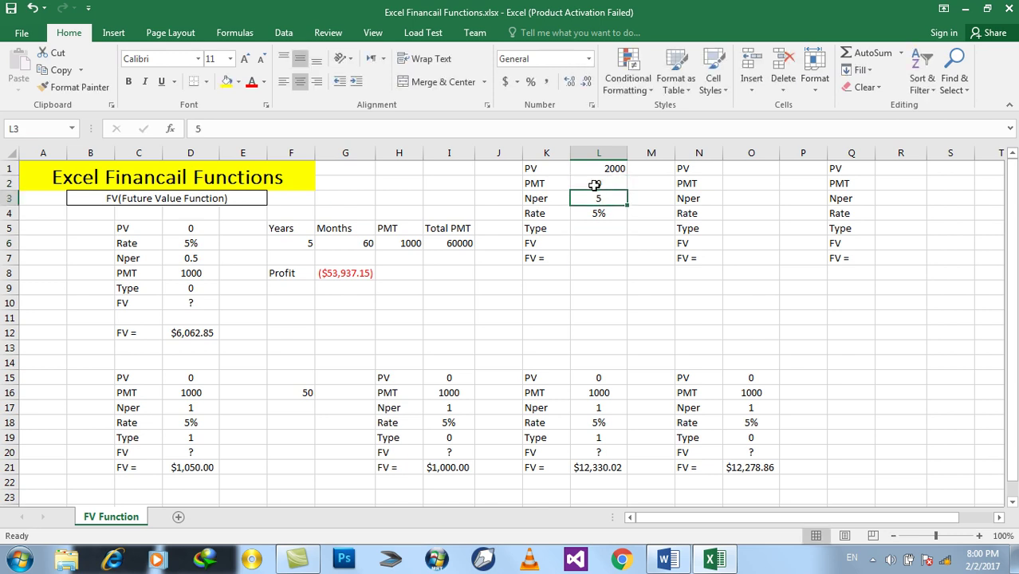
{"action": "left_click_drag", "start_coordinate": [598, 168], "coordinate": [598, 256]}
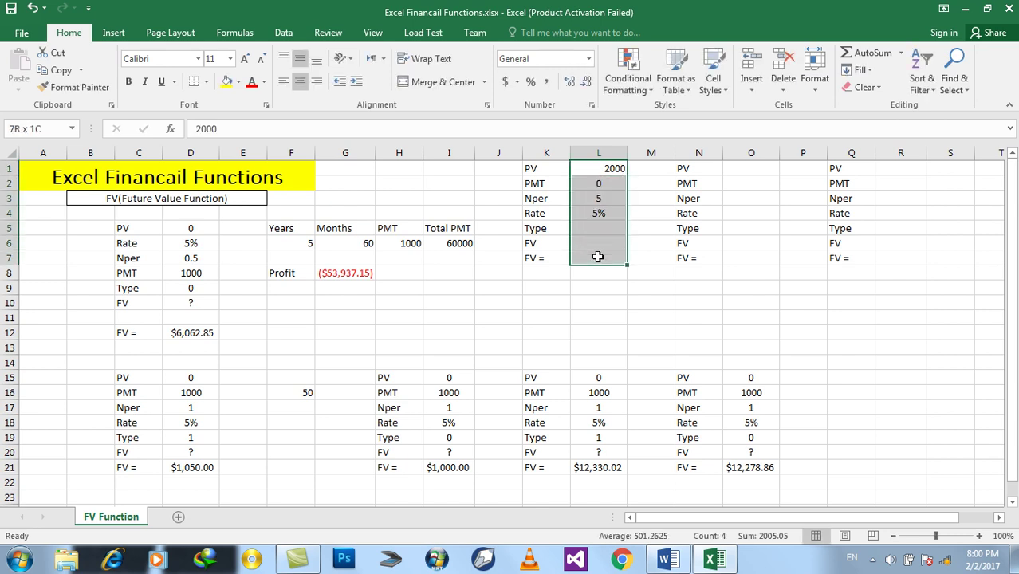
- Center and middle-align the values in L1:L7, then check the PMT and Type cells
{"action": "left_click", "coordinate": [300, 84]}
{"action": "left_click", "coordinate": [300, 58]}
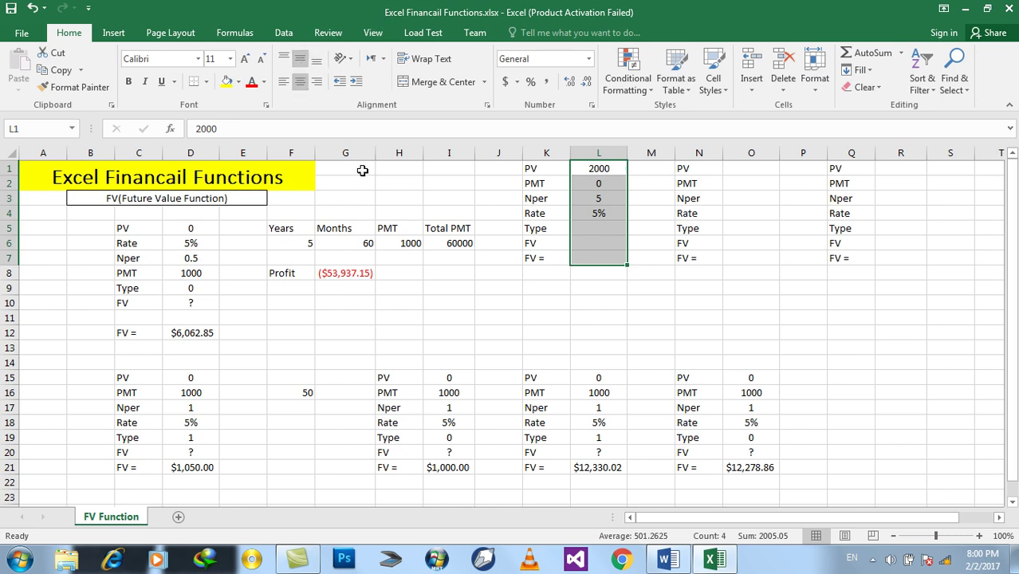
{"action": "left_click", "coordinate": [590, 229]}
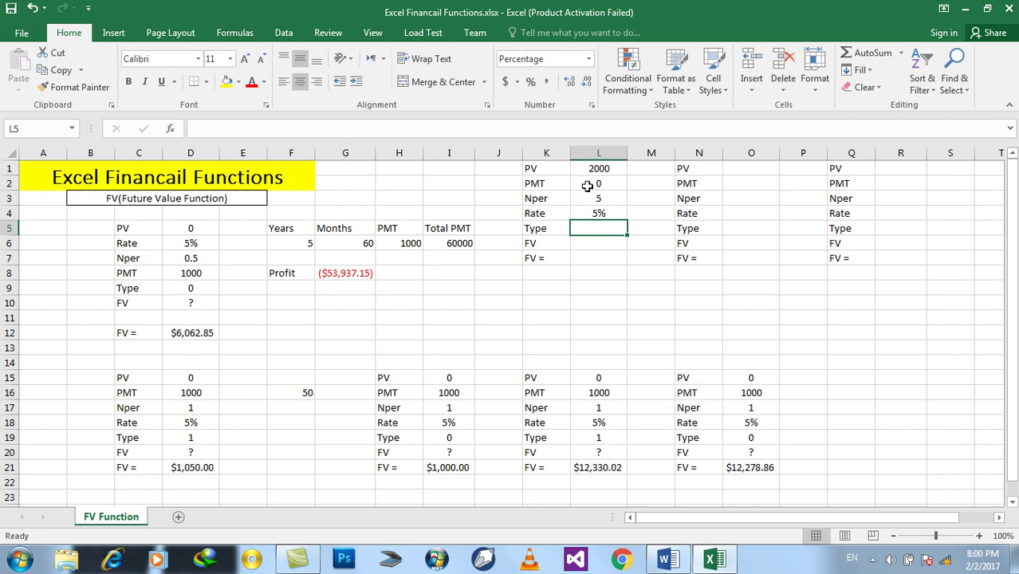
{"action": "left_click", "coordinate": [587, 186]}
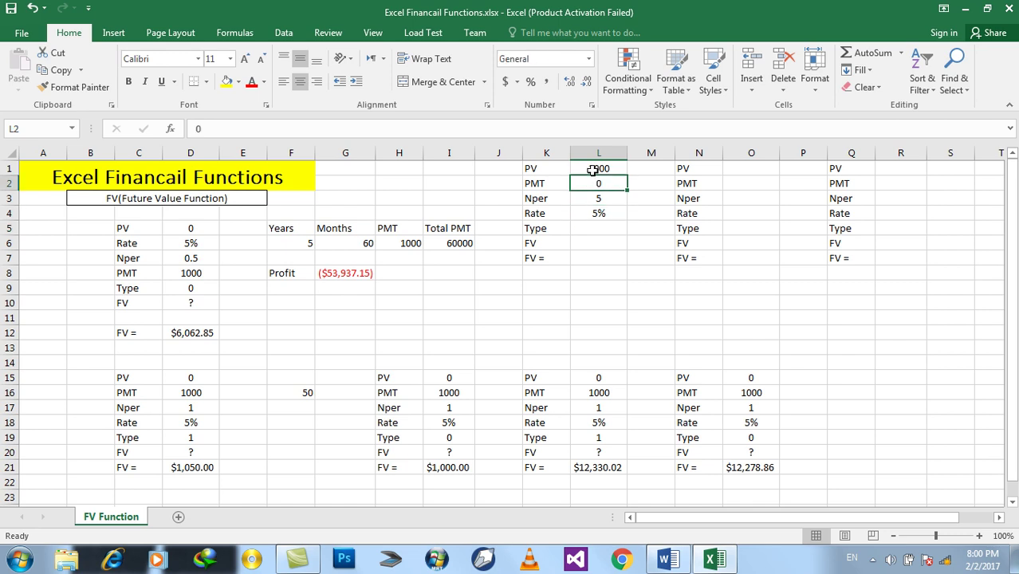
{"action": "left_click", "coordinate": [587, 229]}
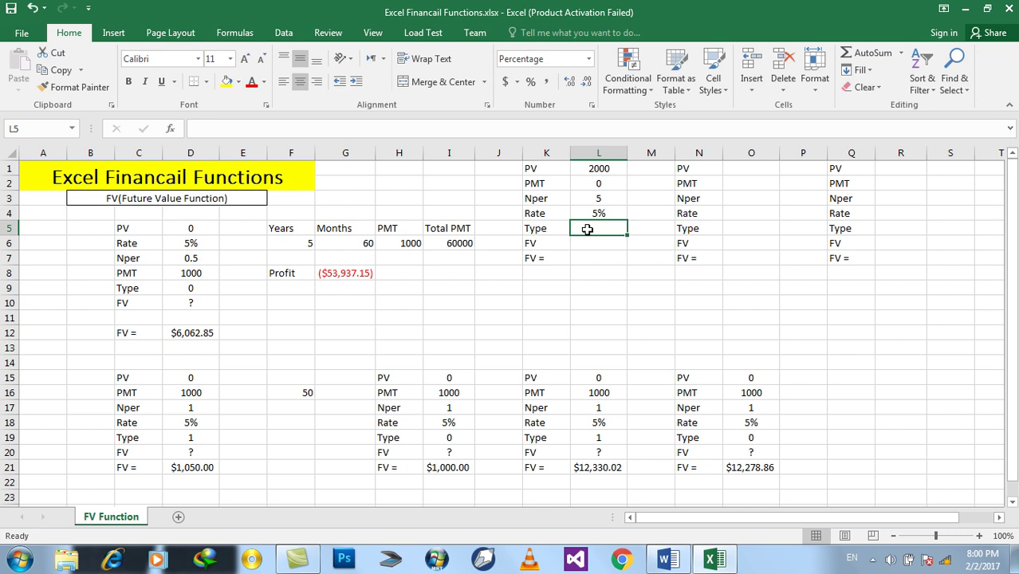
{"action": "left_click", "coordinate": [589, 185]}
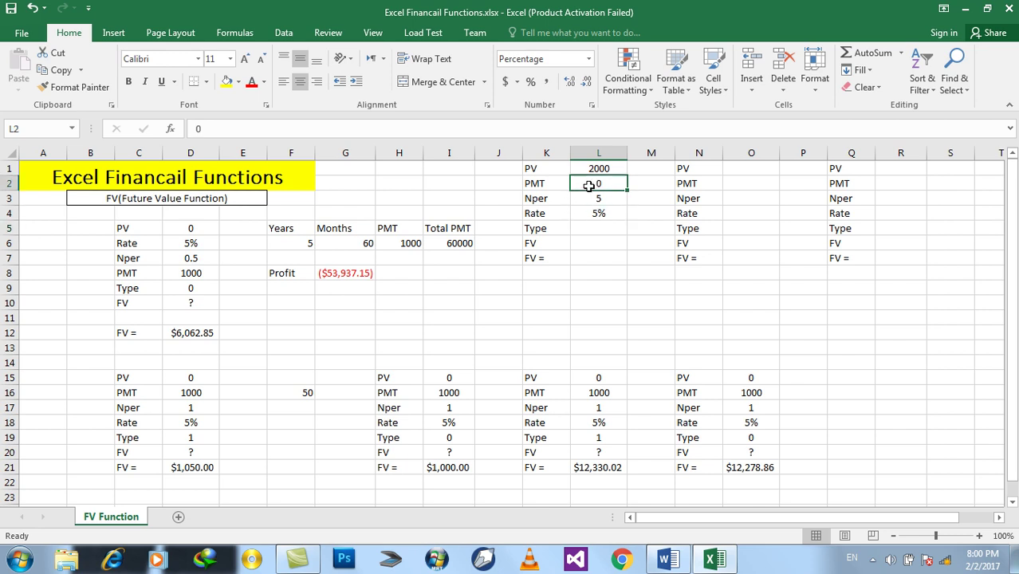
{"action": "left_click", "coordinate": [581, 229]}
{"action": "left_click", "coordinate": [586, 185]}
{"action": "left_click", "coordinate": [585, 228]}
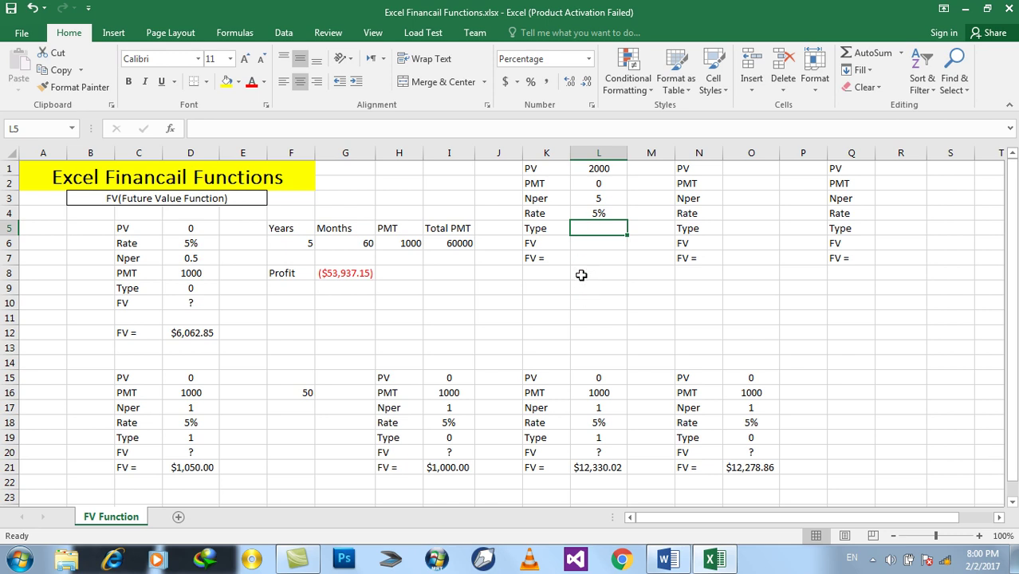
- Put a '?' placeholder in the FV cell L6
{"action": "left_click", "coordinate": [585, 244]}
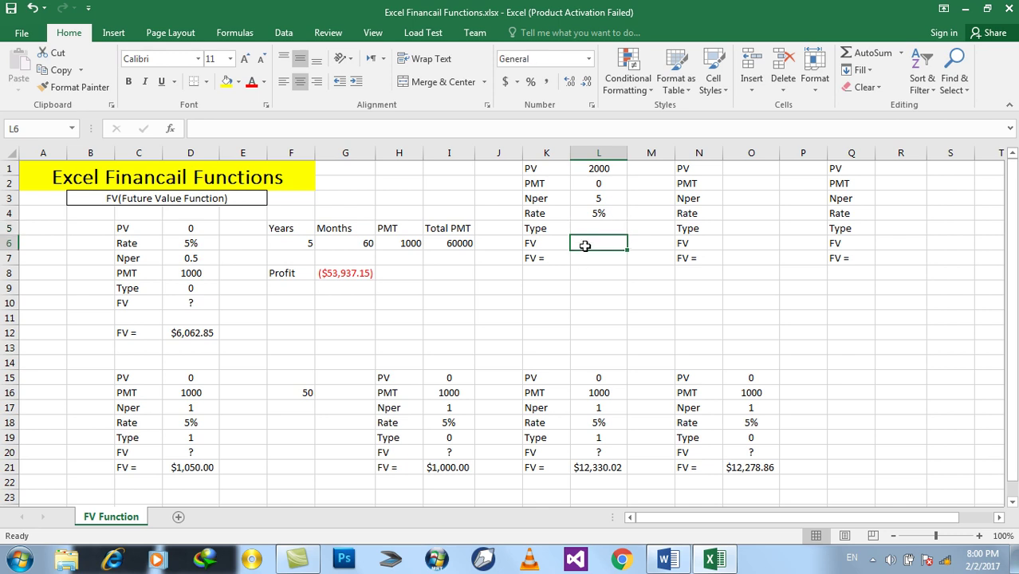
{"action": "type", "text": "?"}
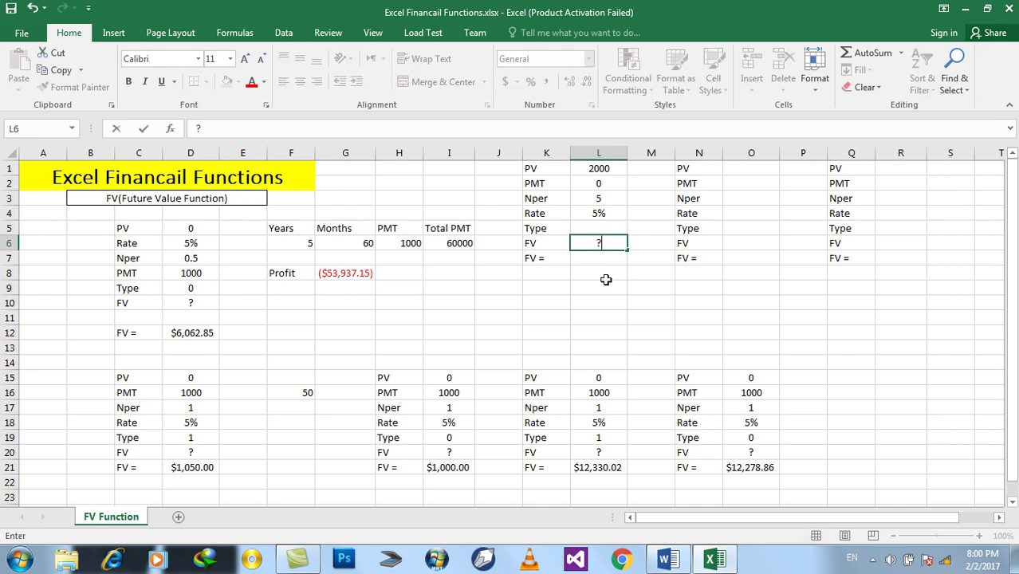
{"action": "left_click", "coordinate": [606, 278]}
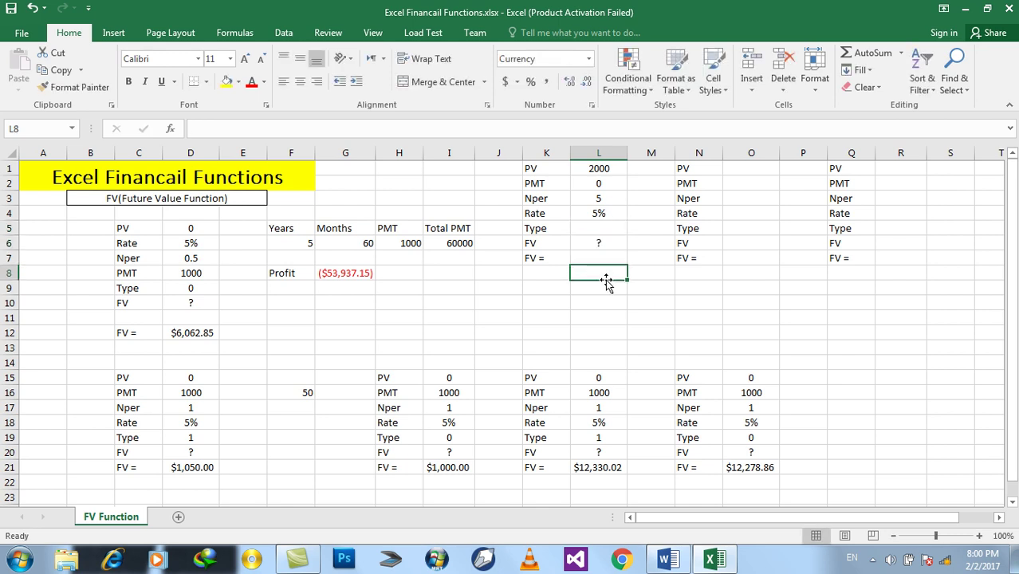
{"action": "left_click", "coordinate": [599, 260]}
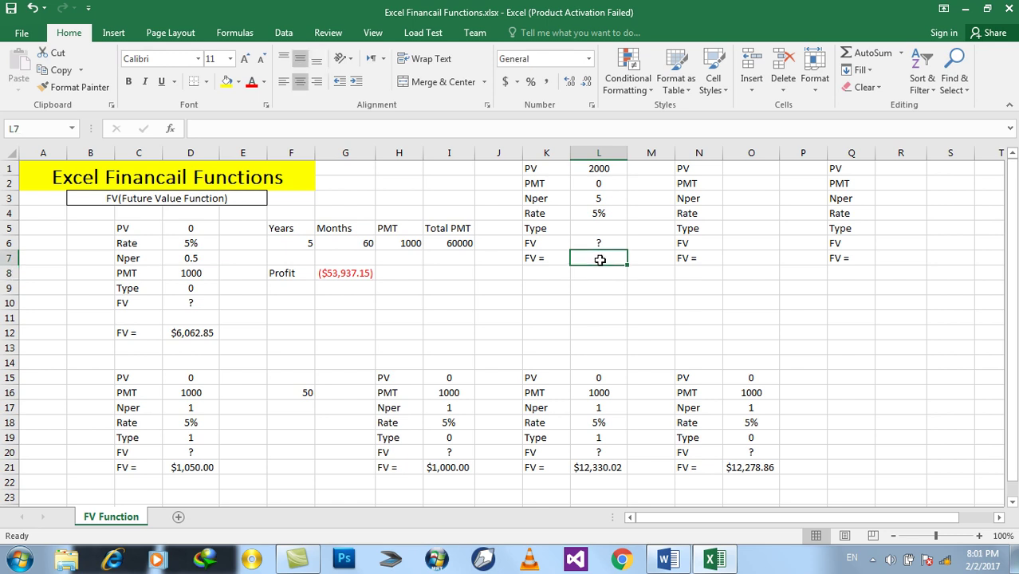
- Enter =FV(L4,L3,L2,-L1,L5) in L7, returning $2,552.56
{"action": "type", "text": "=FV"}
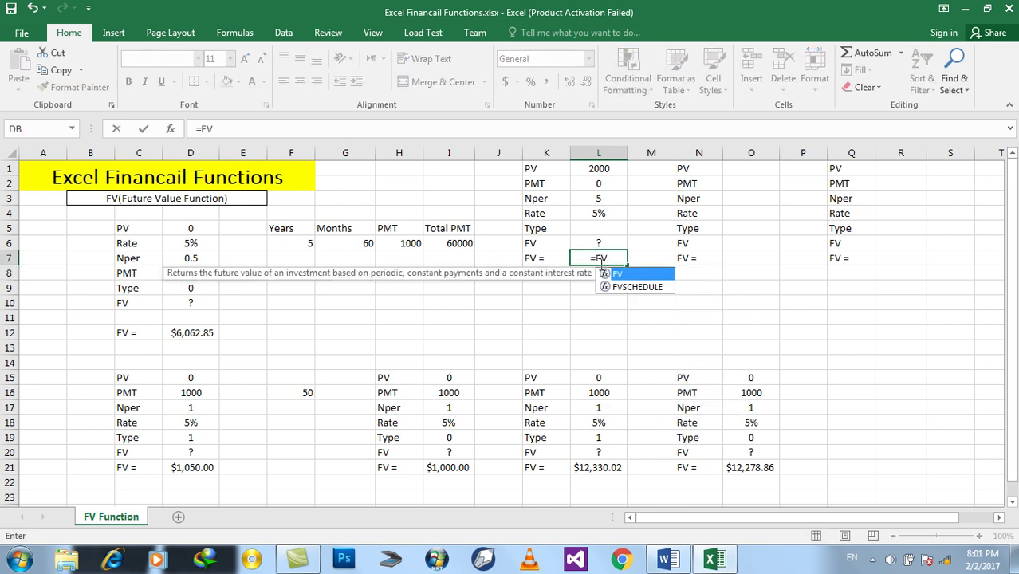
{"action": "type", "text": "("}
{"action": "left_click", "coordinate": [591, 210]}
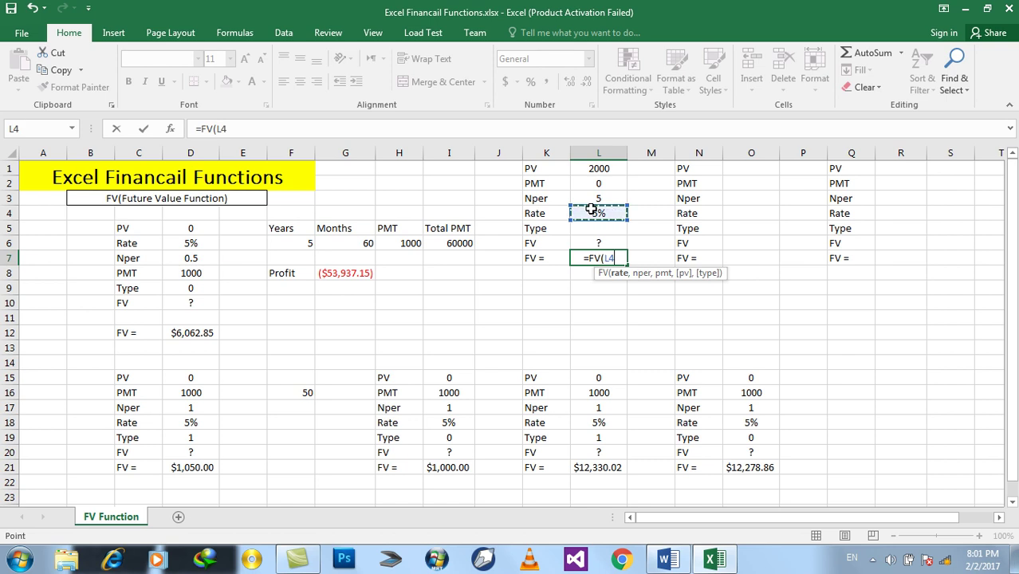
{"action": "type", "text": ","}
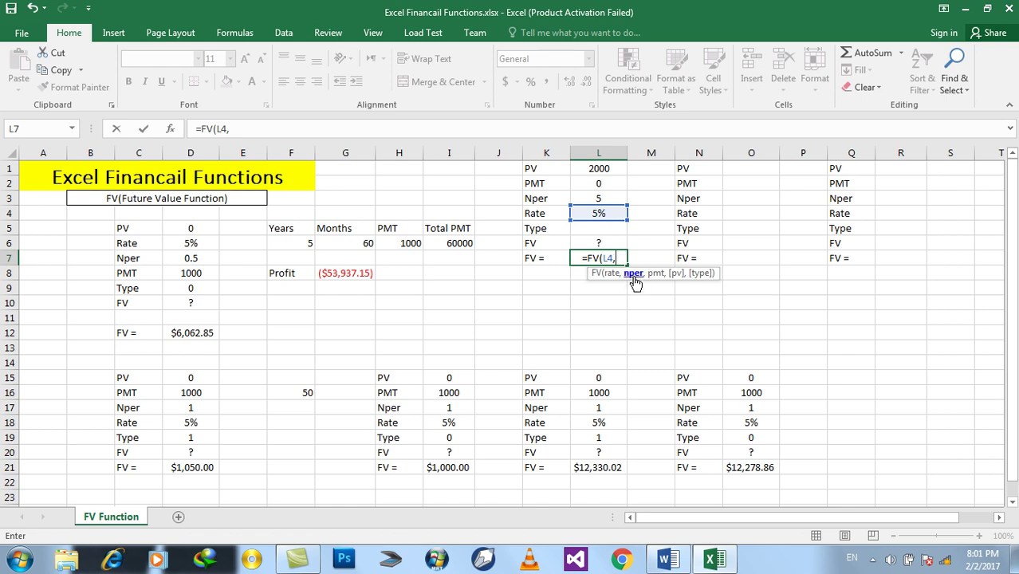
{"action": "left_click", "coordinate": [599, 200]}
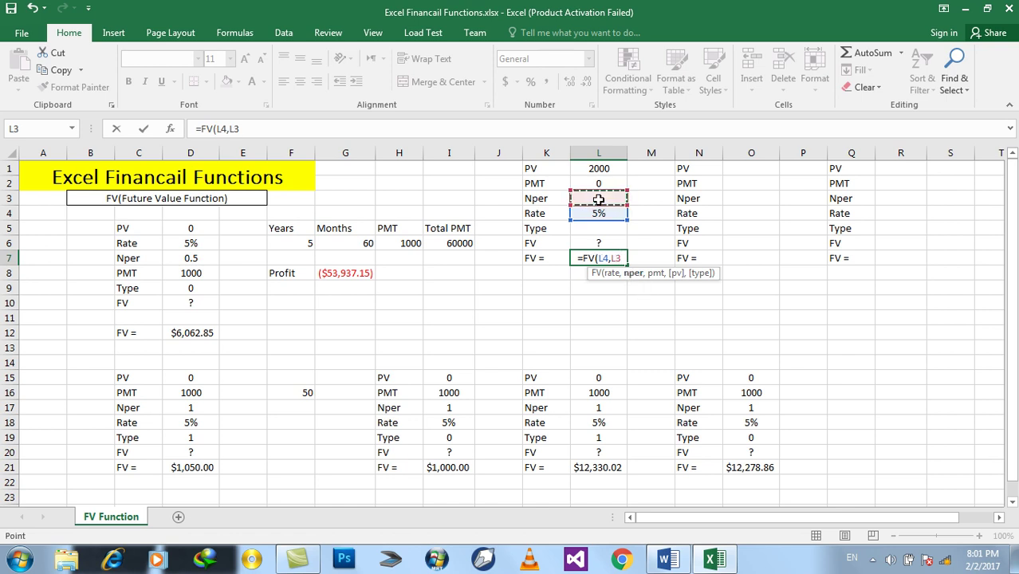
{"action": "type", "text": ","}
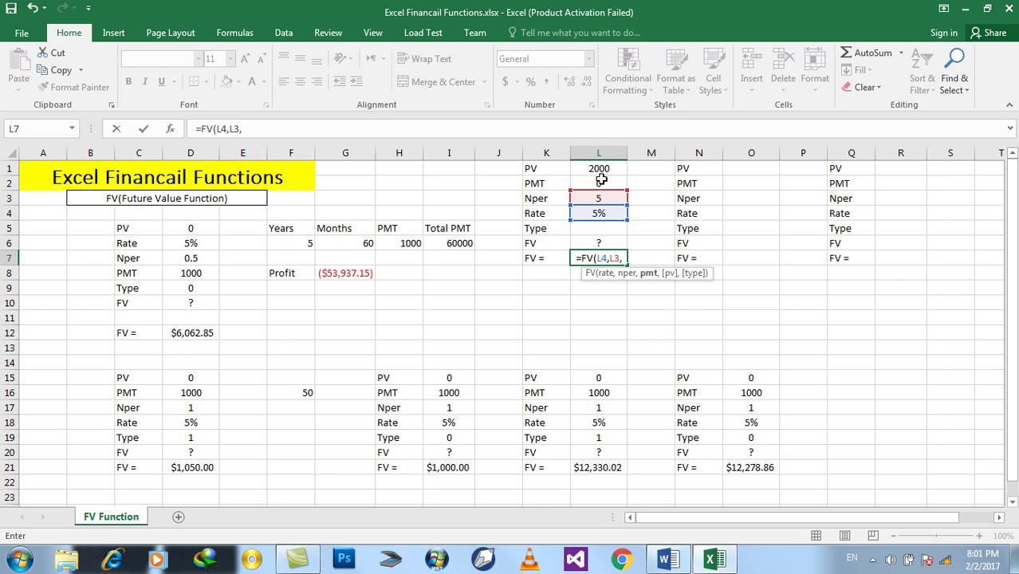
{"action": "left_click", "coordinate": [601, 182]}
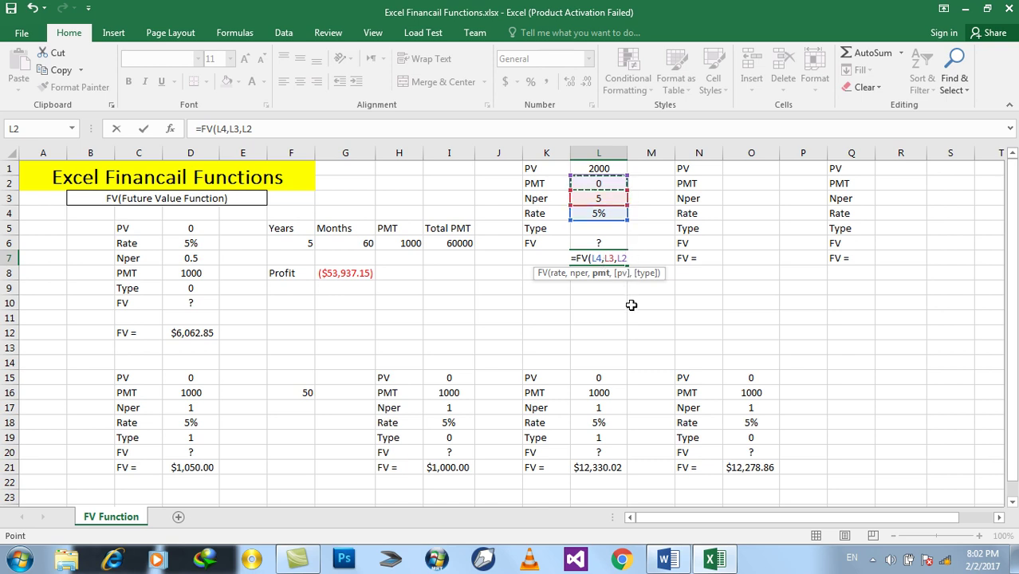
{"action": "type", "text": ","}
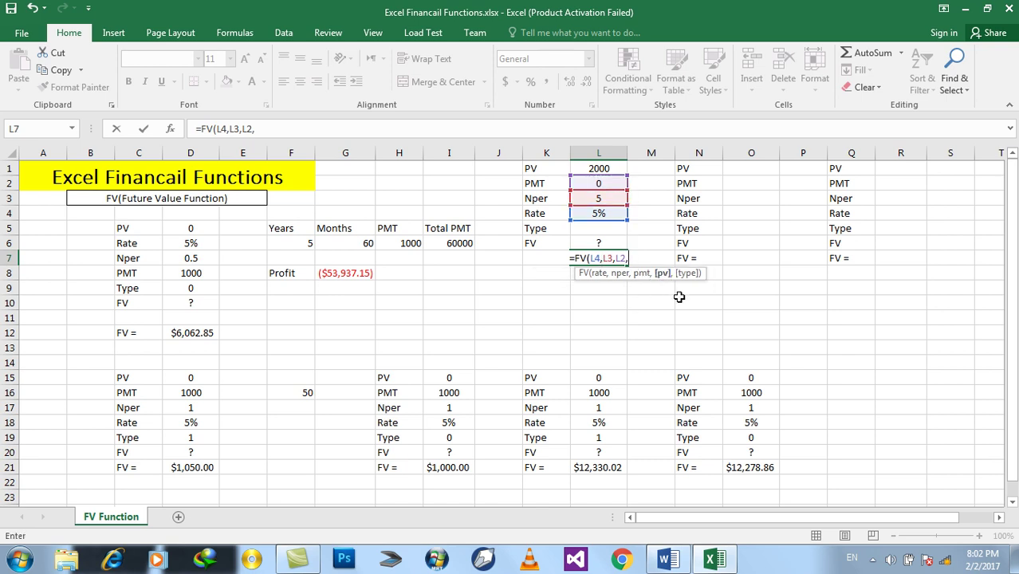
{"action": "type", "text": "-"}
{"action": "left_click", "coordinate": [604, 168]}
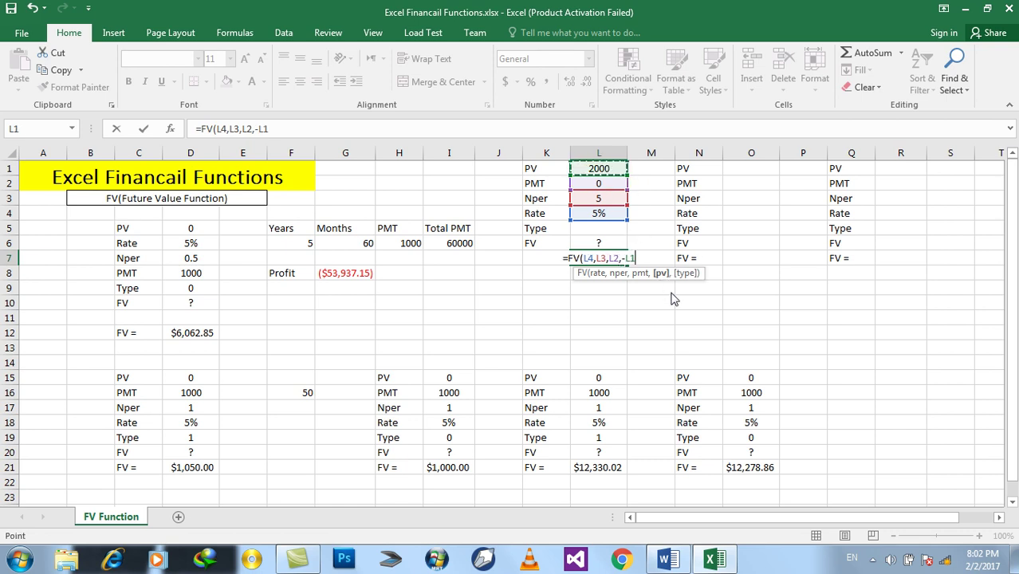
{"action": "type", "text": ","}
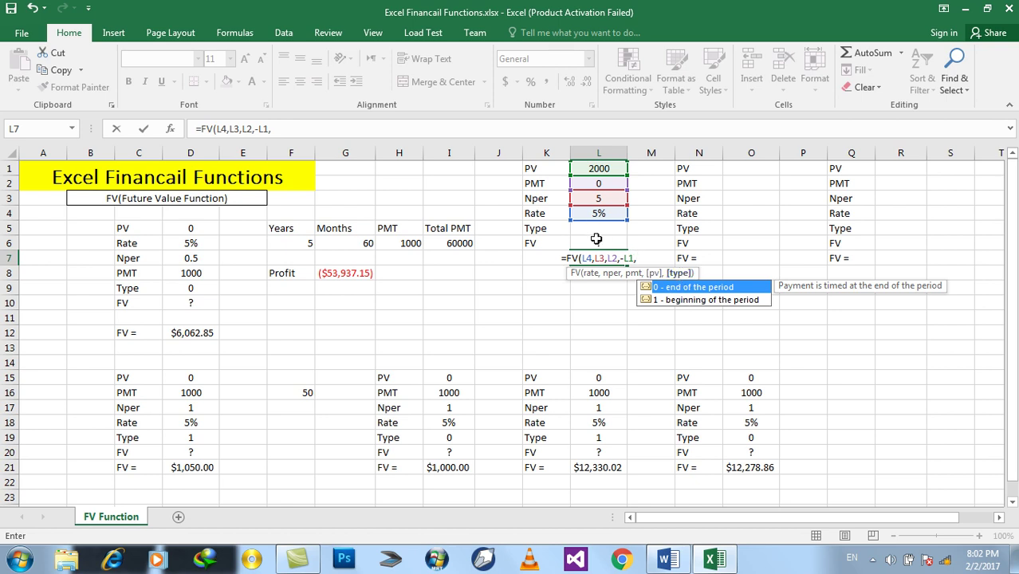
{"action": "type", "text": ","}
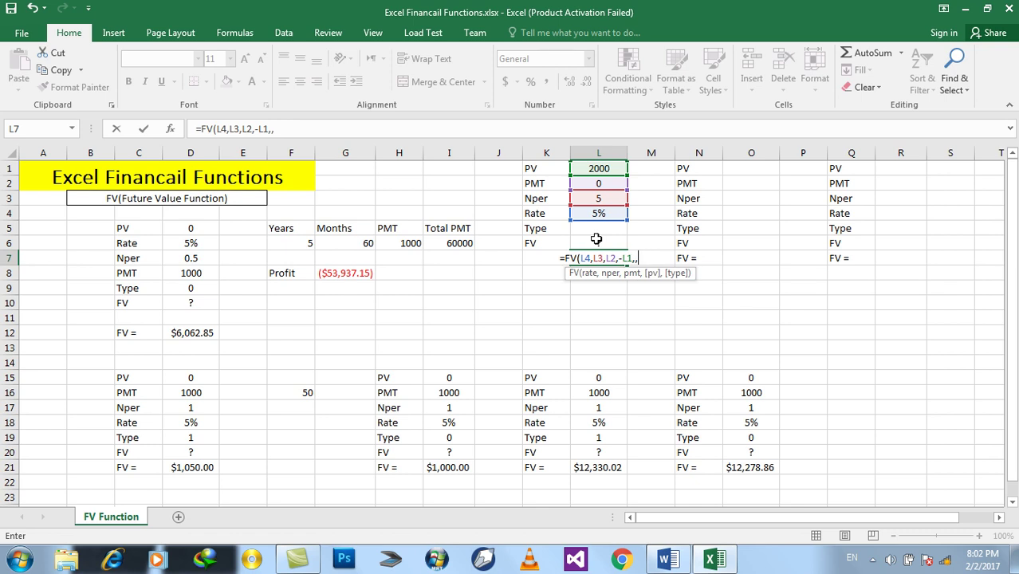
{"action": "key", "text": "BackSpace"}
{"action": "left_click", "coordinate": [595, 231]}
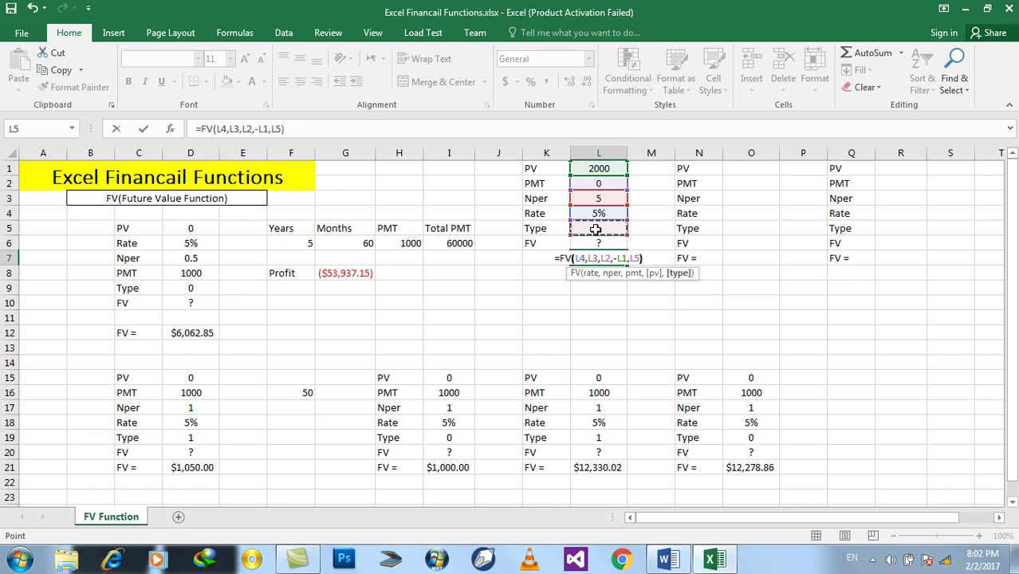
{"action": "key", "text": "ctrl+Return"}
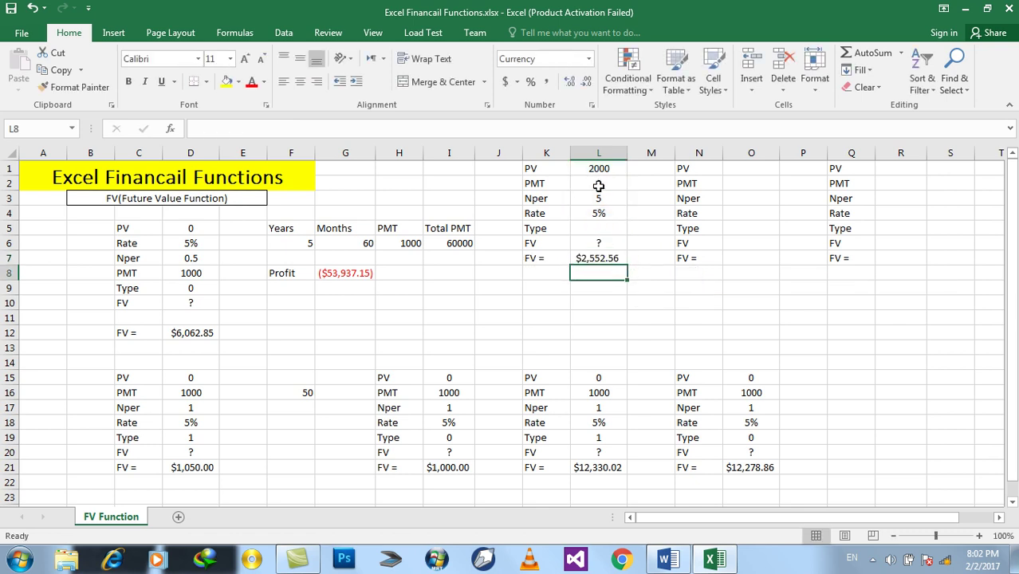
{"action": "left_click", "coordinate": [592, 167]}
- Change the PV in L1 to 1000 and the Nper in L3 to 1
{"action": "type", "text": "1000"}
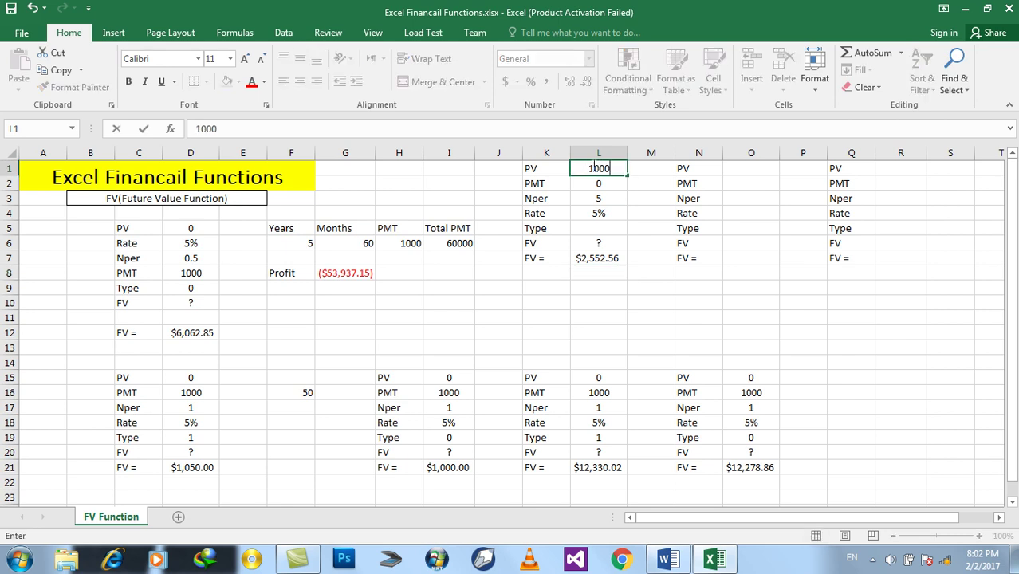
{"action": "key", "text": "Return"}
{"action": "left_click", "coordinate": [597, 211]}
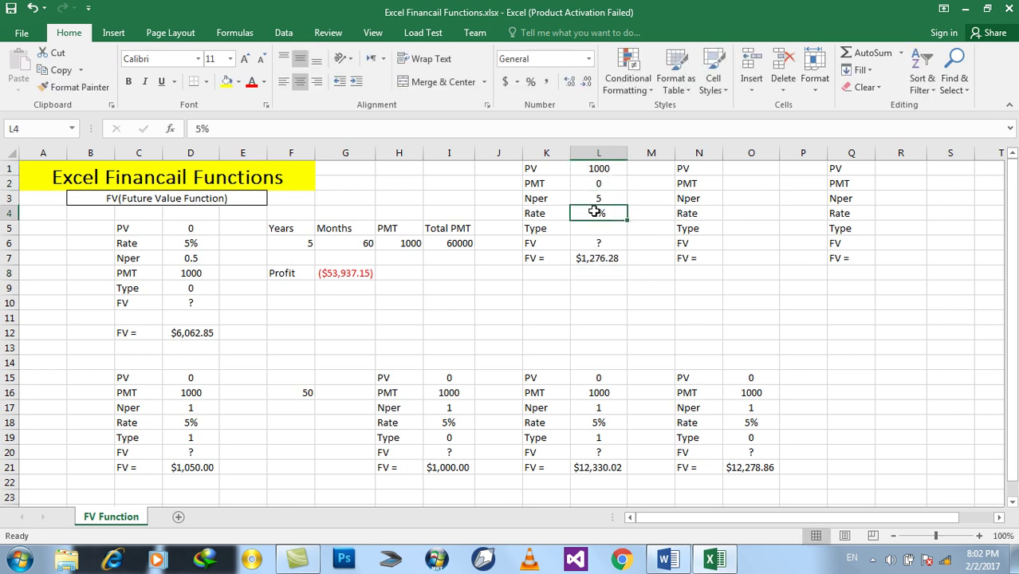
{"action": "left_click", "coordinate": [598, 196]}
{"action": "type", "text": "1"}
{"action": "left_click", "coordinate": [637, 289]}
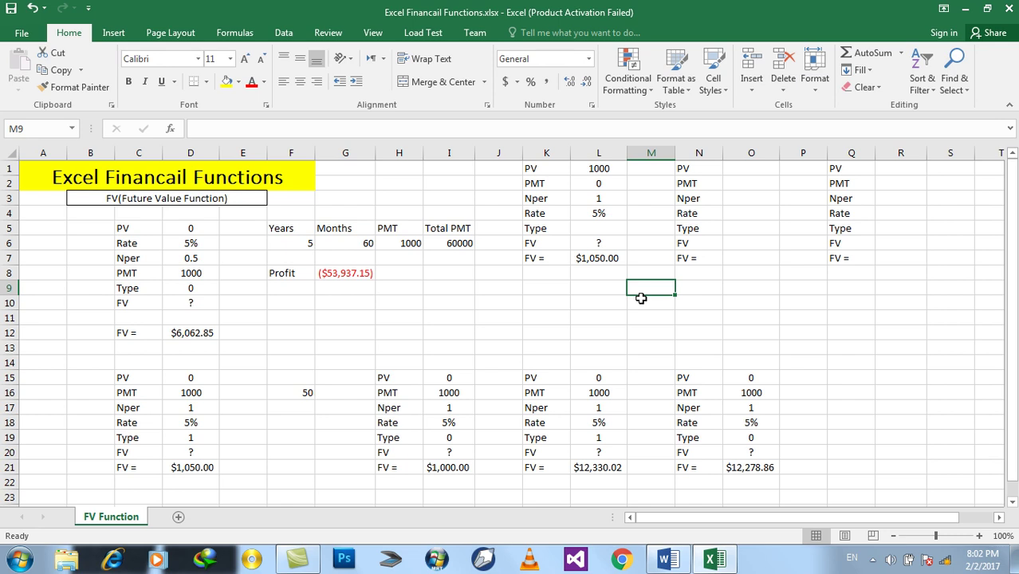
- Format the Type cell L5 as General and set it to 0, making FV $1,050.00
{"action": "left_click", "coordinate": [604, 229]}
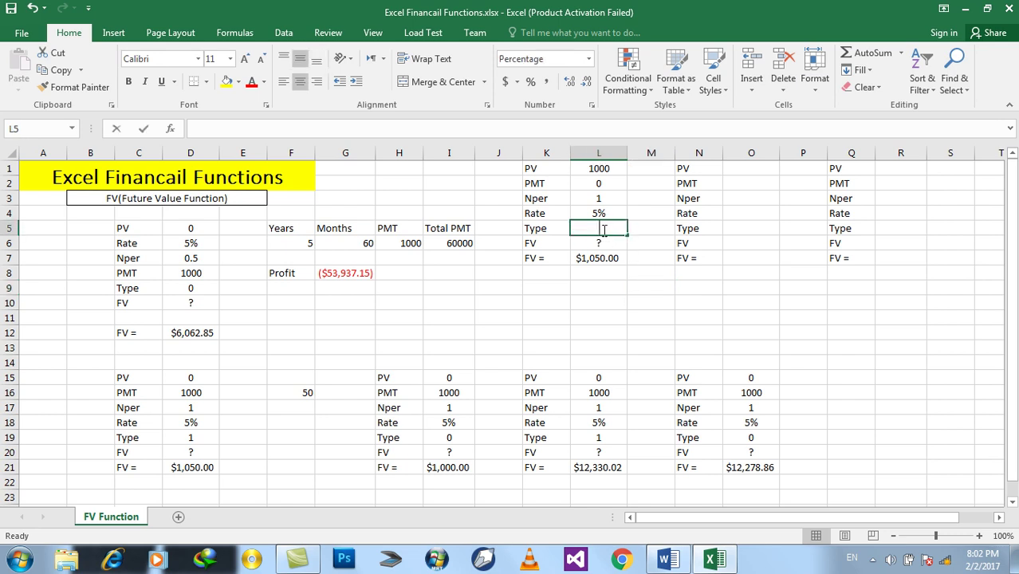
{"action": "type", "text": "1"}
{"action": "key", "text": "Return"}
{"action": "left_click", "coordinate": [603, 230]}
{"action": "left_click", "coordinate": [588, 59]}
{"action": "left_click", "coordinate": [553, 85]}
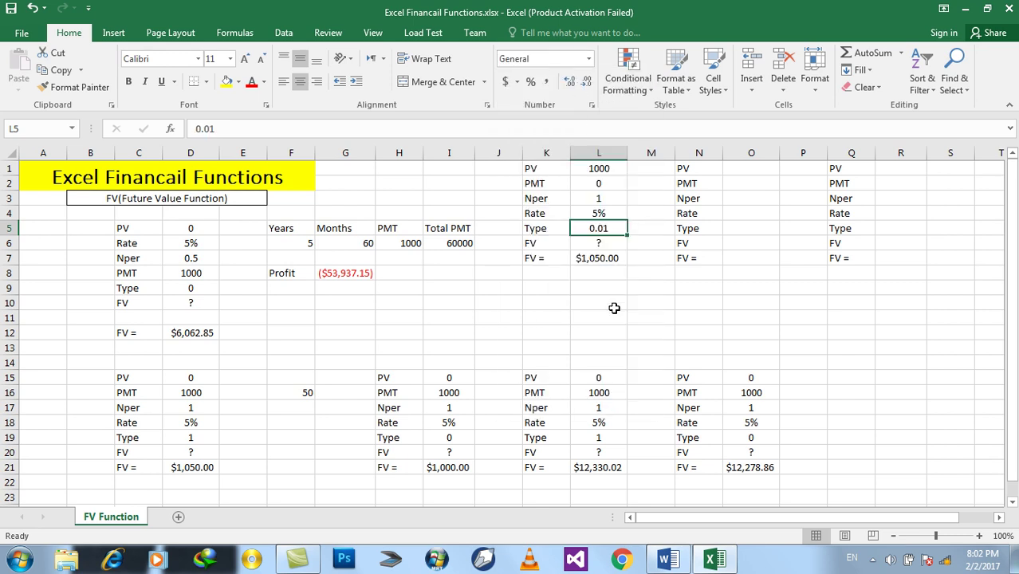
{"action": "type", "text": "1"}
{"action": "key", "text": "Return"}
{"action": "key", "text": "Up"}
{"action": "type", "text": "0"}
{"action": "key", "text": "Return"}
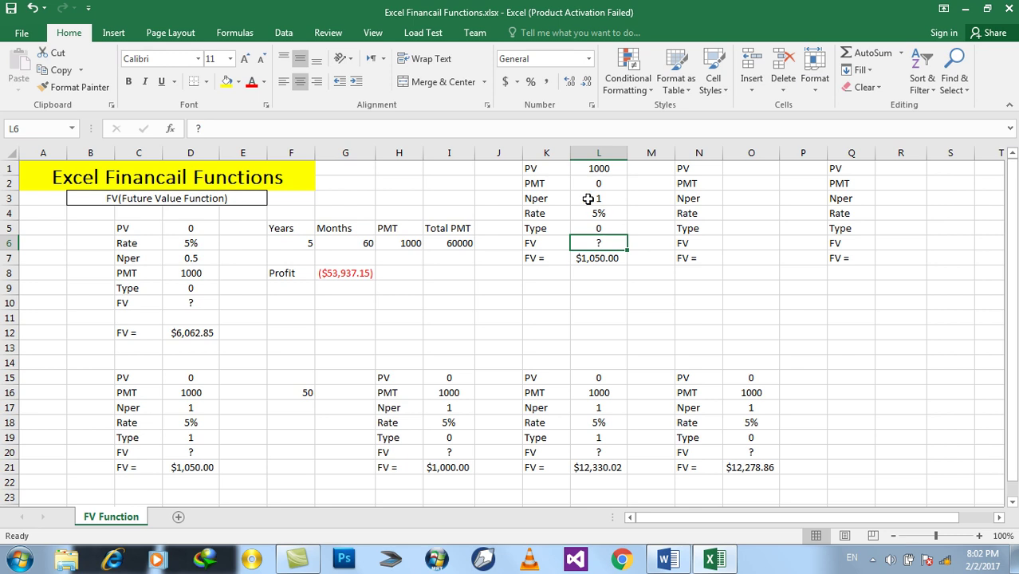
{"action": "left_click", "coordinate": [583, 186]}
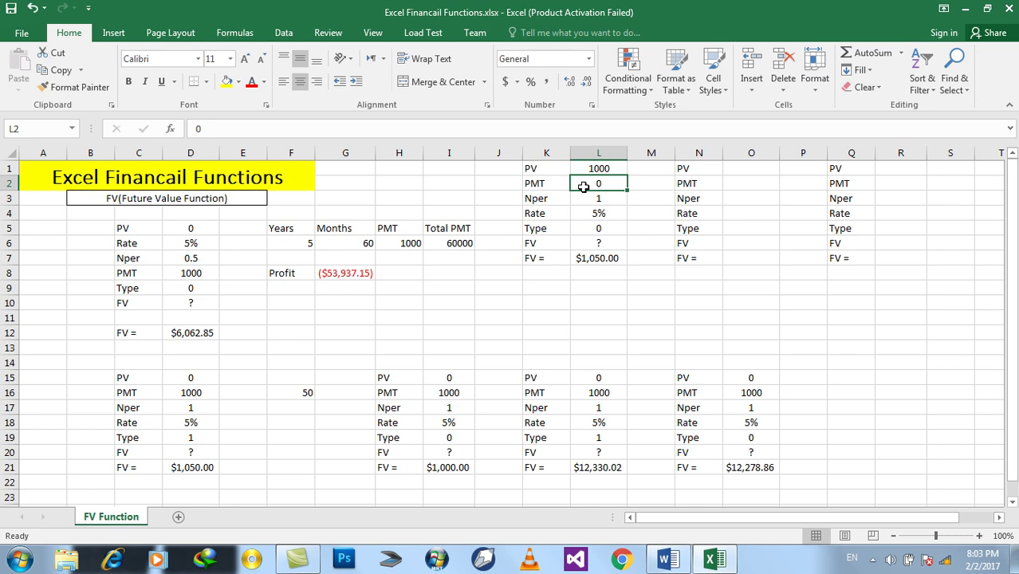
- Compute 5% interest on 1000 in L11 with =1000*5/100, giving 50
{"action": "left_click", "coordinate": [619, 313]}
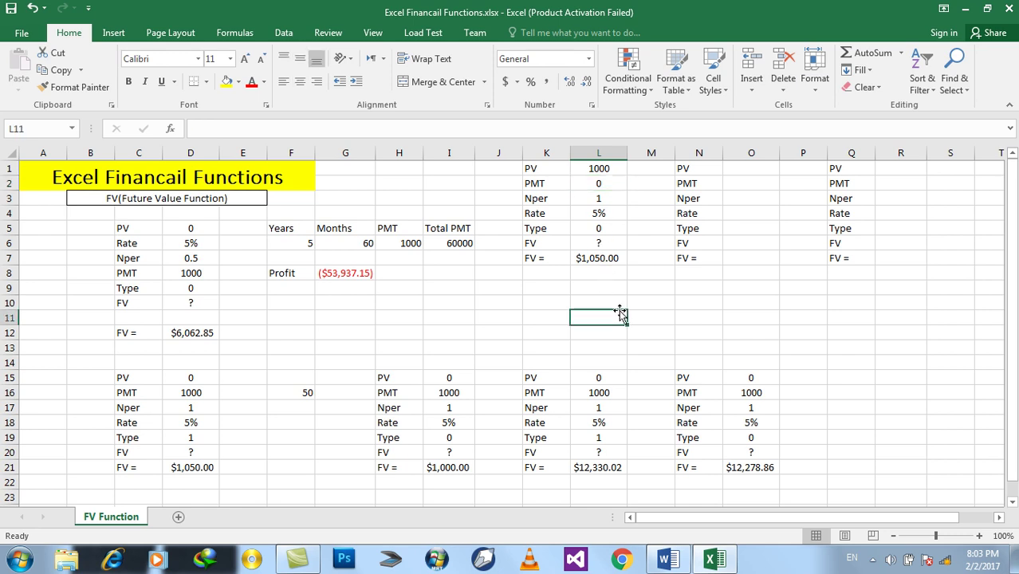
{"action": "type", "text": "=1000"}
{"action": "type", "text": "0"}
{"action": "key", "text": "BackSpace"}
{"action": "type", "text": "*5/100"}
{"action": "key", "text": "Return"}
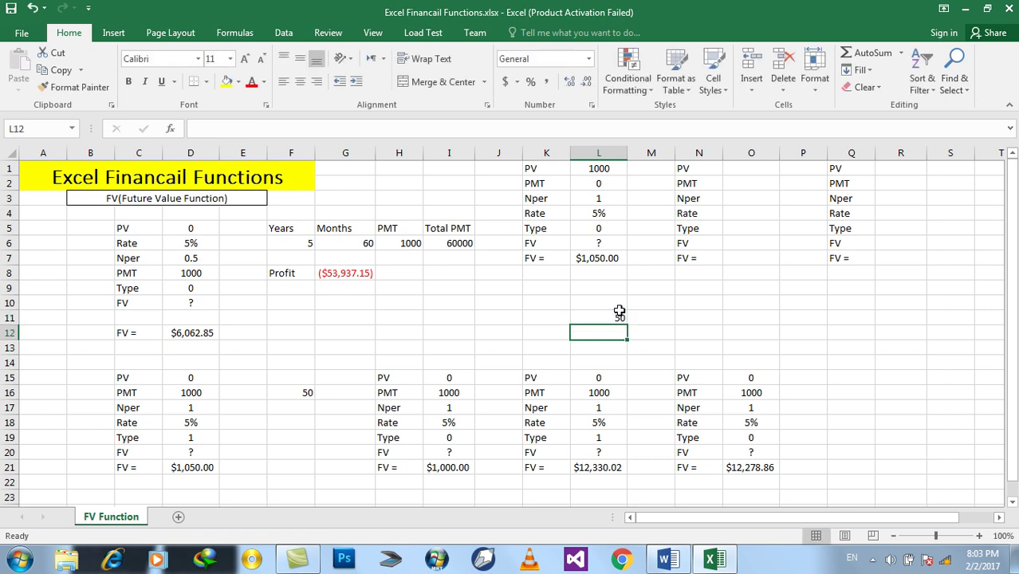
- Change the Nper in L3 to 10, making the future value $1,628.89
{"action": "left_click", "coordinate": [603, 168]}
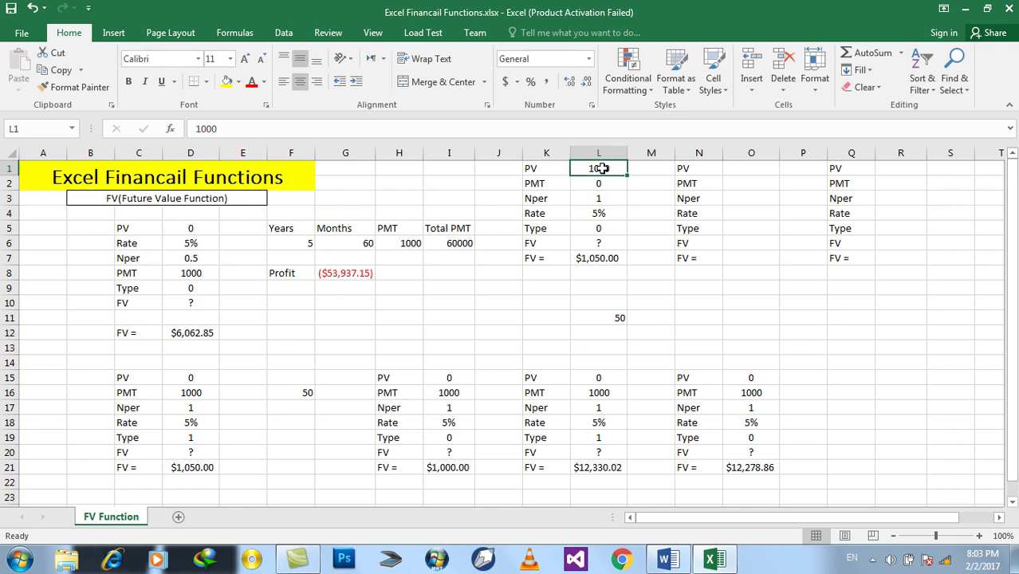
{"action": "left_click", "coordinate": [614, 318]}
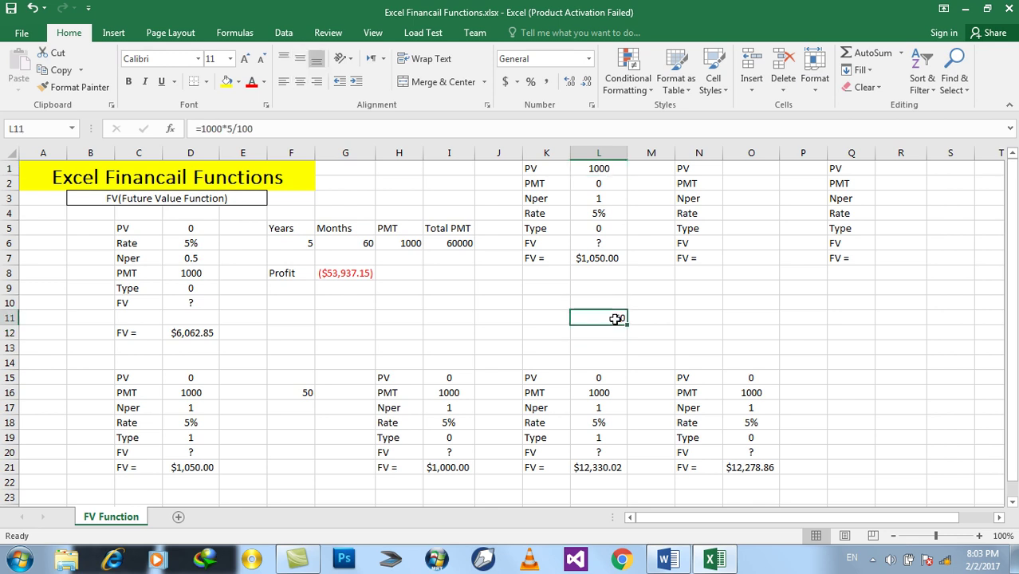
{"action": "left_click", "coordinate": [599, 262]}
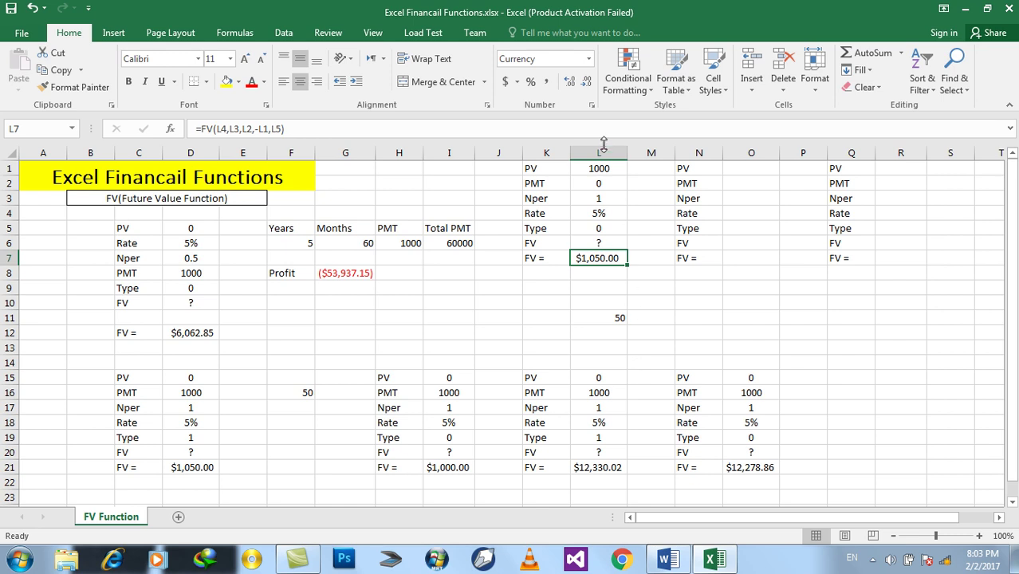
{"action": "left_click", "coordinate": [598, 196]}
{"action": "type", "text": "10"}
{"action": "key", "text": "Return"}
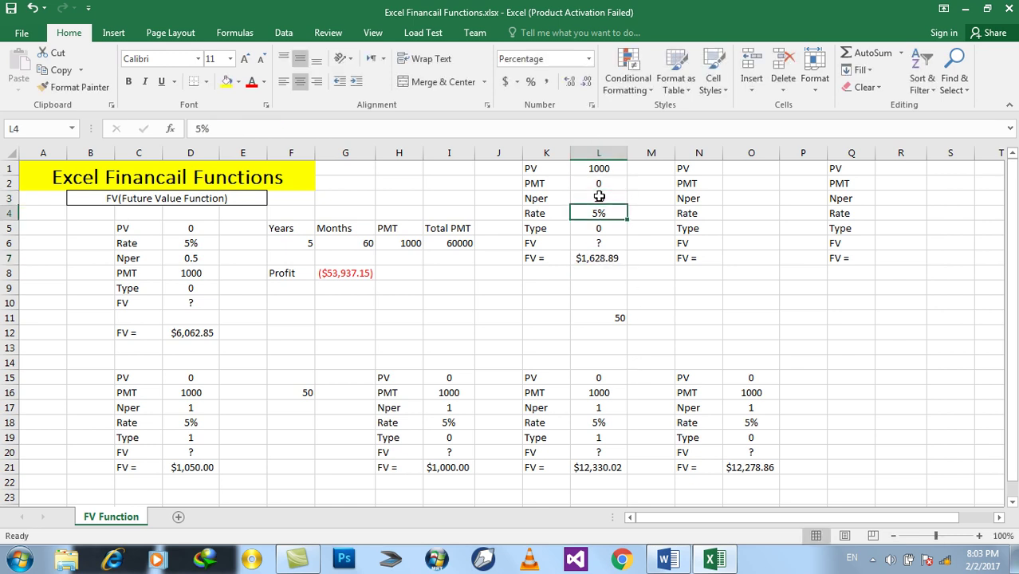
- Try a revised interest formula in L11, then undo to keep =1000*5/100 showing 50
{"action": "left_click", "coordinate": [621, 319]}
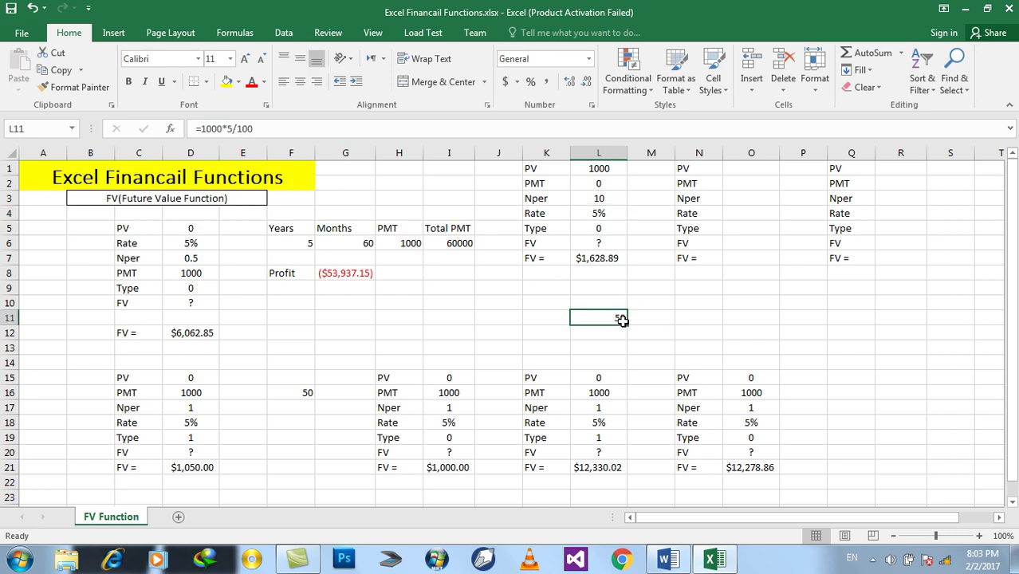
{"action": "key", "text": "Delete"}
{"action": "type", "text": "=1000*50/"}
{"action": "key", "text": "BackSpace"}
{"action": "key", "text": "BackSpace"}
{"action": "type", "text": "/100"}
{"action": "key", "text": "Return"}
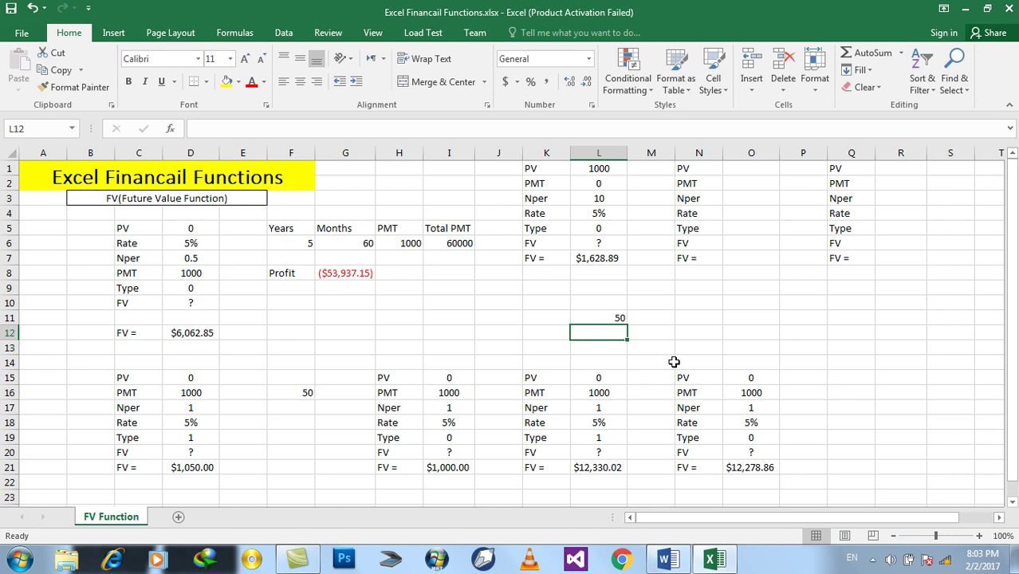
{"action": "key", "text": "ctrl+z"}
{"action": "left_click", "coordinate": [612, 317]}
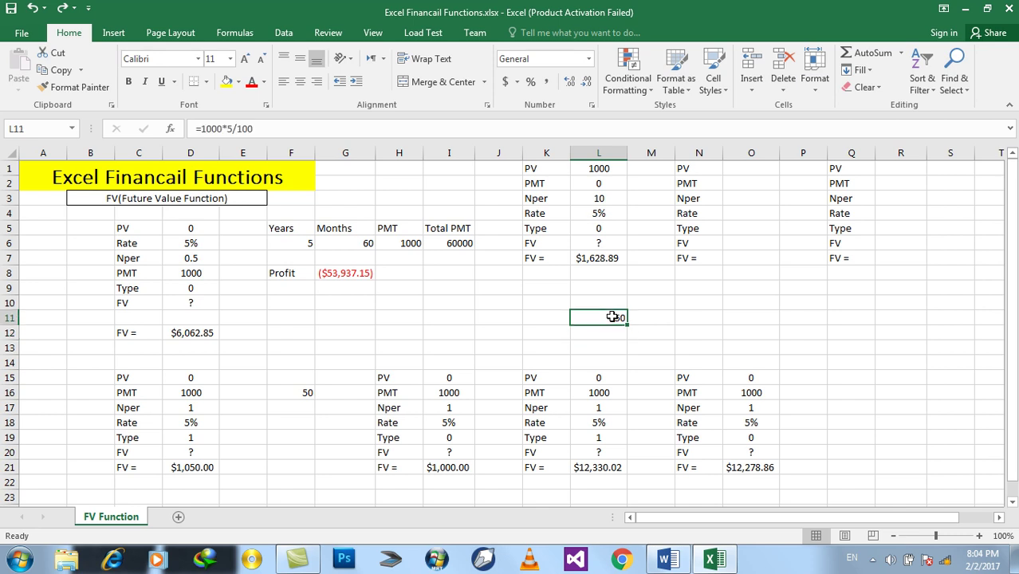
{"action": "left_click", "coordinate": [645, 320]}
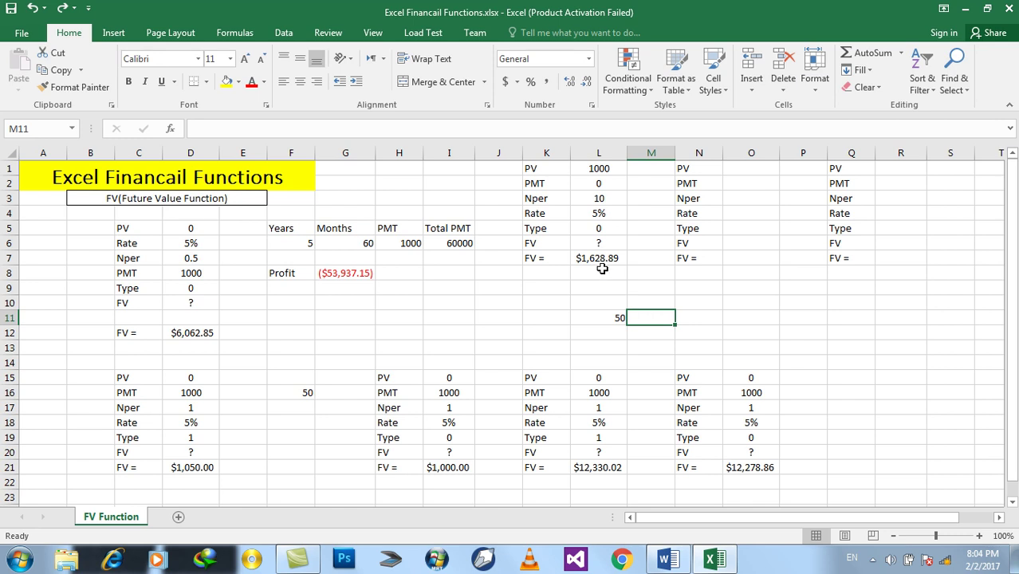
- Enter =L11*10 in M11, showing 500
{"action": "type", "text": "="}
{"action": "left_click", "coordinate": [618, 317]}
{"action": "type", "text": "*10"}
{"action": "key", "text": "Return"}
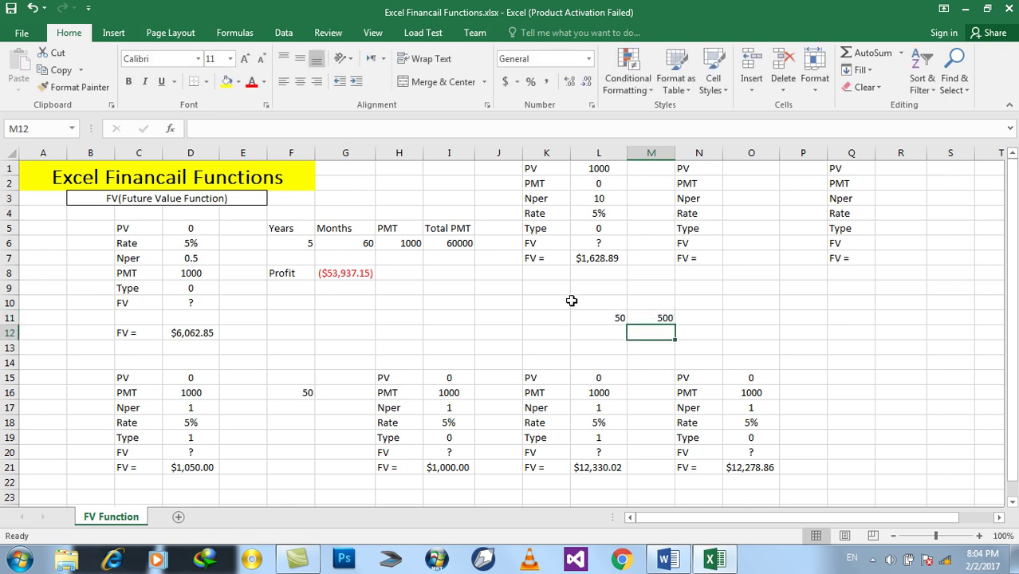
- Type 1050 in J11 temporarily, then clear it and select L11:M11
{"action": "left_click", "coordinate": [495, 316]}
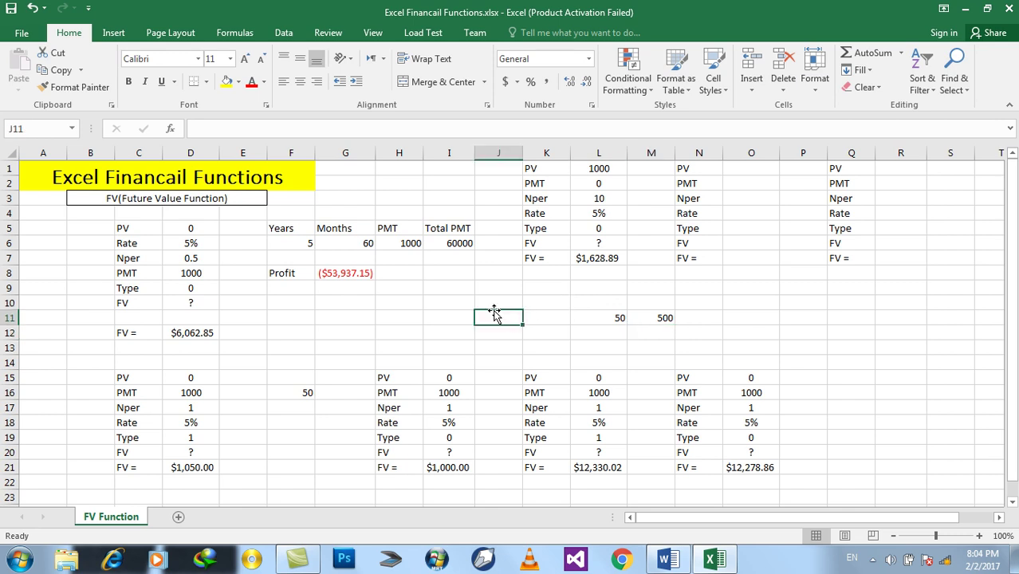
{"action": "type", "text": "1050"}
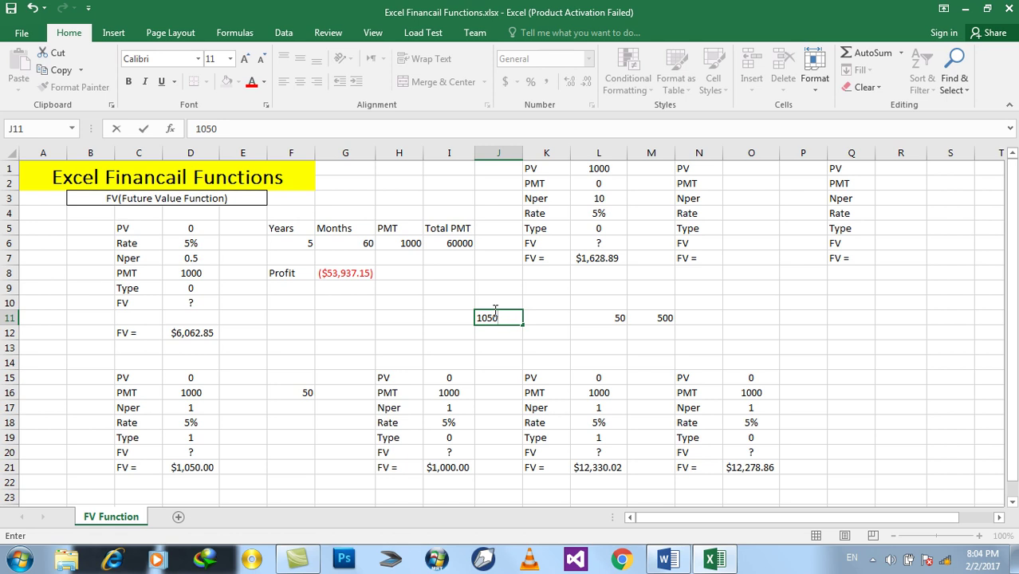
{"action": "key", "text": "Return"}
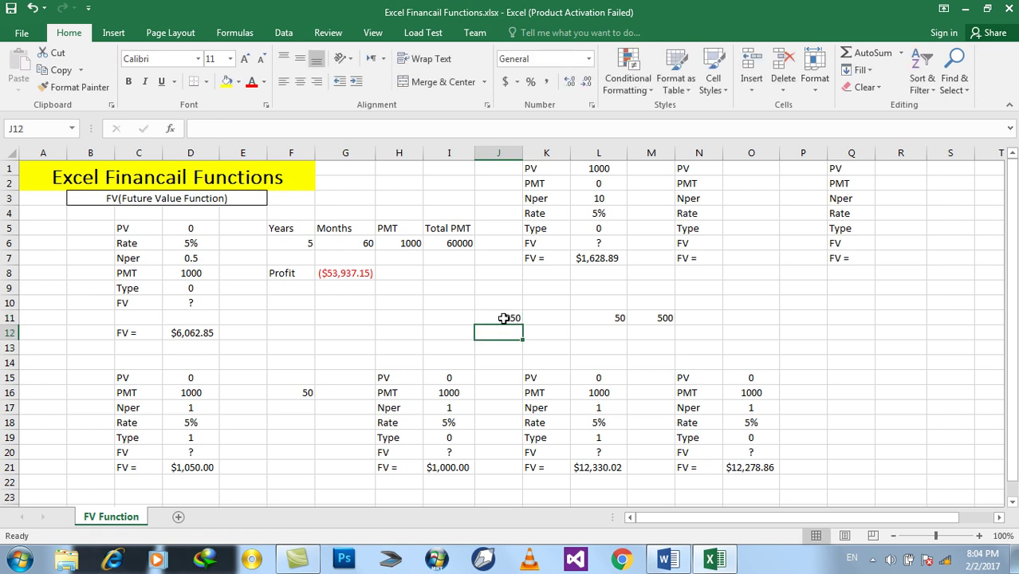
{"action": "left_click", "coordinate": [504, 318]}
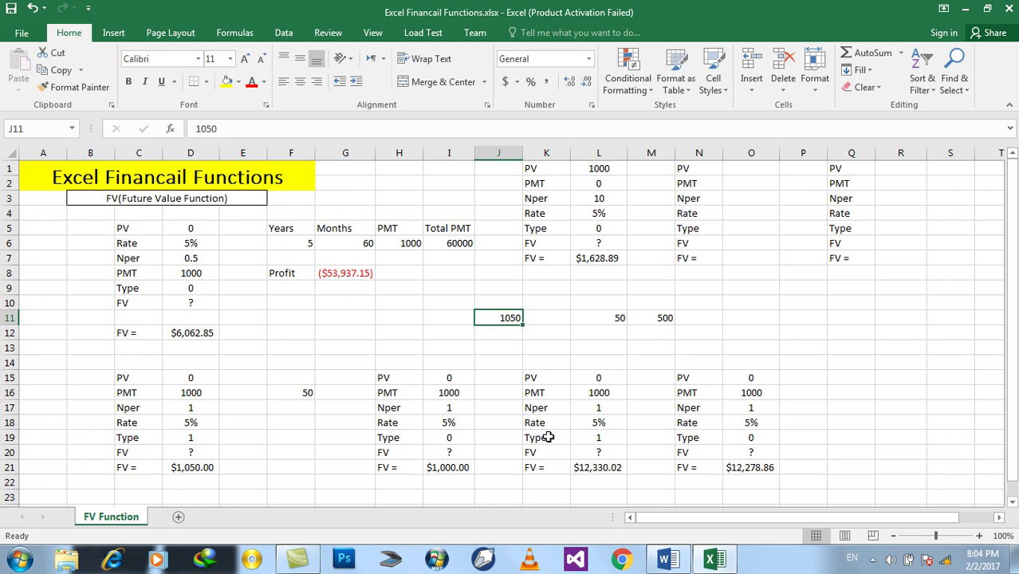
{"action": "key", "text": "Delete"}
{"action": "left_click_drag", "start_coordinate": [602, 324], "coordinate": [652, 317]}
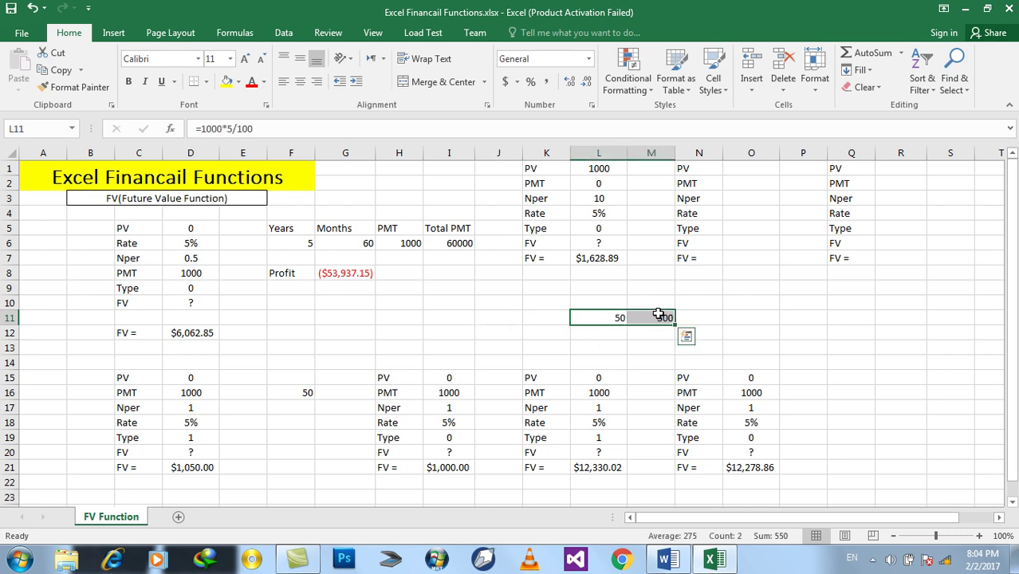
- Enter PV 1000 in O1, Nper 2 in O3 and Rate 5% in O4
{"action": "left_click", "coordinate": [737, 292]}
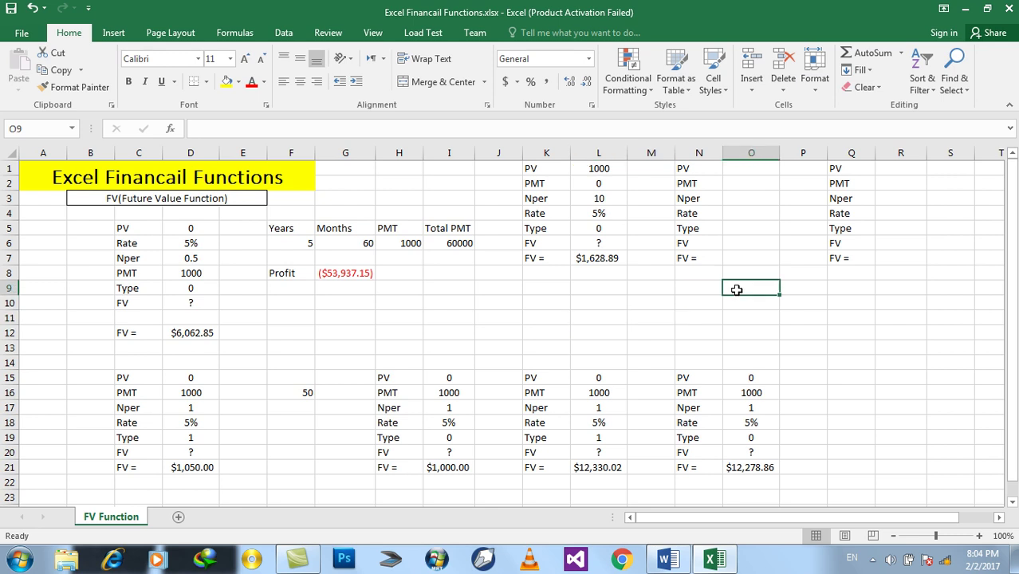
{"action": "left_click", "coordinate": [732, 168]}
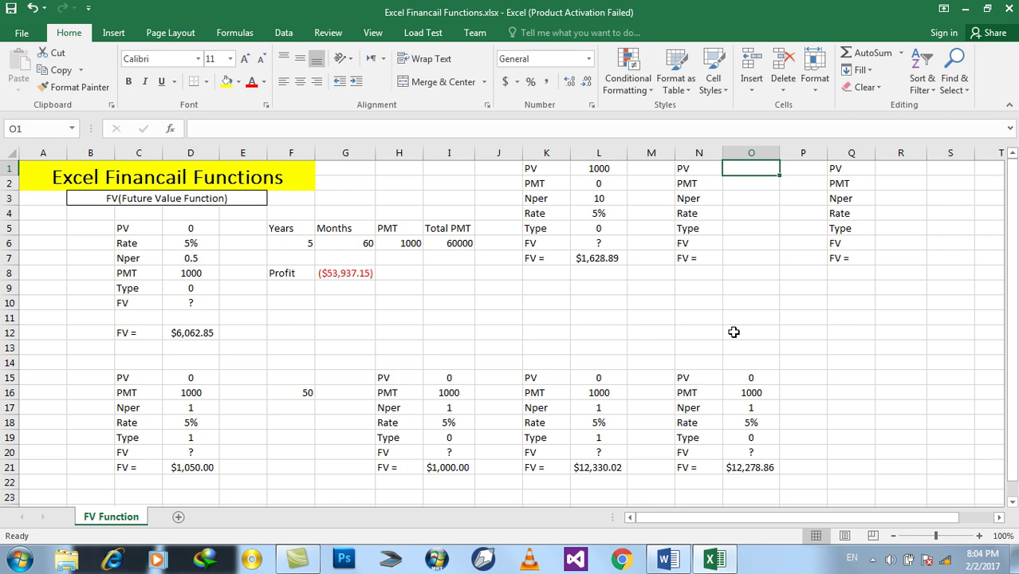
{"action": "type", "text": "1000"}
{"action": "key", "text": "Return"}
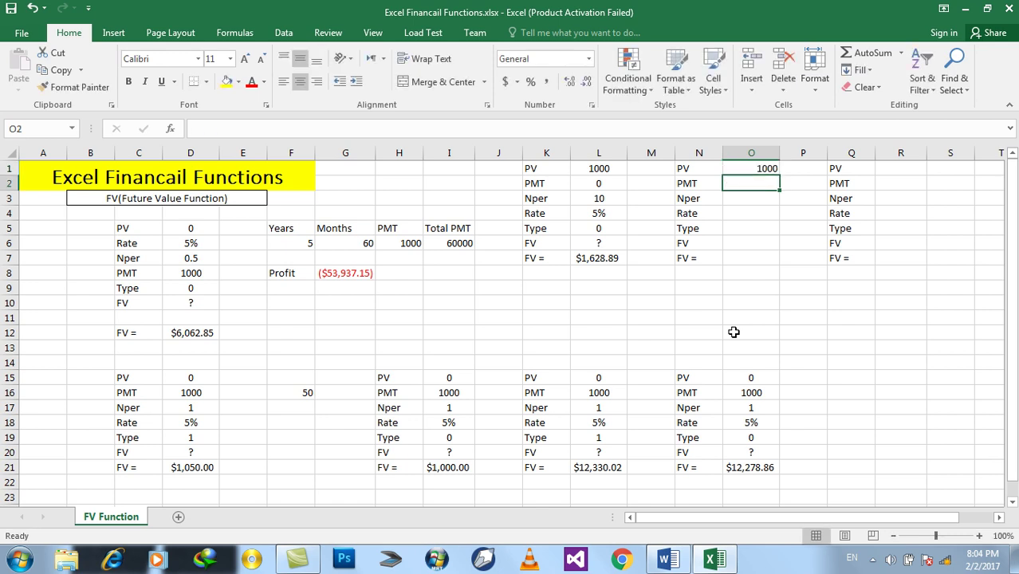
{"action": "key", "text": "Return"}
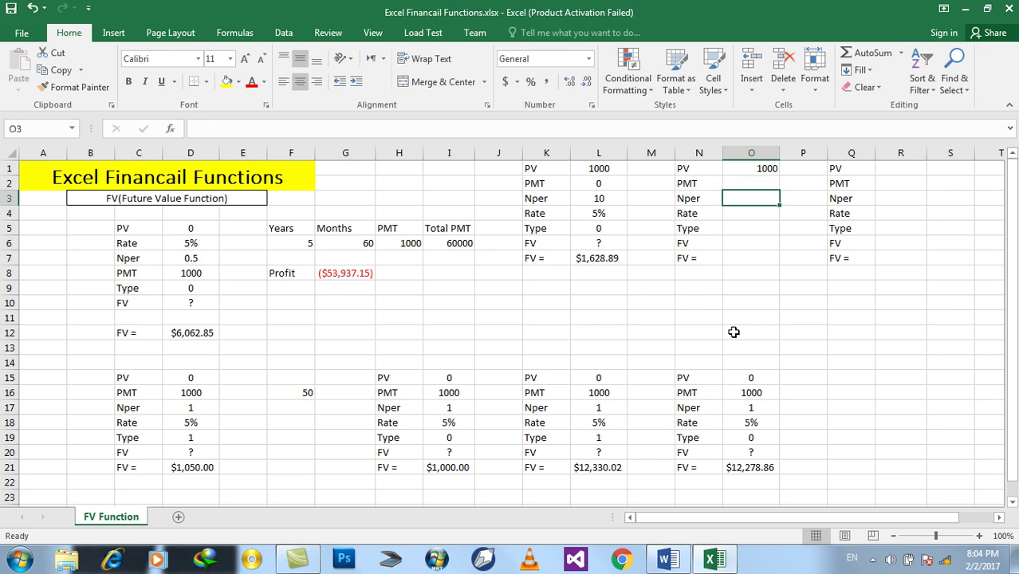
{"action": "type", "text": "2"}
{"action": "key", "text": "Return"}
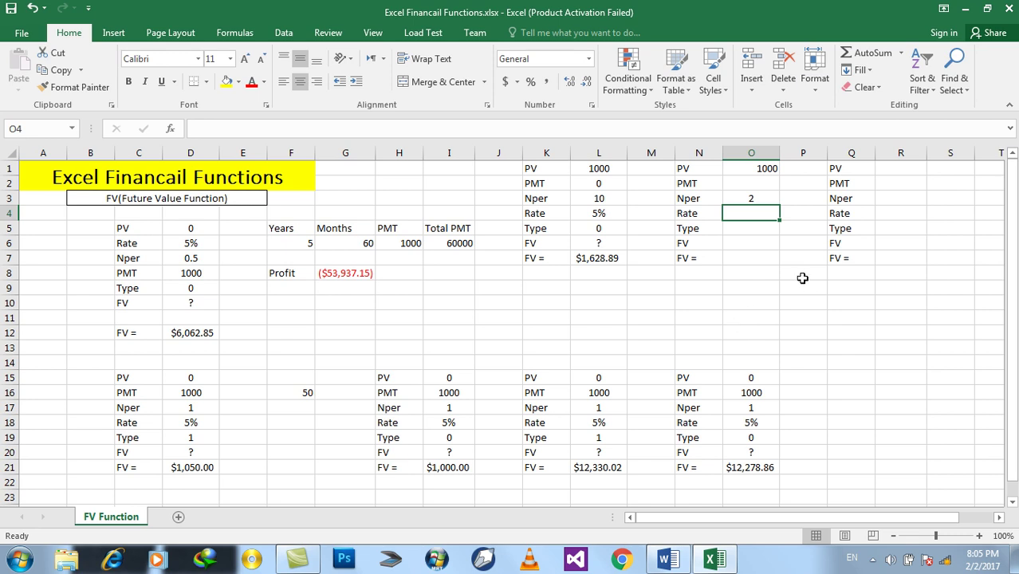
{"action": "type", "text": "5%"}
{"action": "key", "text": "Return"}
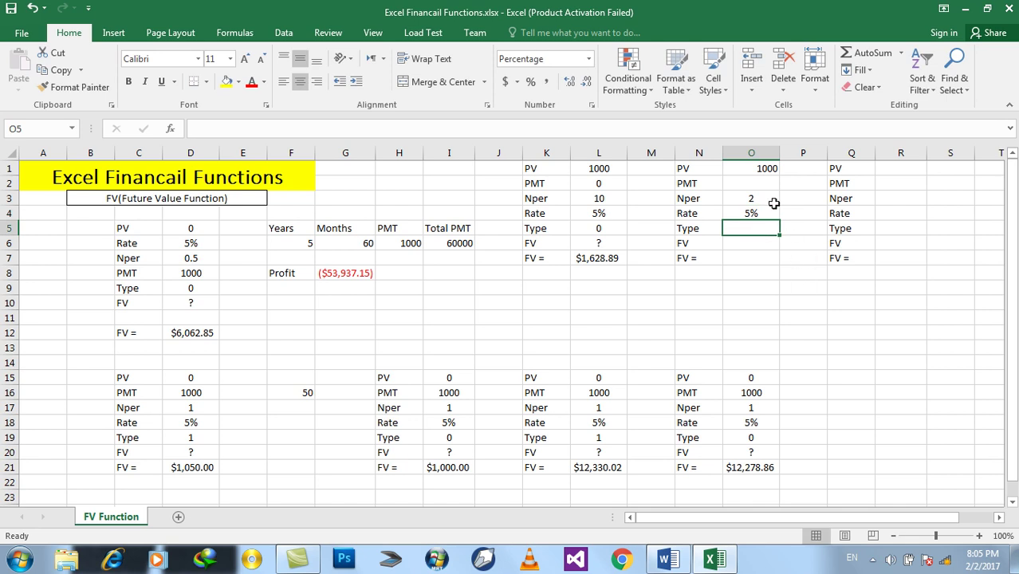
- Set the PMT in O2 to 1000
{"action": "left_click", "coordinate": [754, 185]}
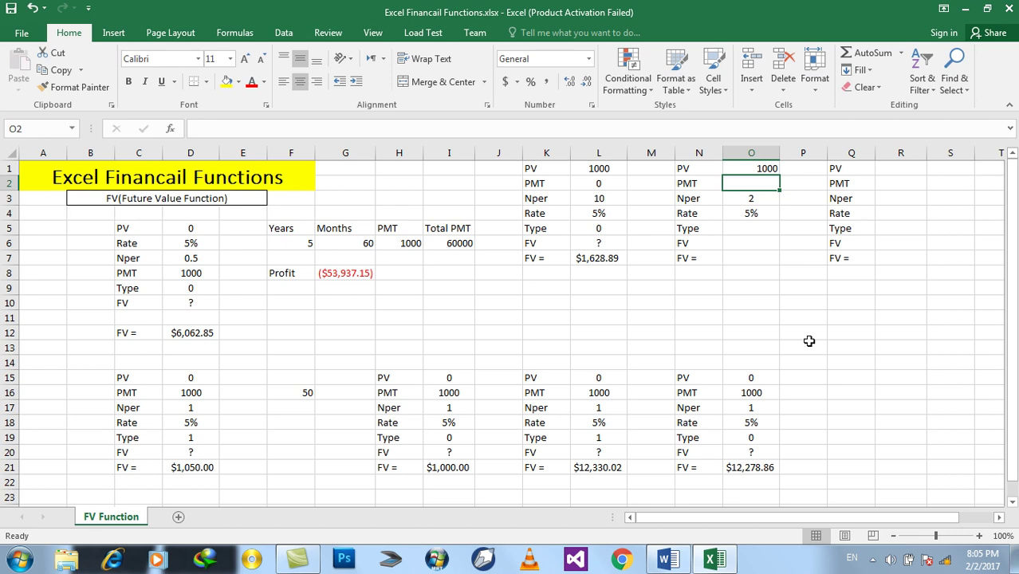
{"action": "left_click", "coordinate": [736, 197]}
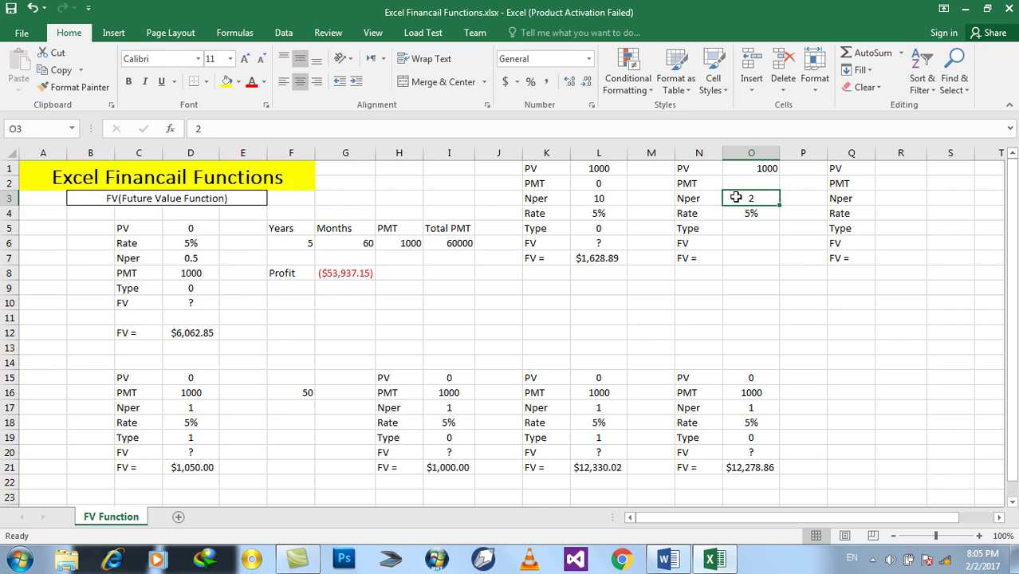
{"action": "left_click", "coordinate": [741, 181]}
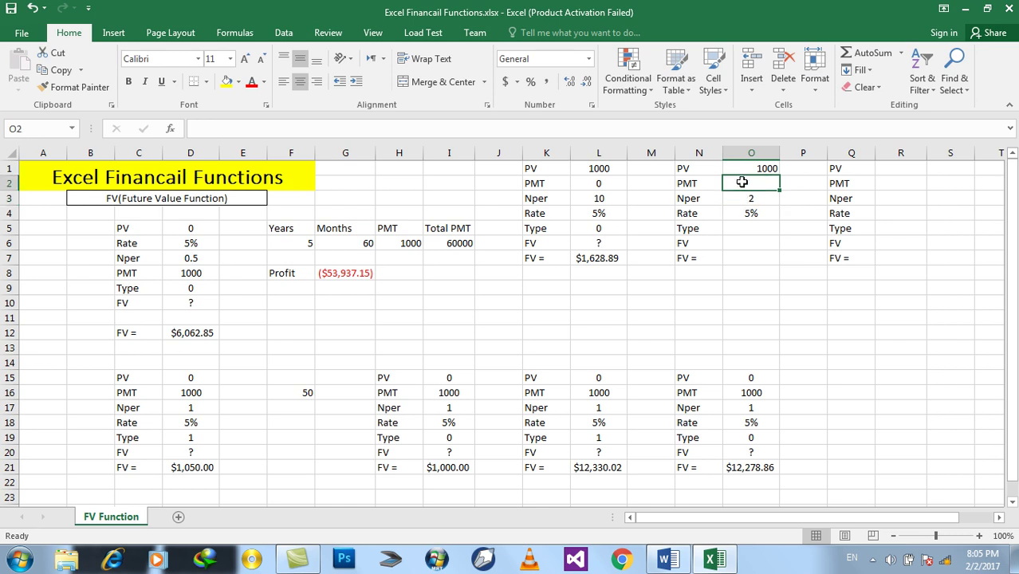
{"action": "type", "text": "1000"}
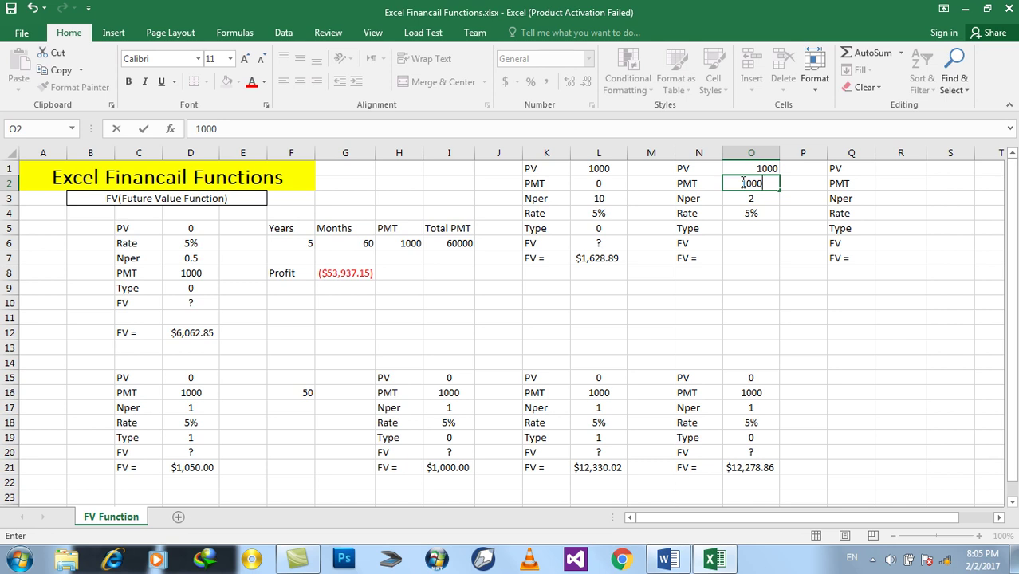
{"action": "key", "text": "Return"}
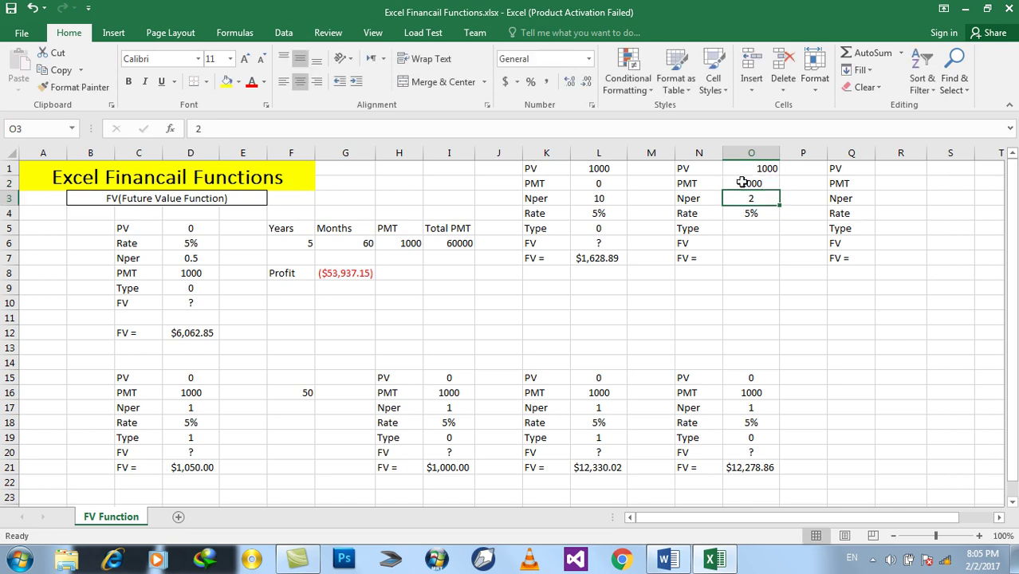
- Format O5 as General with Type 1, and put a '?' placeholder in O6
{"action": "left_click", "coordinate": [741, 181]}
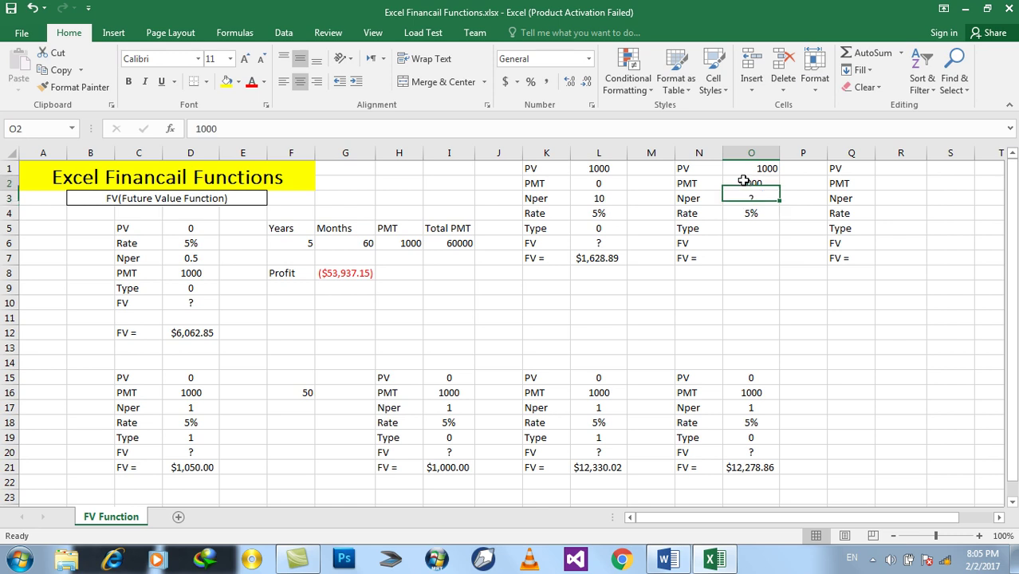
{"action": "left_click", "coordinate": [736, 230]}
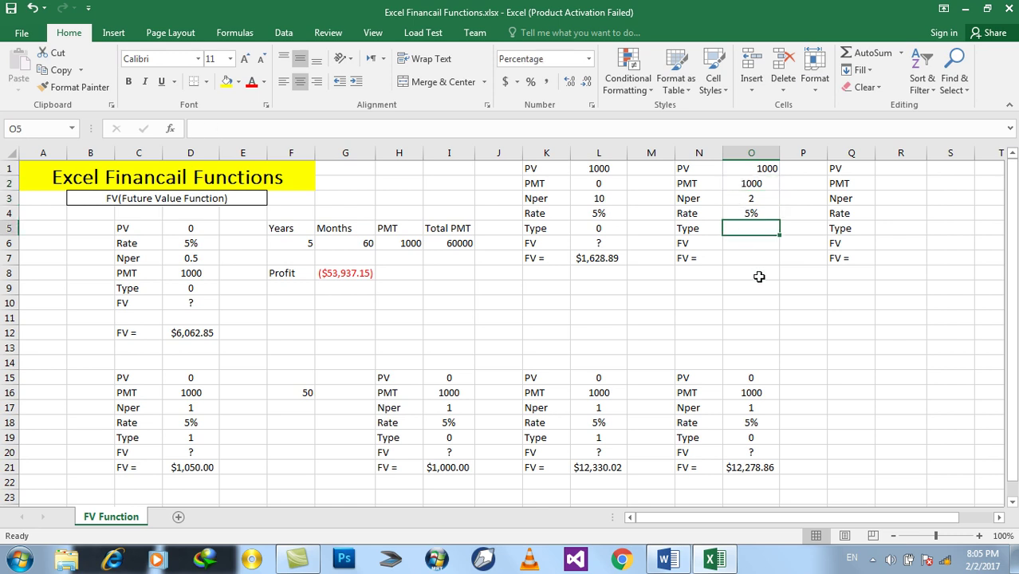
{"action": "type", "text": "1"}
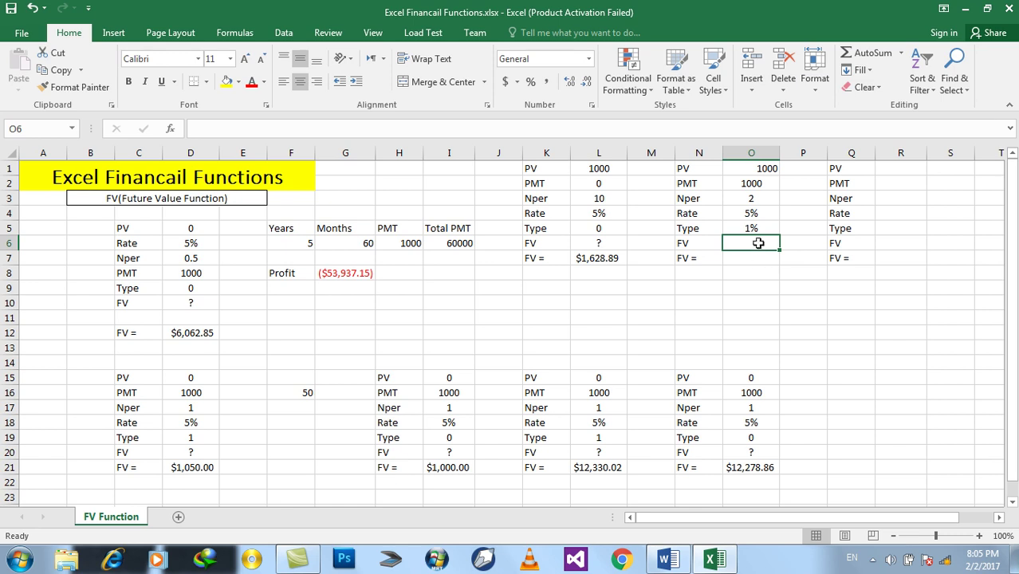
{"action": "left_click", "coordinate": [749, 230]}
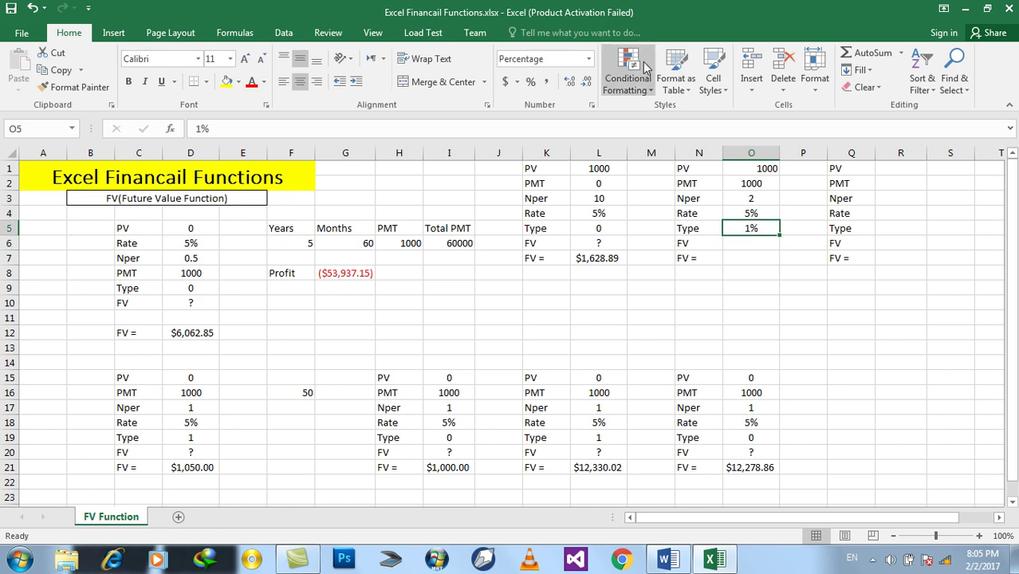
{"action": "left_click", "coordinate": [588, 59]}
{"action": "left_click", "coordinate": [577, 88]}
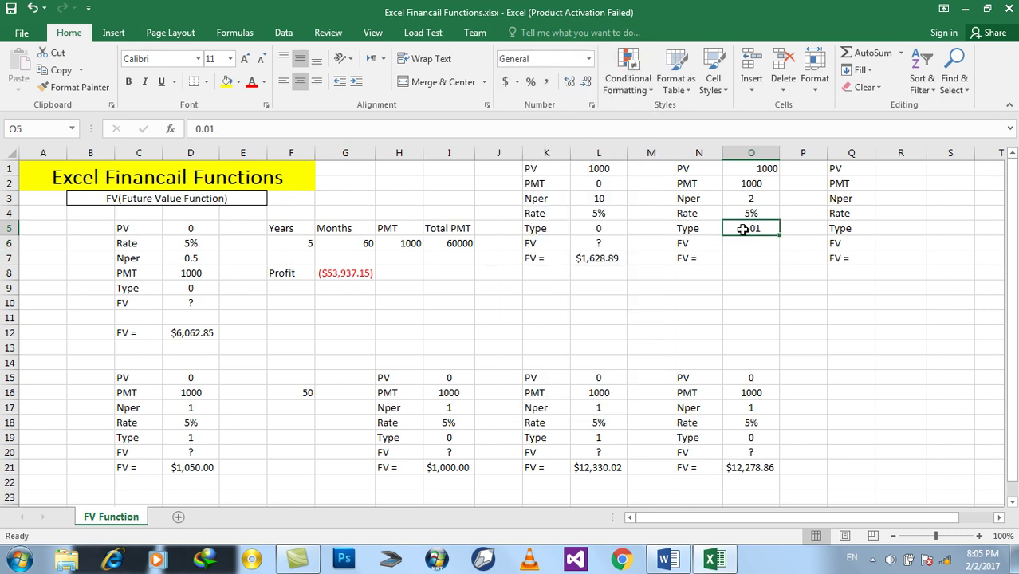
{"action": "type", "text": "1"}
{"action": "key", "text": "Return"}
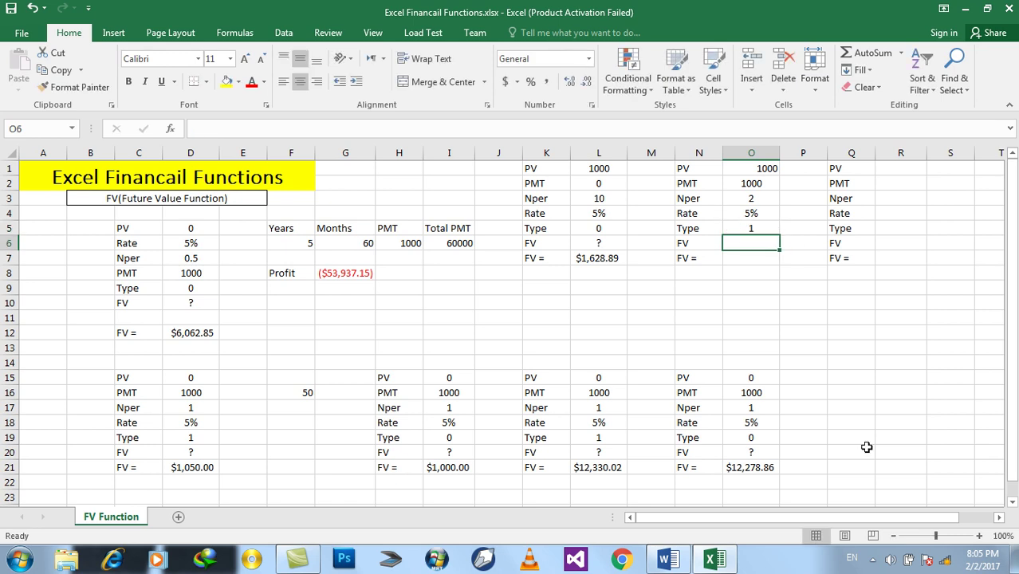
{"action": "type", "text": "?"}
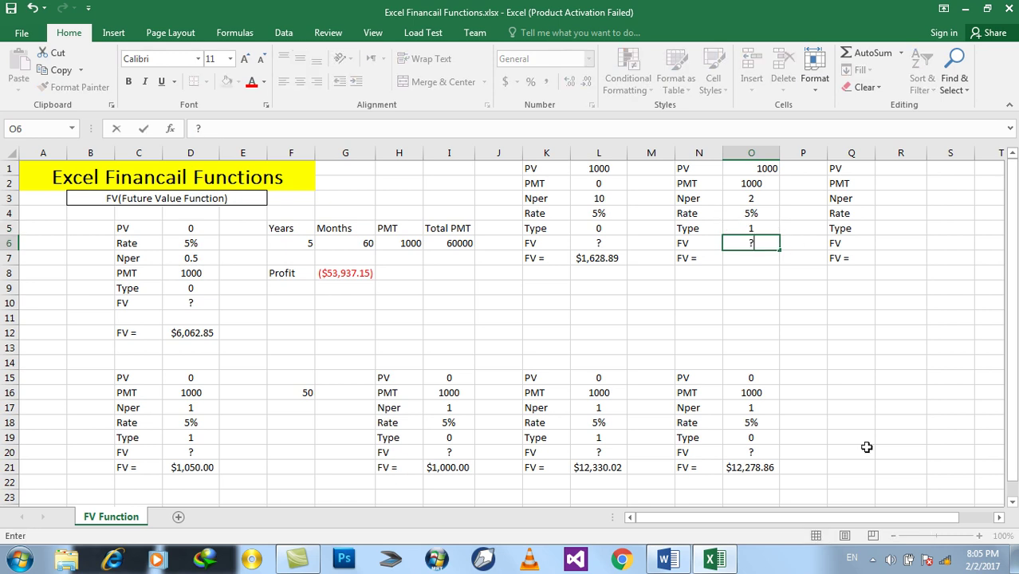
{"action": "key", "text": "Return"}
- Center the 1000 in O1 and begin an =FV( formula in O7
{"action": "left_click", "coordinate": [771, 169]}
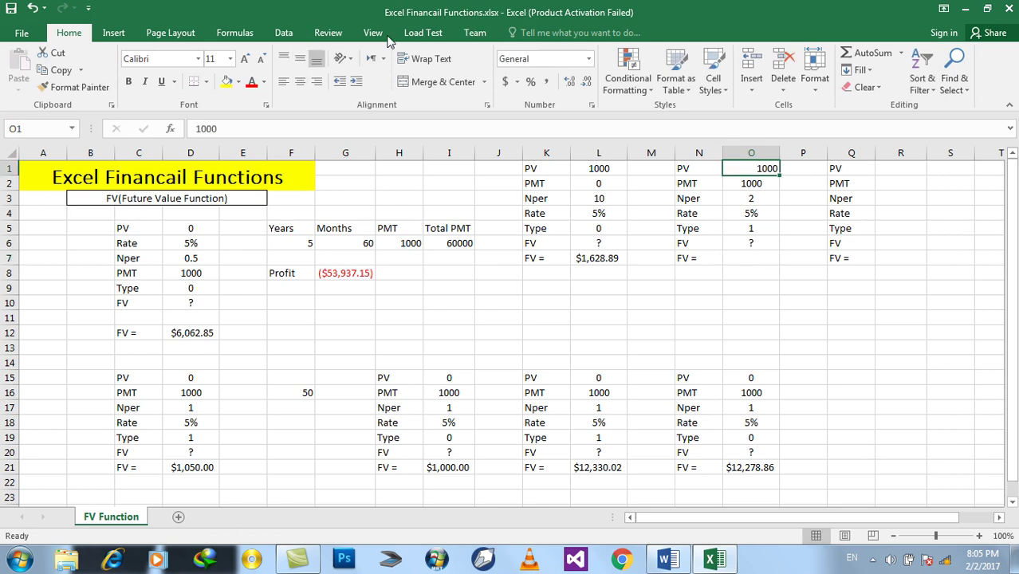
{"action": "left_click", "coordinate": [300, 81]}
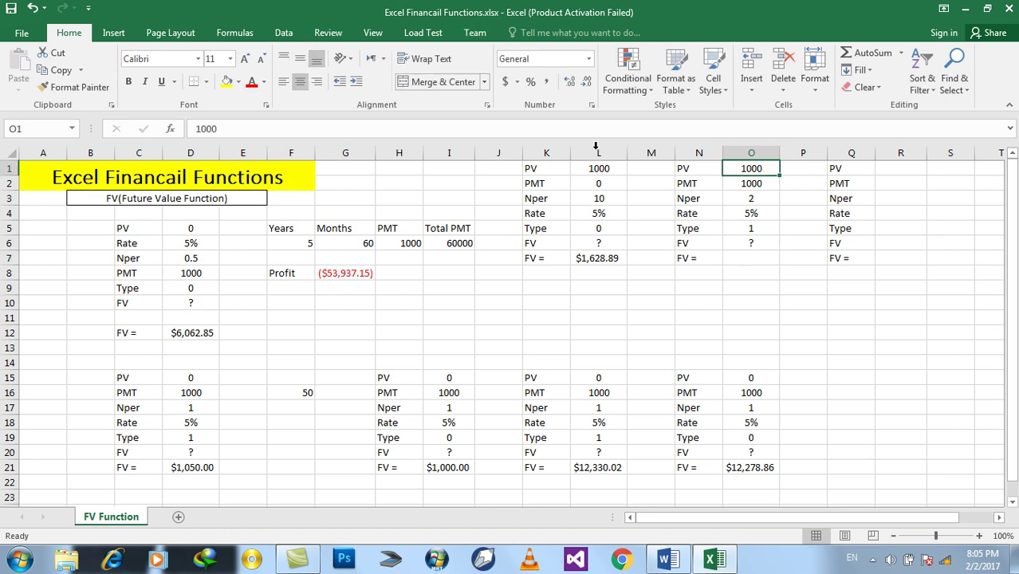
{"action": "left_click", "coordinate": [759, 200]}
{"action": "left_click", "coordinate": [757, 212]}
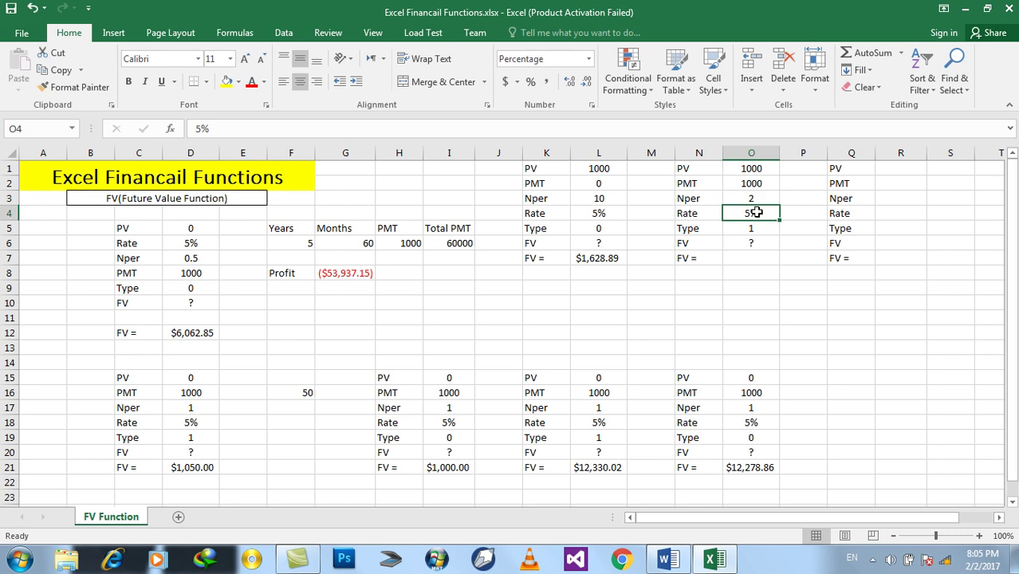
{"action": "left_click", "coordinate": [751, 184]}
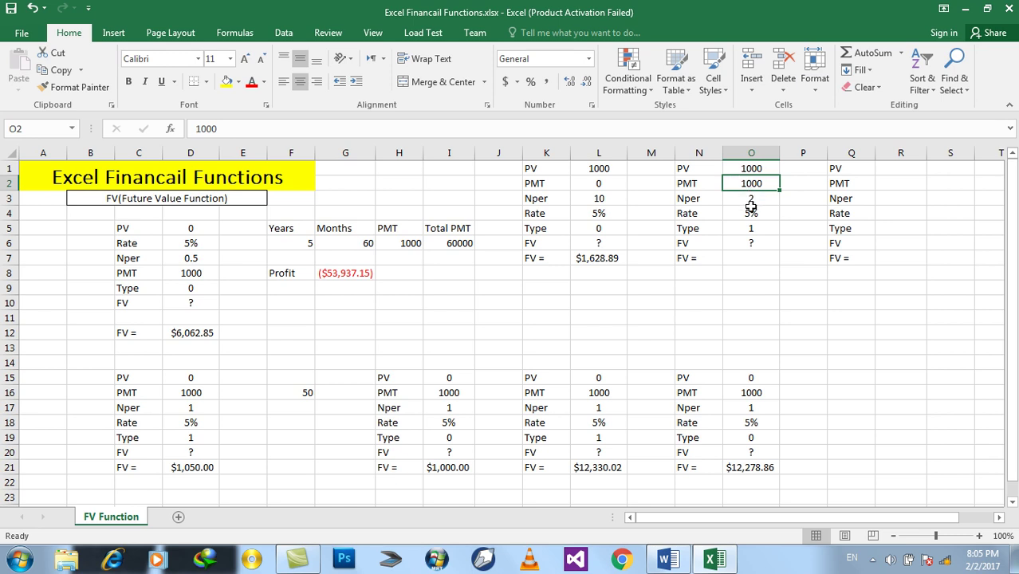
{"action": "left_click", "coordinate": [748, 253]}
{"action": "type", "text": "=FV("}
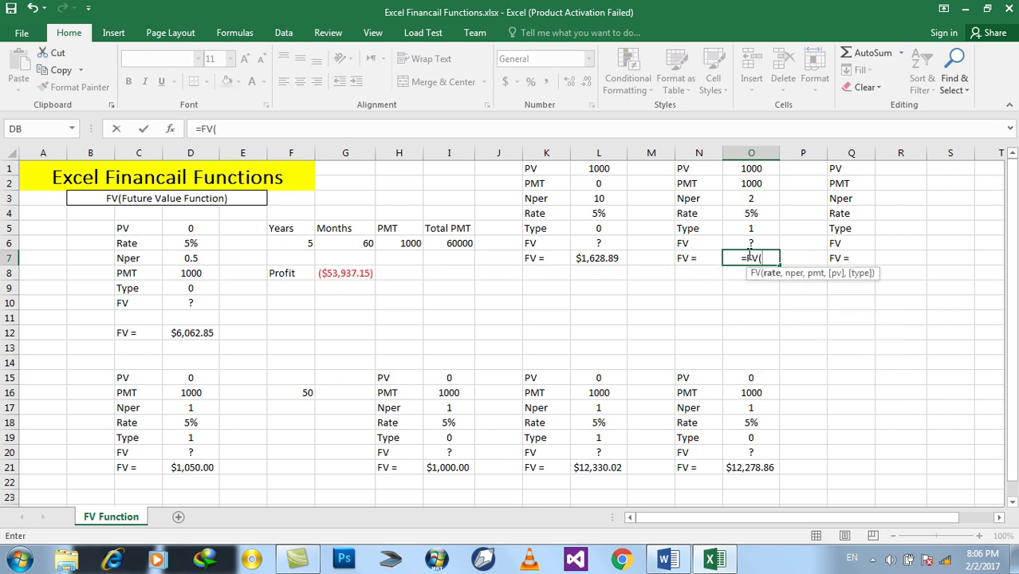
- Finish O7 as =FV(O4,O3,-O2,-O1,1), returning $3,255.00
{"action": "left_click", "coordinate": [750, 214]}
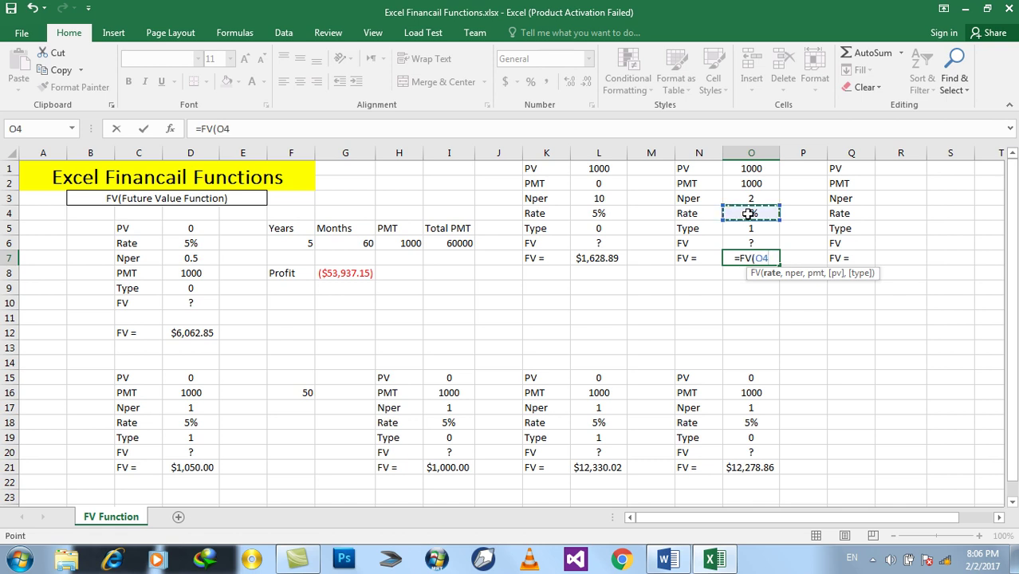
{"action": "type", "text": ","}
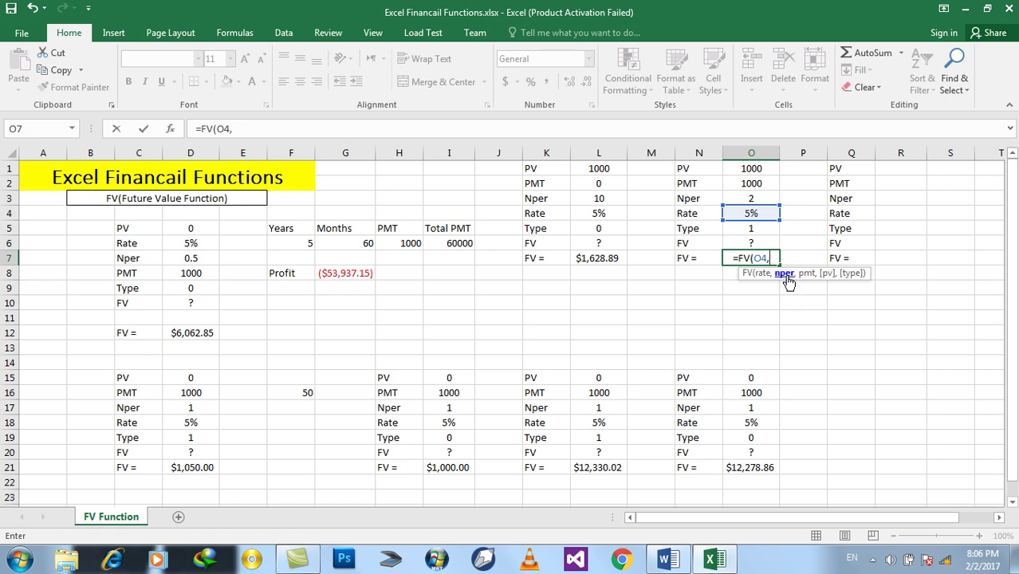
{"action": "left_click", "coordinate": [755, 202]}
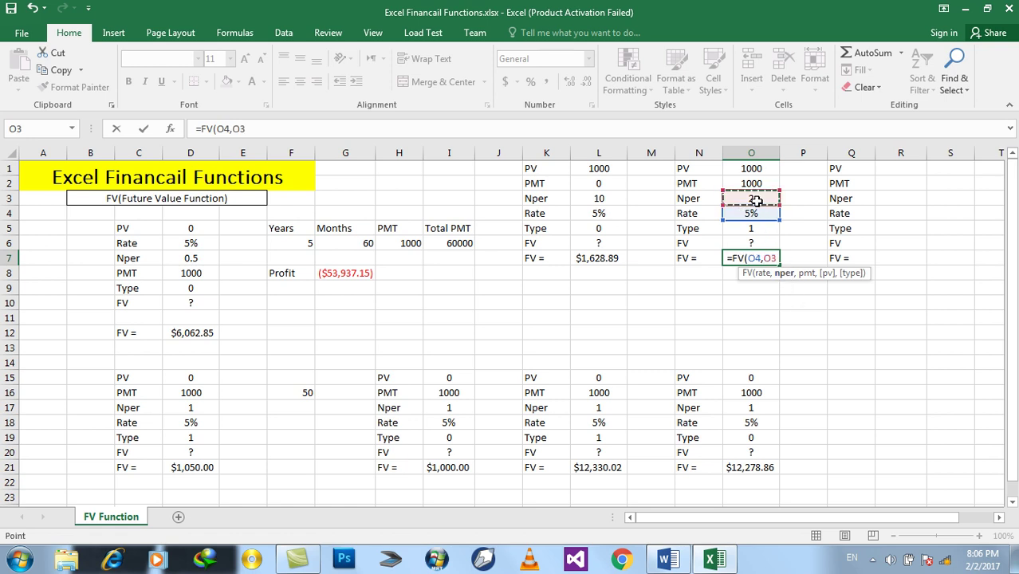
{"action": "type", "text": ",-"}
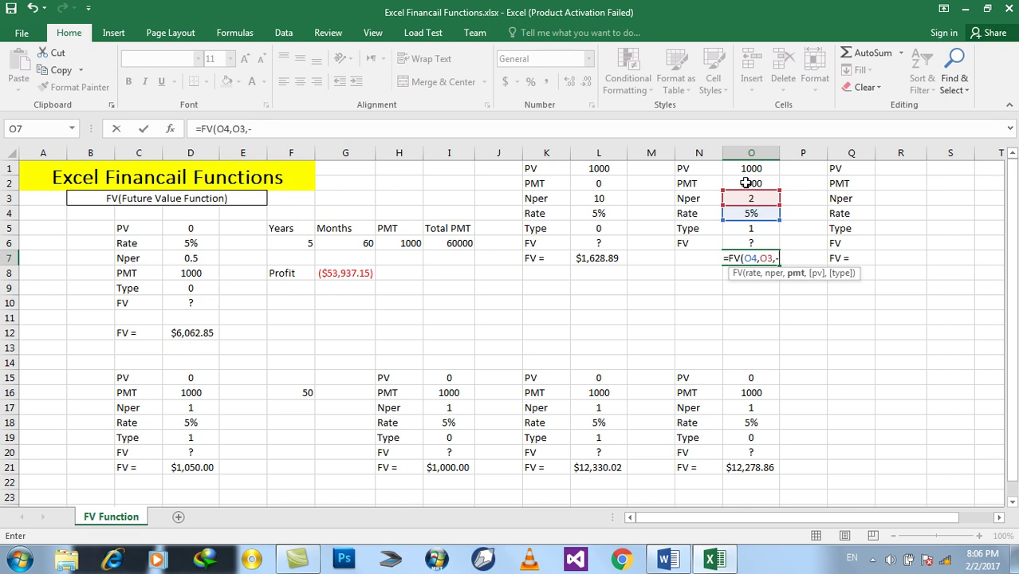
{"action": "left_click", "coordinate": [745, 183]}
{"action": "type", "text": ",-"}
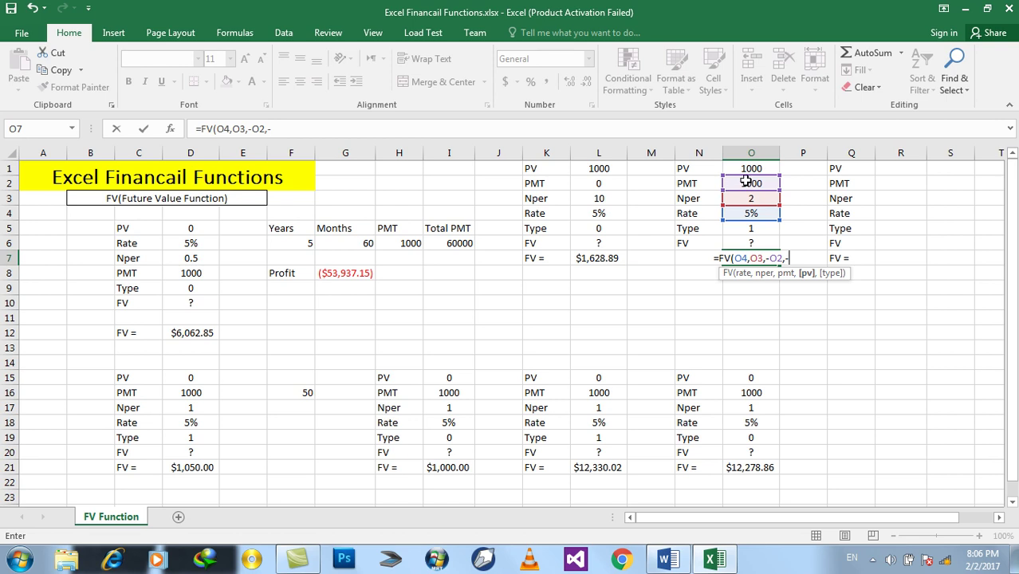
{"action": "left_click", "coordinate": [742, 167]}
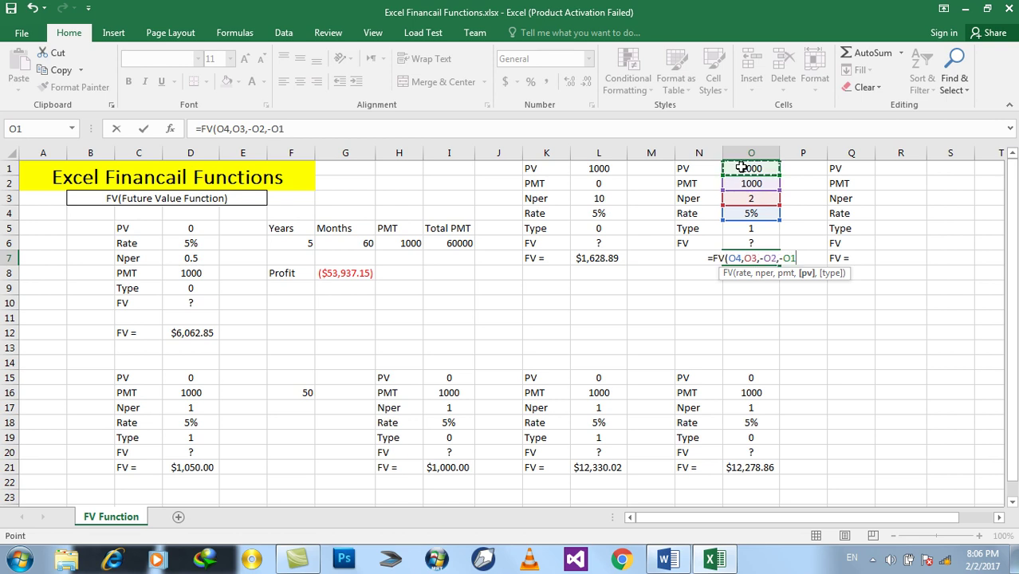
{"action": "type", "text": ",1"}
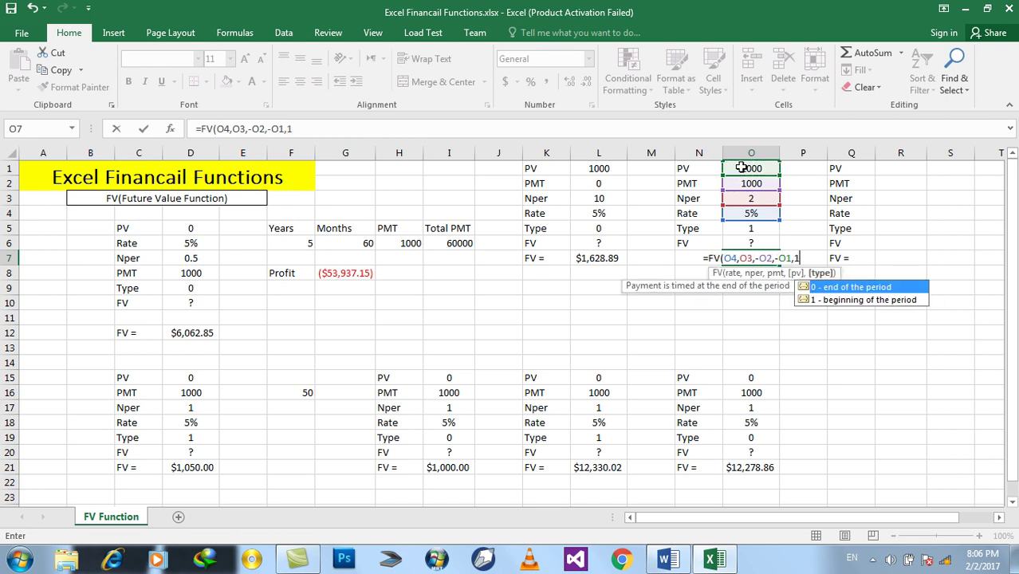
{"action": "type", "text": ")"}
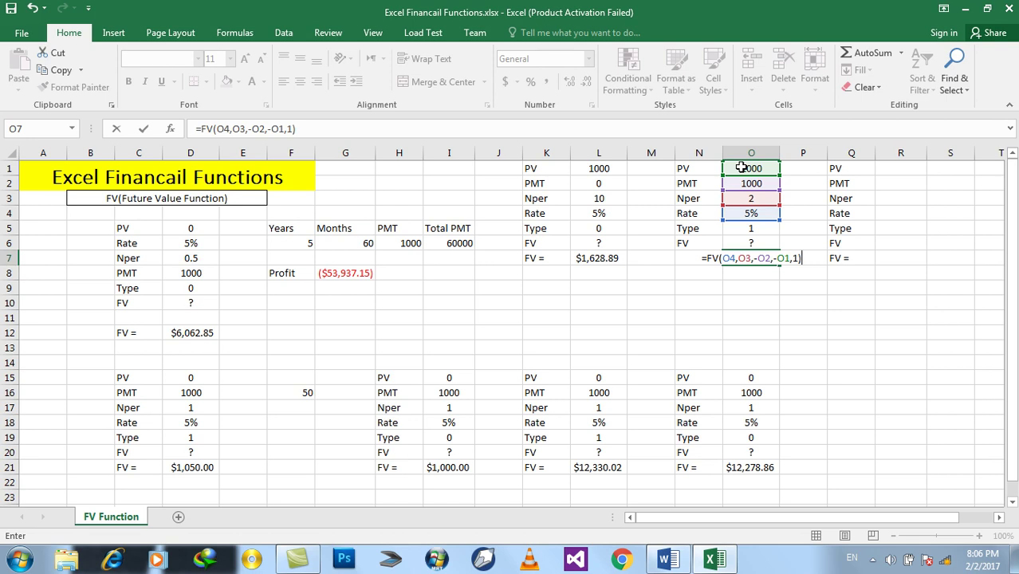
{"action": "key", "text": "Return"}
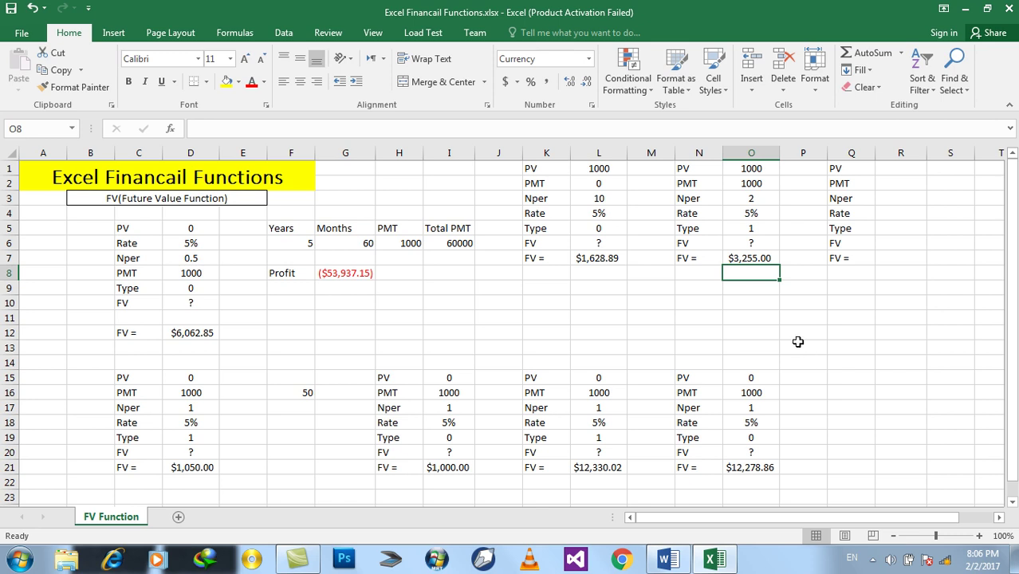
- Review the PV, Nper and payment values in O1, O3 and O2
{"action": "left_click", "coordinate": [744, 169]}
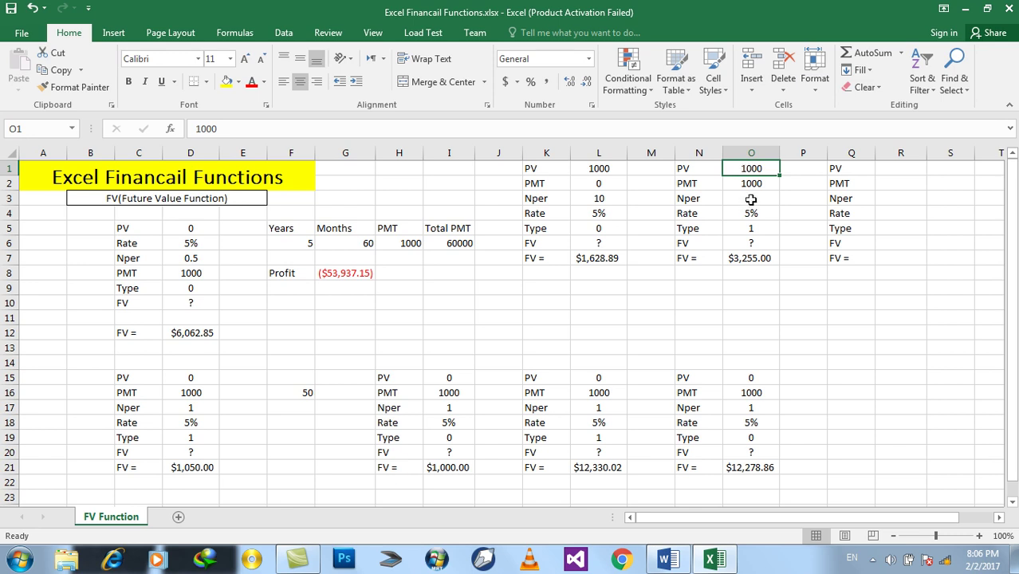
{"action": "left_click", "coordinate": [750, 200]}
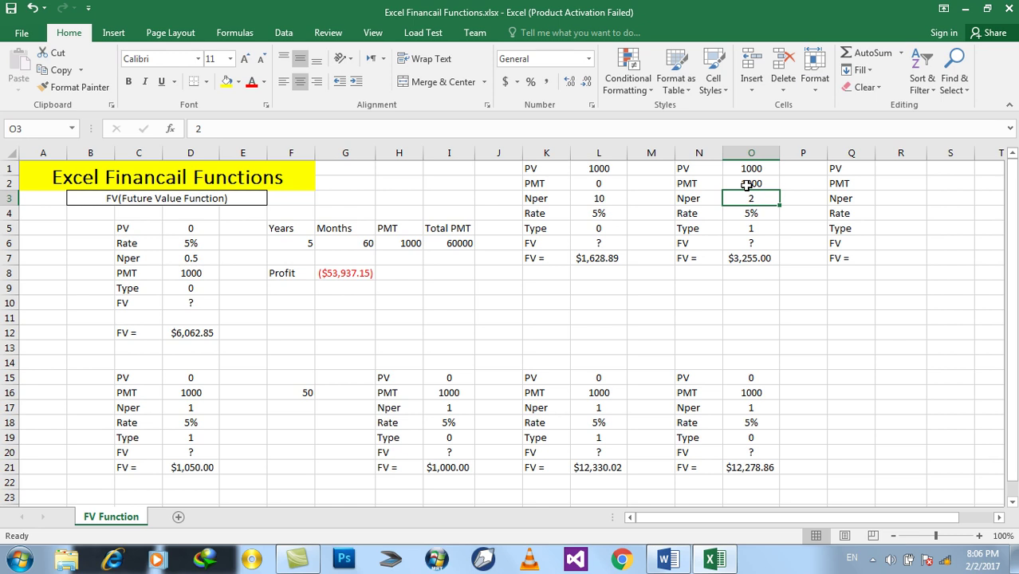
{"action": "left_click", "coordinate": [746, 185]}
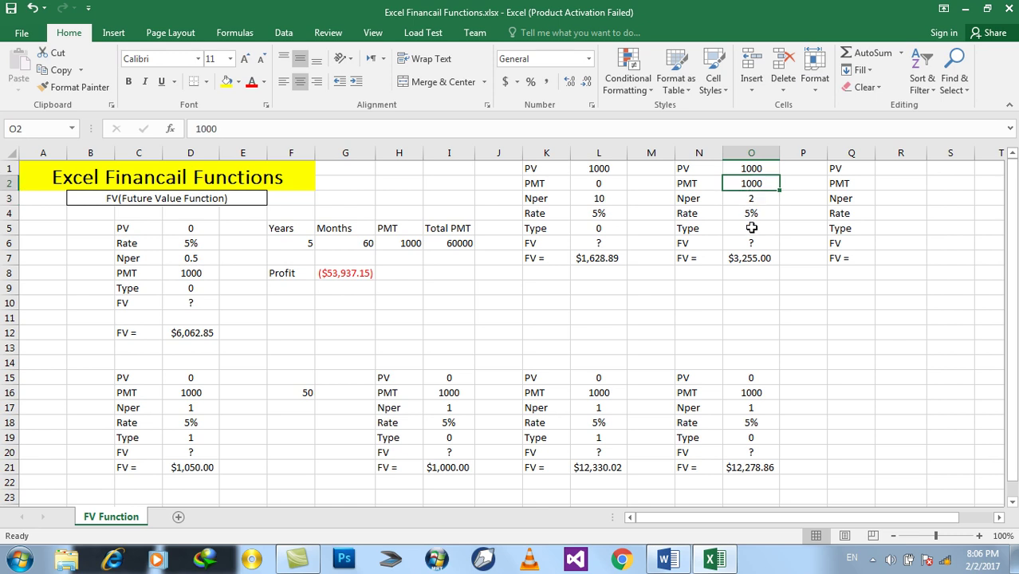
{"action": "type", "text": "1"}
{"action": "left_click", "coordinate": [766, 304]}
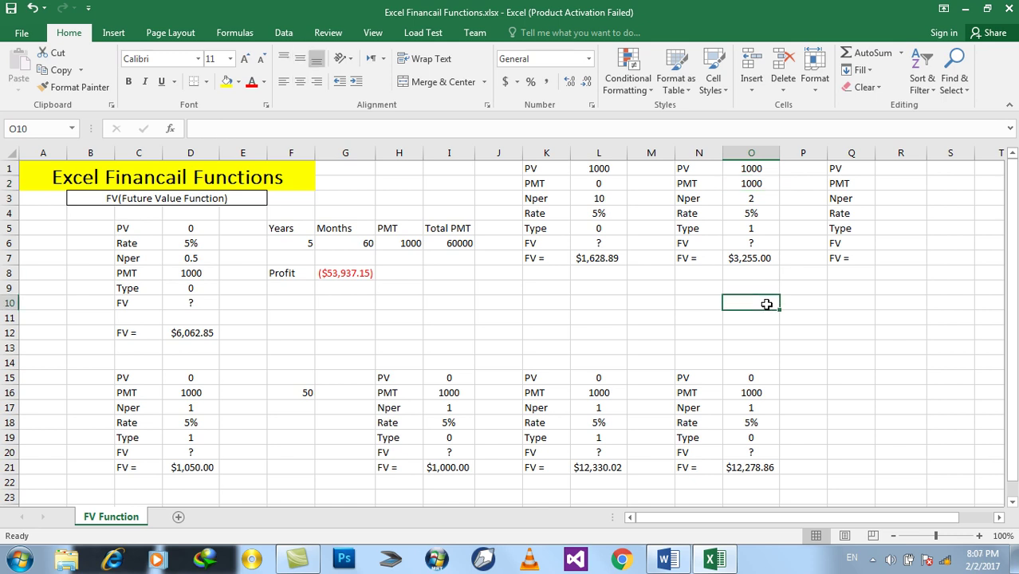
- Change Nper in O3 to 1, giving FV $2,100.00, and check the O1:O2 sum
{"action": "left_click", "coordinate": [752, 197]}
{"action": "type", "text": "1"}
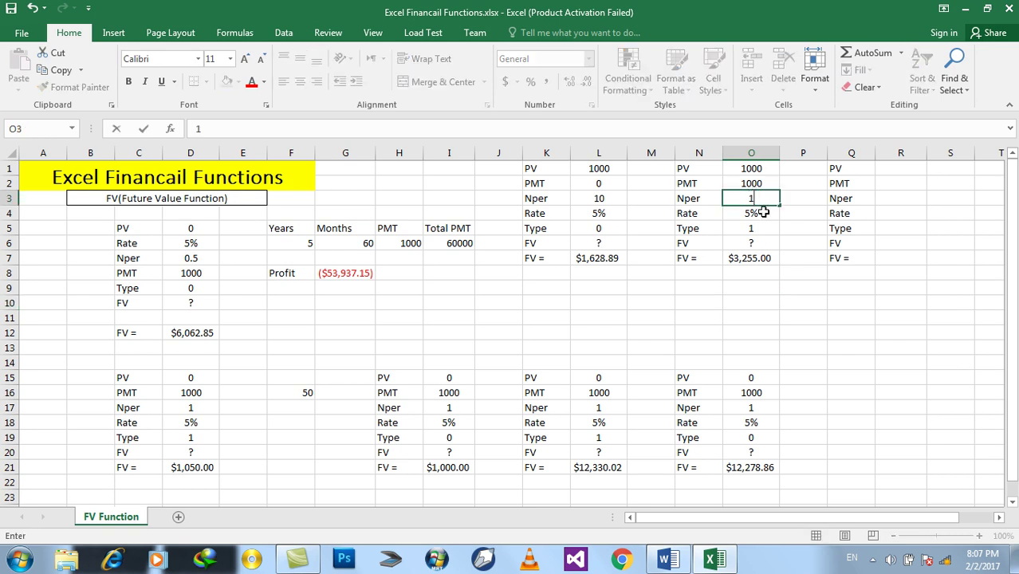
{"action": "key", "text": "Return"}
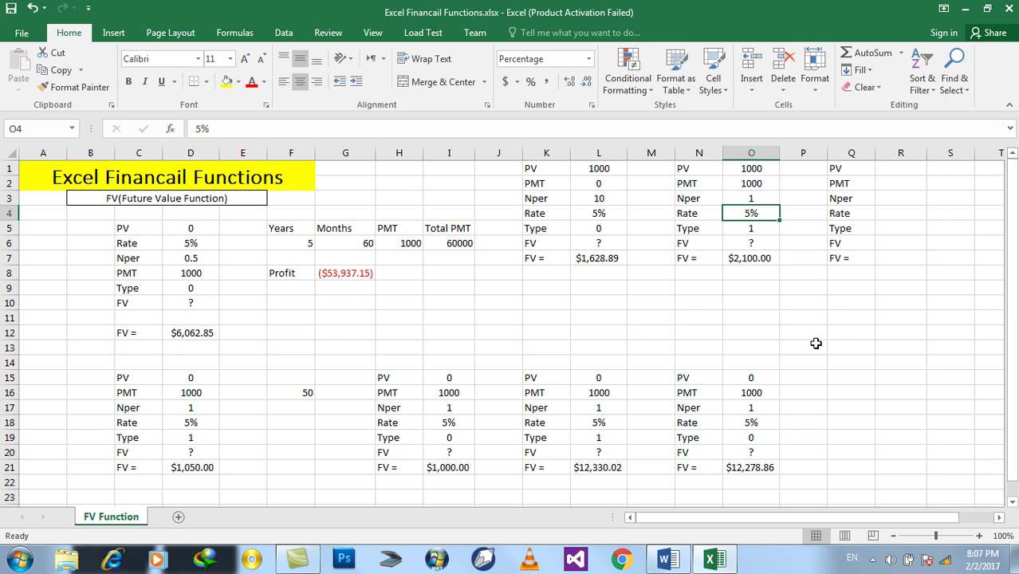
{"action": "left_click_drag", "start_coordinate": [751, 169], "coordinate": [753, 179]}
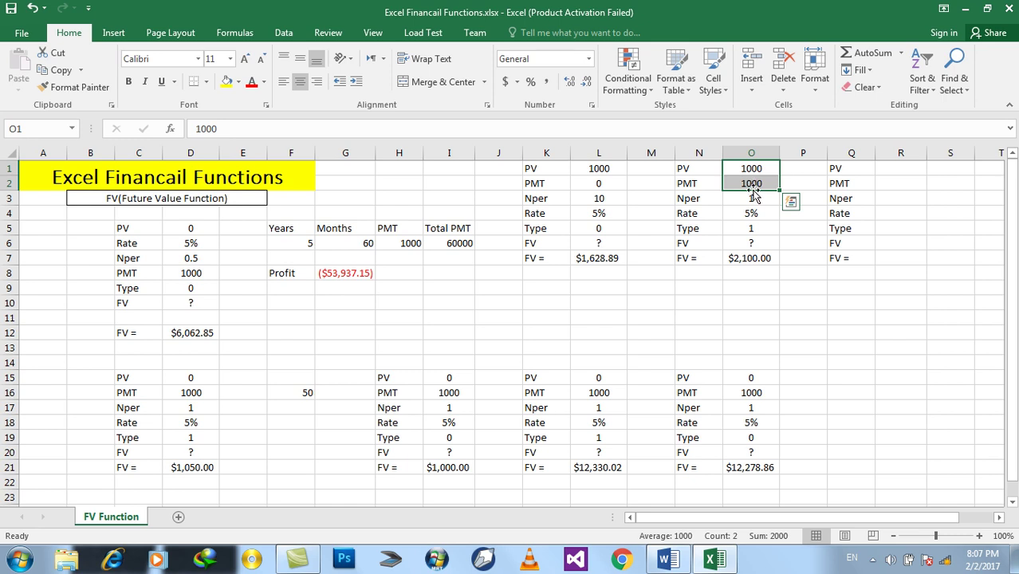
{"action": "left_click", "coordinate": [760, 303]}
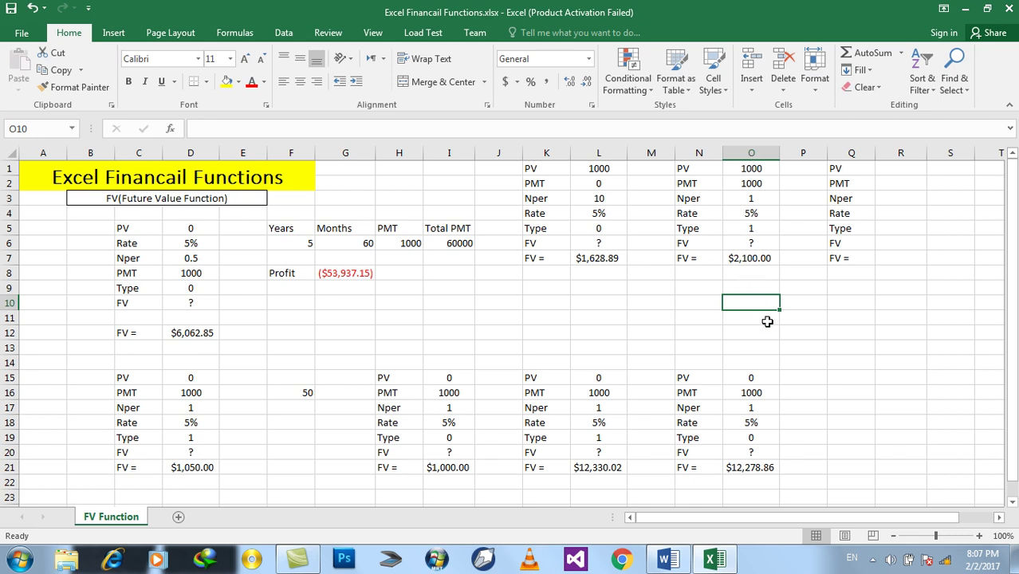
- Enter =2000*50/100 in O10, then correct it to =2000*5/100 showing 100
{"action": "type", "text": "=2000*50/100"}
{"action": "key", "text": "Return"}
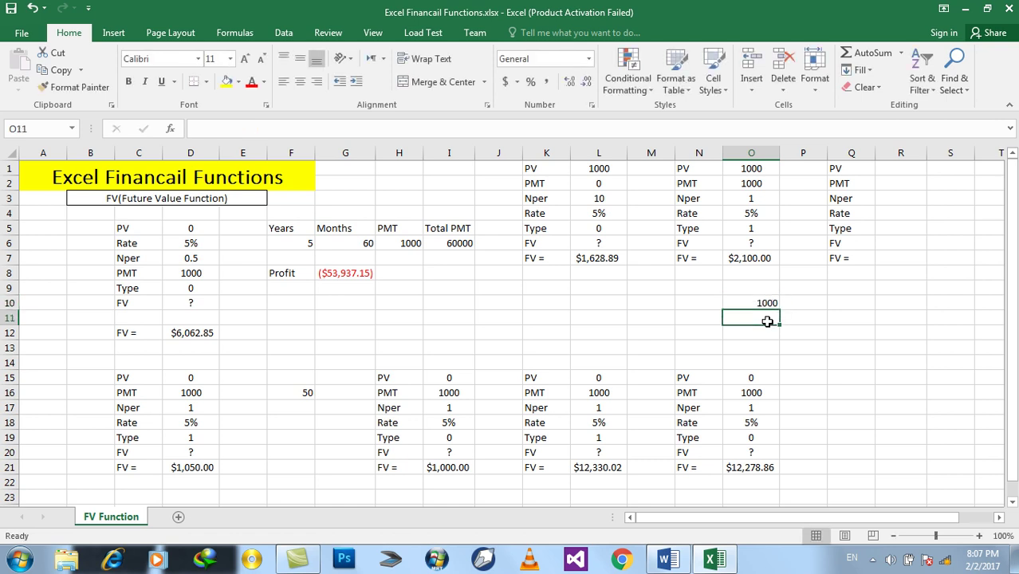
{"action": "key", "text": "Up"}
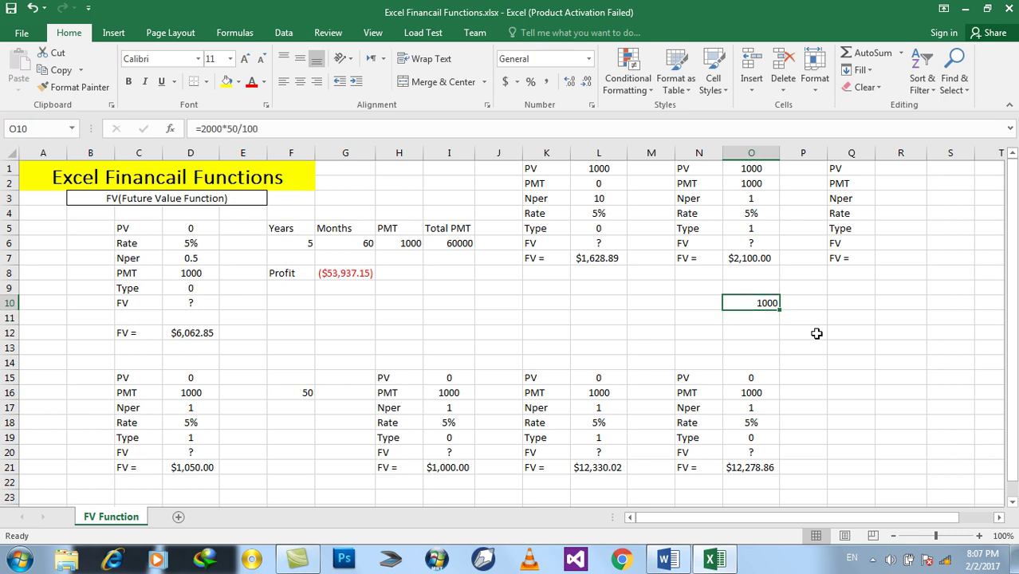
{"action": "key", "text": "F2"}
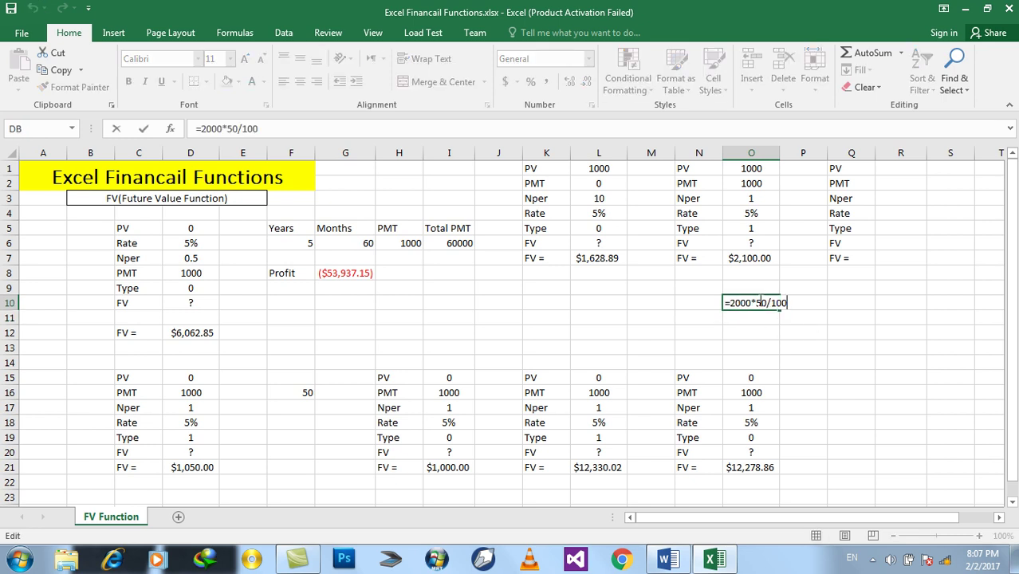
{"action": "key", "text": "BackSpace"}
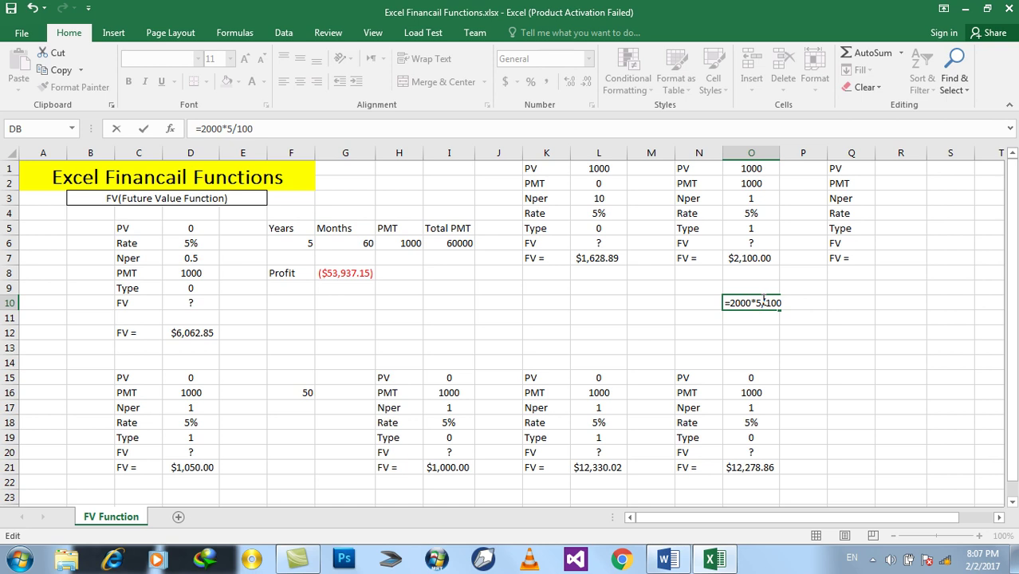
{"action": "key", "text": "Return"}
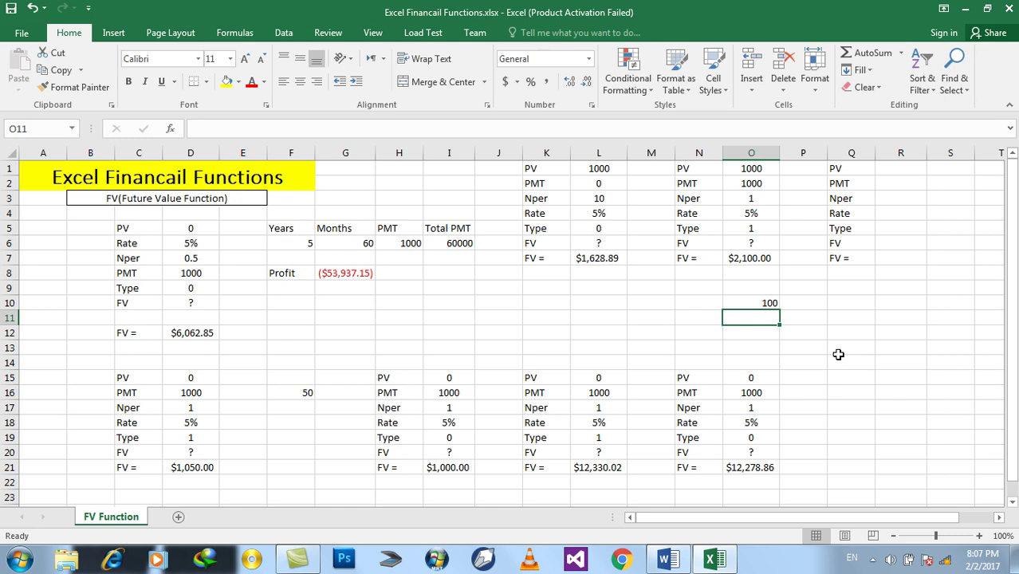
{"action": "left_click", "coordinate": [758, 231]}
- Try Type 0 in O5, abandon an Nper edit, then enter Type 1
{"action": "type", "text": "0"}
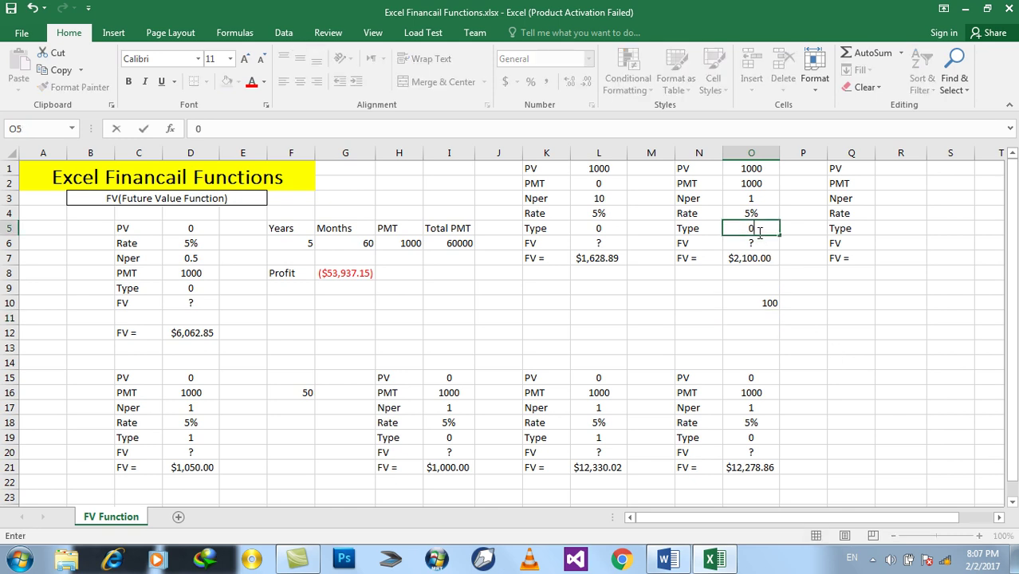
{"action": "key", "text": "Return"}
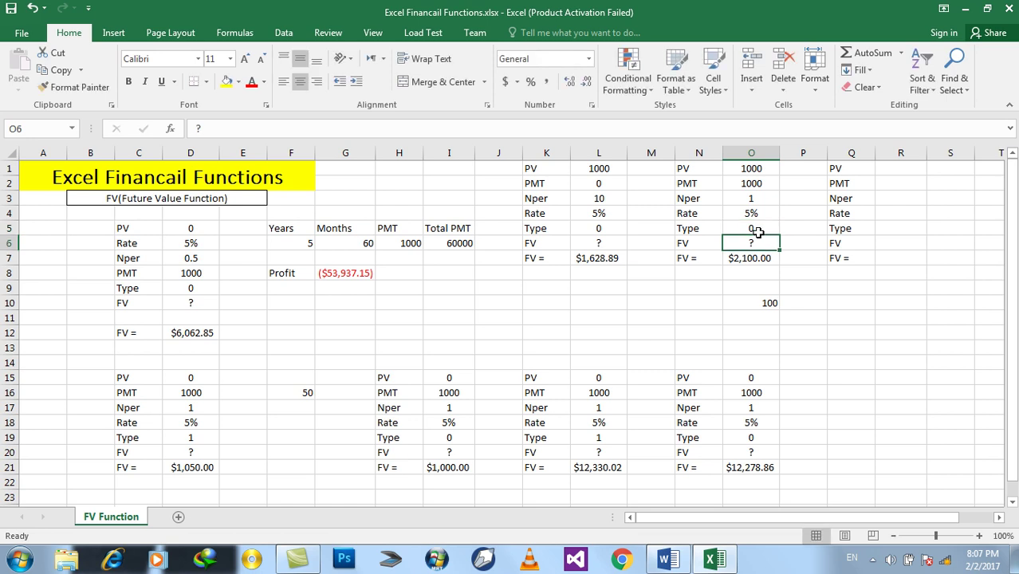
{"action": "left_click", "coordinate": [751, 199]}
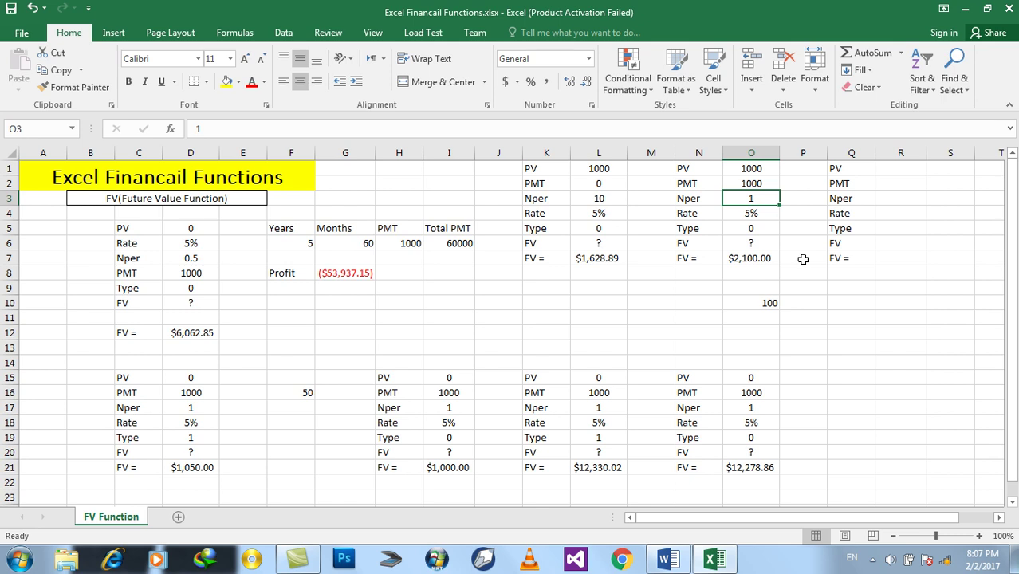
{"action": "type", "text": "2"}
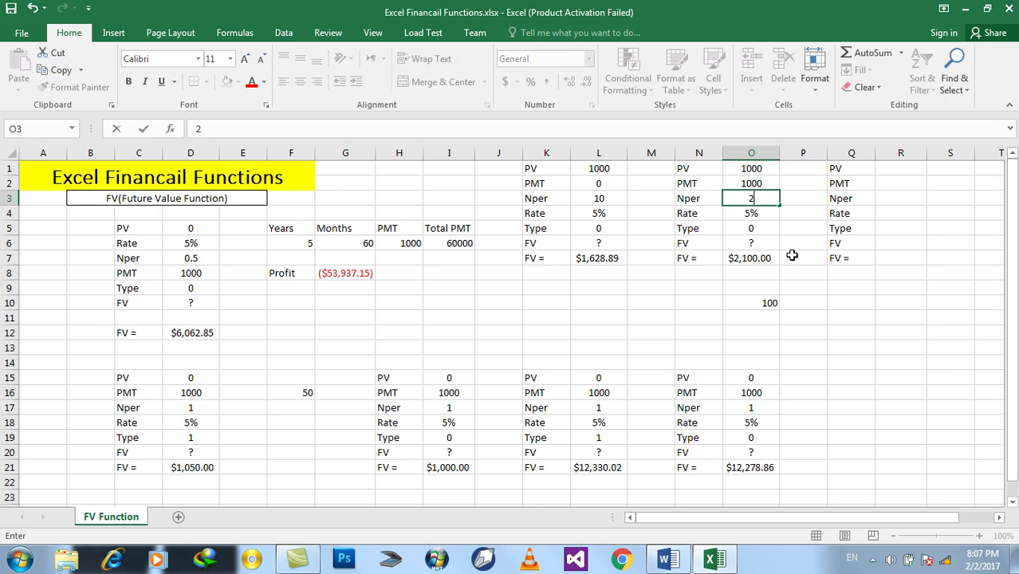
{"action": "key", "text": "Escape"}
{"action": "left_click", "coordinate": [755, 230]}
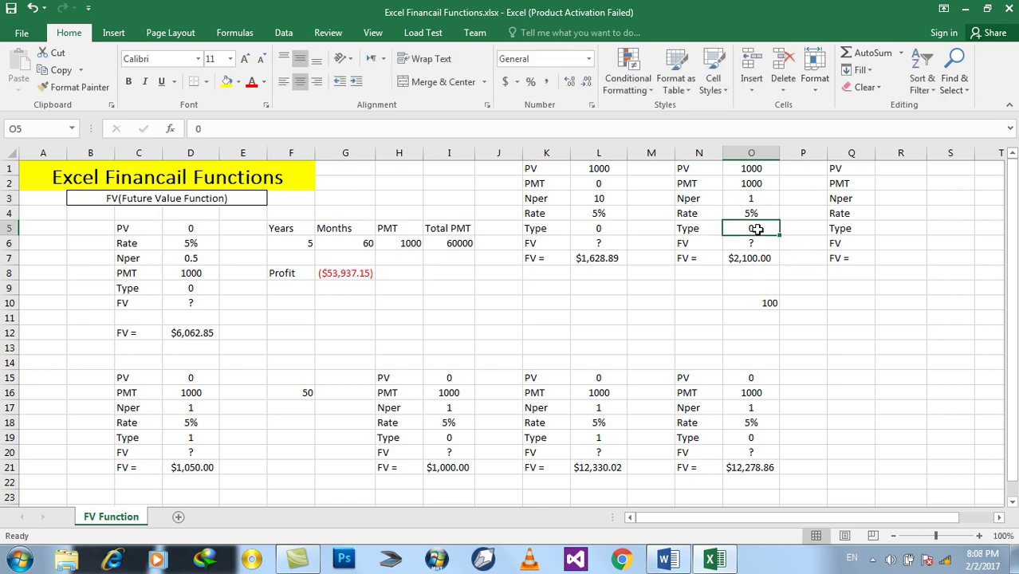
{"action": "type", "text": "1"}
- Set Nper in O3 to 2 and Type in O5 to 0
{"action": "left_click", "coordinate": [751, 198]}
{"action": "type", "text": "2"}
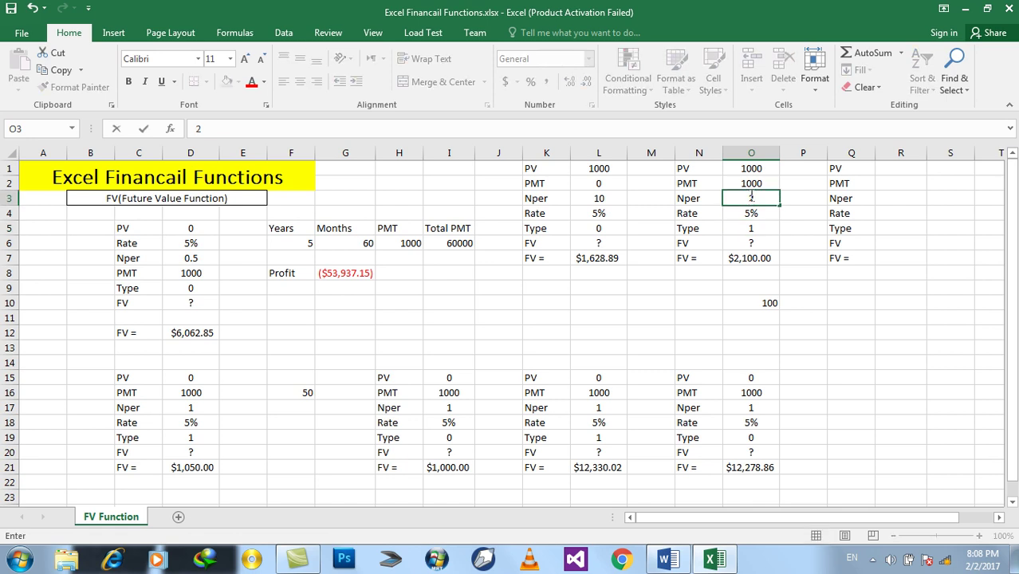
{"action": "key", "text": "Return"}
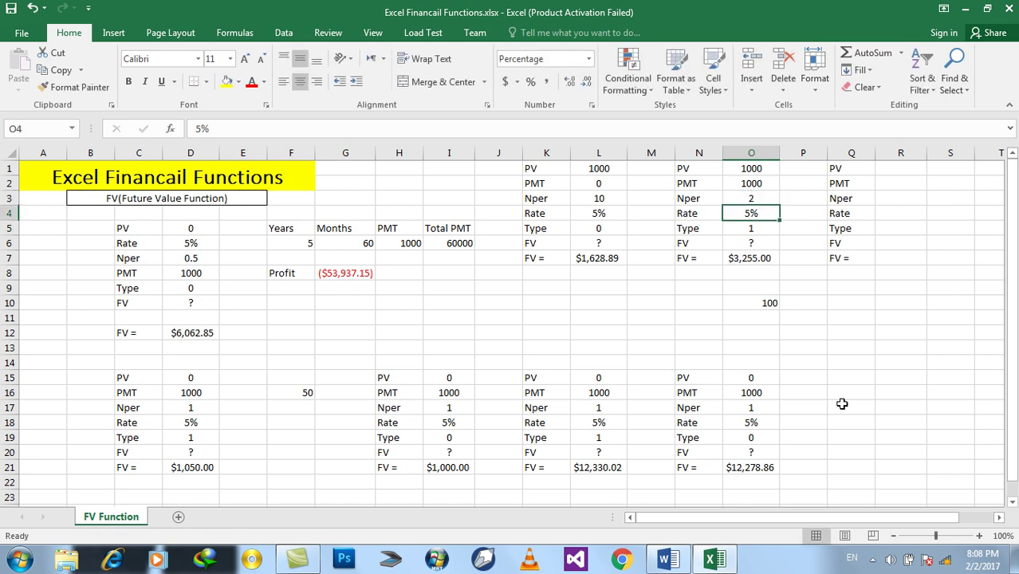
{"action": "key", "text": "Return"}
{"action": "type", "text": "0"}
{"action": "key", "text": "Return"}
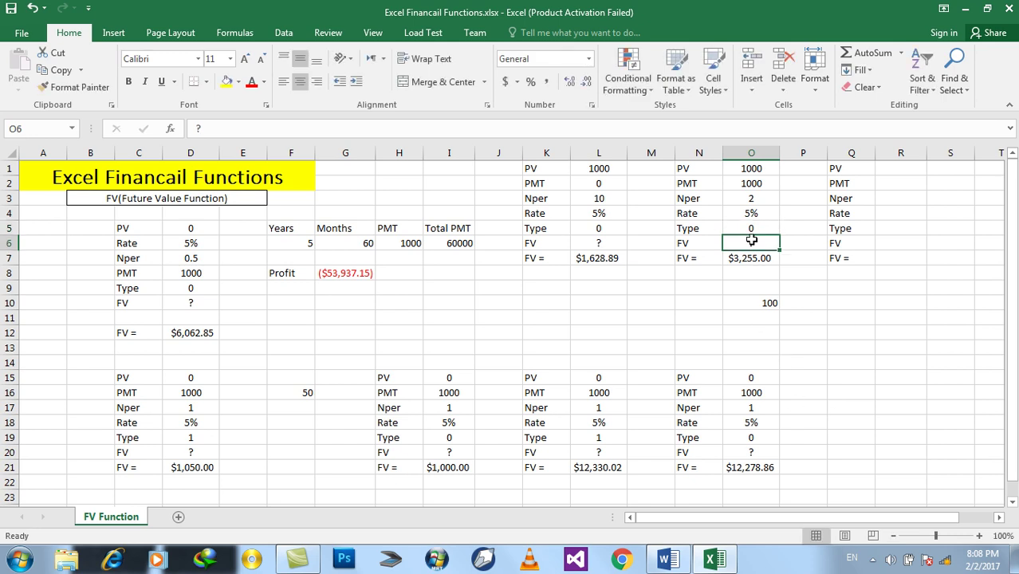
- Inspect the Nper, PMT and PV cells, set Type back to 1, and clear PV in O1
{"action": "left_click", "coordinate": [746, 199]}
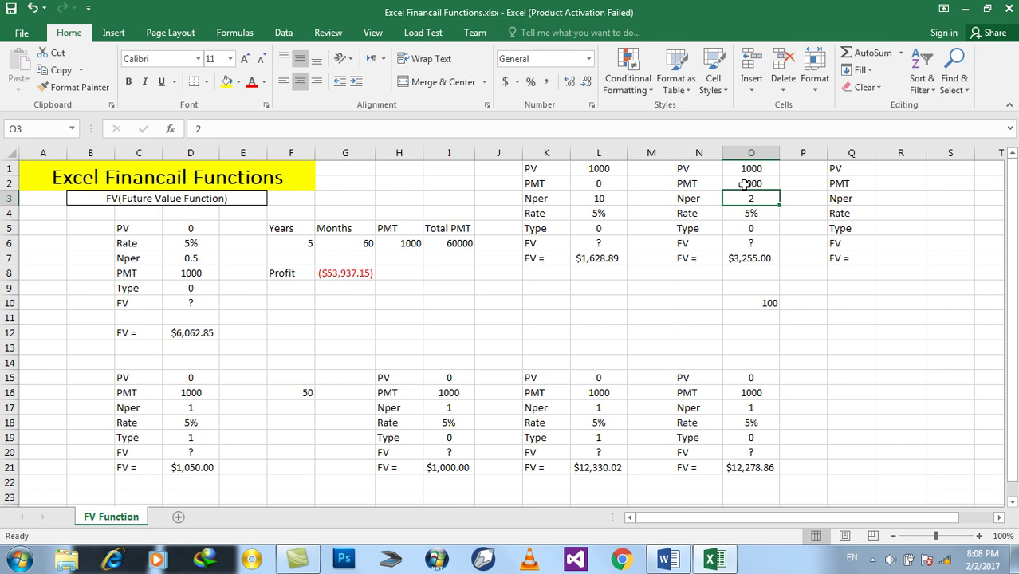
{"action": "left_click", "coordinate": [745, 184]}
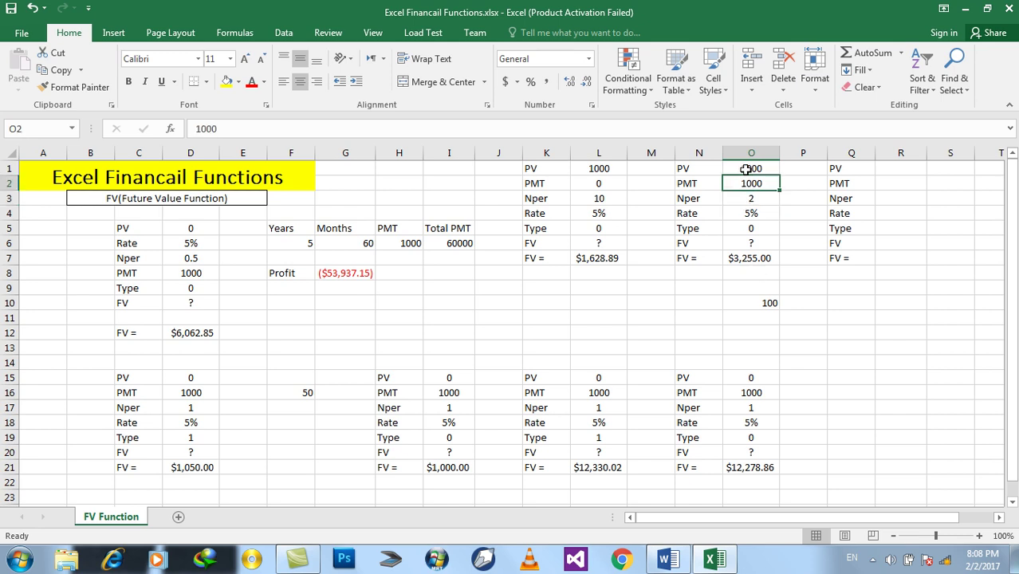
{"action": "left_click", "coordinate": [744, 168]}
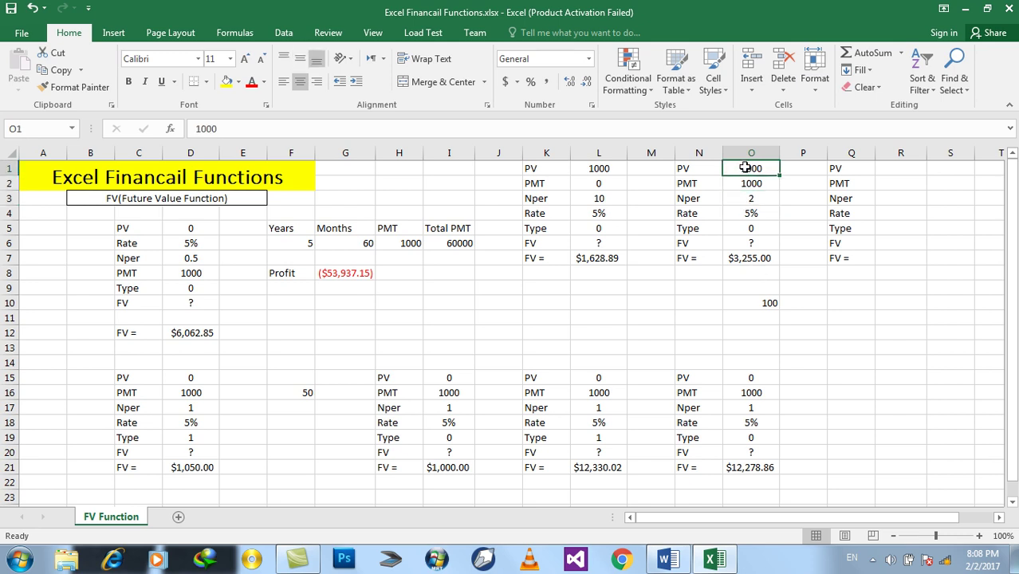
{"action": "left_click", "coordinate": [744, 184]}
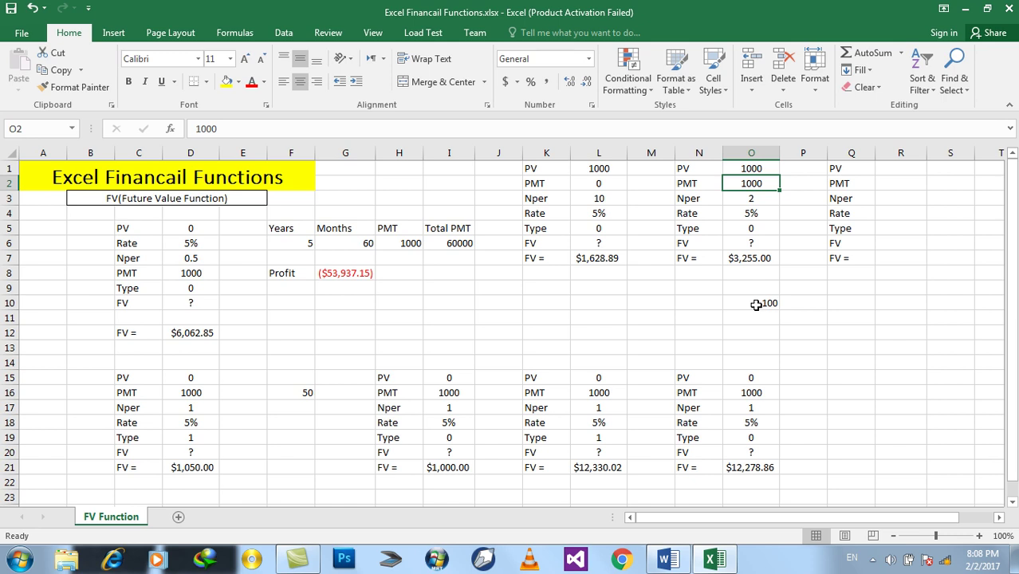
{"action": "left_click", "coordinate": [756, 228]}
{"action": "type", "text": "1"}
{"action": "key", "text": "Return"}
{"action": "key", "text": "Down"}
{"action": "key", "text": "Up"}
{"action": "key", "text": "Up"}
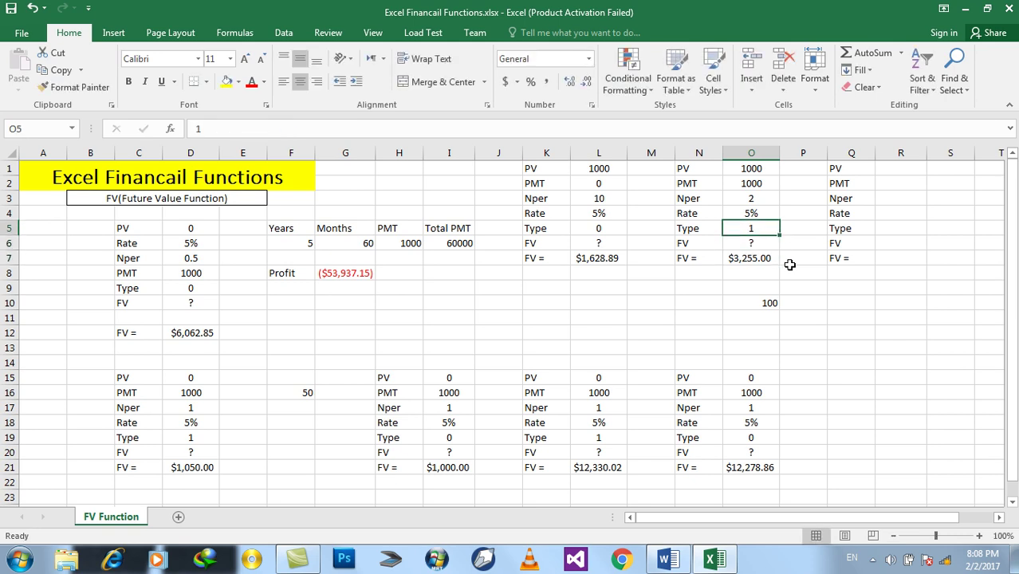
{"action": "left_click", "coordinate": [749, 170]}
{"action": "key", "text": "Delete"}
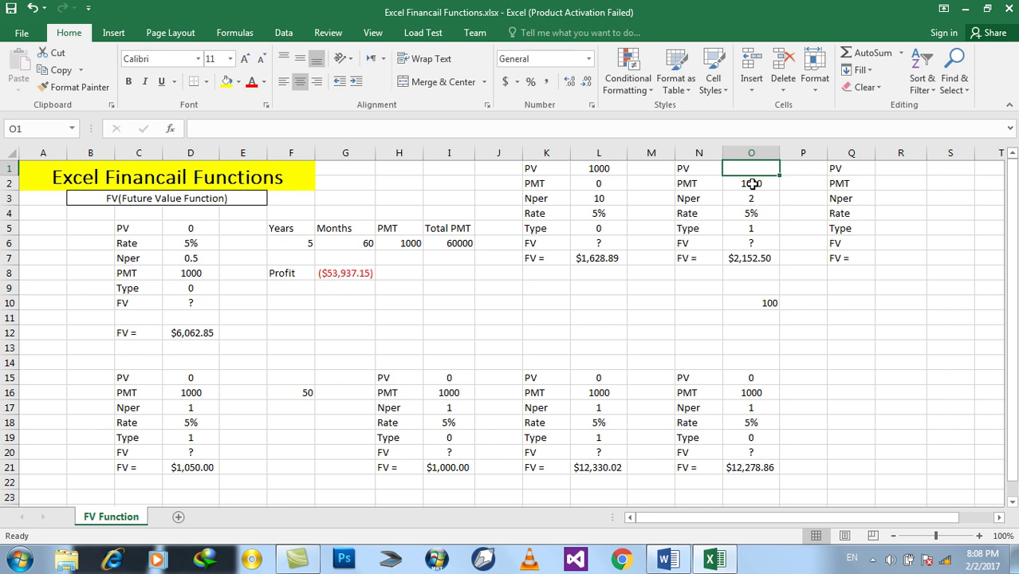
- Put 0 as the Type in O5 and open O7's =FV(O4,O3,-O2,-O1,1) formula for editing
{"action": "left_click", "coordinate": [752, 228]}
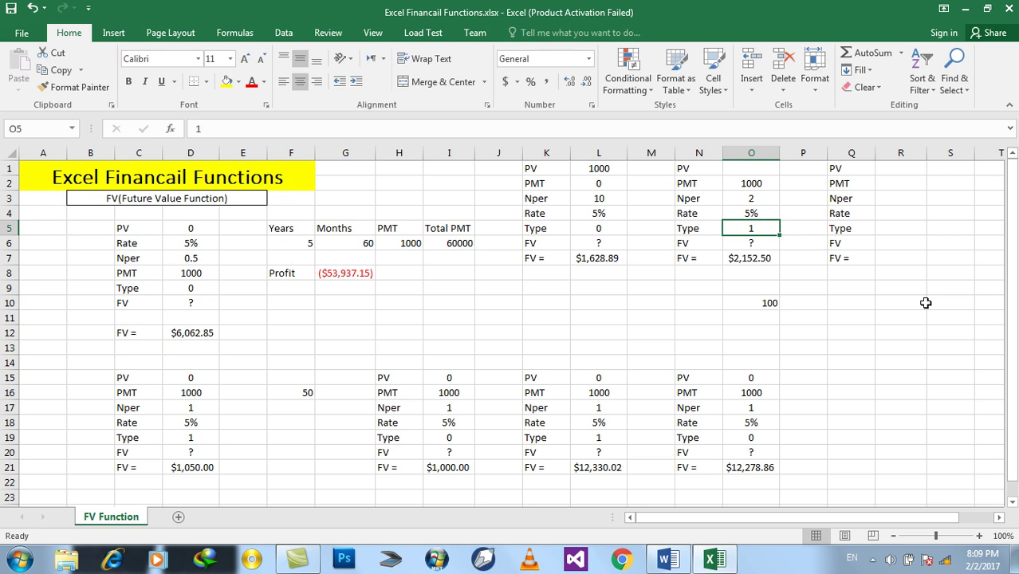
{"action": "type", "text": "0"}
{"action": "key", "text": "Return"}
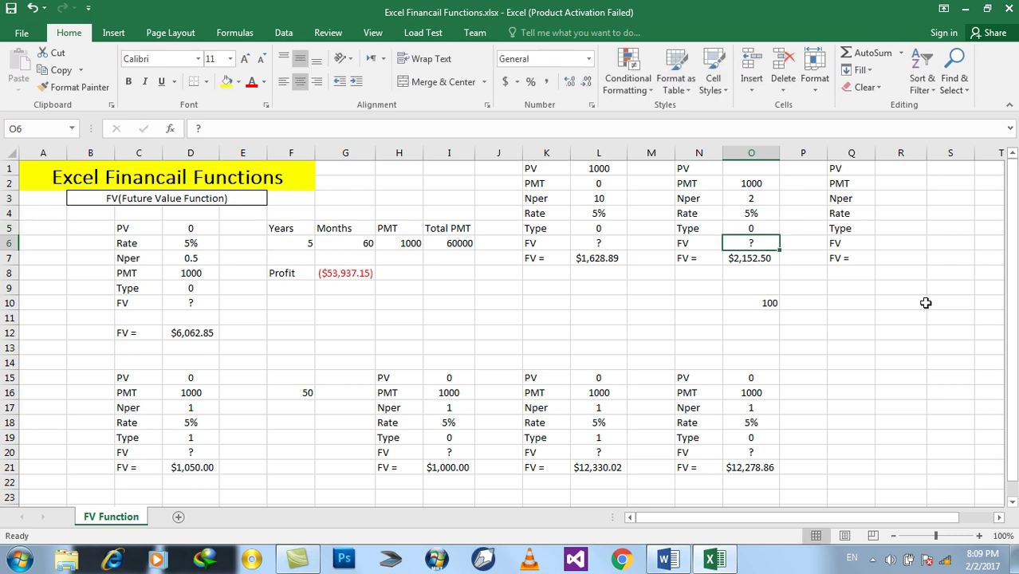
{"action": "key", "text": "Up"}
{"action": "key", "text": "Down"}
{"action": "key", "text": "Down"}
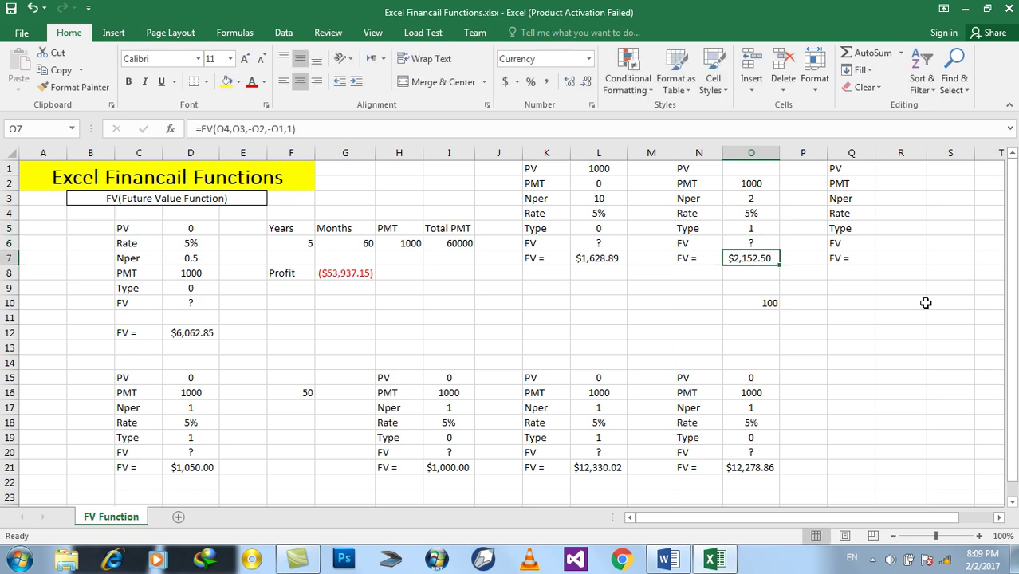
{"action": "left_click", "coordinate": [750, 227]}
{"action": "type", "text": "0"}
{"action": "key", "text": "Return"}
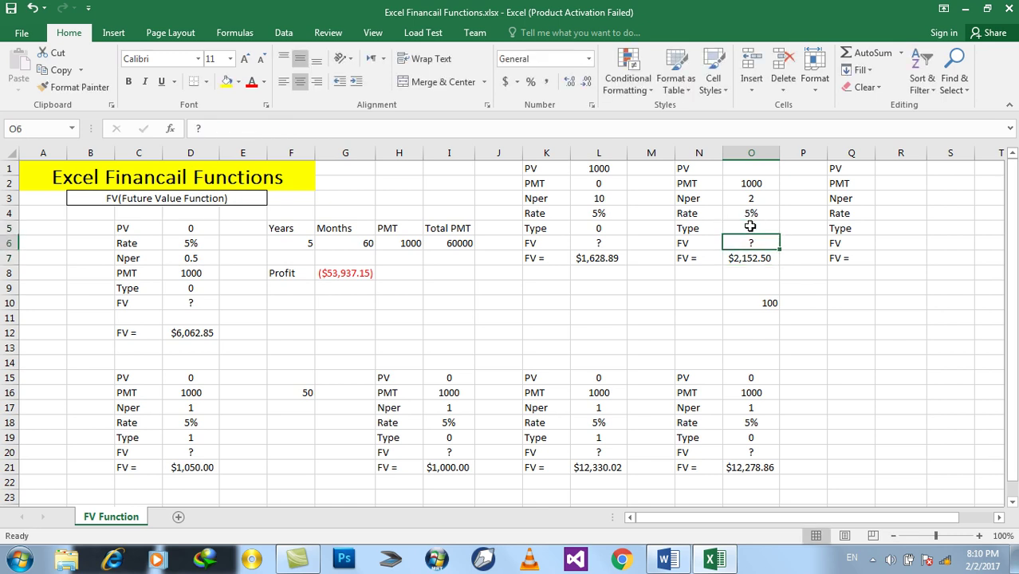
{"action": "key", "text": "Down"}
{"action": "key", "text": "F2"}
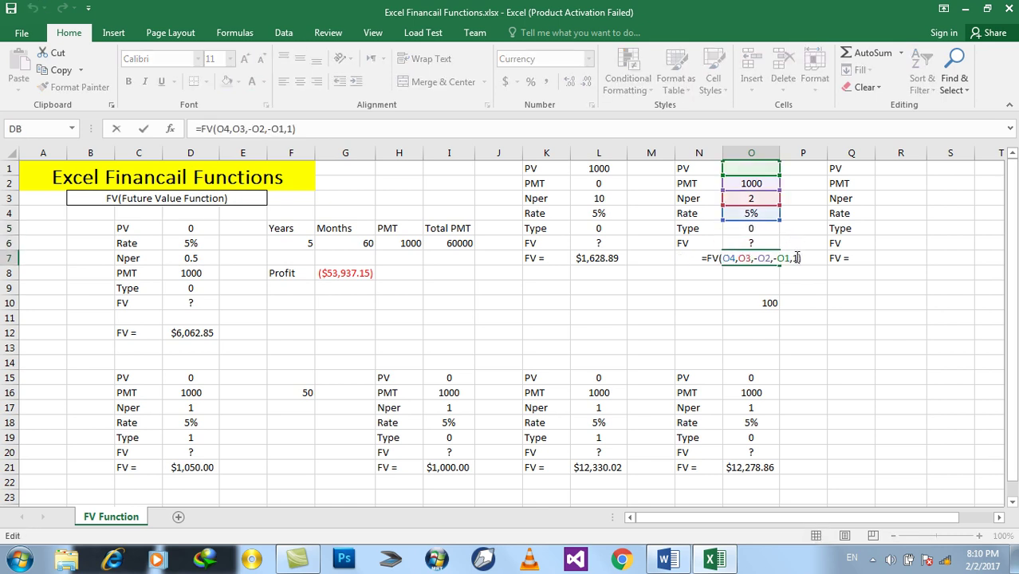
- Replace O7's fixed type argument 1 with cell O5, and set Type to 1
{"action": "left_click", "coordinate": [795, 257]}
{"action": "key", "text": "BackSpace"}
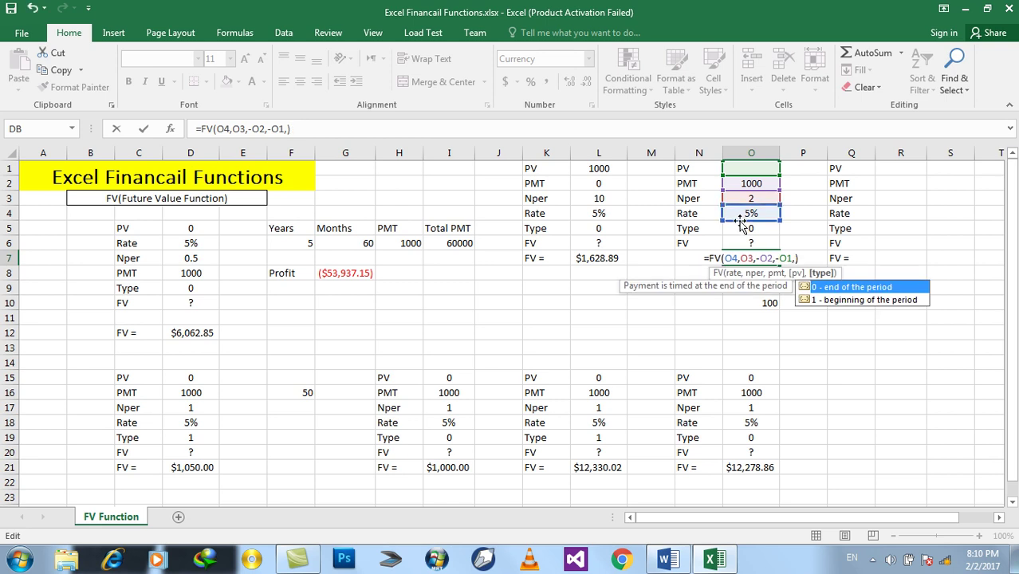
{"action": "left_click", "coordinate": [741, 228]}
{"action": "key", "text": "Return"}
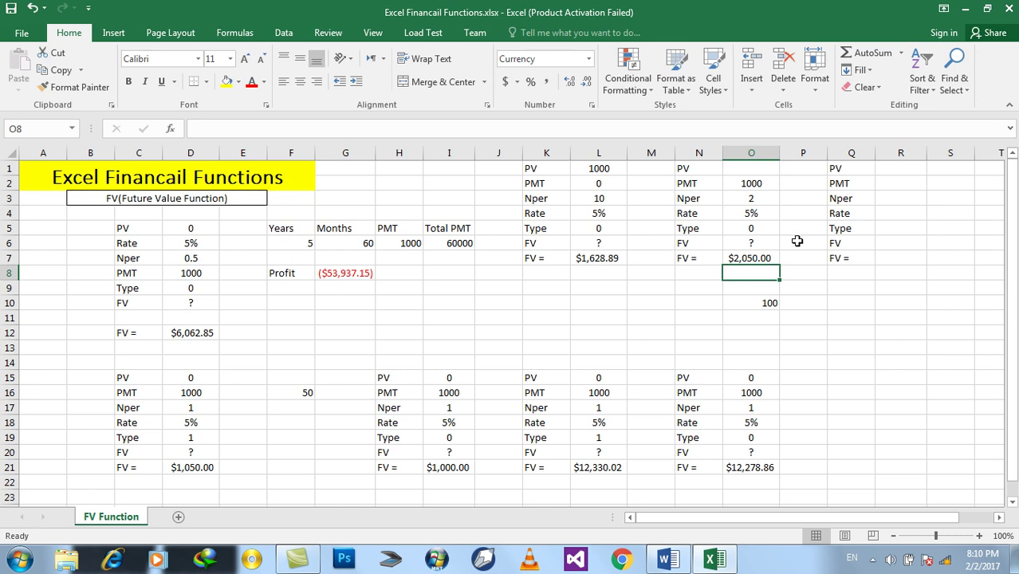
{"action": "left_click", "coordinate": [772, 229]}
{"action": "type", "text": "1"}
{"action": "key", "text": "Return"}
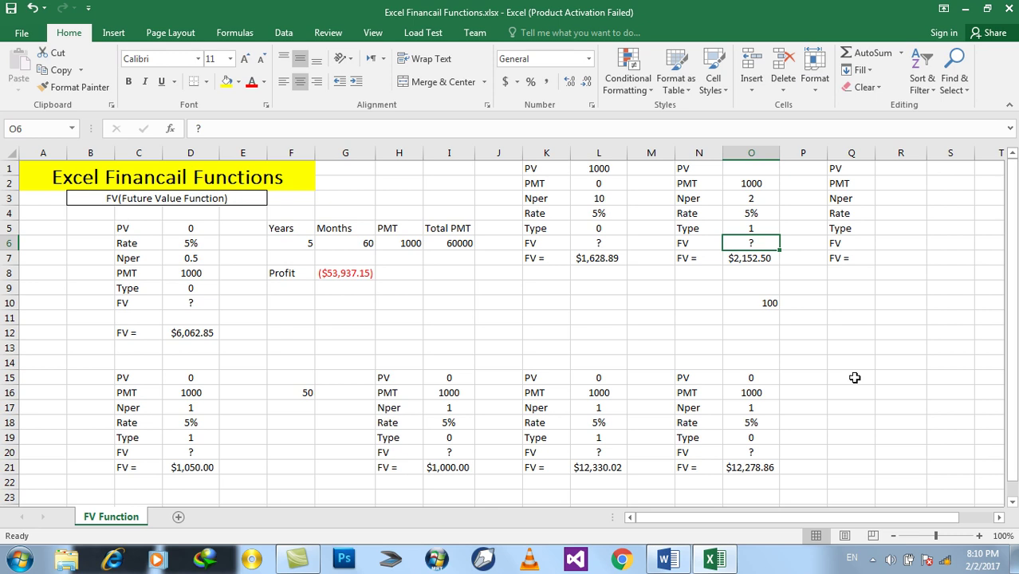
- Restore the present value in O1 to 1000
{"action": "key", "text": "Down"}
{"action": "key", "text": "Up"}
{"action": "key", "text": "Down"}
{"action": "key", "text": "Up"}
{"action": "key", "text": "Up"}
{"action": "key", "text": "Up"}
{"action": "key", "text": "Up"}
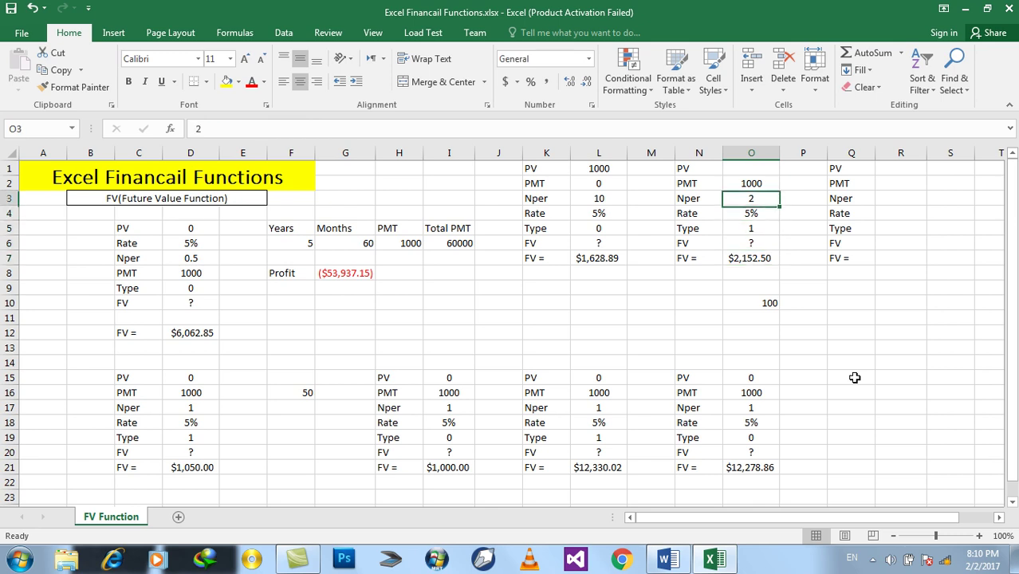
{"action": "key", "text": "Up"}
{"action": "key", "text": "Up"}
{"action": "type", "text": "1000"}
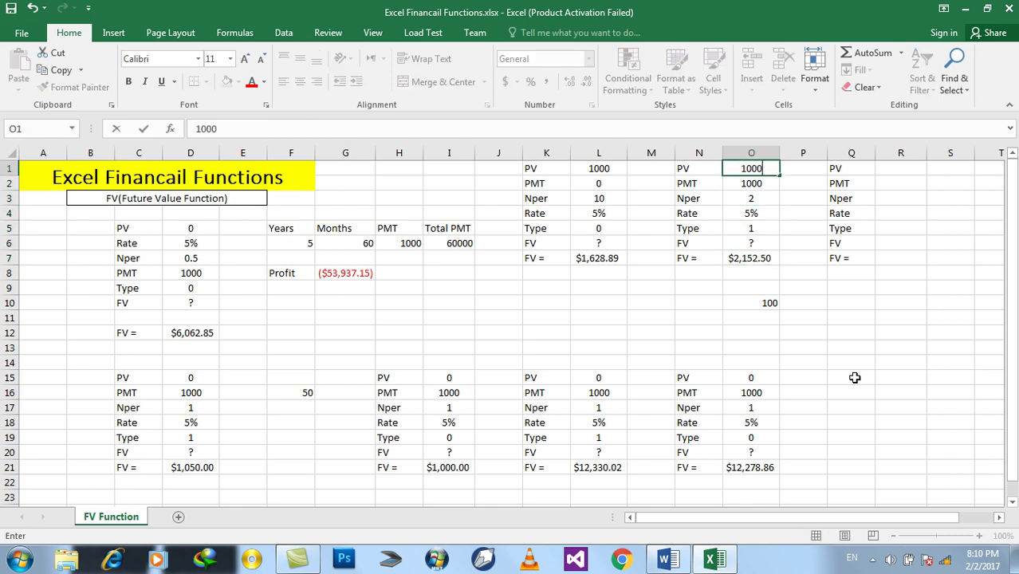
{"action": "key", "text": "Return"}
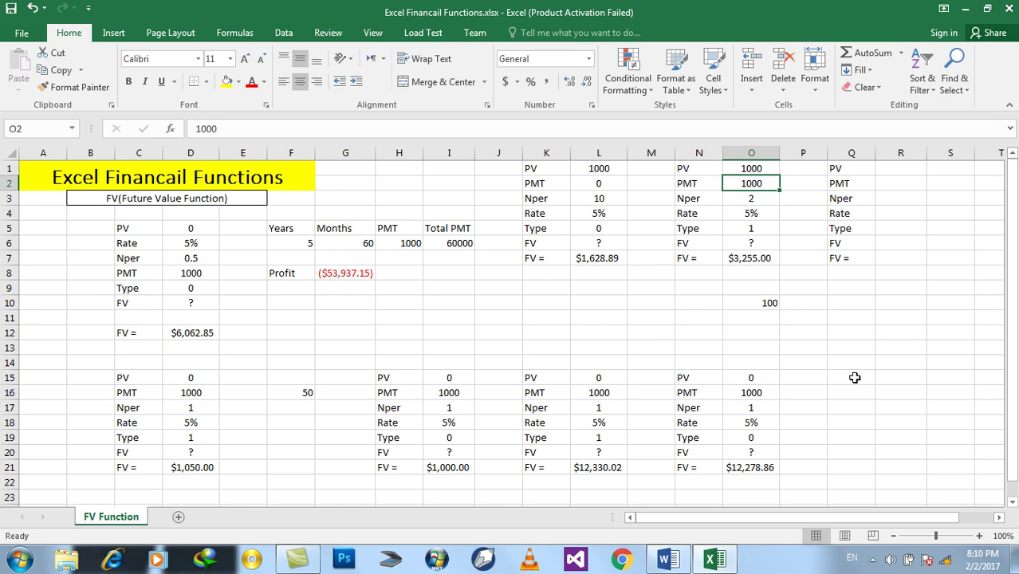
- Test Type 0 in O5, then set it back to 1 for $3,255.00
{"action": "key", "text": "Down"}
{"action": "key", "text": "Down"}
{"action": "key", "text": "Down"}
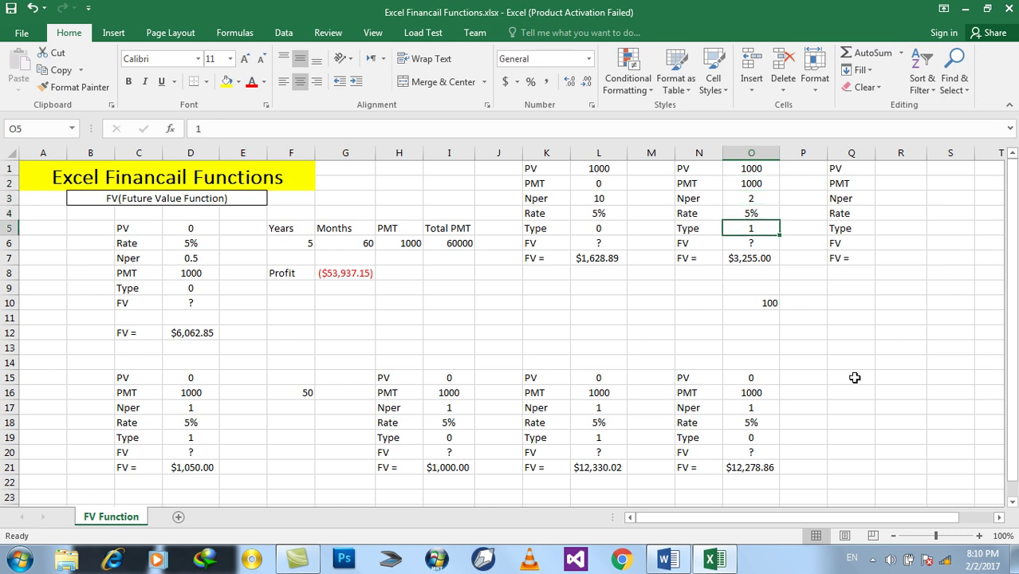
{"action": "type", "text": "0"}
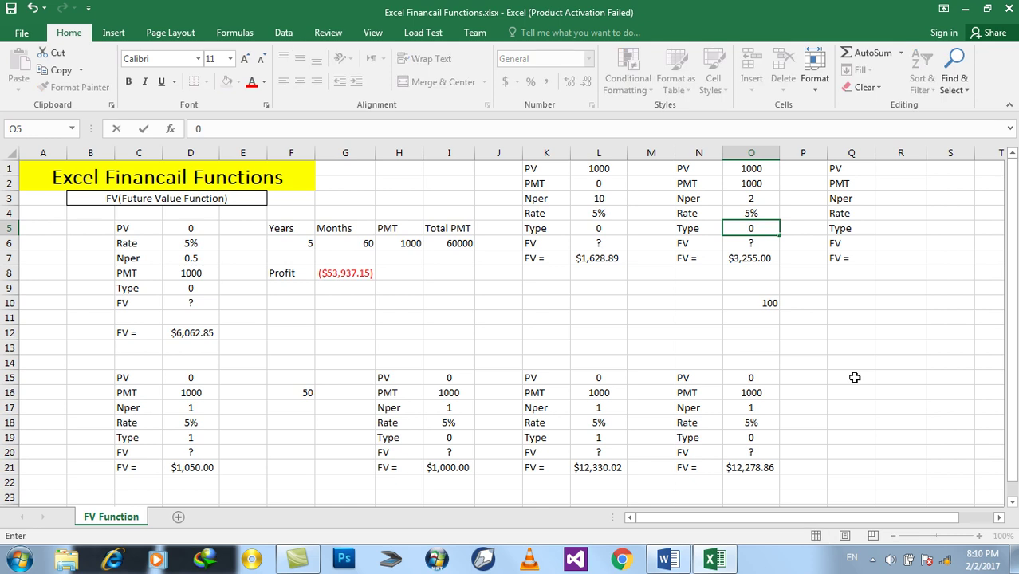
{"action": "key", "text": "Return"}
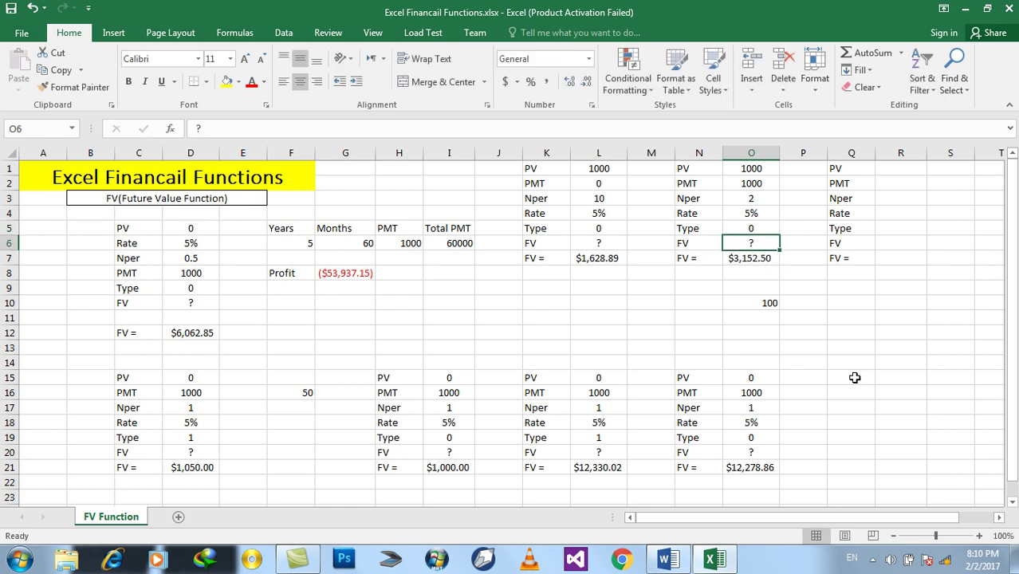
{"action": "key", "text": "Up"}
{"action": "type", "text": "1"}
{"action": "key", "text": "Return"}
{"action": "left_click", "coordinate": [614, 169]}
{"action": "left_click_drag", "start_coordinate": [614, 169], "coordinate": [750, 253]}
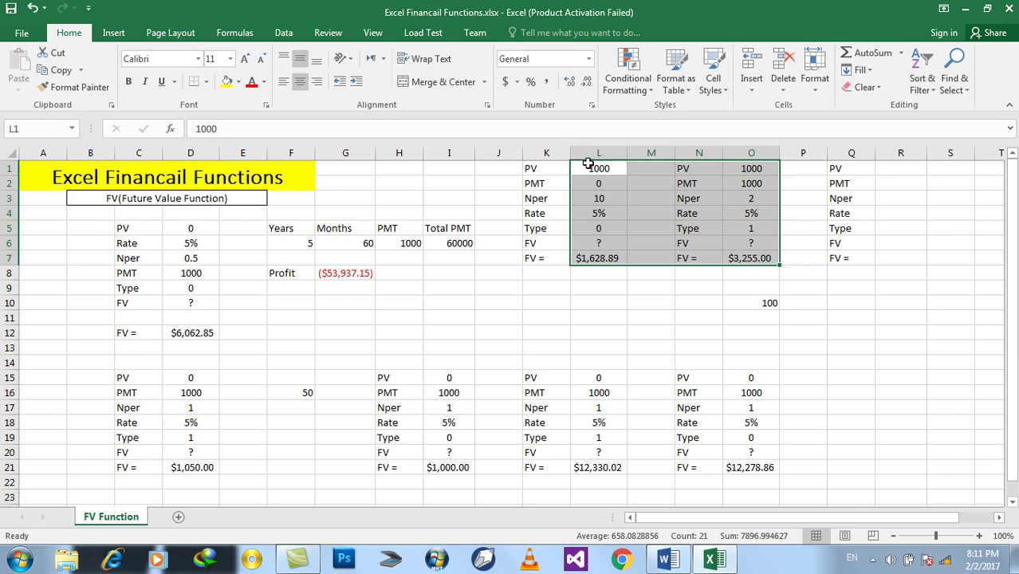
{"action": "left_click_drag", "start_coordinate": [597, 168], "coordinate": [742, 168]}
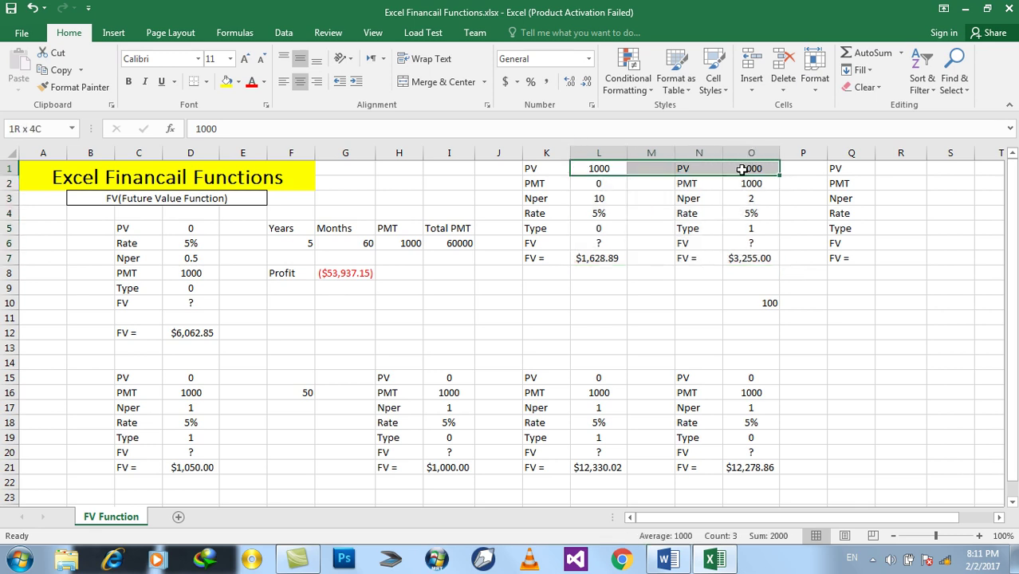
{"action": "left_click", "coordinate": [588, 258]}
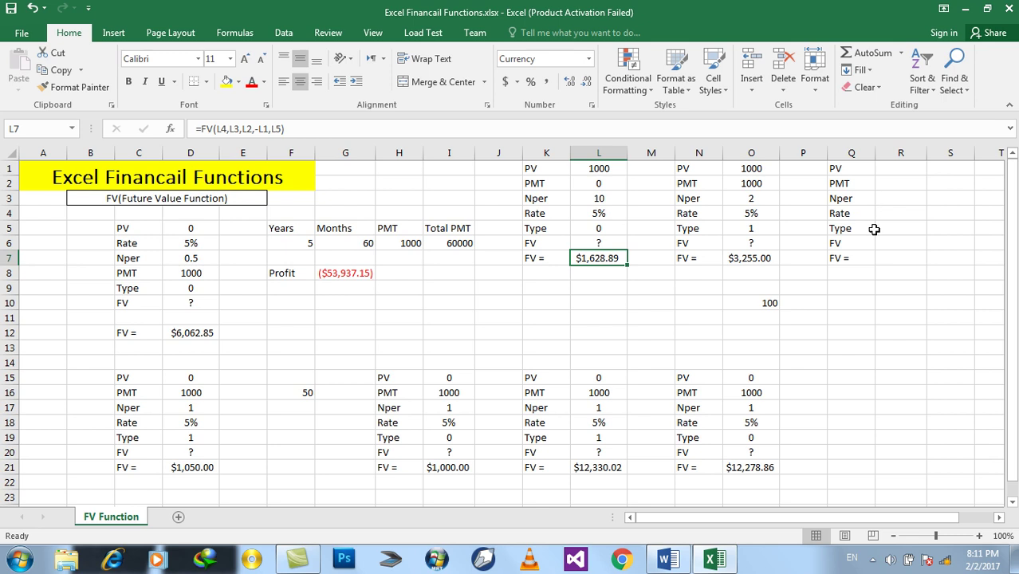
{"action": "left_click", "coordinate": [747, 256]}
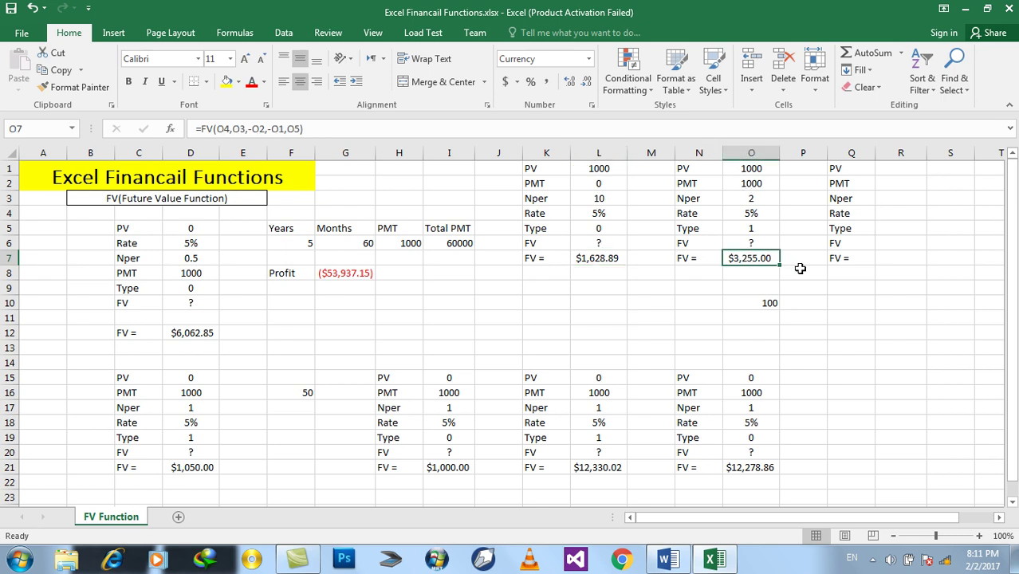
{"action": "left_click", "coordinate": [756, 229]}
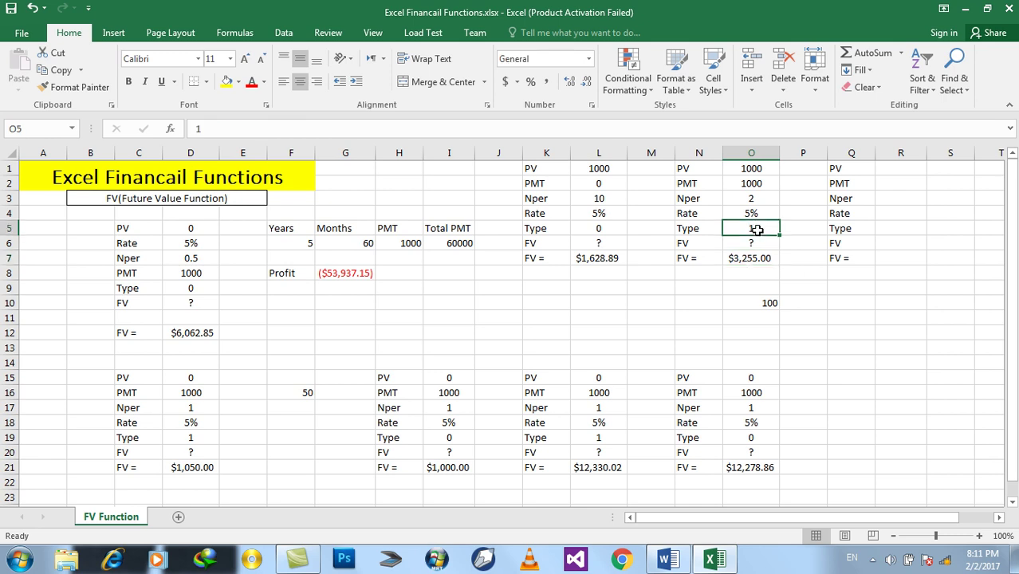
{"action": "left_click", "coordinate": [740, 183]}
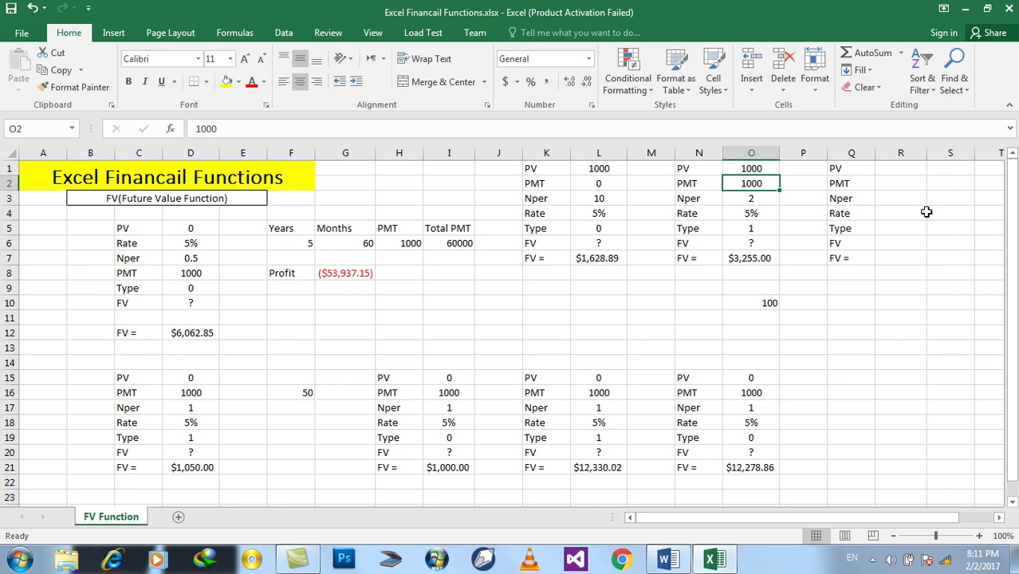
- Enter PV 1000, PMT 0, Nper 1 and Rate 5% into R1:R4
{"action": "left_click", "coordinate": [903, 169]}
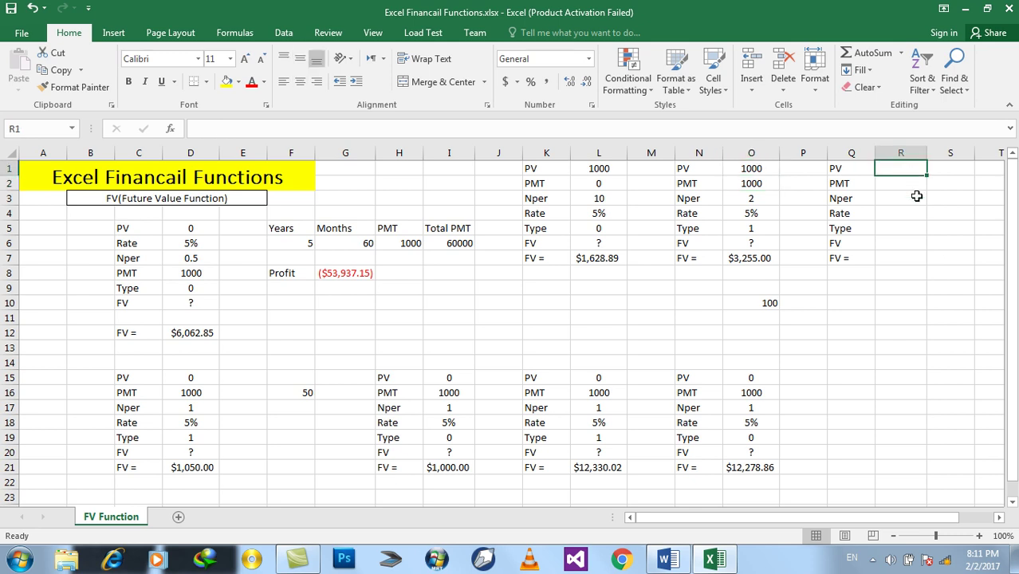
{"action": "type", "text": "1000"}
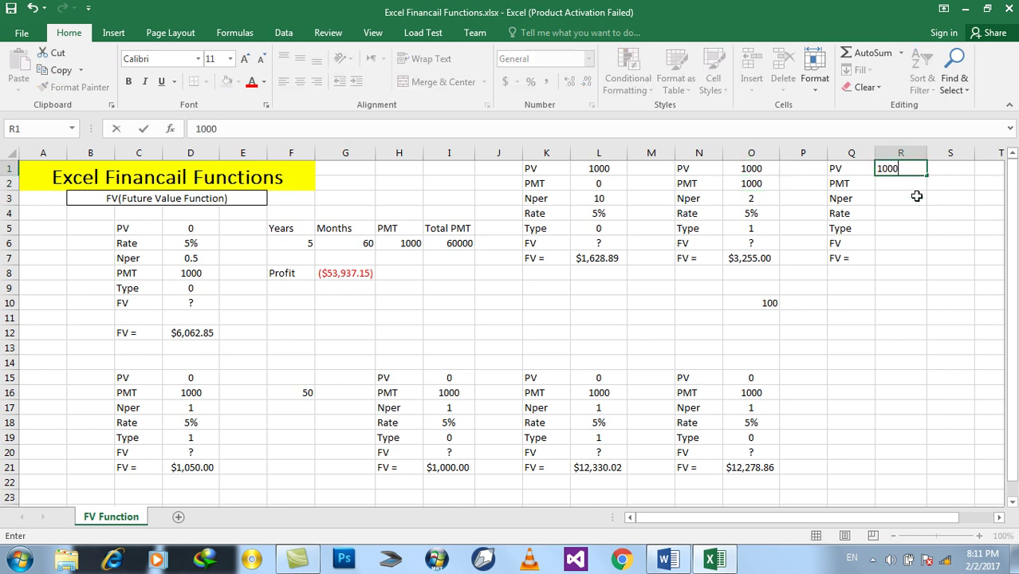
{"action": "key", "text": "Return"}
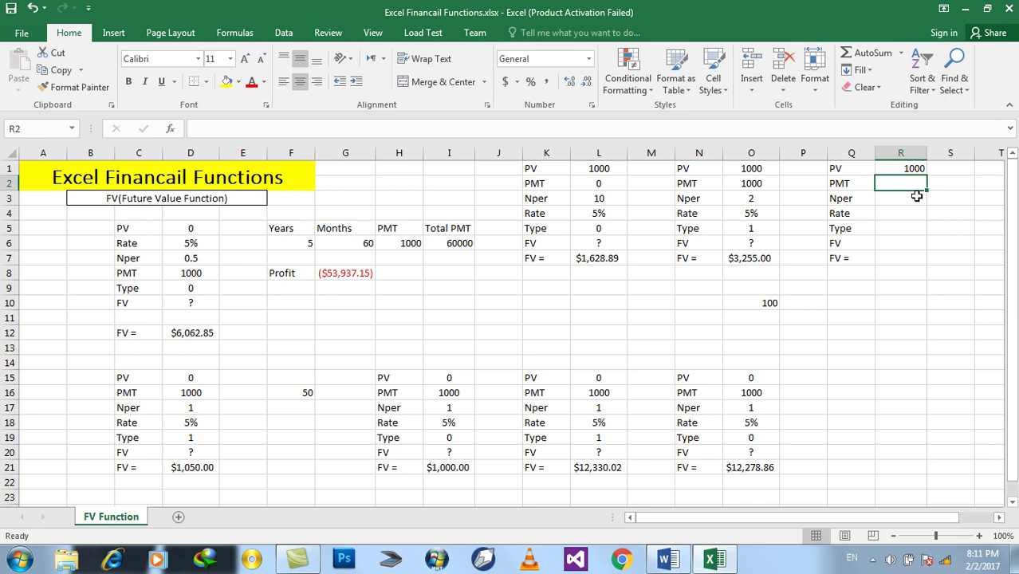
{"action": "type", "text": "0"}
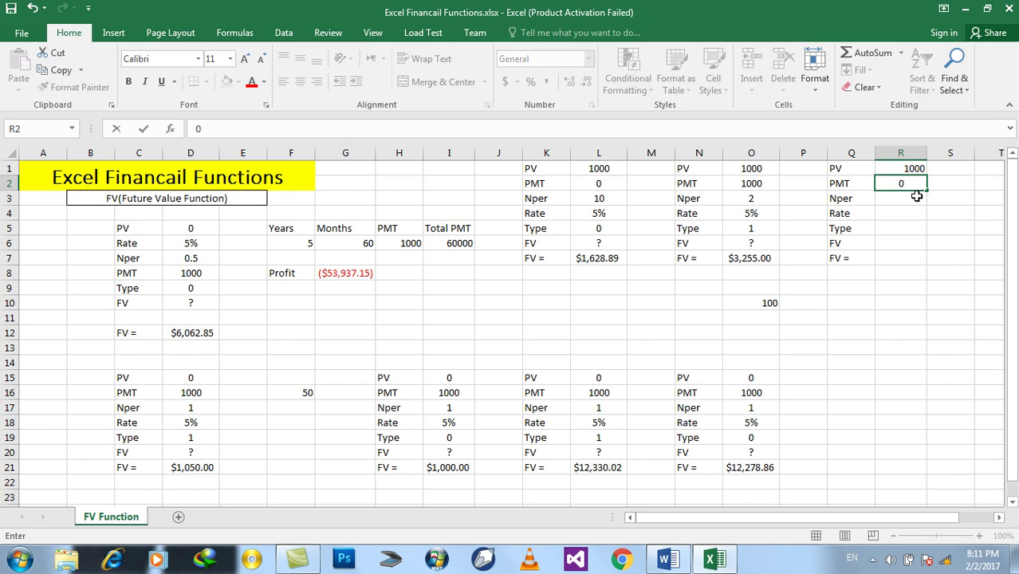
{"action": "key", "text": "Return"}
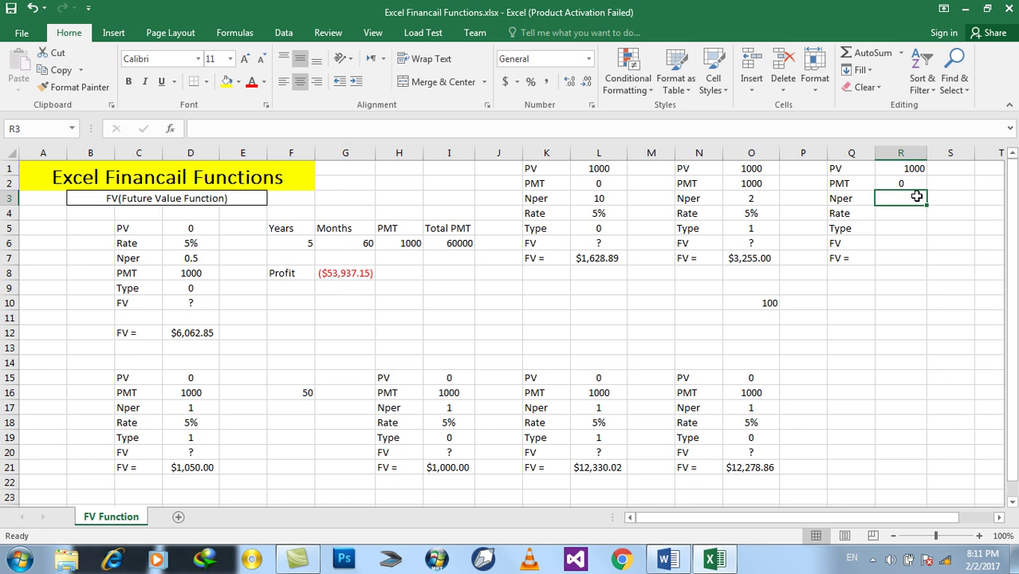
{"action": "type", "text": "1"}
{"action": "key", "text": "Return"}
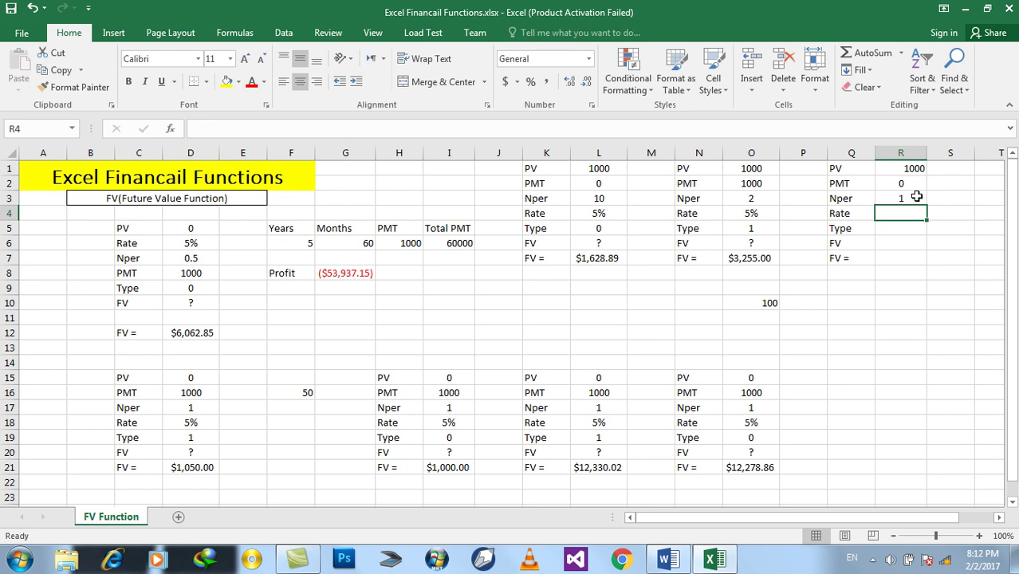
{"action": "type", "text": "5%"}
{"action": "key", "text": "Return"}
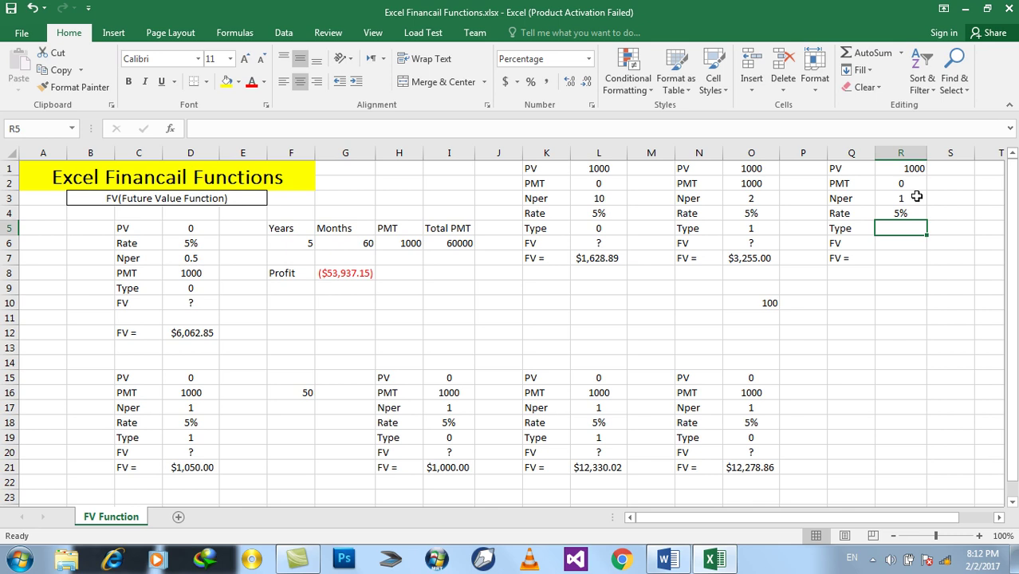
- Clear R5's percentage formatting, enter Type 1, put ? in R6, and begin =FV( in R7
{"action": "type", "text": "1"}
{"action": "key", "text": "BackSpace"}
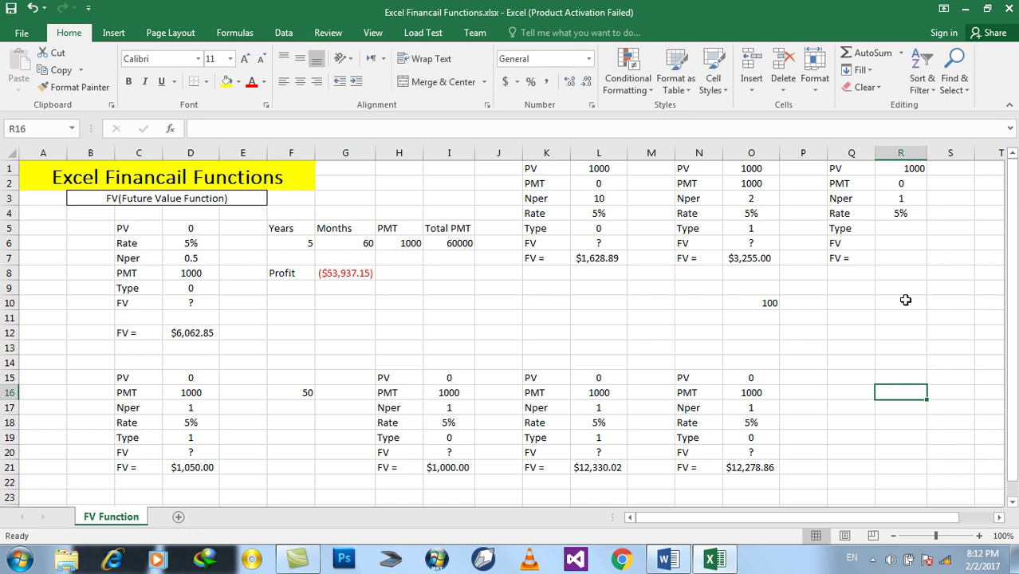
{"action": "left_click", "coordinate": [896, 254]}
{"action": "left_click", "coordinate": [897, 230]}
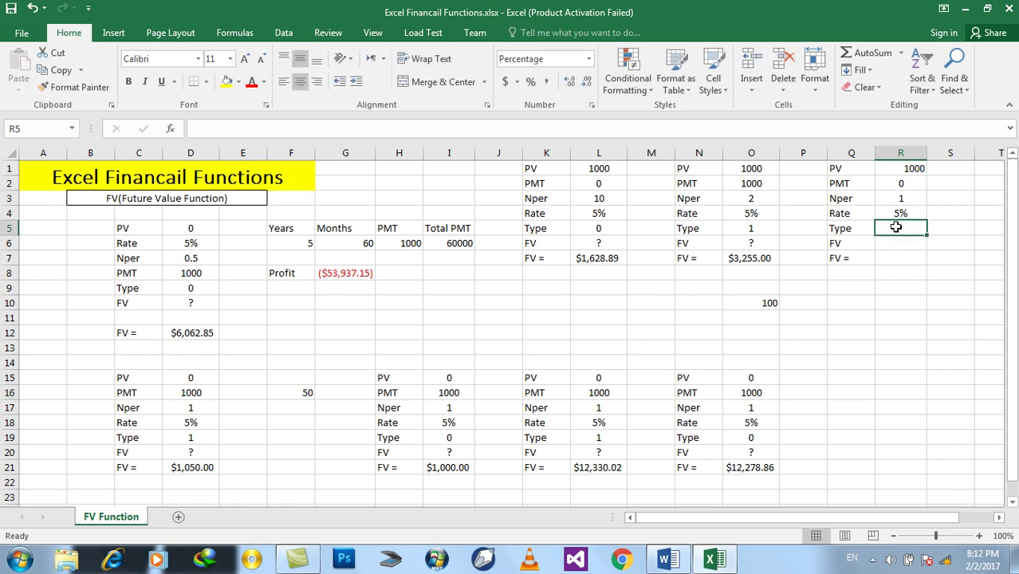
{"action": "left_click", "coordinate": [865, 86]}
{"action": "left_click", "coordinate": [884, 128]}
{"action": "type", "text": "1"}
{"action": "key", "text": "Return"}
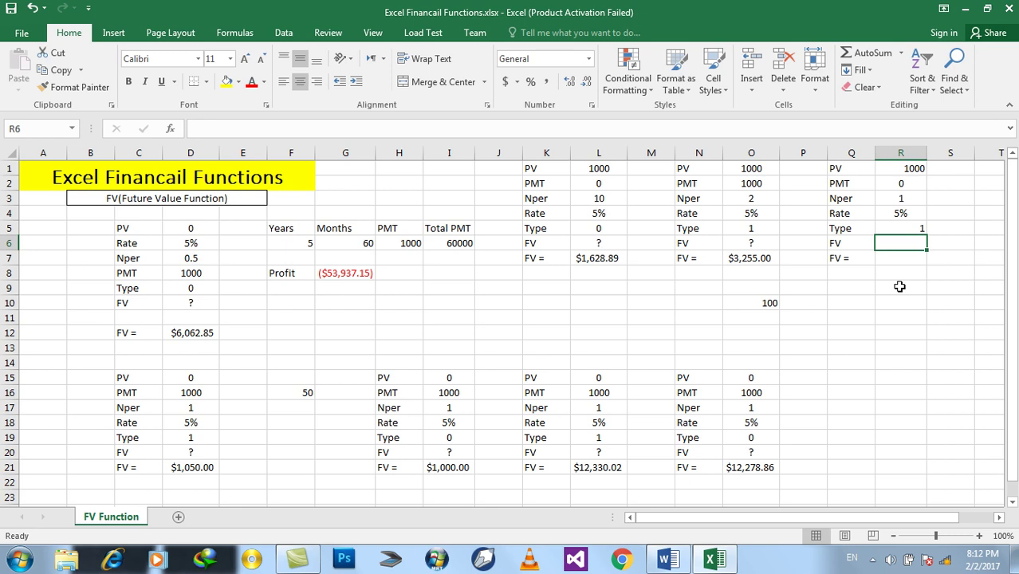
{"action": "type", "text": "?"}
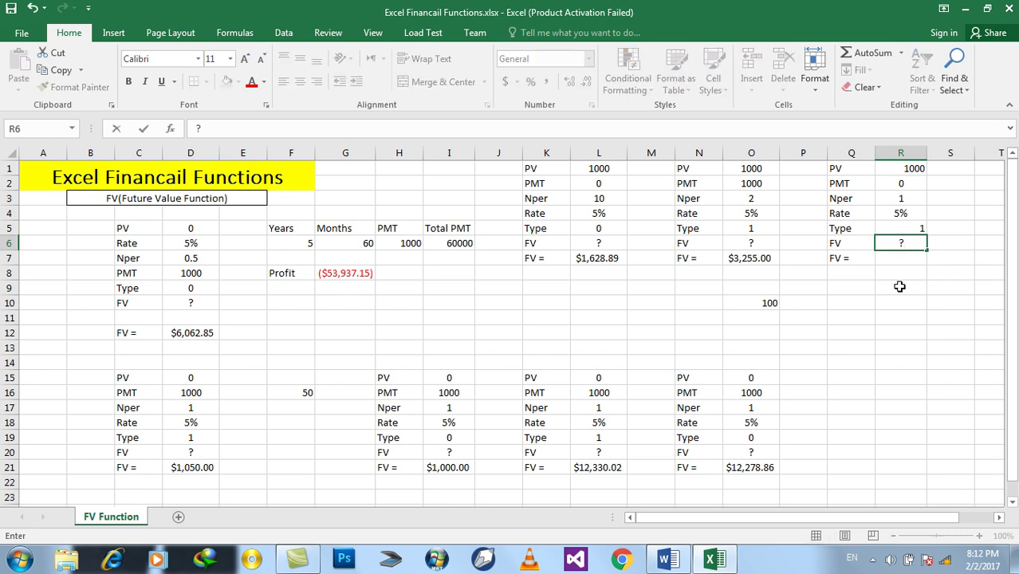
{"action": "key", "text": "Return"}
{"action": "type", "text": "=FV("}
- Complete R7 as =FV(R4,R3,R2,-R1,R5), returning $1,050.00
{"action": "left_click", "coordinate": [899, 214]}
{"action": "type", "text": ","}
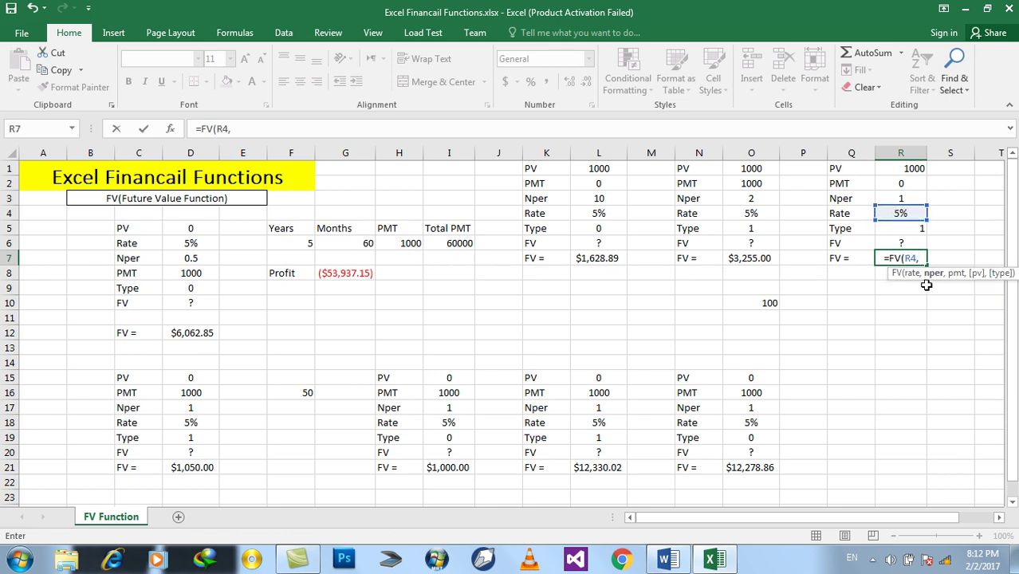
{"action": "left_click", "coordinate": [909, 199]}
{"action": "type", "text": ","}
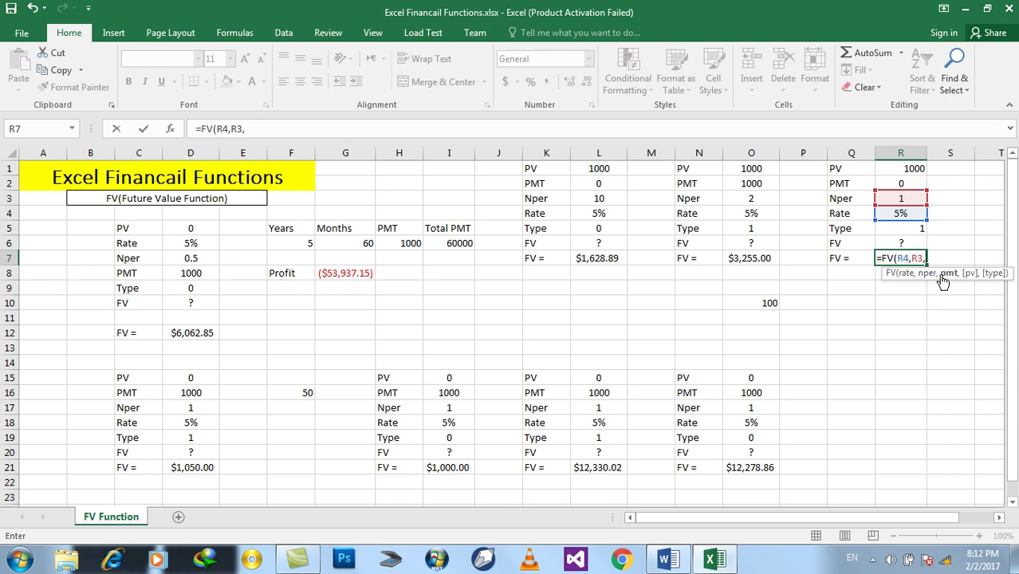
{"action": "left_click", "coordinate": [898, 184]}
{"action": "type", "text": ","}
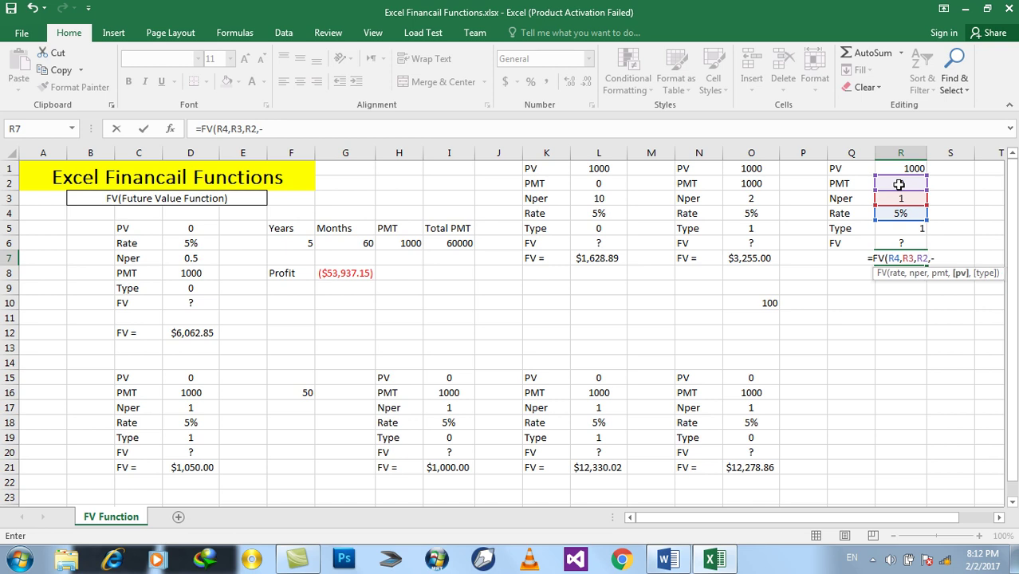
{"action": "type", "text": "-"}
{"action": "left_click", "coordinate": [896, 170]}
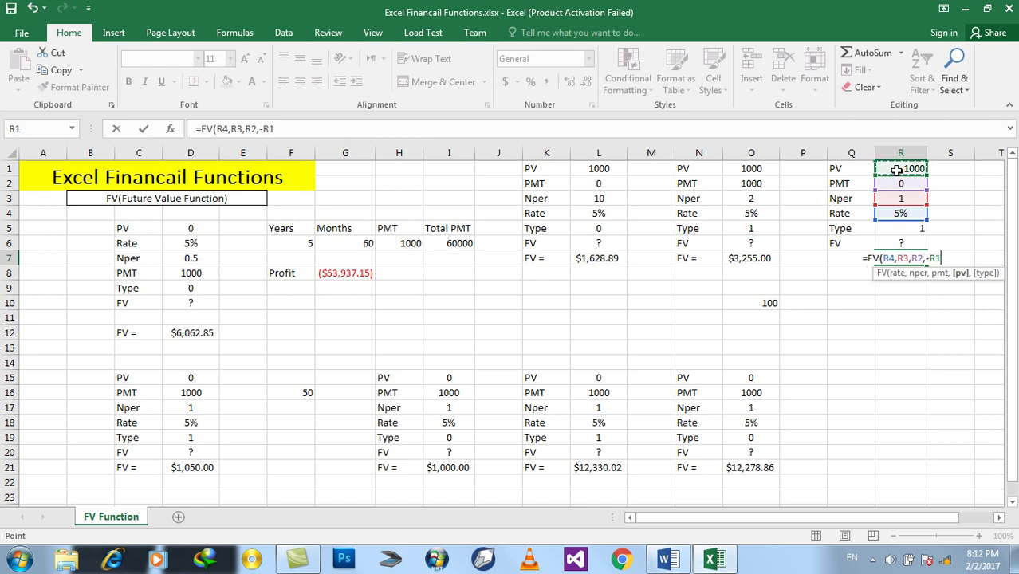
{"action": "type", "text": ","}
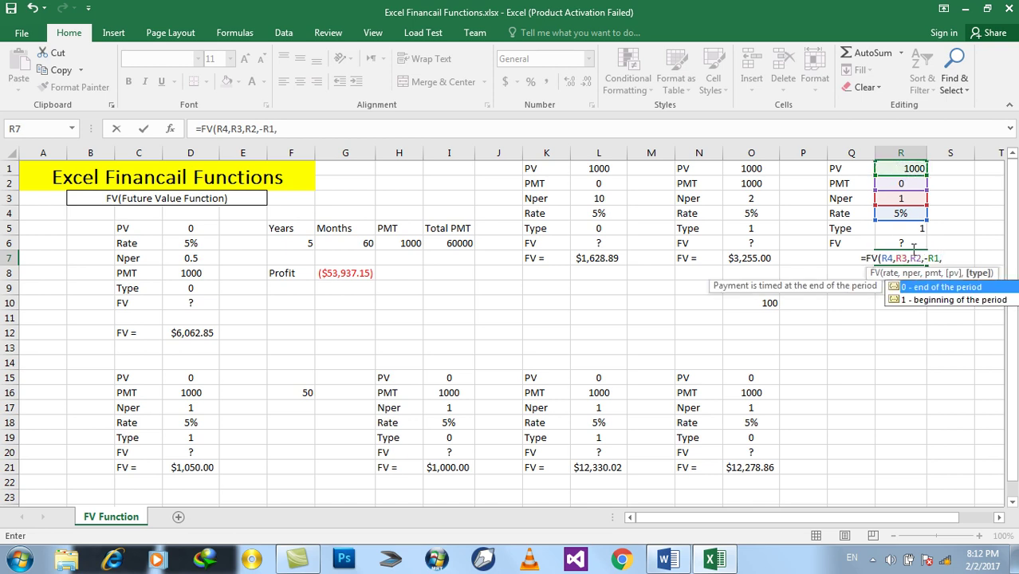
{"action": "left_click", "coordinate": [898, 229]}
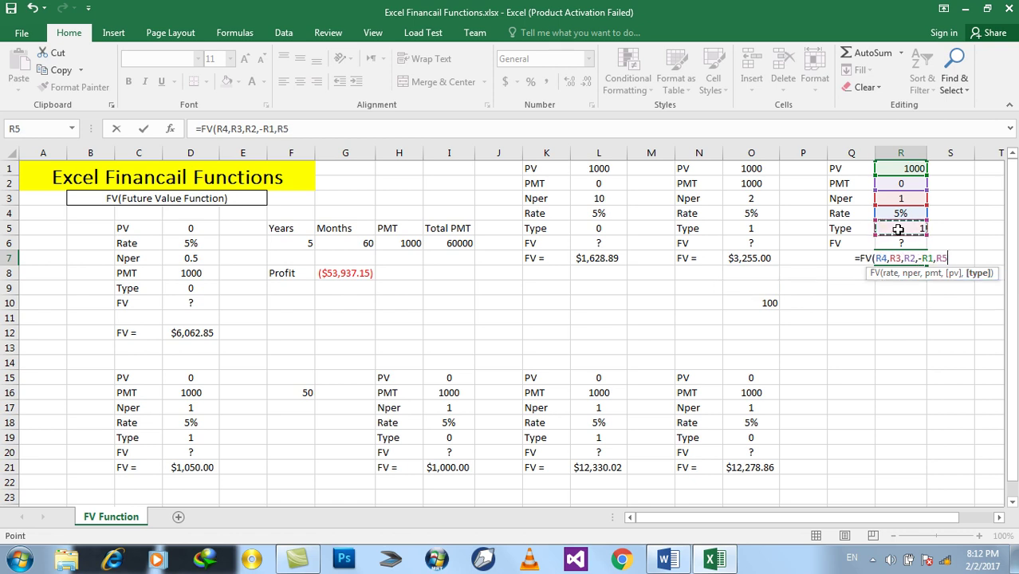
{"action": "key", "text": "Return"}
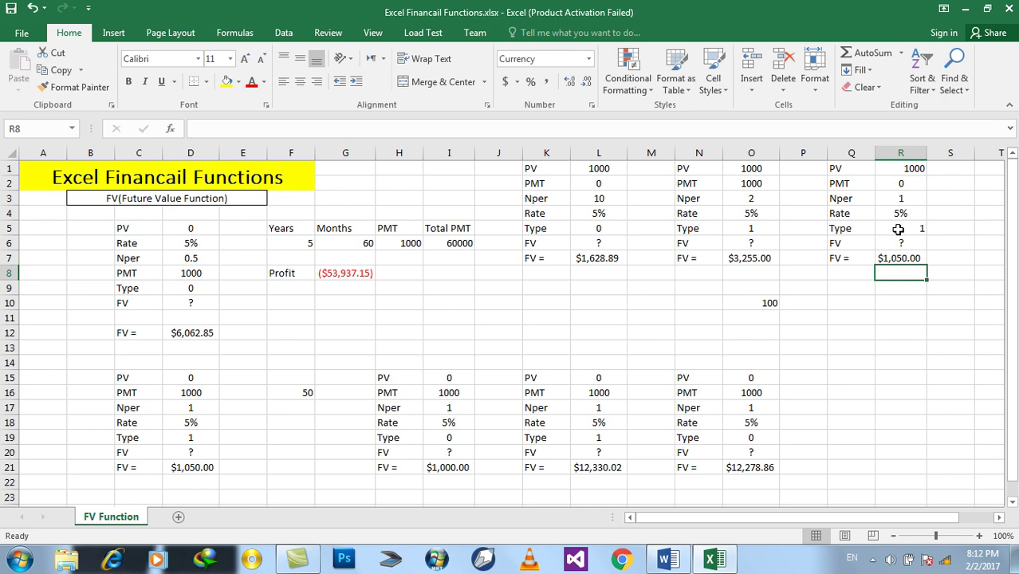
- Enter 14 as Nper in R3, then delete R7's FV formula
{"action": "key", "text": "Up"}
{"action": "key", "text": "Up"}
{"action": "key", "text": "Up"}
{"action": "key", "text": "Up"}
{"action": "key", "text": "Up"}
{"action": "key", "text": "Up"}
{"action": "key", "text": "Down"}
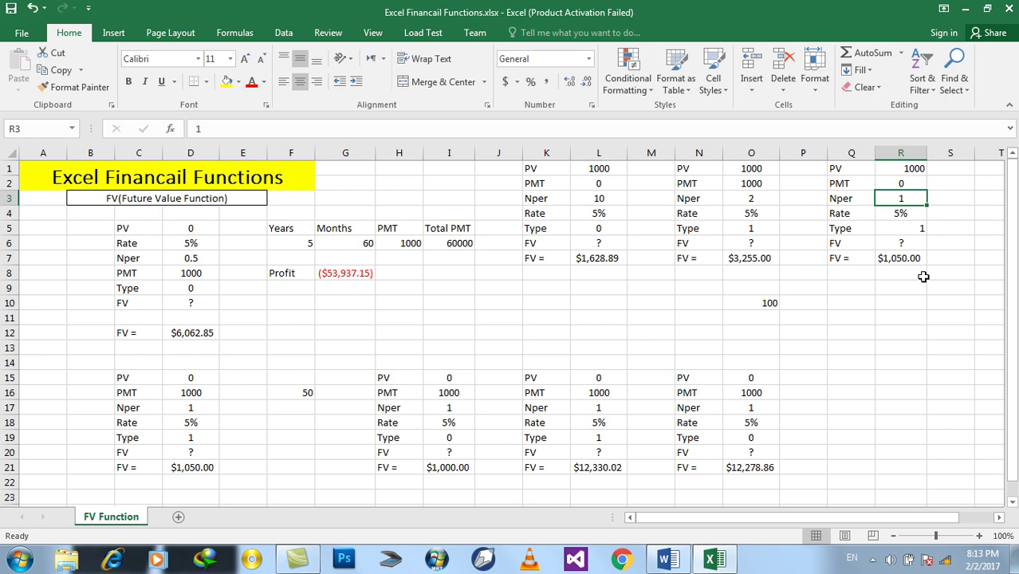
{"action": "type", "text": "14"}
{"action": "key", "text": "Return"}
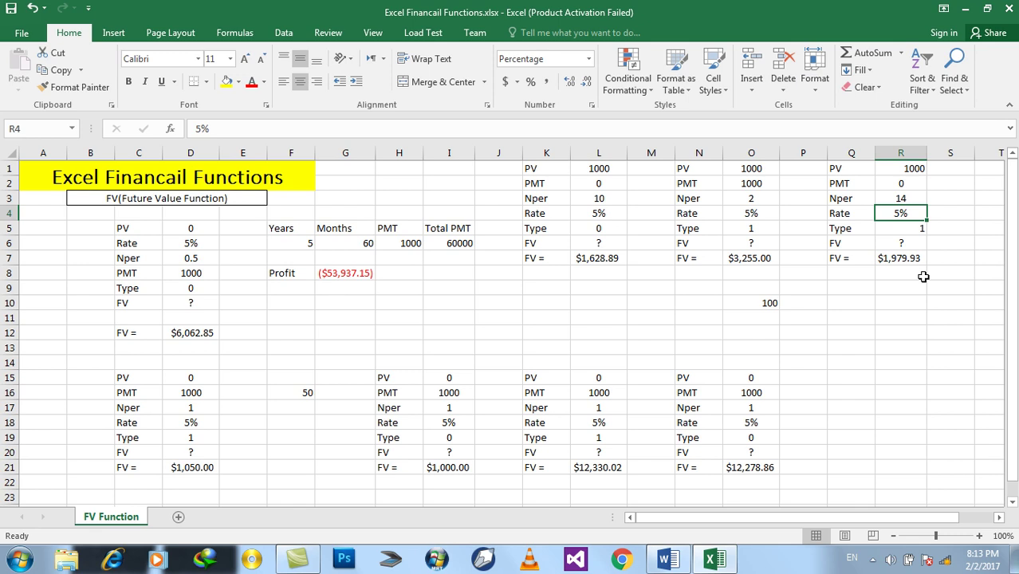
{"action": "key", "text": "Down"}
{"action": "key", "text": "Down"}
{"action": "key", "text": "Down"}
{"action": "key", "text": "Delete"}
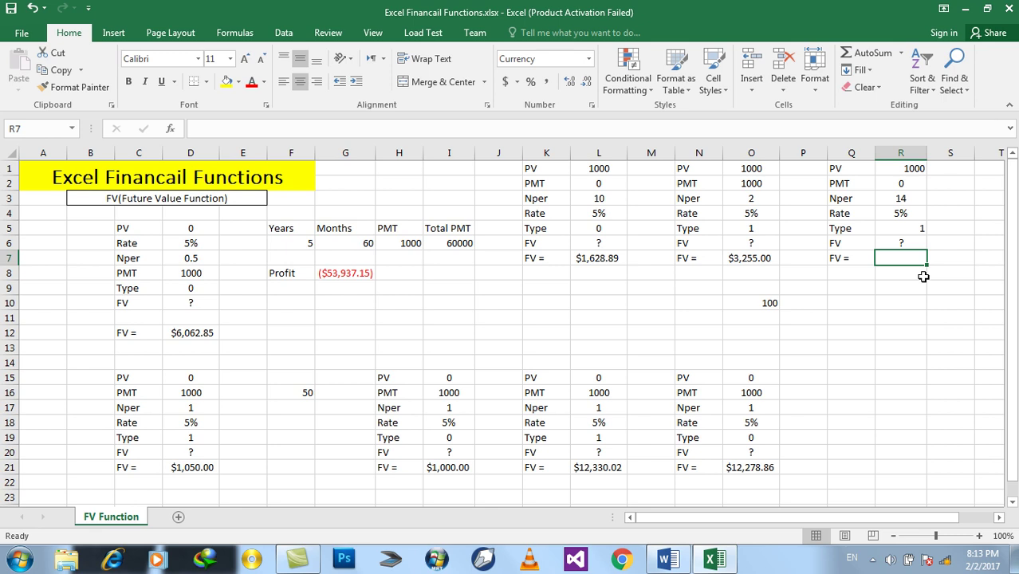
- Rebuild R7 as =FV(R4/12,R3,R2,-R1,R5) with a monthly rate, returning $1,059.94
{"action": "type", "text": "=FV"}
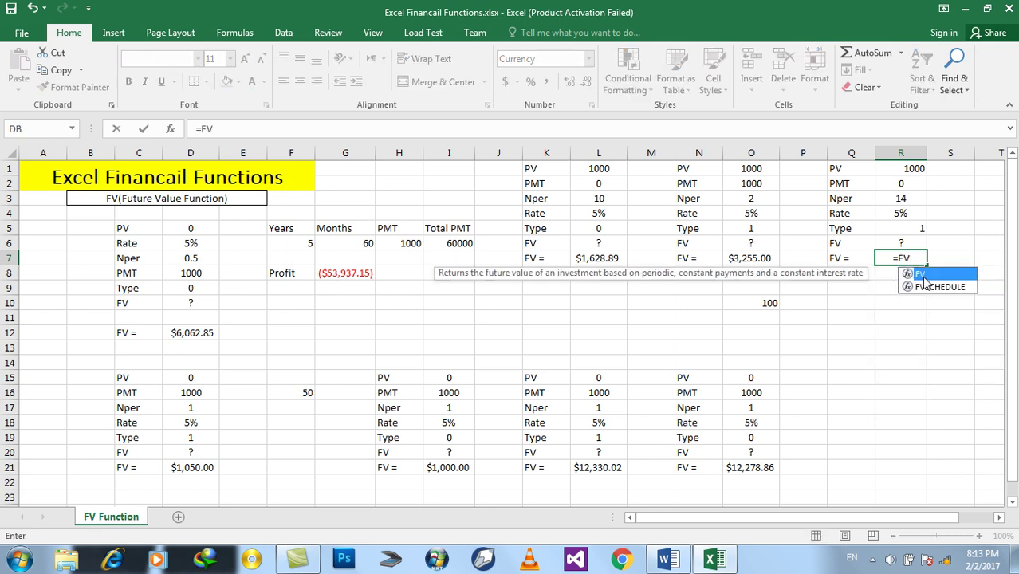
{"action": "double_click", "coordinate": [921, 274]}
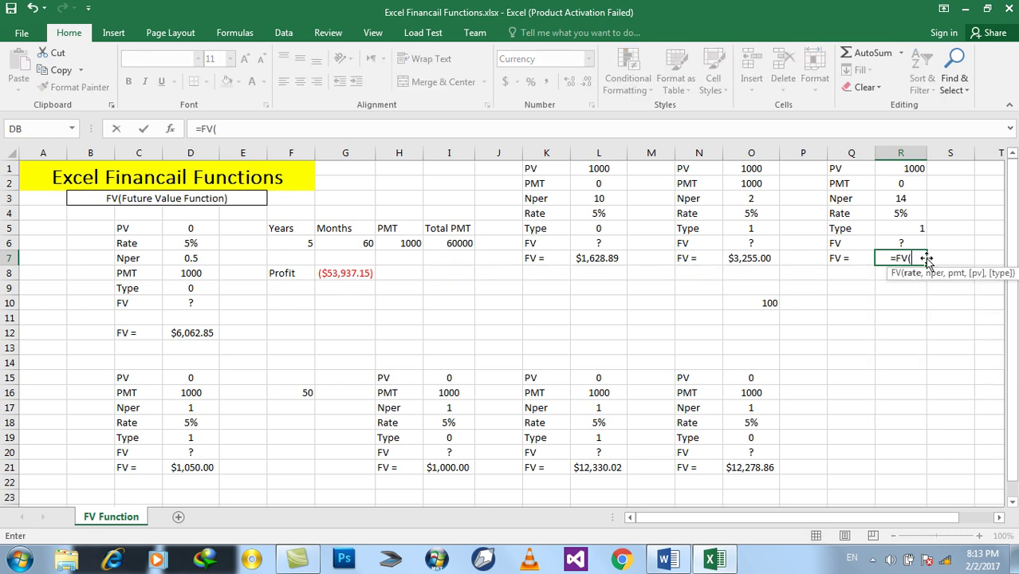
{"action": "left_click", "coordinate": [905, 213]}
{"action": "type", "text": "/12"}
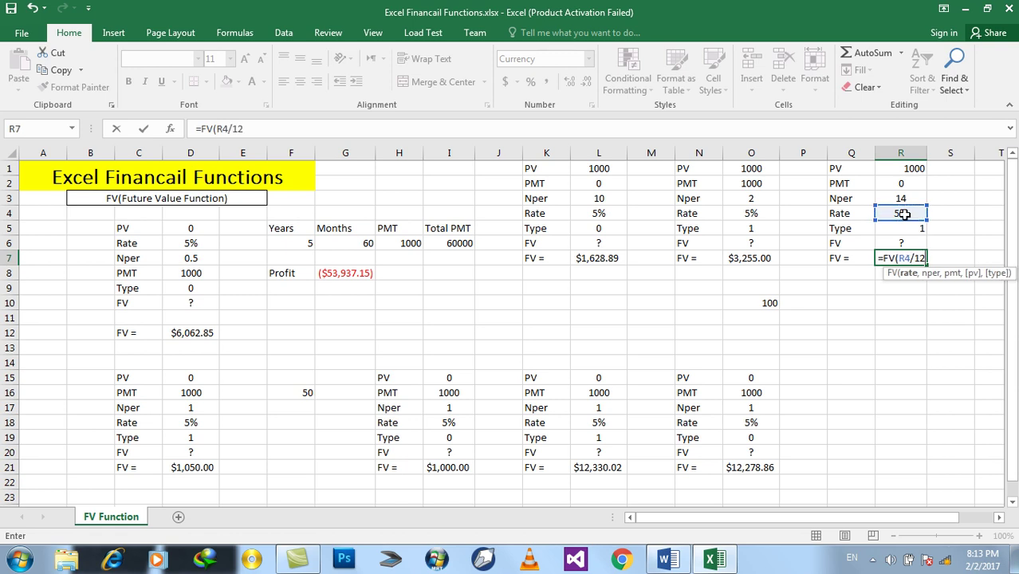
{"action": "type", "text": ","}
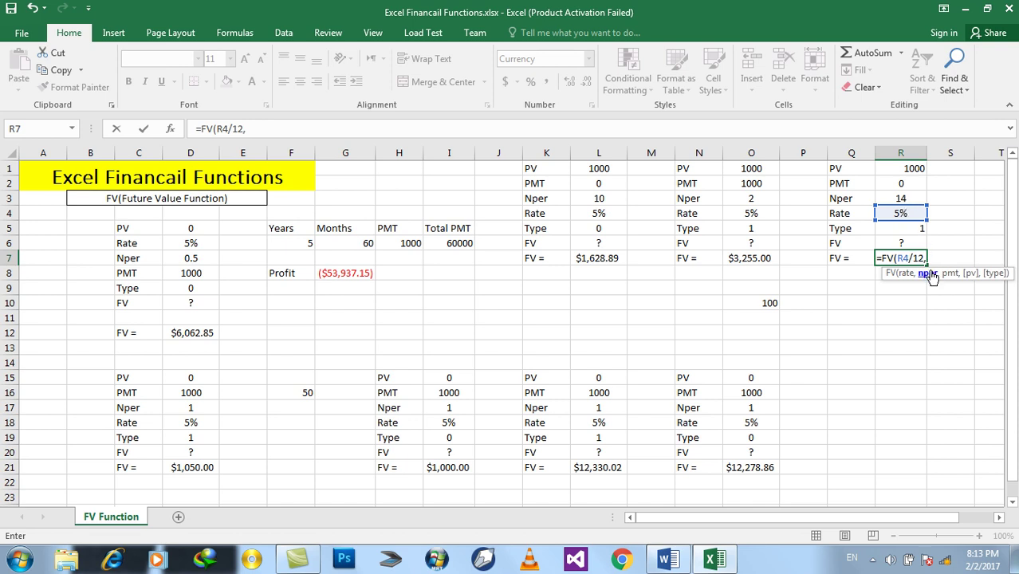
{"action": "left_click", "coordinate": [907, 199]}
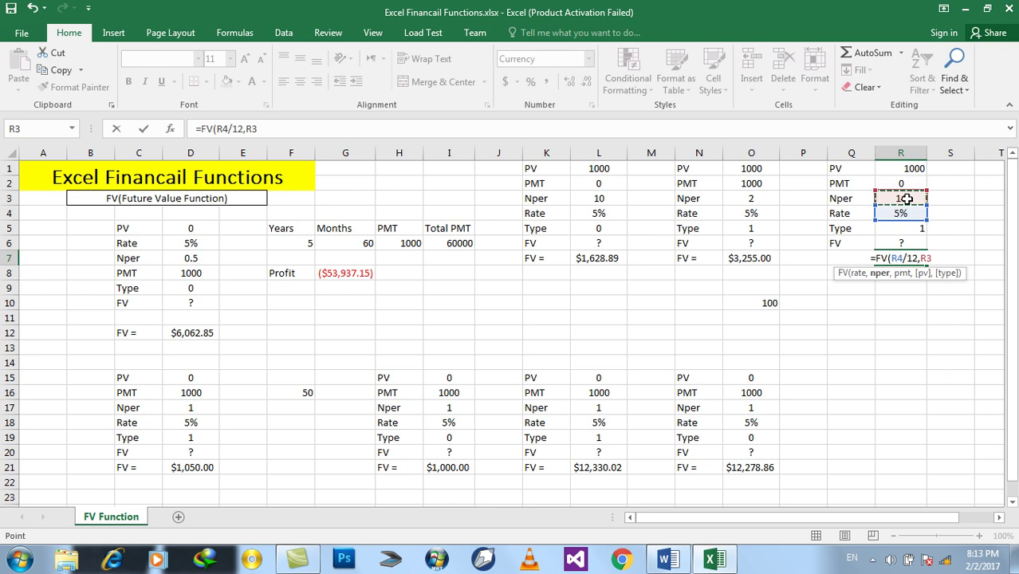
{"action": "type", "text": ","}
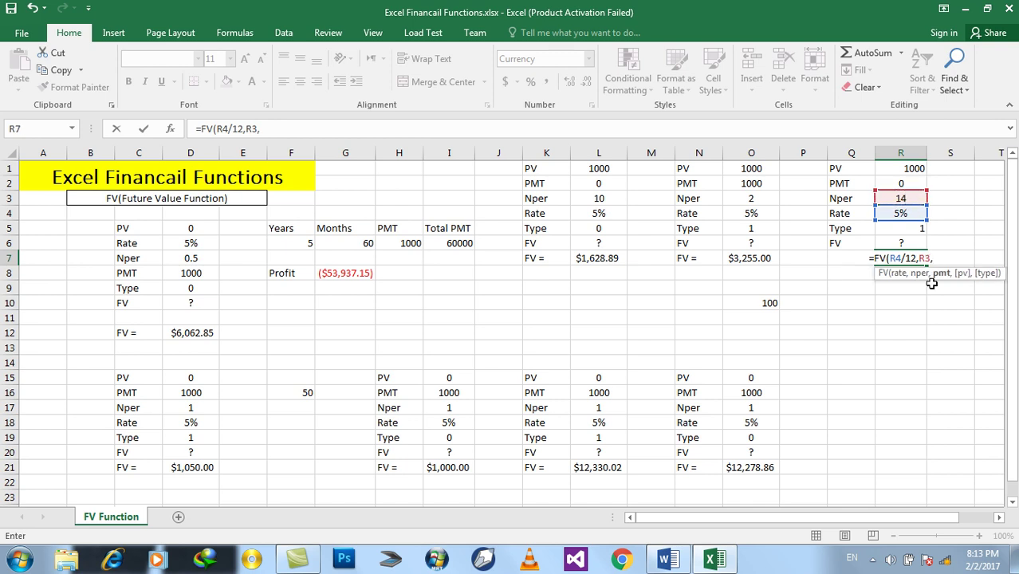
{"action": "left_click", "coordinate": [897, 181]}
{"action": "type", "text": ","}
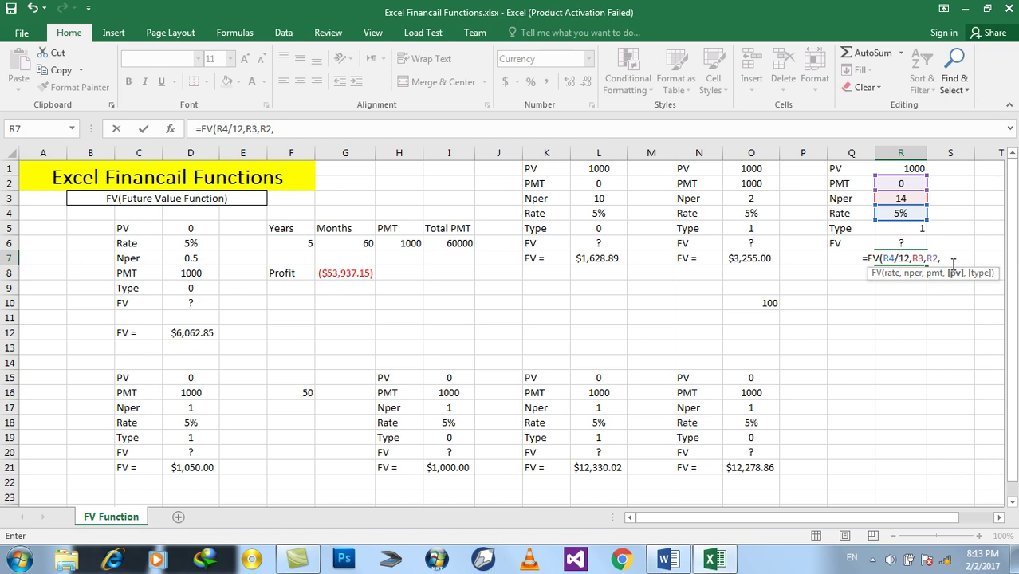
{"action": "type", "text": "-"}
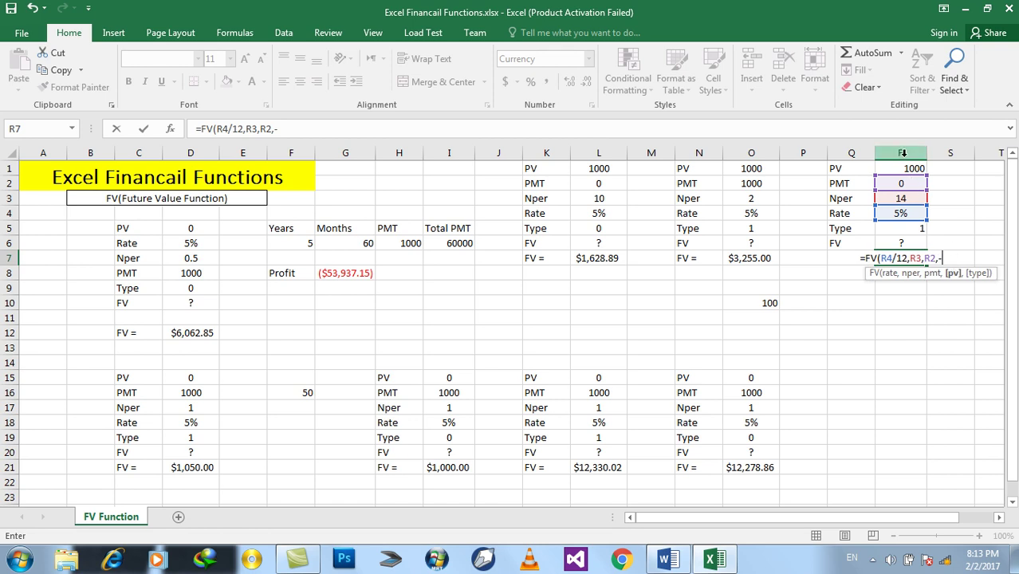
{"action": "left_click", "coordinate": [902, 168]}
{"action": "type", "text": ","}
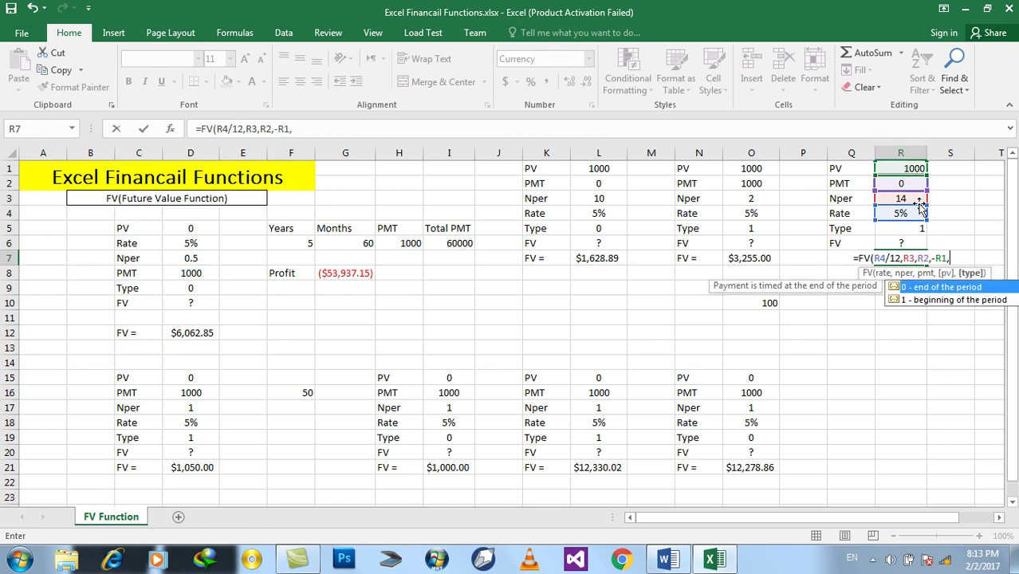
{"action": "left_click", "coordinate": [911, 229]}
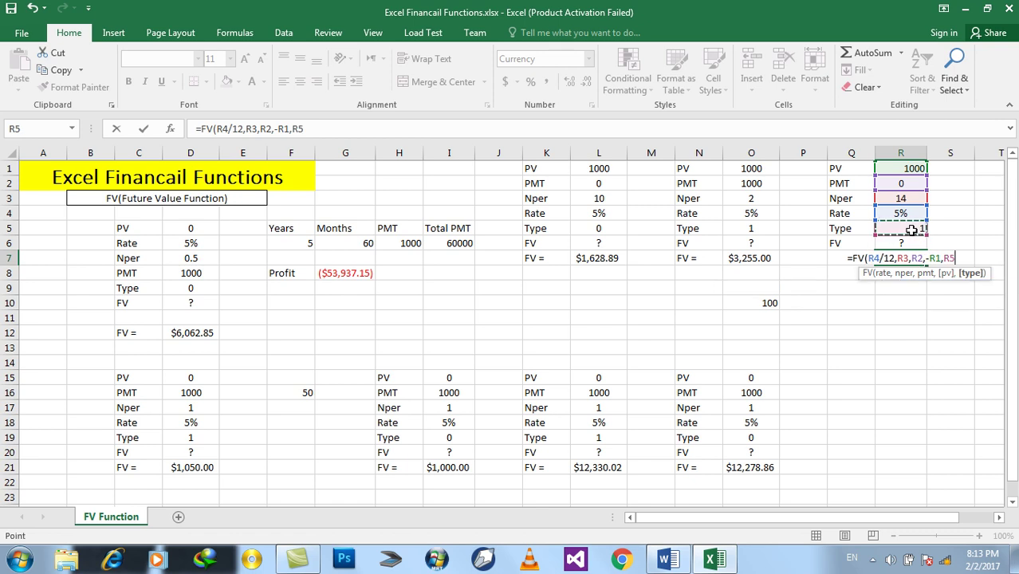
{"action": "key", "text": "Return"}
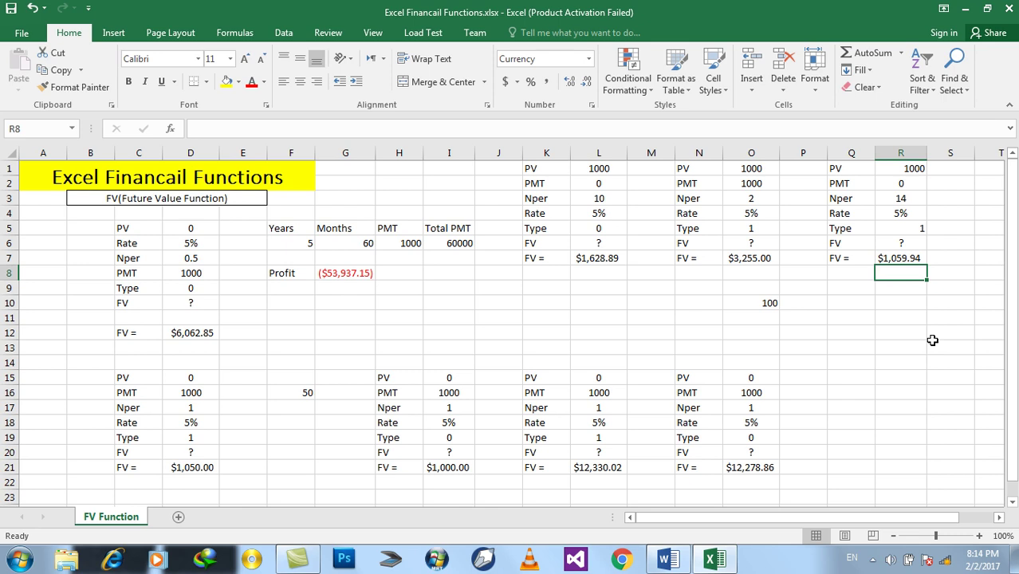
{"action": "key", "text": "Up"}
{"action": "key", "text": "Up"}
{"action": "key", "text": "Up"}
{"action": "key", "text": "Up"}
{"action": "key", "text": "Up"}
{"action": "key", "text": "Up"}
- Enter =1000*5/100 in R10 to get 50
{"action": "key", "text": "Down"}
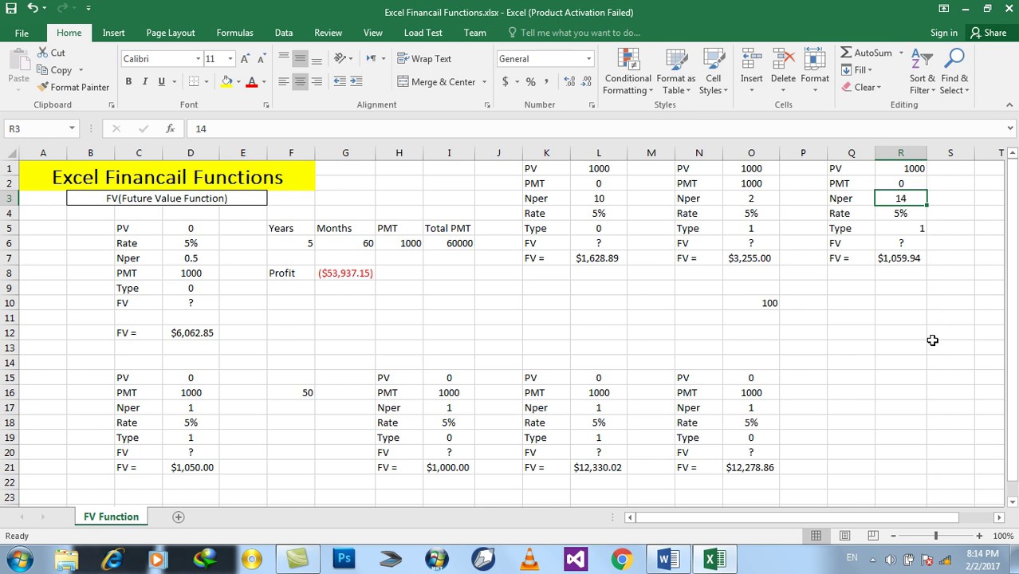
{"action": "left_click", "coordinate": [903, 306]}
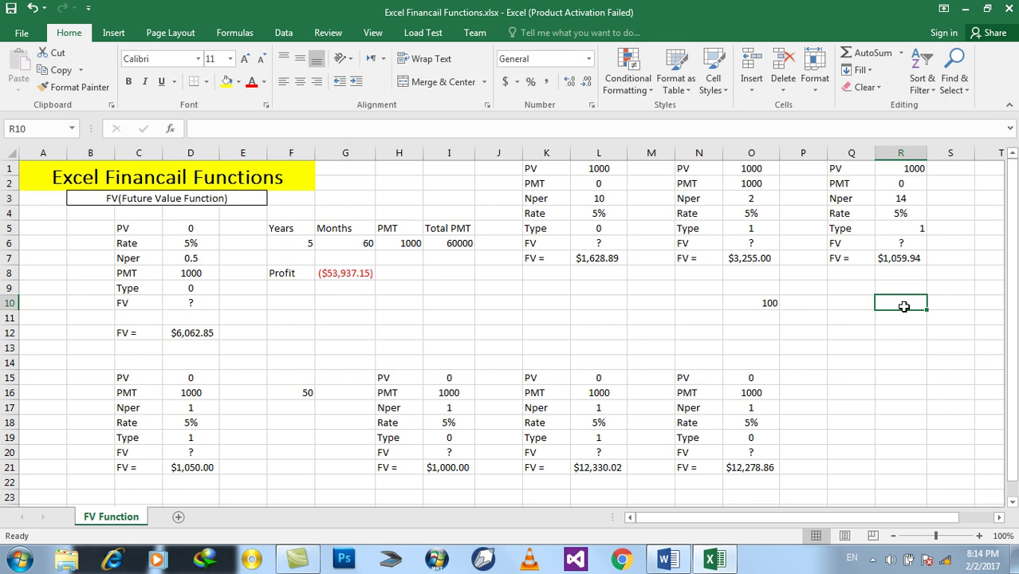
{"action": "type", "text": "=1000"}
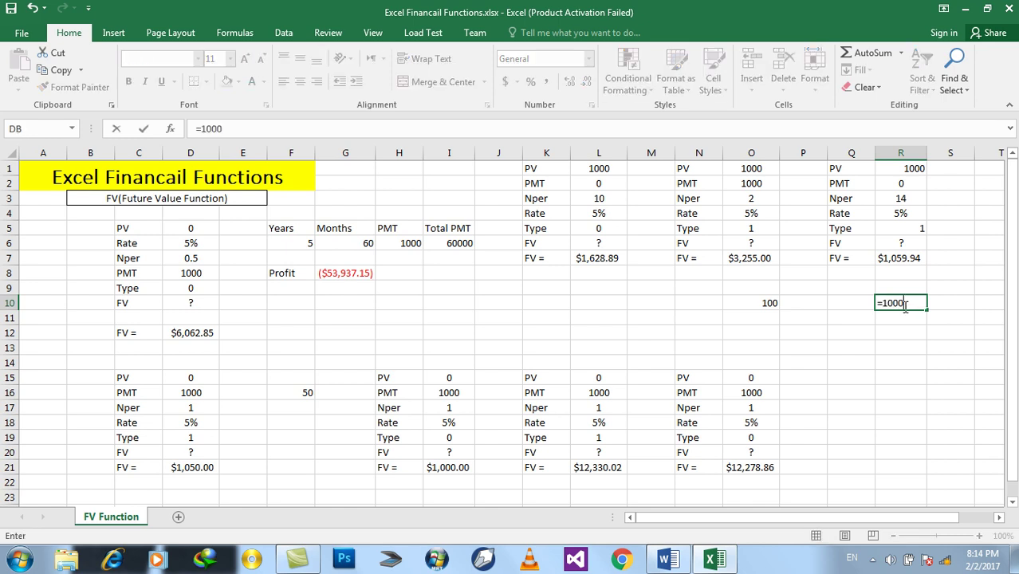
{"action": "type", "text": "*5/100"}
{"action": "key", "text": "Return"}
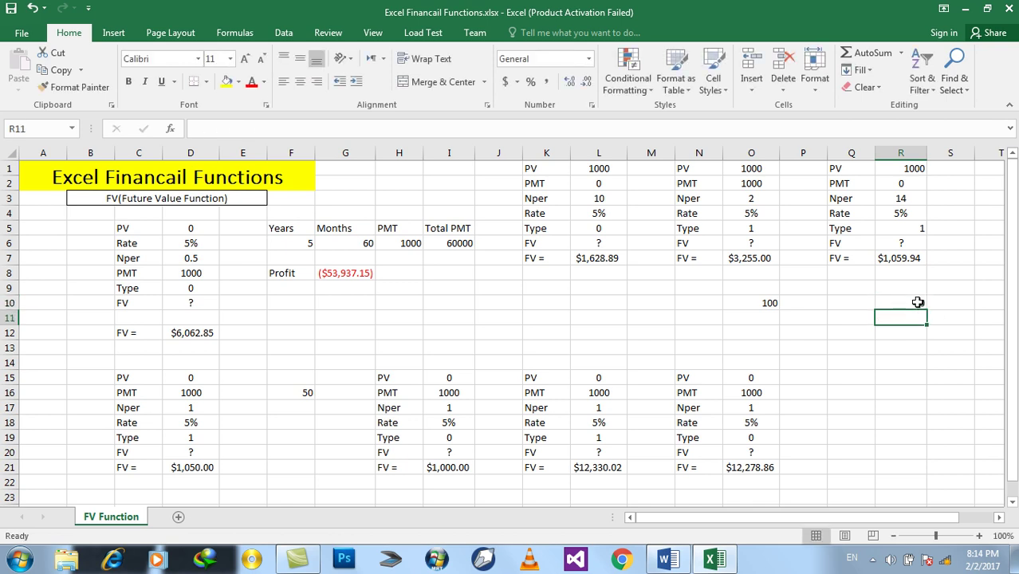
{"action": "left_click", "coordinate": [917, 303]}
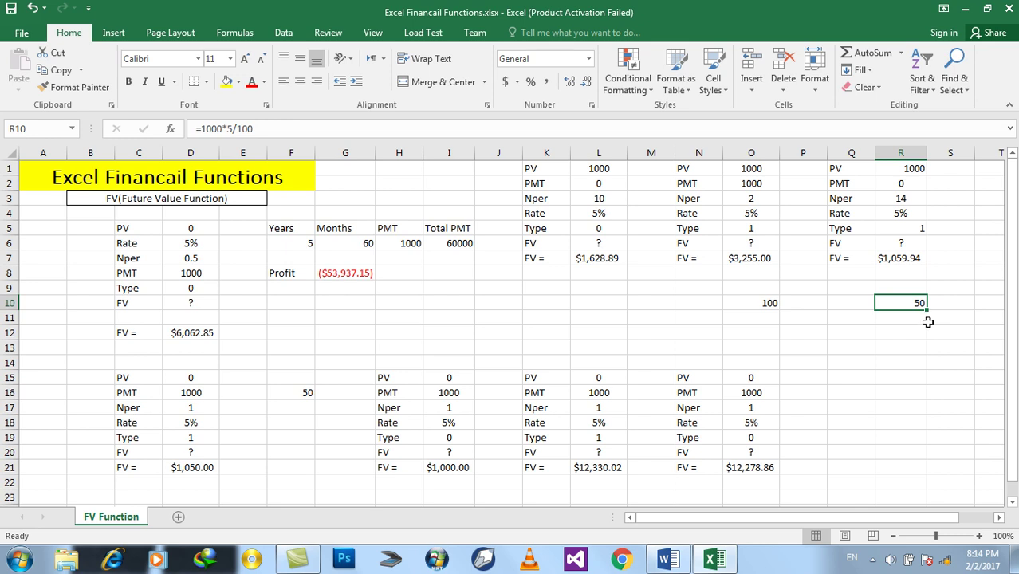
- Enter =5/12 in R11, showing the monthly rate 0.4166667
{"action": "left_click", "coordinate": [917, 318]}
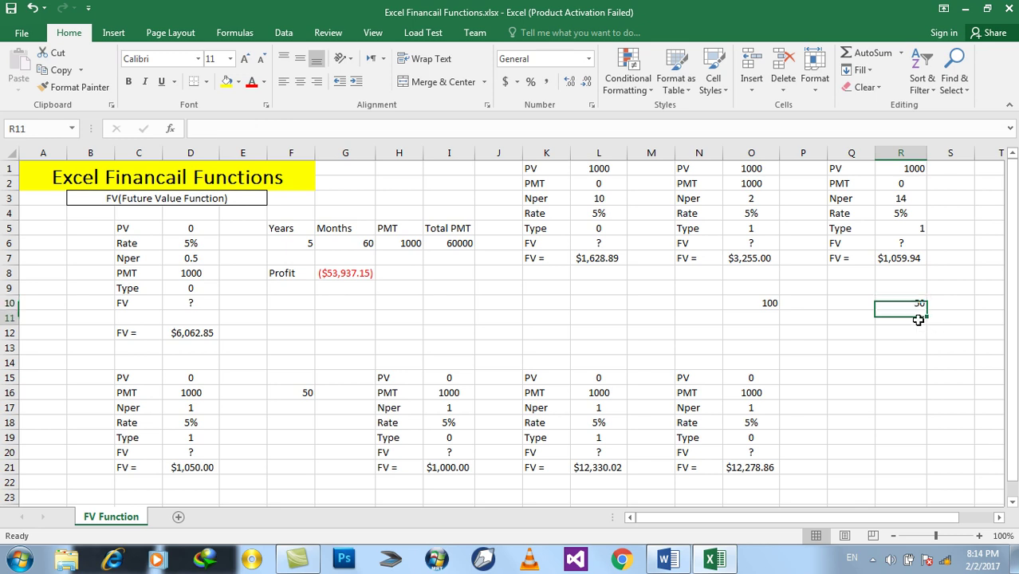
{"action": "type", "text": "="}
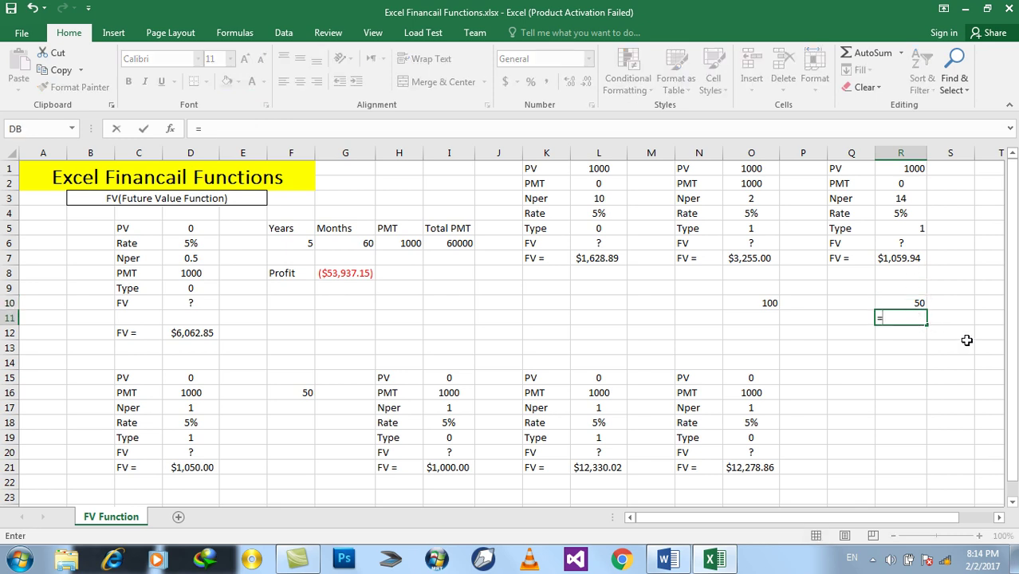
{"action": "type", "text": "5/12"}
{"action": "key", "text": "Return"}
{"action": "left_click", "coordinate": [905, 317]}
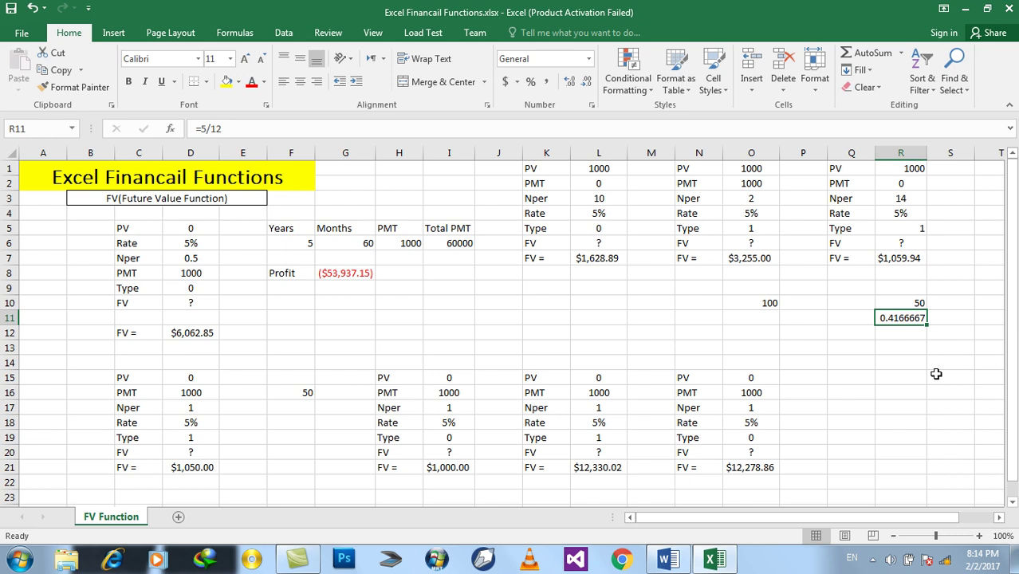
- Enter =R11*12 in R12 so it shows 5
{"action": "key", "text": "Down"}
{"action": "type", "text": "="}
{"action": "key", "text": "Up"}
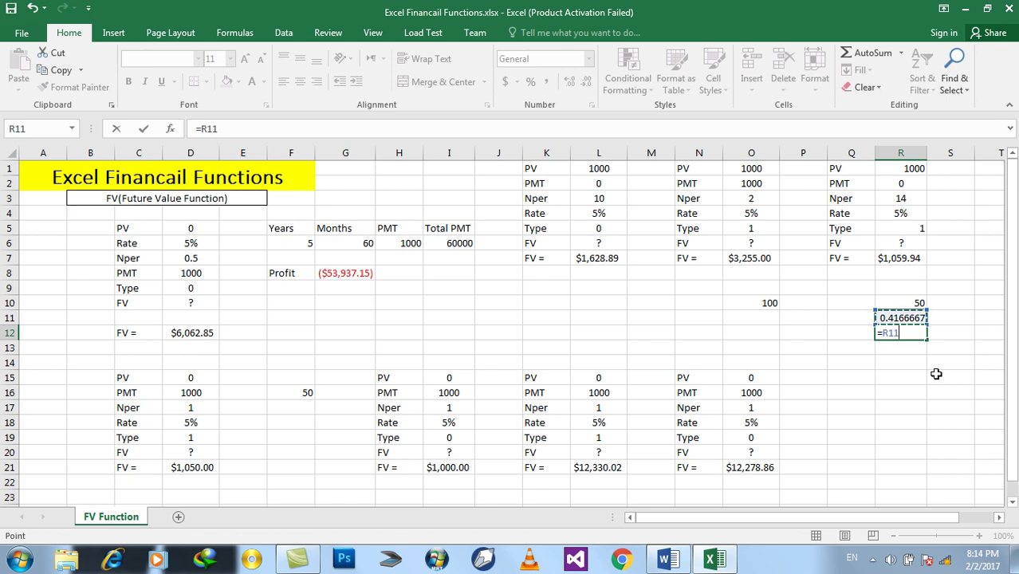
{"action": "type", "text": "*12"}
{"action": "key", "text": "Return"}
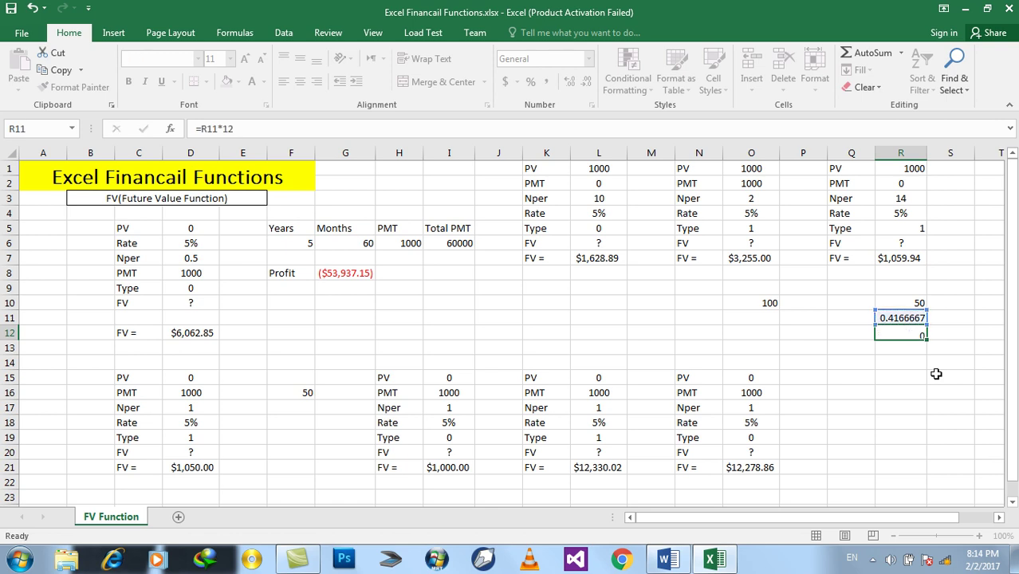
{"action": "key", "text": "Up"}
{"action": "key", "text": "Delete"}
{"action": "key", "text": "Up"}
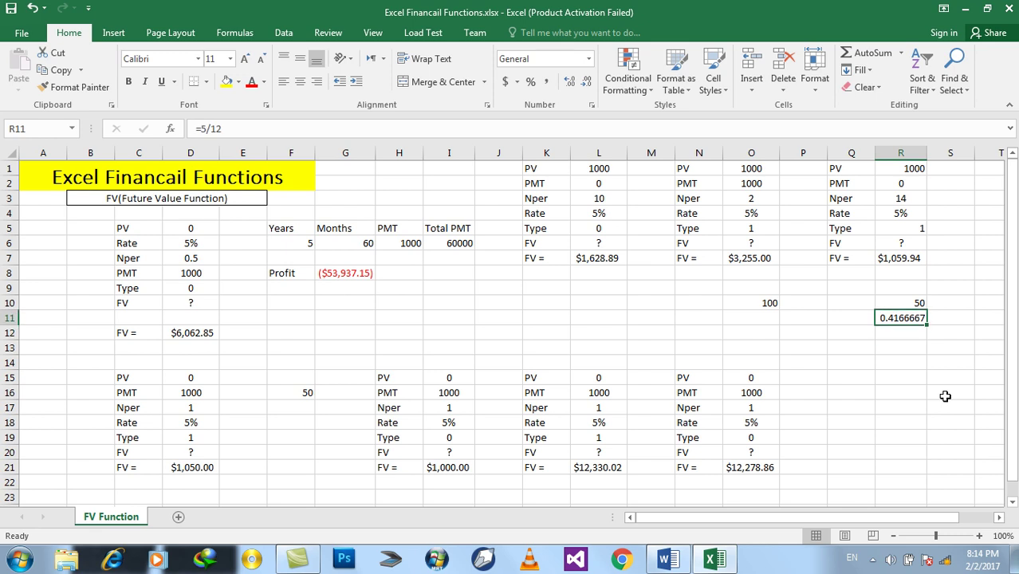
{"action": "key", "text": "Down"}
{"action": "type", "text": "=R11*12"}
{"action": "key", "text": "Return"}
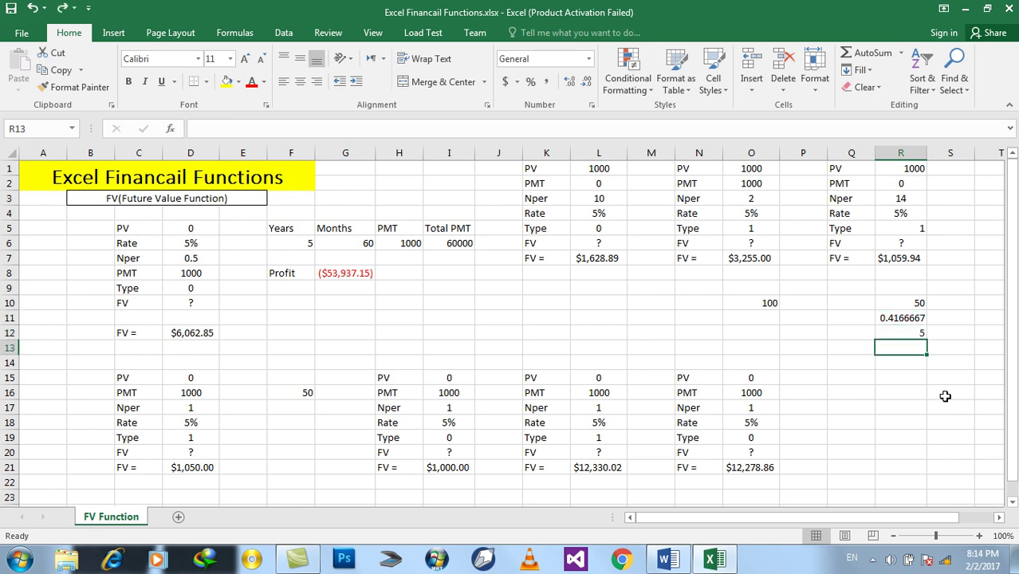
{"action": "key", "text": "Down"}
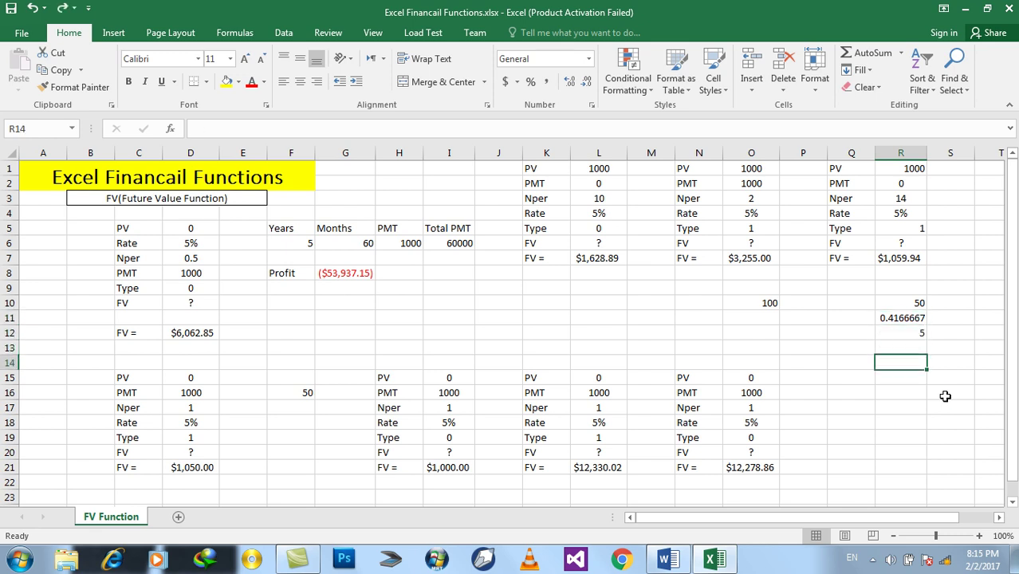
- Try a trial formula =14*R11 in R14, then divide it by 100
{"action": "type", "text": "=14*"}
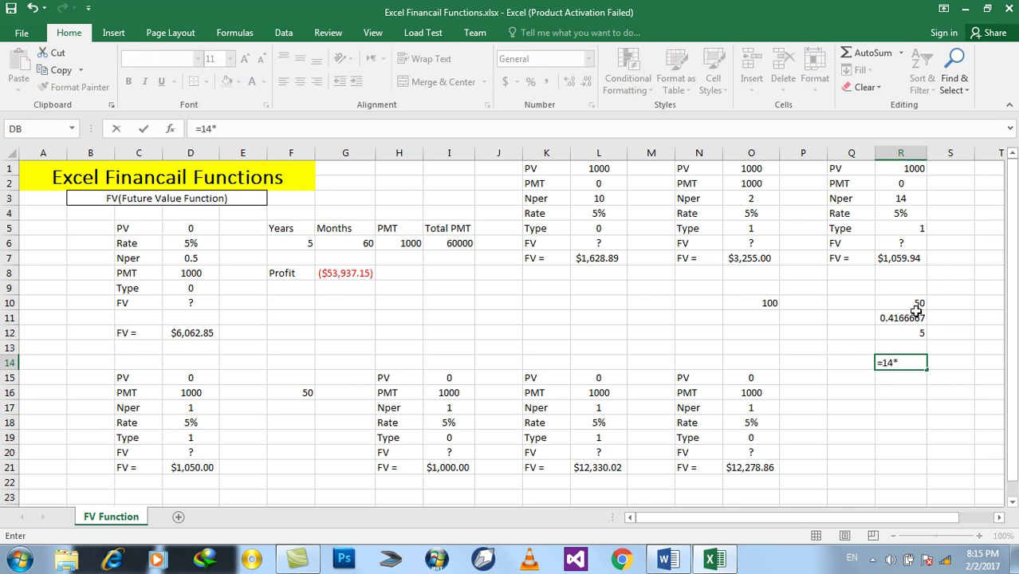
{"action": "left_click", "coordinate": [910, 318]}
{"action": "key", "text": "Return"}
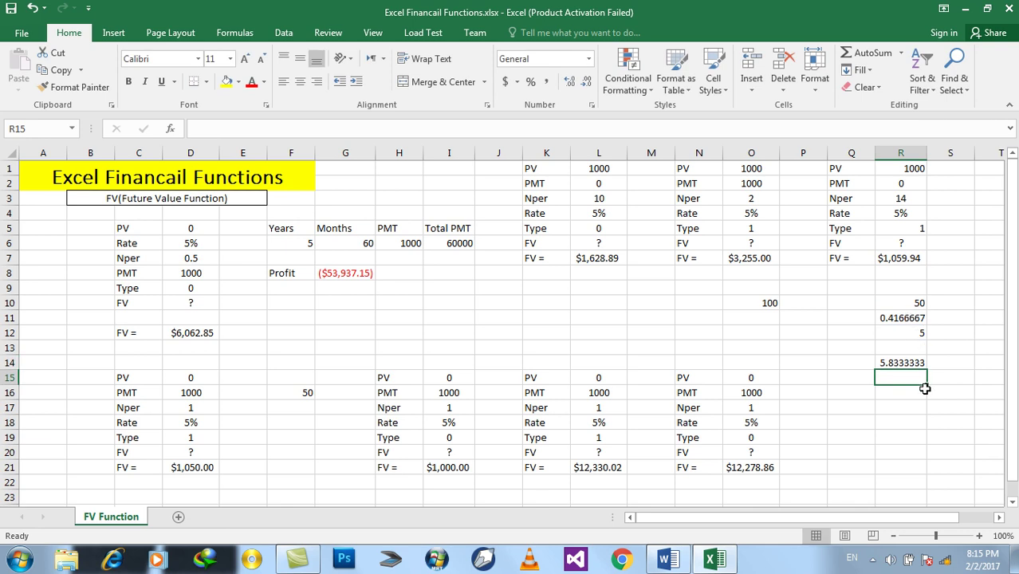
{"action": "key", "text": "Up"}
{"action": "key", "text": "F2"}
{"action": "type", "text": "=14*R11/"}
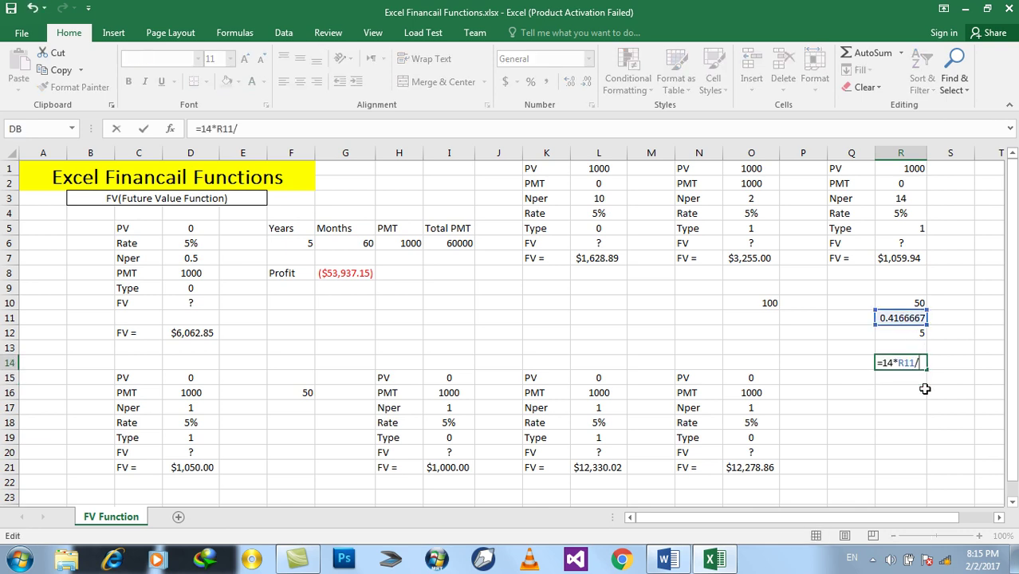
{"action": "type", "text": "100"}
{"action": "key", "text": "Return"}
- Clear the trial formula from R14 and reselect R11
{"action": "key", "text": "Up"}
{"action": "key", "text": "Delete"}
{"action": "type", "text": "="}
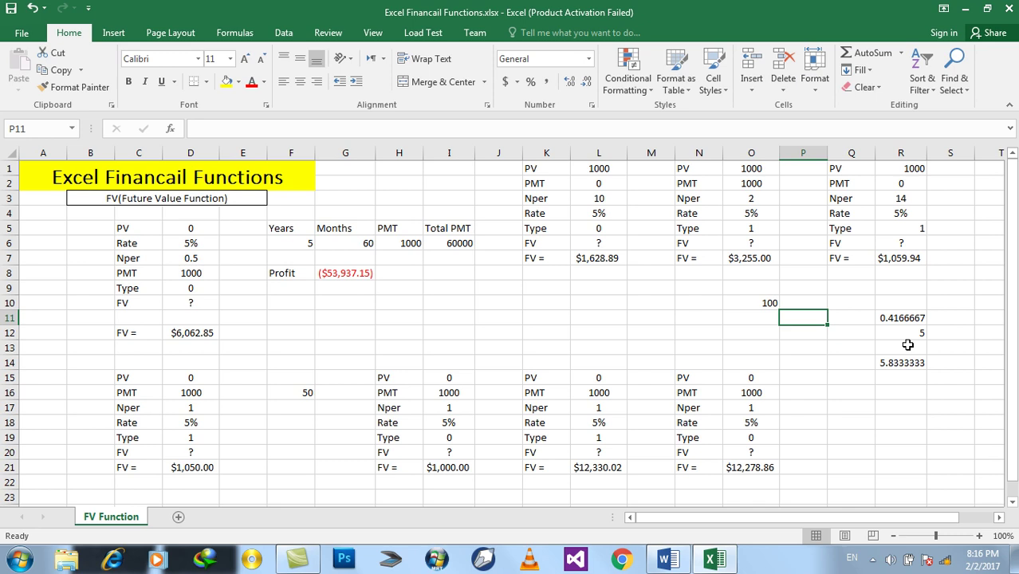
{"action": "left_click", "coordinate": [901, 361]}
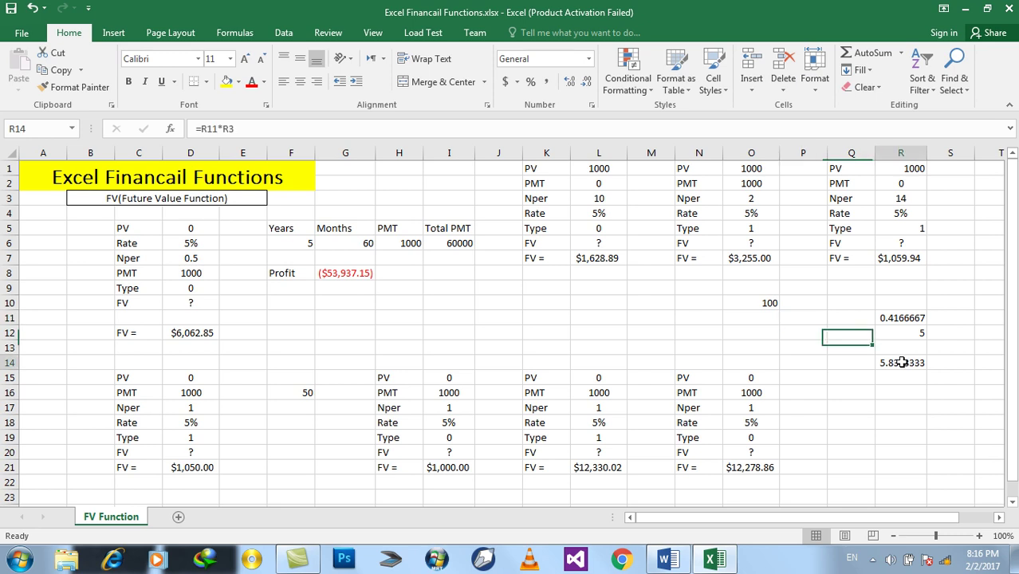
{"action": "key", "text": "Delete"}
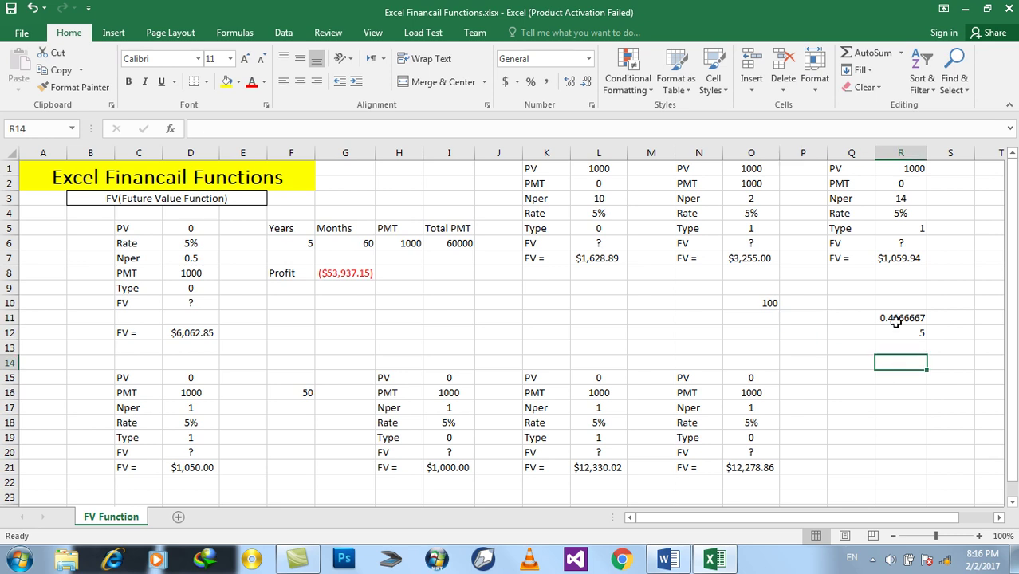
{"action": "left_click", "coordinate": [896, 320]}
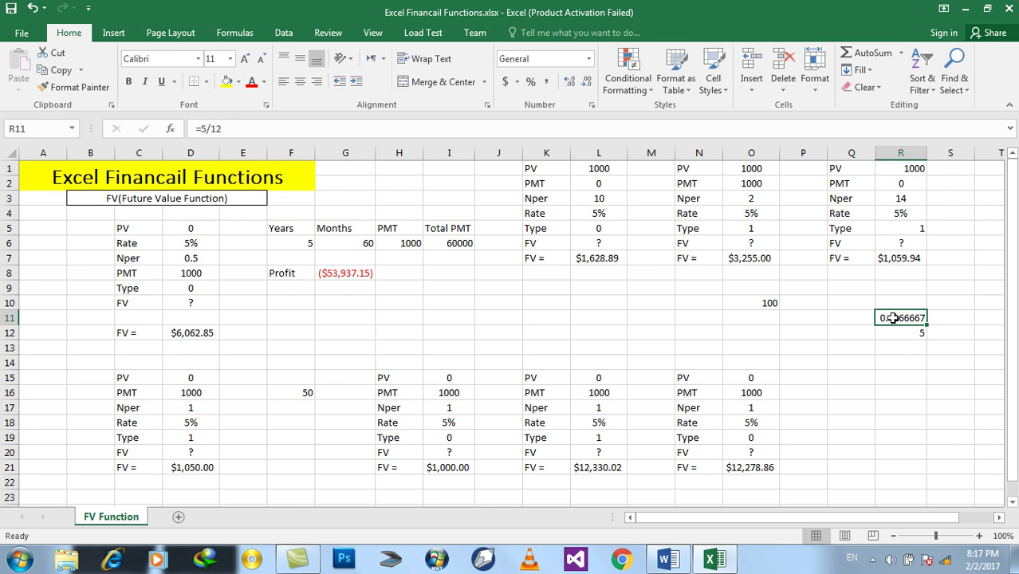
- Enter =1000*5/100 in Q14 to get 50
{"action": "left_click", "coordinate": [897, 336]}
{"action": "left_click", "coordinate": [843, 362]}
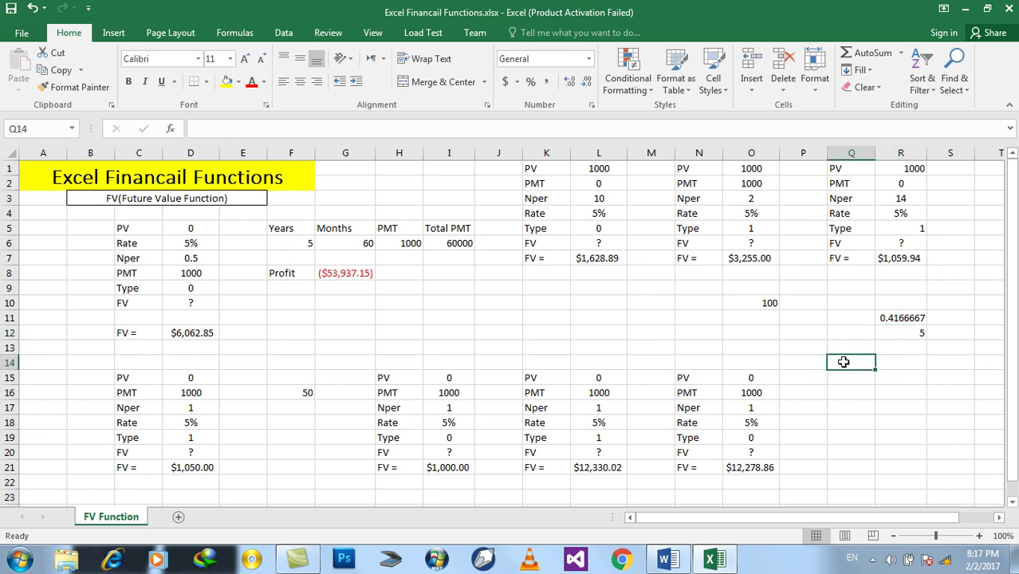
{"action": "type", "text": "=1000*5"}
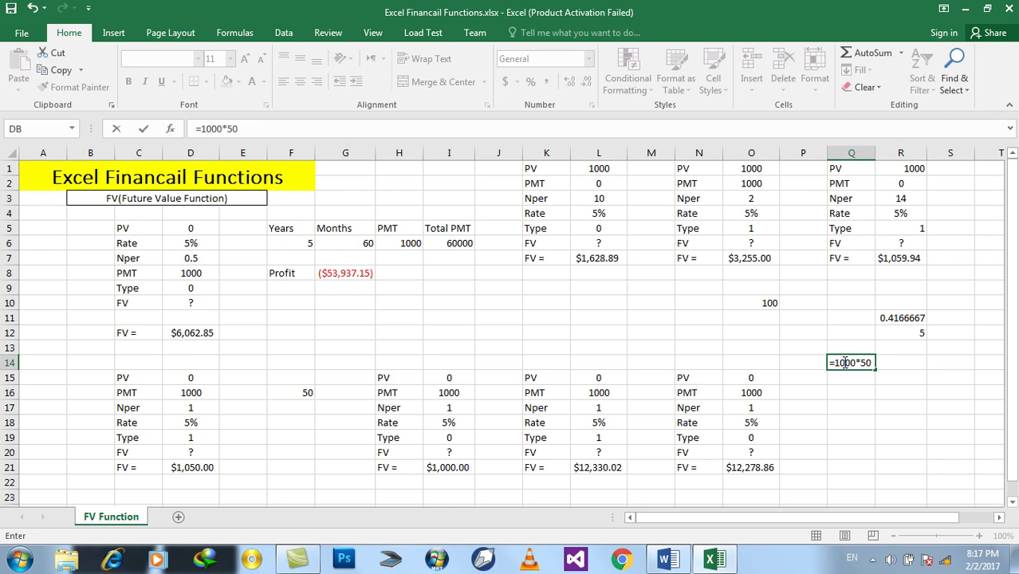
{"action": "type", "text": "/100"}
{"action": "key", "text": "Return"}
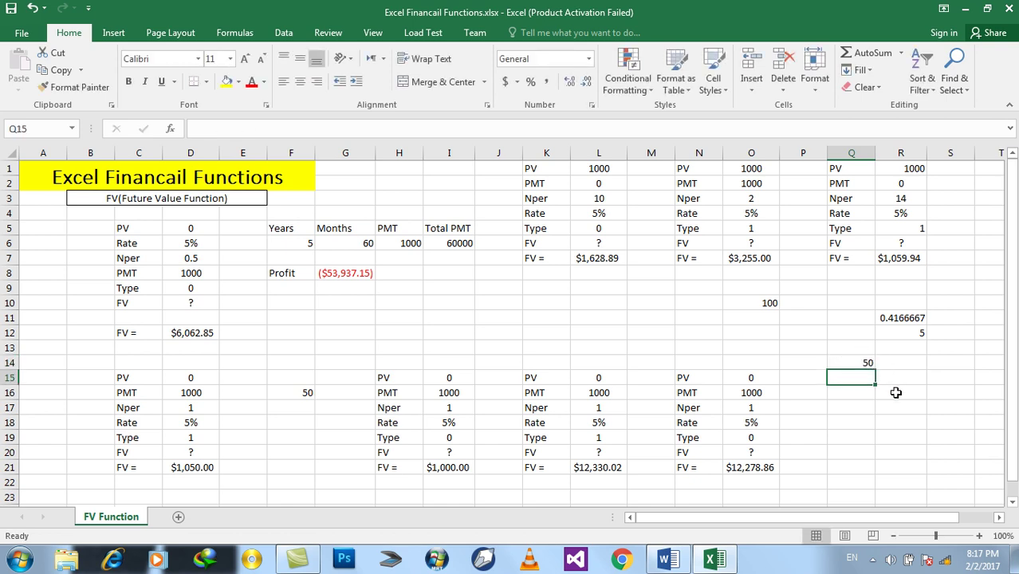
- Enter =2*R11 in Q15, giving 0.833333
{"action": "type", "text": "="}
{"action": "type", "text": "2"}
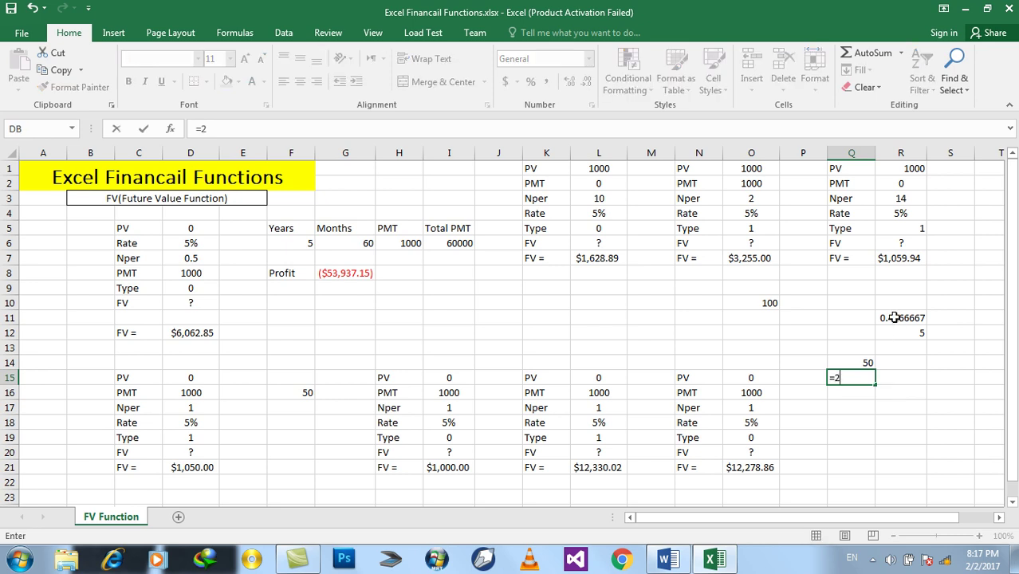
{"action": "left_click", "coordinate": [893, 317]}
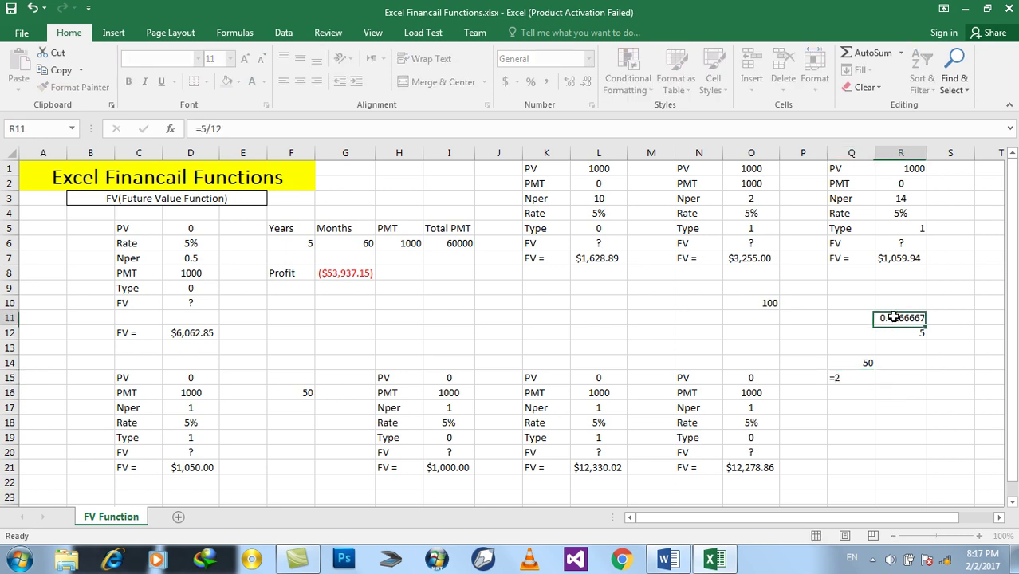
{"action": "left_click", "coordinate": [852, 376]}
{"action": "double_click", "coordinate": [852, 376]}
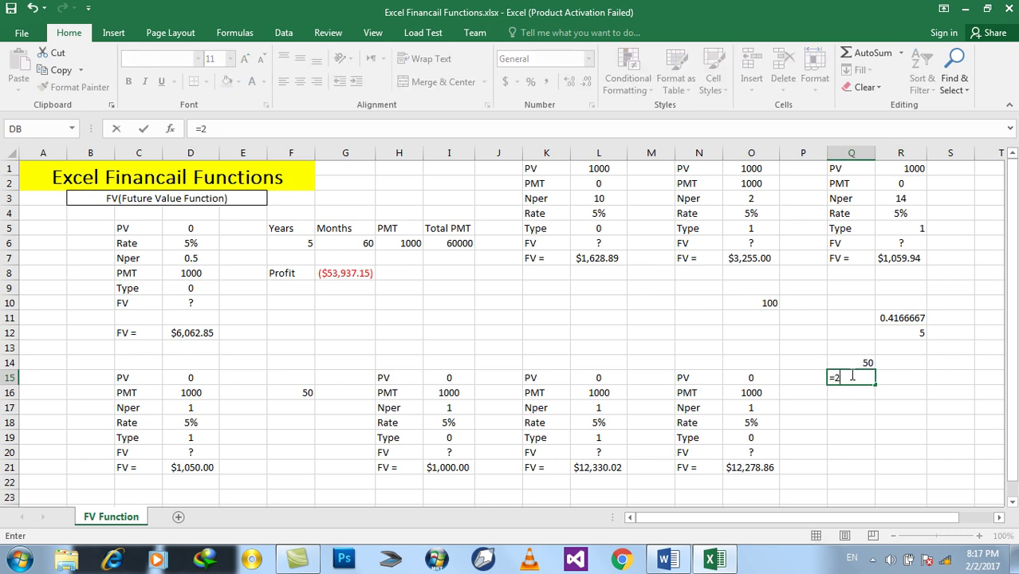
{"action": "left_click", "coordinate": [892, 318]}
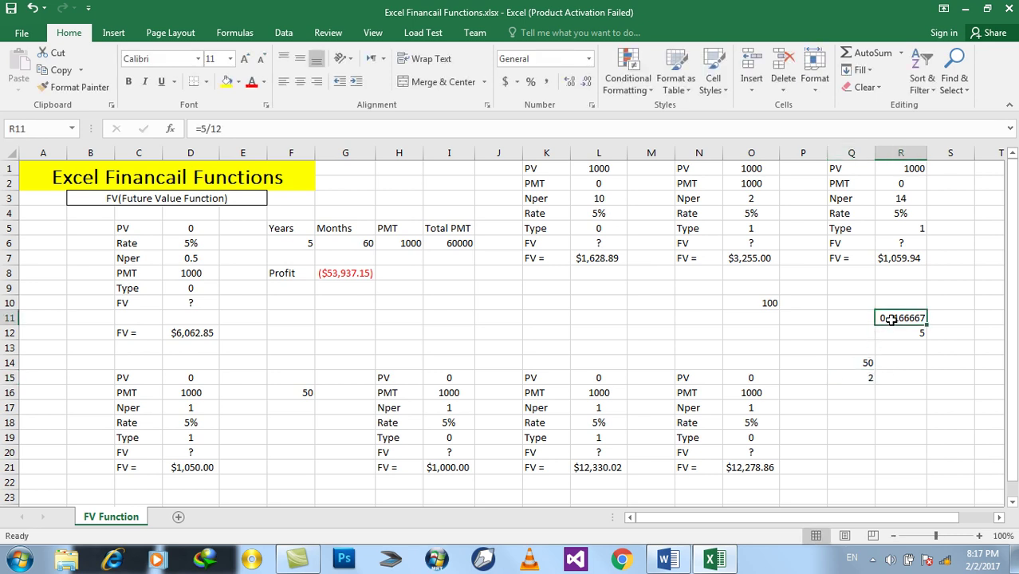
{"action": "left_click", "coordinate": [851, 378]}
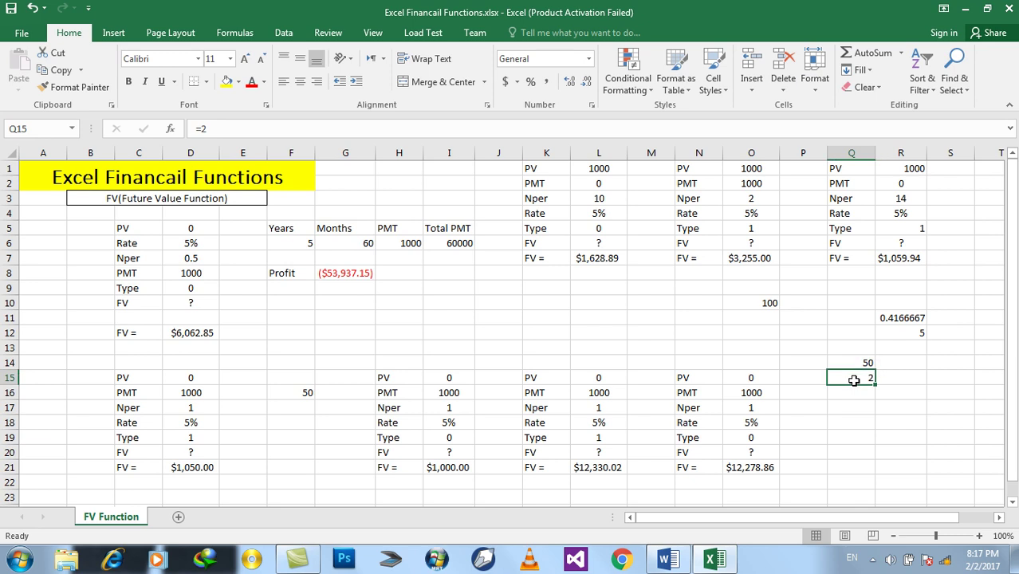
{"action": "type", "text": "=2"}
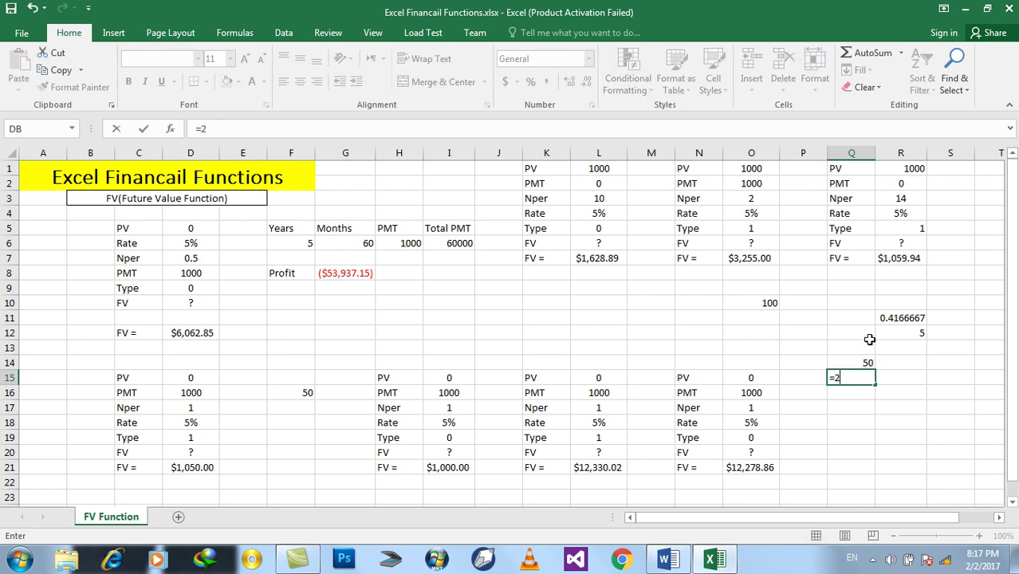
{"action": "type", "text": "*"}
{"action": "left_click", "coordinate": [888, 319]}
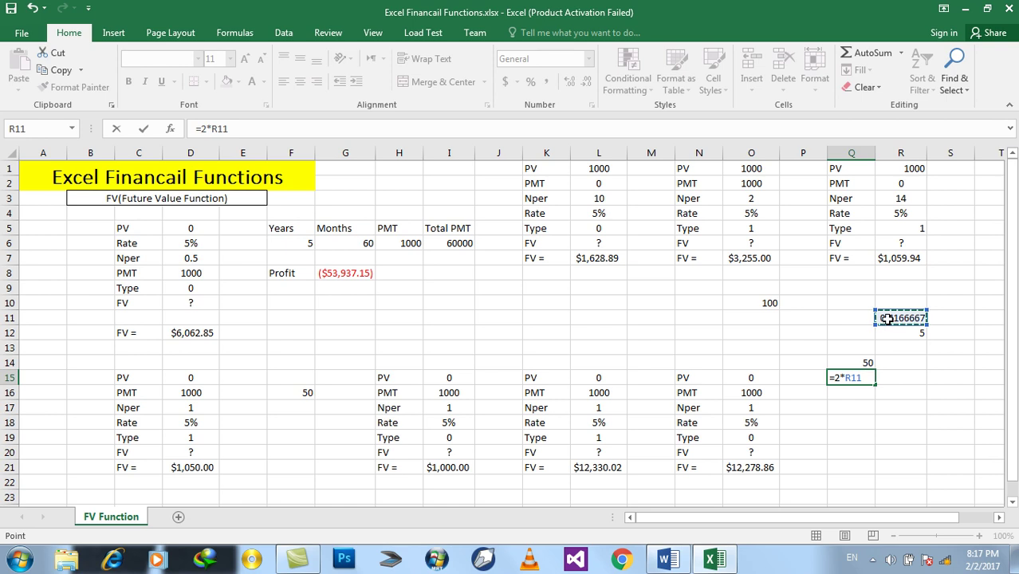
{"action": "key", "text": "Return"}
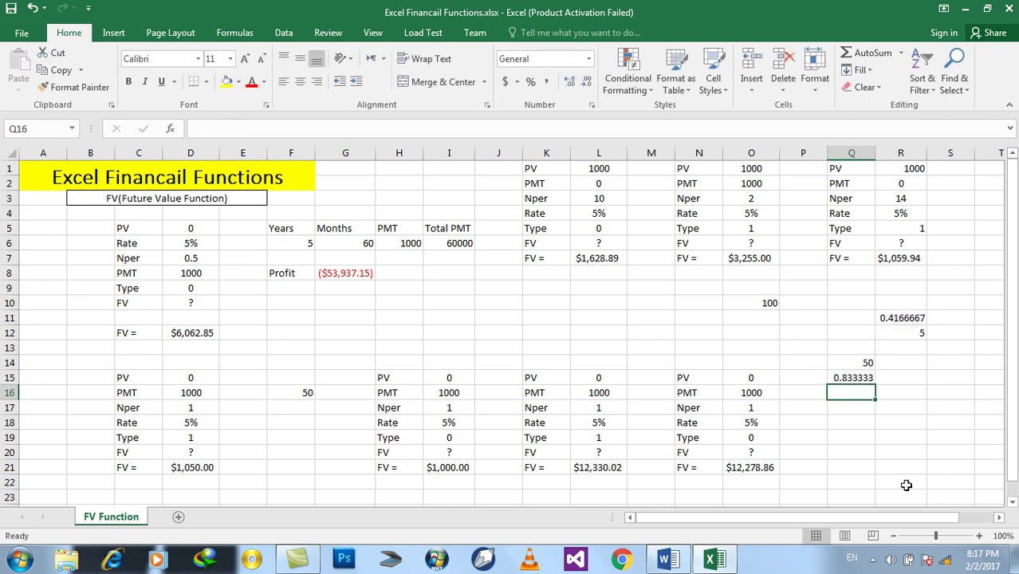
- Enter =R1*Q15/100 in Q16, giving 8.333333
{"action": "type", "text": "="}
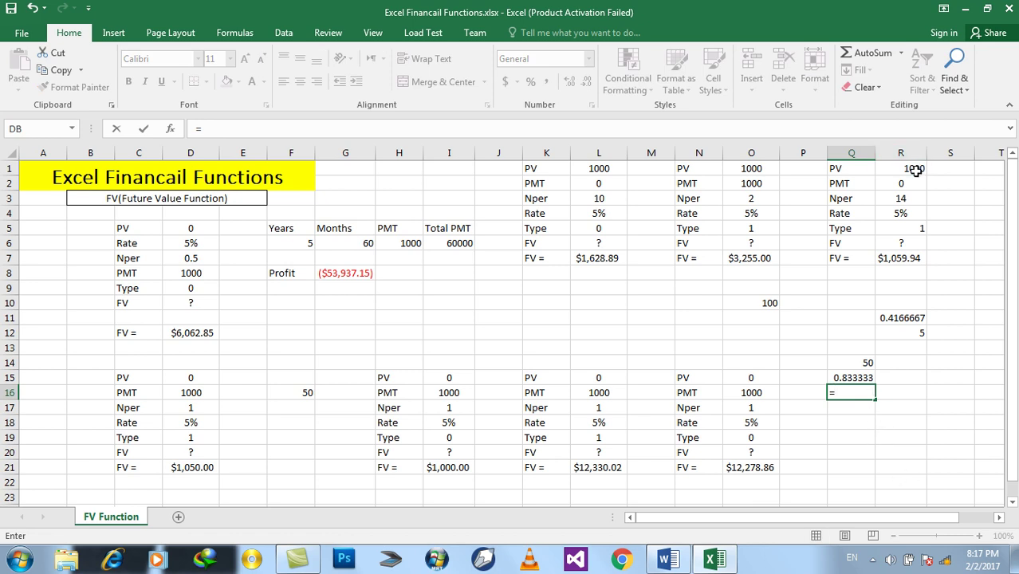
{"action": "left_click", "coordinate": [916, 170]}
{"action": "type", "text": "*"}
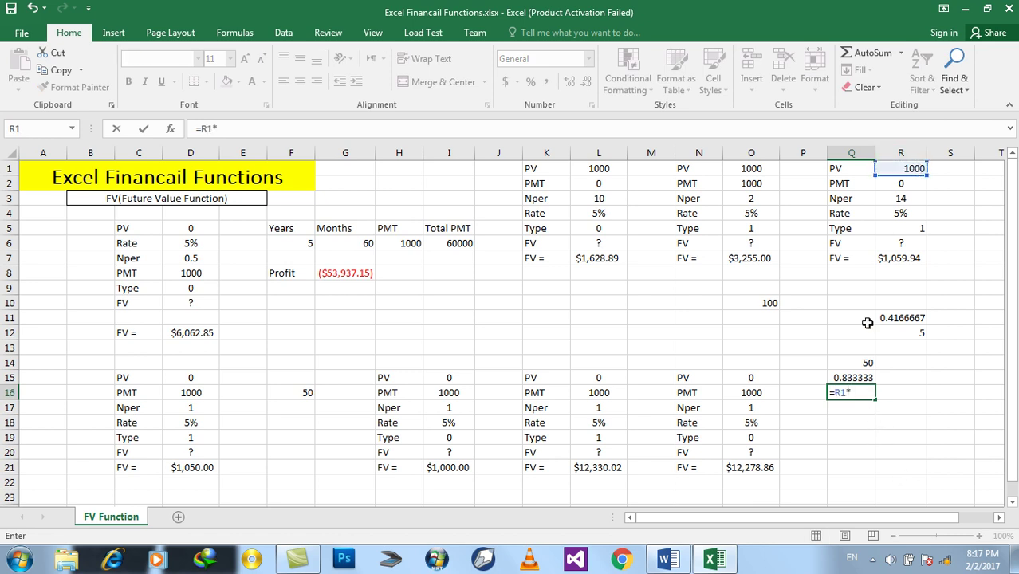
{"action": "left_click", "coordinate": [851, 377]}
{"action": "type", "text": "/100"}
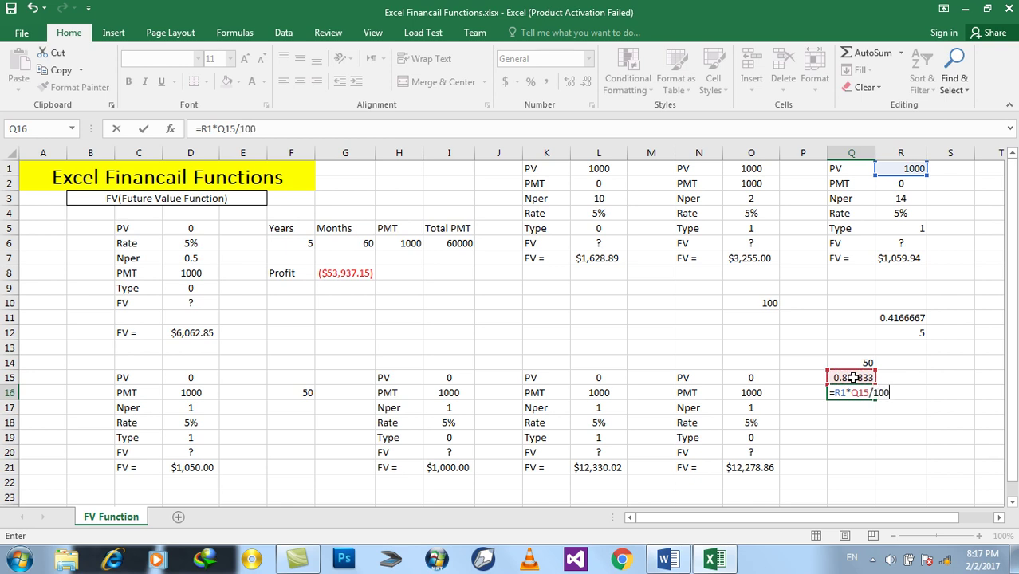
{"action": "key", "text": "Return"}
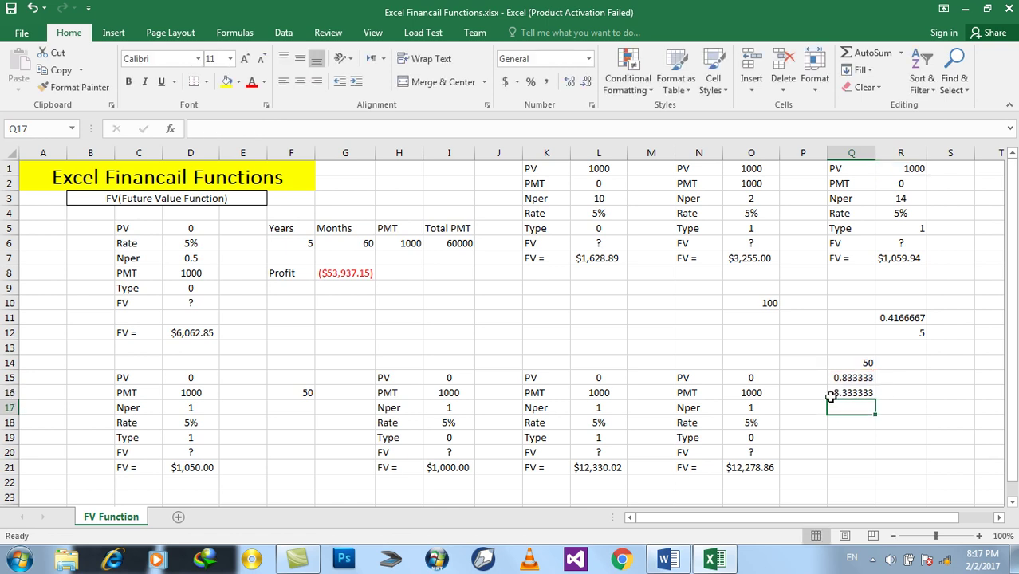
- Enter =Q14+Q16 in Q17, giving 58.33333
{"action": "type", "text": "="}
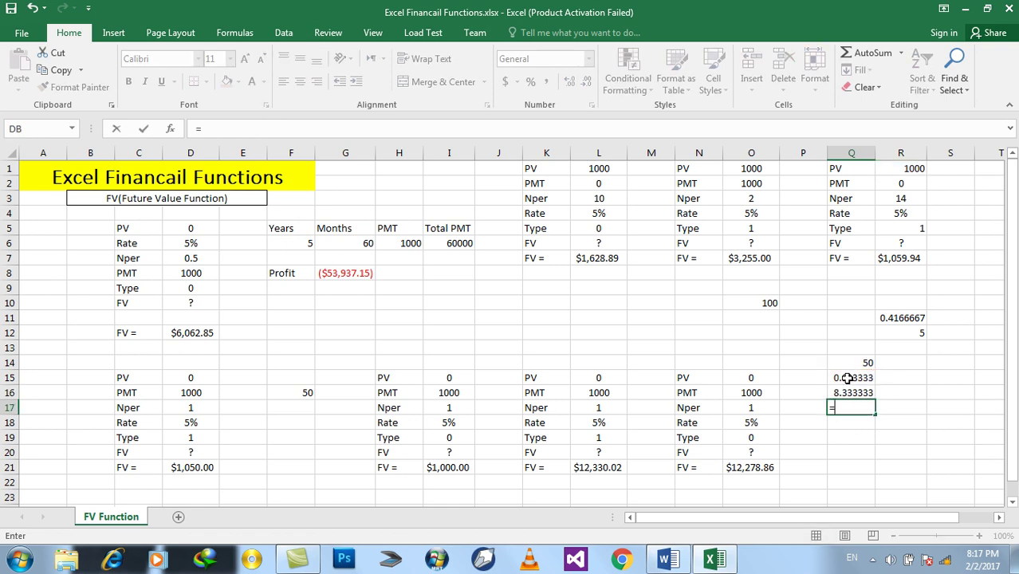
{"action": "left_click", "coordinate": [857, 361]}
{"action": "type", "text": "+"}
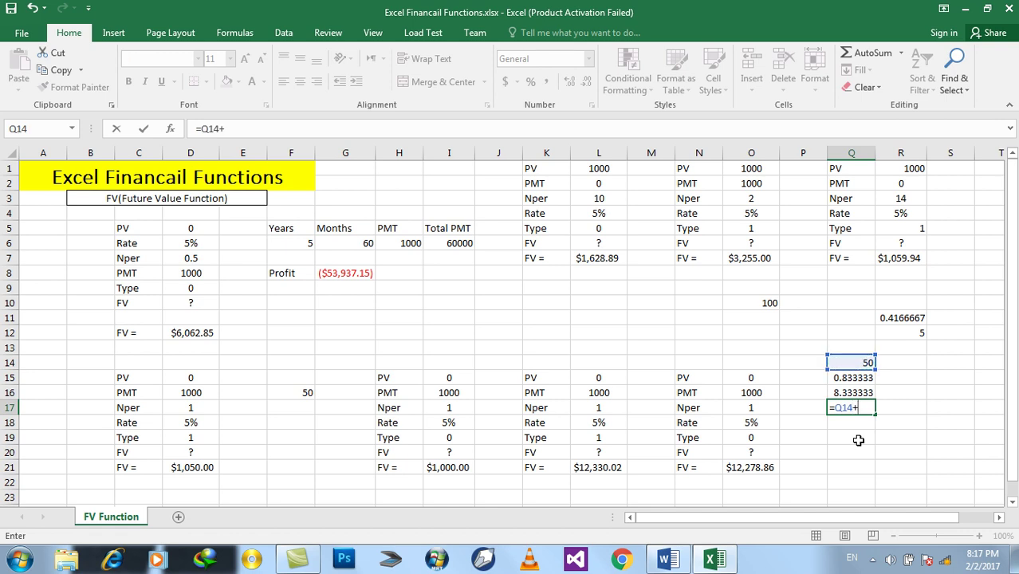
{"action": "left_click", "coordinate": [835, 394]}
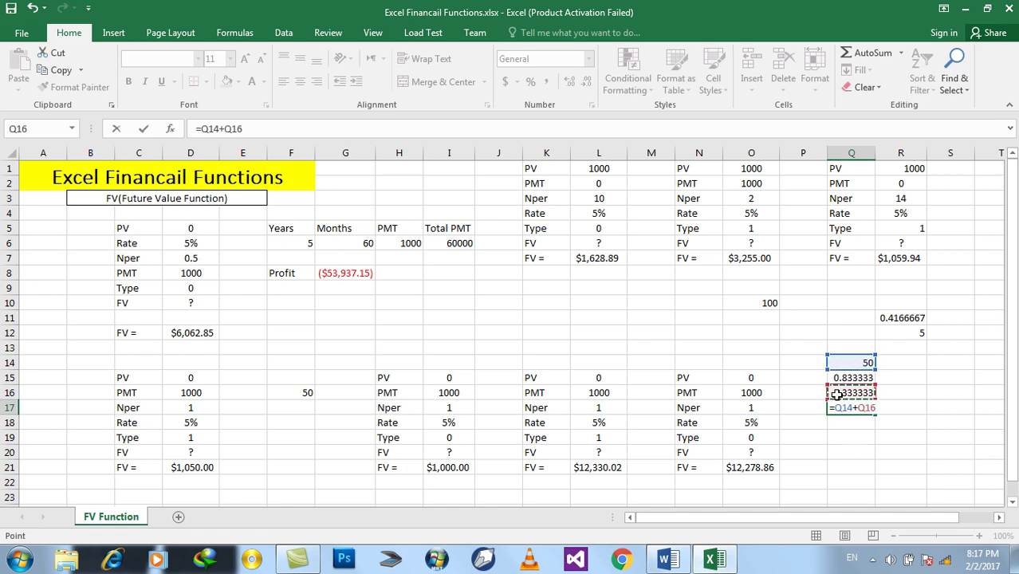
{"action": "key", "text": "Return"}
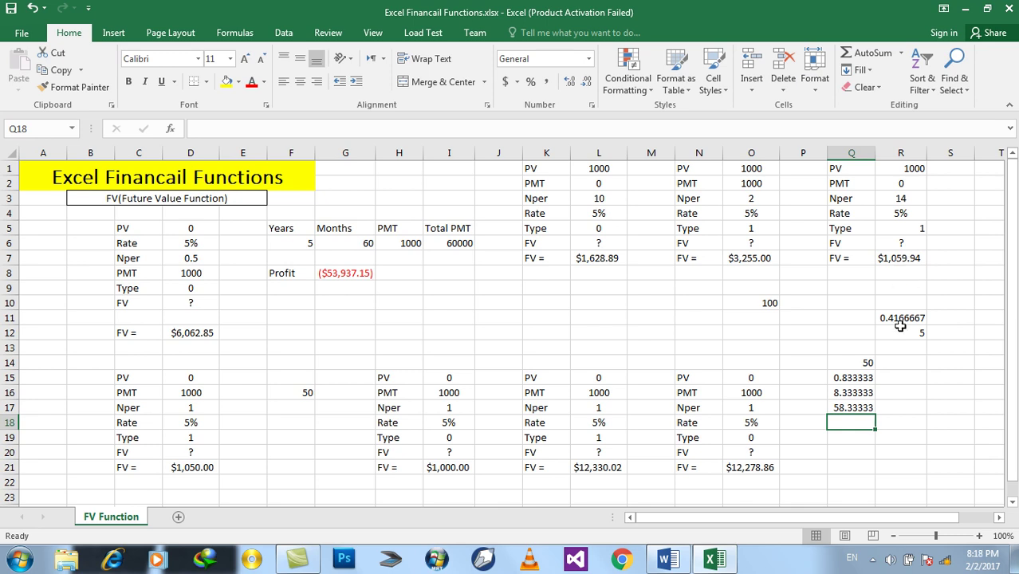
- Delete the scratch calculations in Q10:R20
{"action": "left_click", "coordinate": [835, 408]}
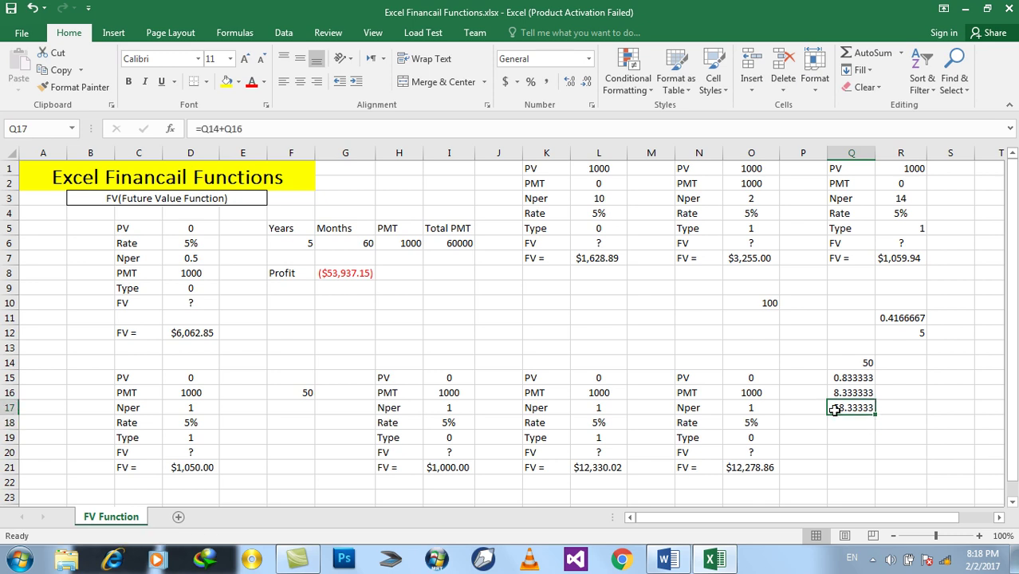
{"action": "left_click", "coordinate": [886, 482]}
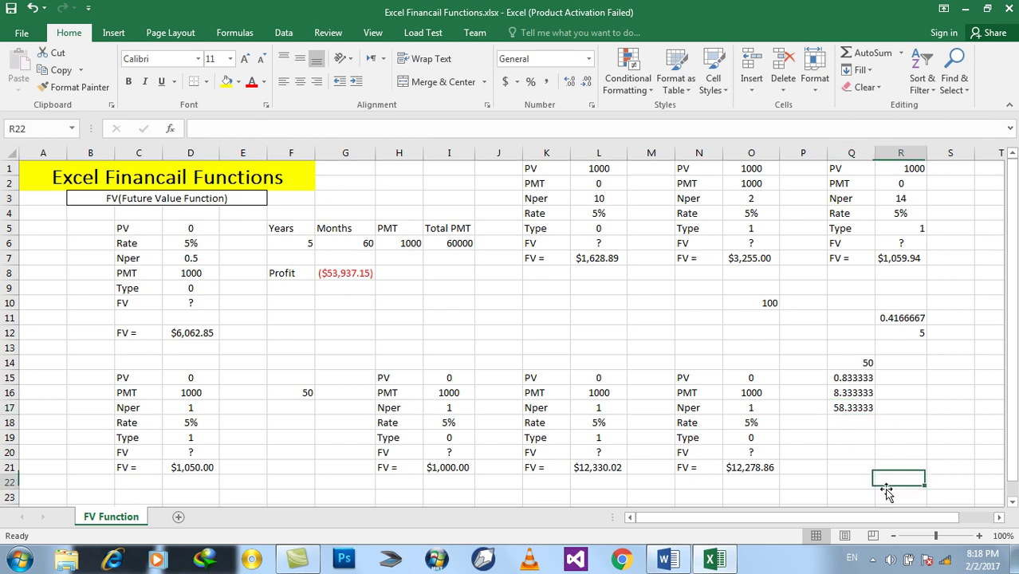
{"action": "key", "text": "Up"}
{"action": "key", "text": "Up"}
{"action": "key", "text": "Up"}
{"action": "key", "text": "Left"}
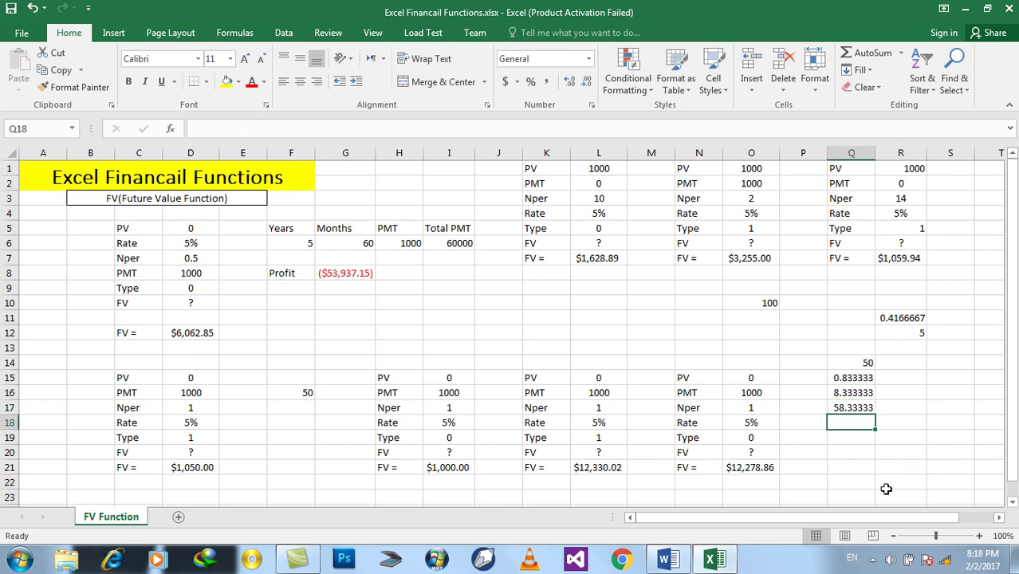
{"action": "left_click_drag", "start_coordinate": [846, 303], "coordinate": [920, 454]}
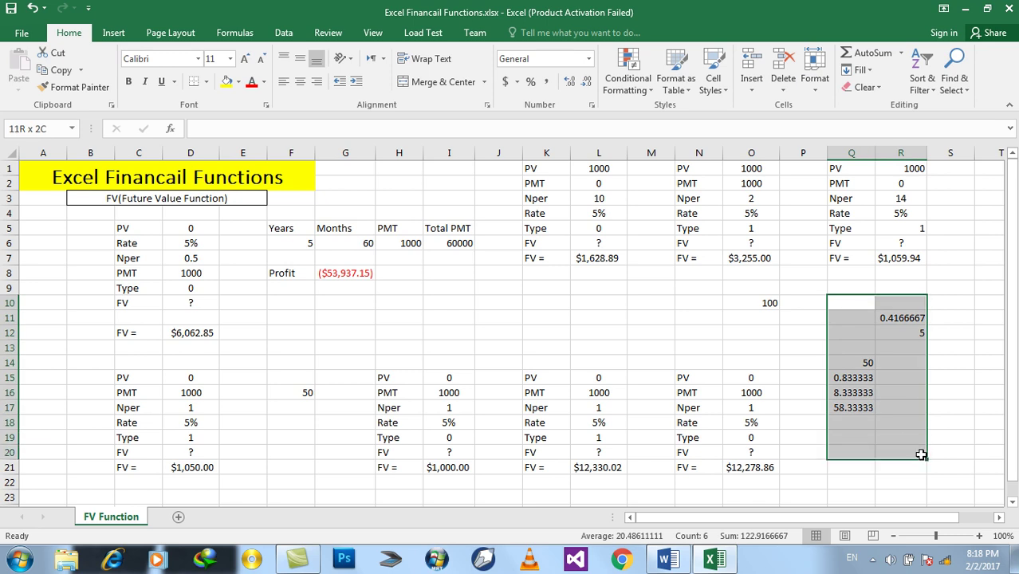
{"action": "key", "text": "Delete"}
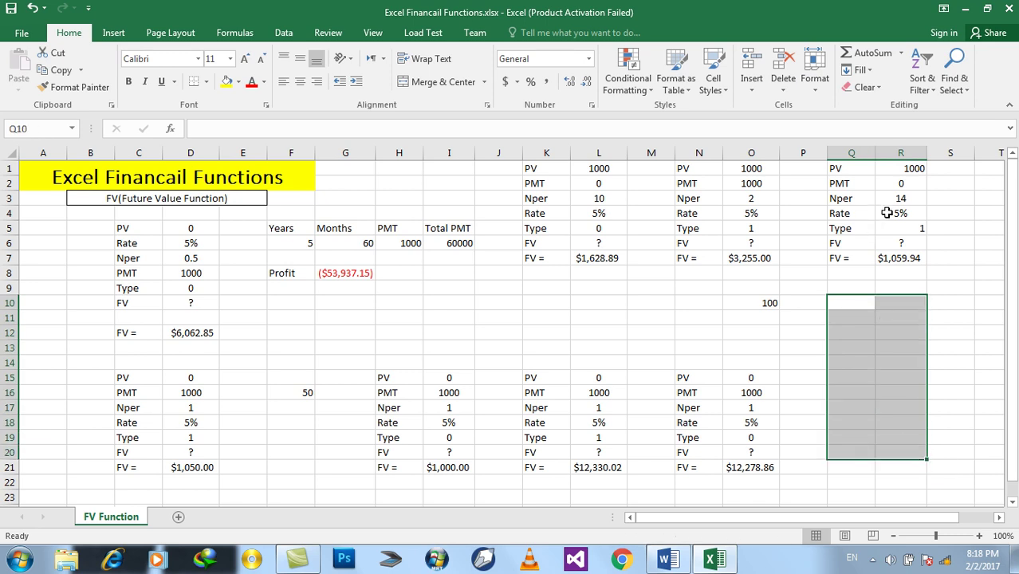
- Check the third table's R3 and R7, then delete the leftover 100 in O10
{"action": "left_click", "coordinate": [894, 198]}
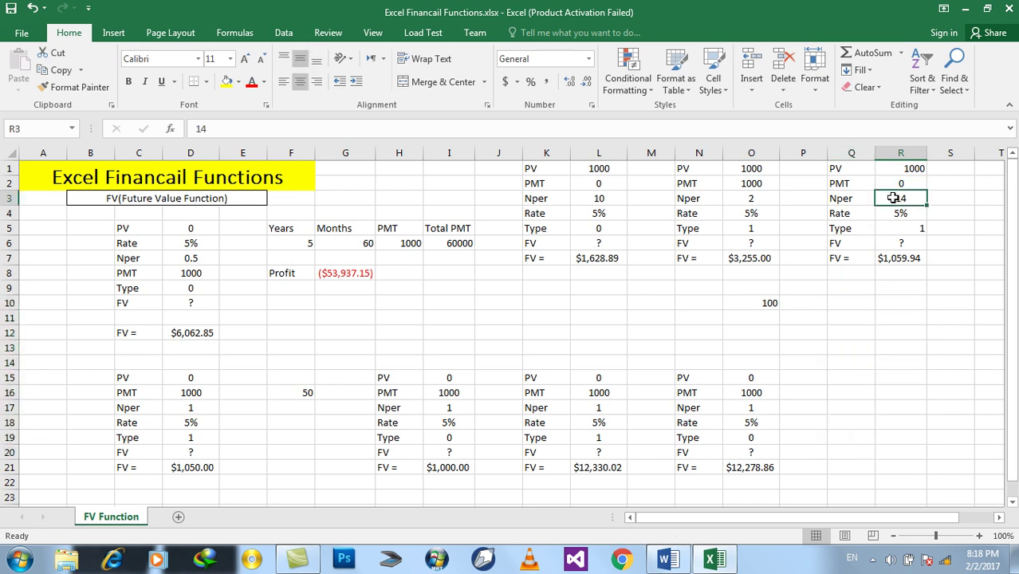
{"action": "left_click", "coordinate": [893, 254]}
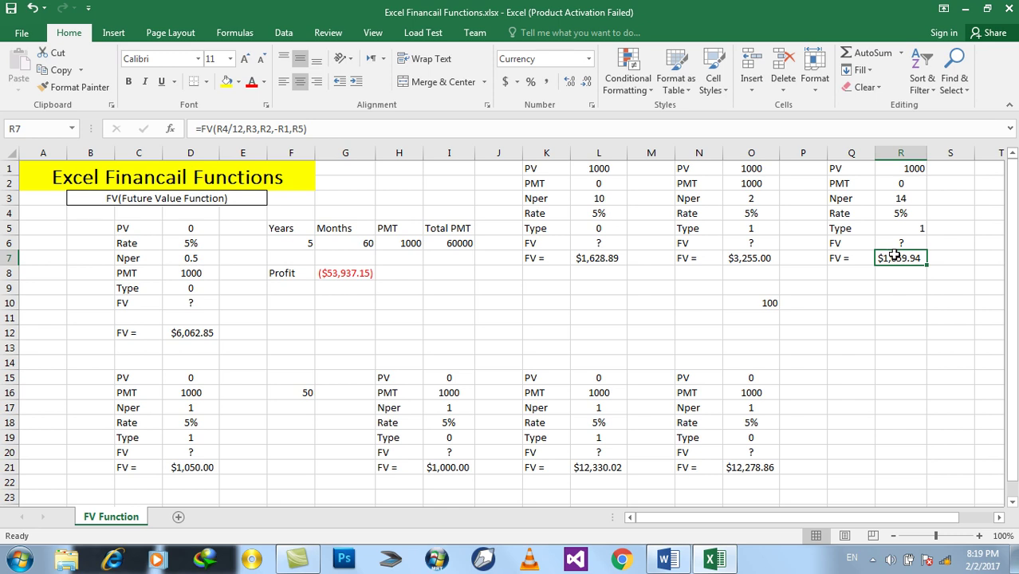
{"action": "left_click", "coordinate": [769, 300]}
{"action": "key", "text": "Delete"}
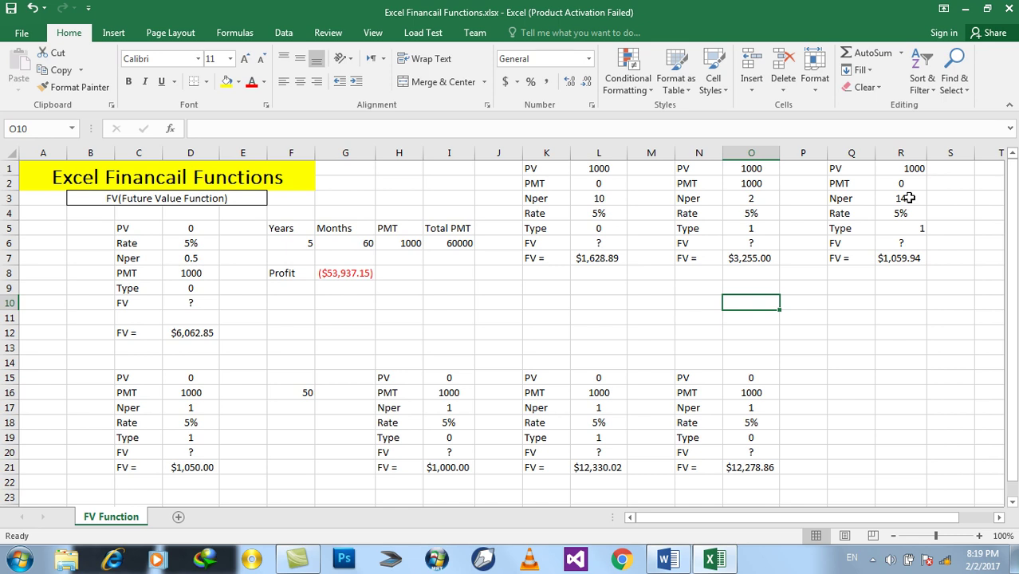
- Copy the PV-to-FV row labels into Q10:Q16 for a new table
{"action": "left_click_drag", "start_coordinate": [848, 170], "coordinate": [852, 262]}
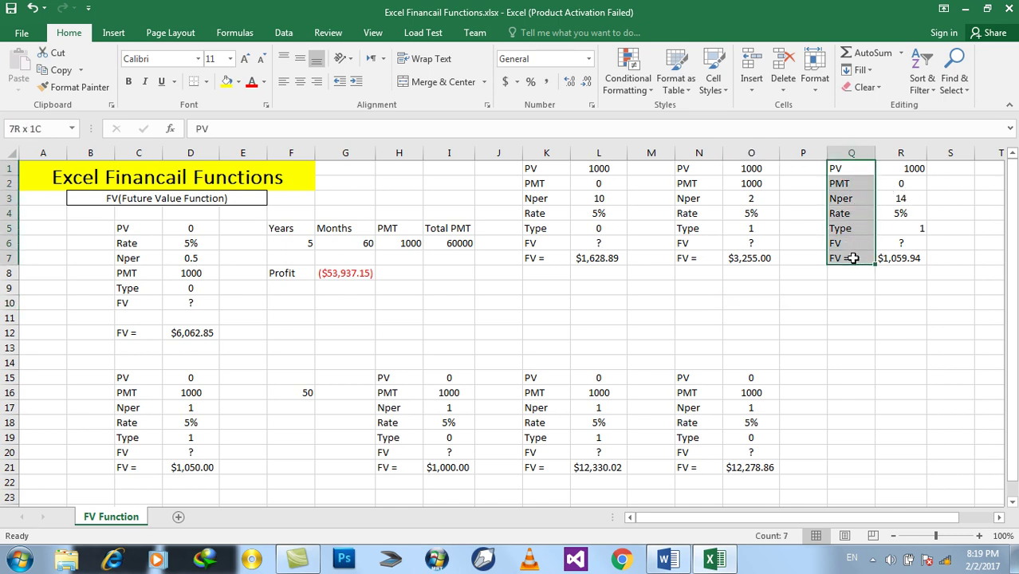
{"action": "key", "text": "ctrl+c"}
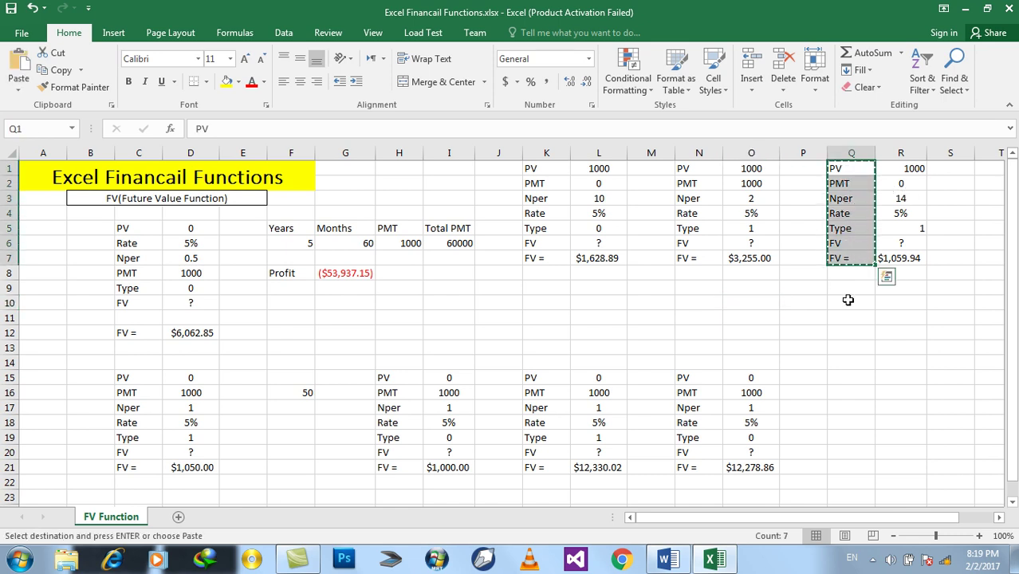
{"action": "left_click", "coordinate": [847, 302]}
{"action": "key", "text": "ctrl+v"}
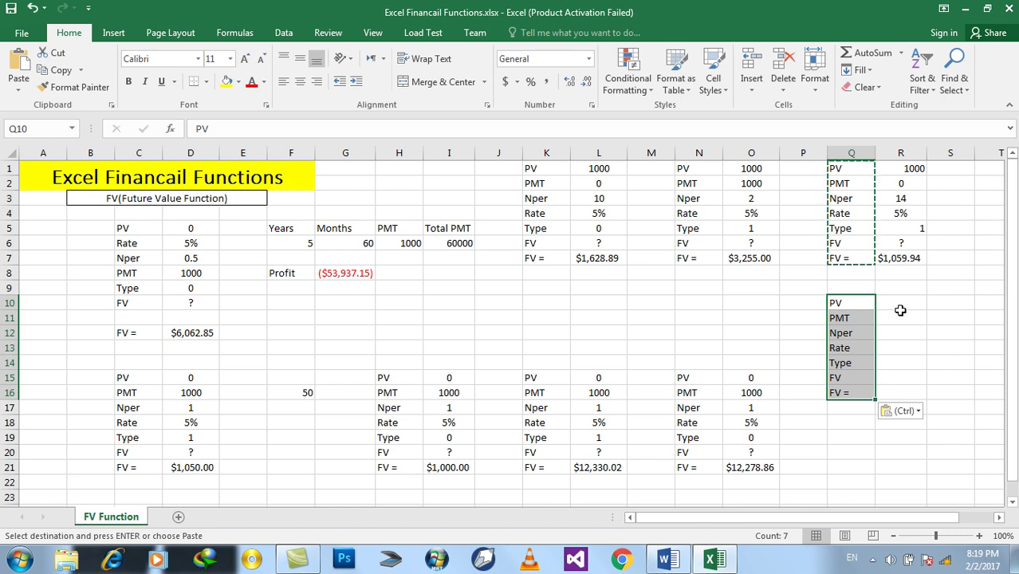
{"action": "key", "text": "Escape"}
- Set Nper in R12 to 36, discarding a 3-year trial and =r12*12 helper
{"action": "left_click", "coordinate": [895, 328]}
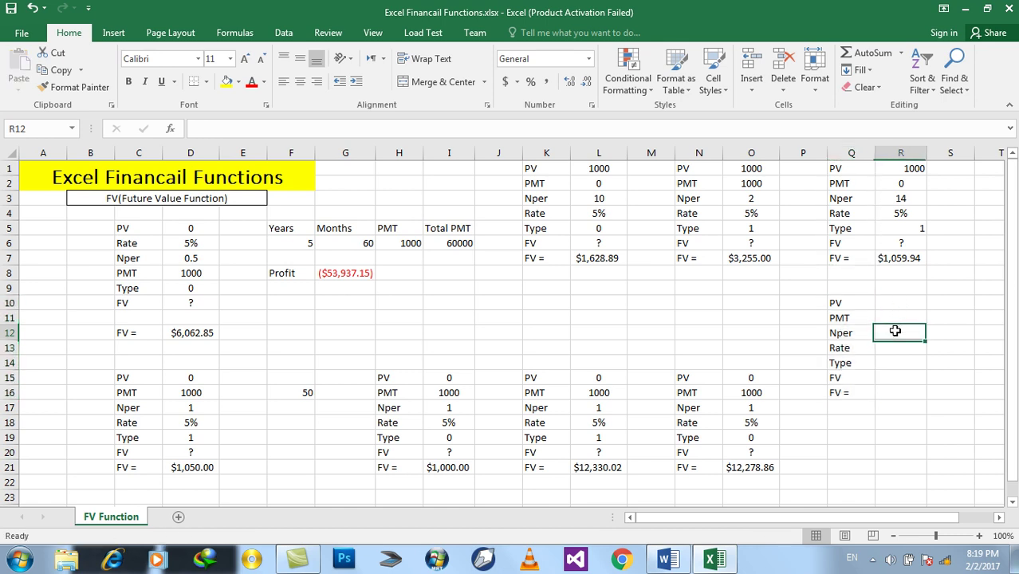
{"action": "type", "text": "3"}
{"action": "left_click", "coordinate": [934, 421]}
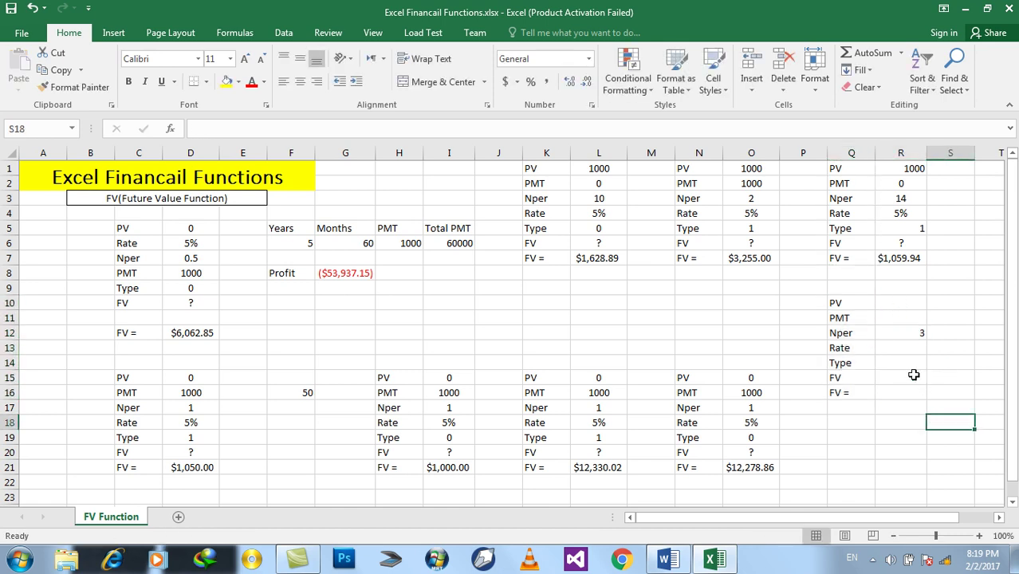
{"action": "left_click", "coordinate": [903, 335]}
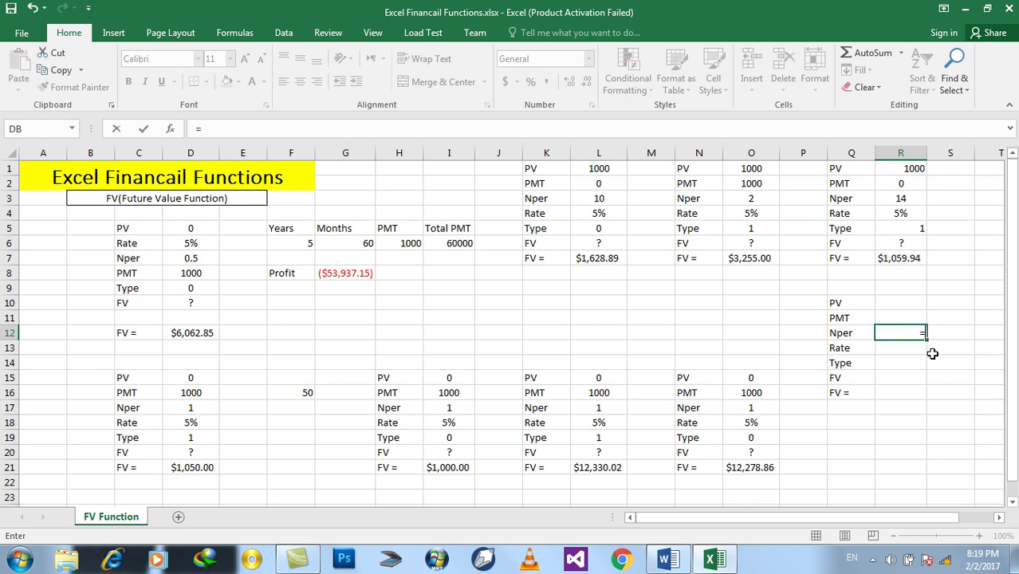
{"action": "key", "text": "Right"}
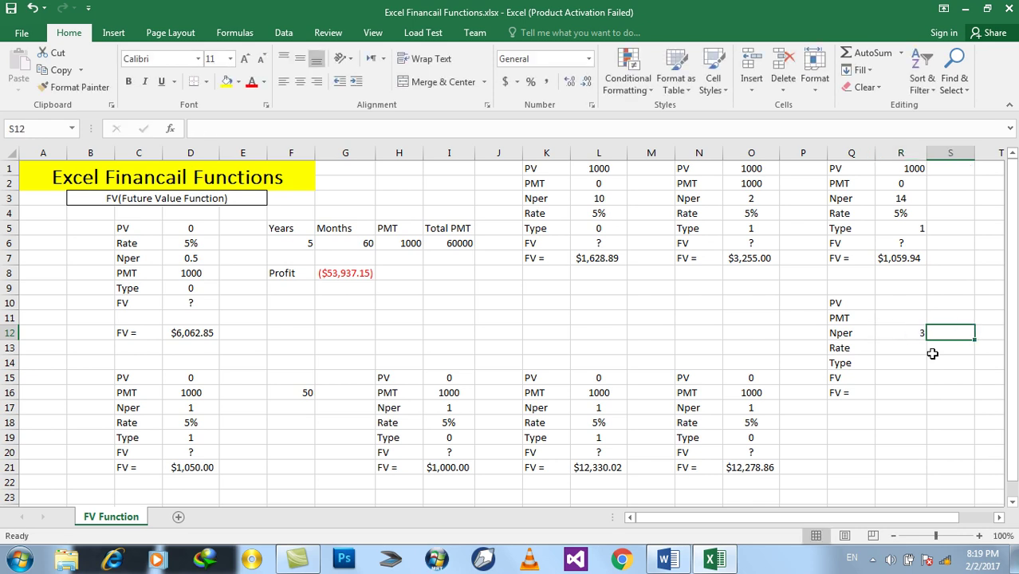
{"action": "type", "text": "="}
{"action": "type", "text": "r12*12"}
{"action": "key", "text": "Return"}
{"action": "key", "text": "Up"}
{"action": "key", "text": "Delete"}
{"action": "key", "text": "Left"}
{"action": "key", "text": "Delete"}
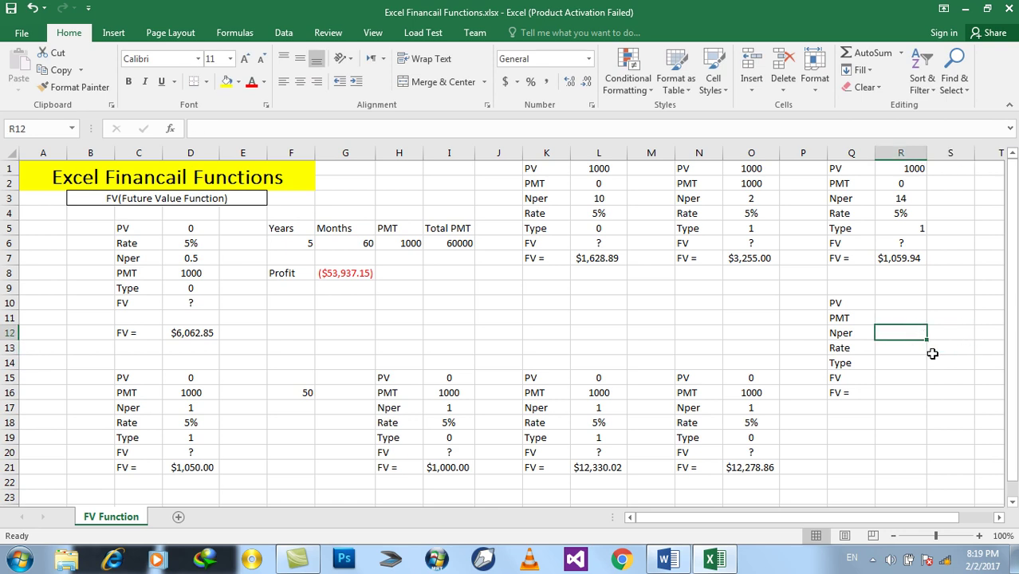
{"action": "type", "text": "36"}
{"action": "key", "text": "Return"}
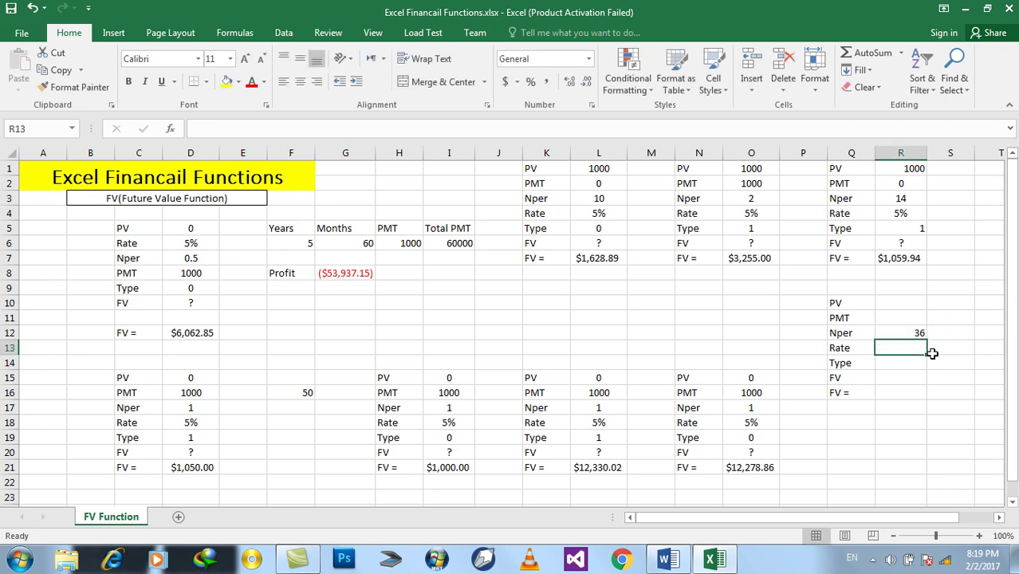
- Enter PV 1000, PMT 0, Rate 5%, Type 1 and FV placeholder ?
{"action": "key", "text": "Up"}
{"action": "key", "text": "Up"}
{"action": "key", "text": "Up"}
{"action": "type", "text": "1000"}
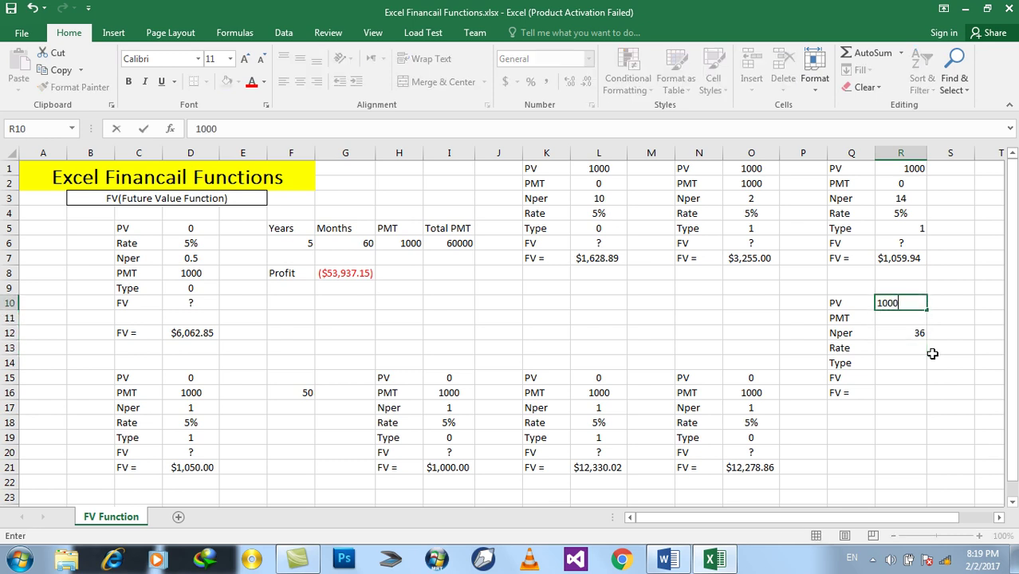
{"action": "key", "text": "Return"}
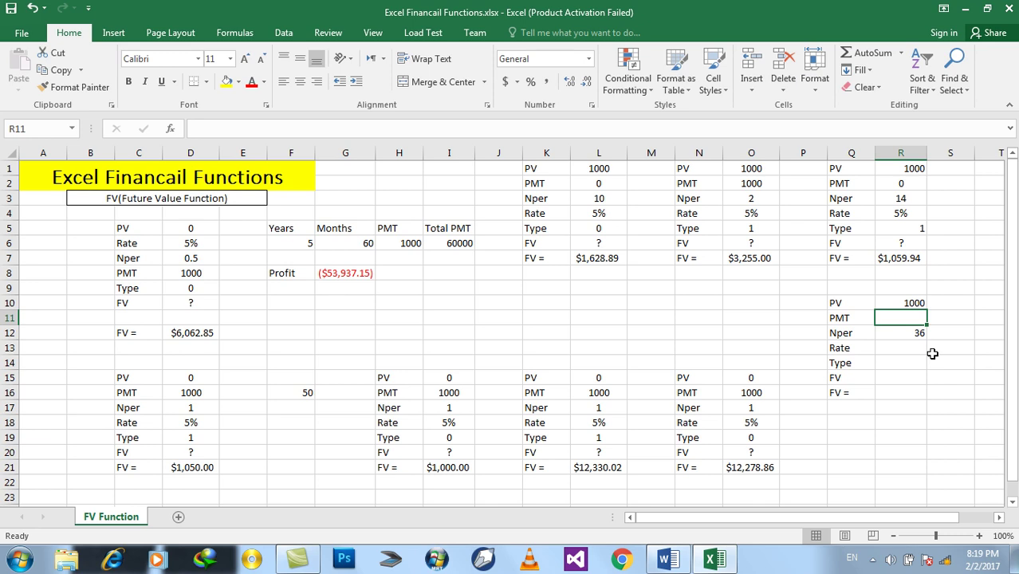
{"action": "type", "text": "0"}
{"action": "key", "text": "Return"}
{"action": "key", "text": "Return"}
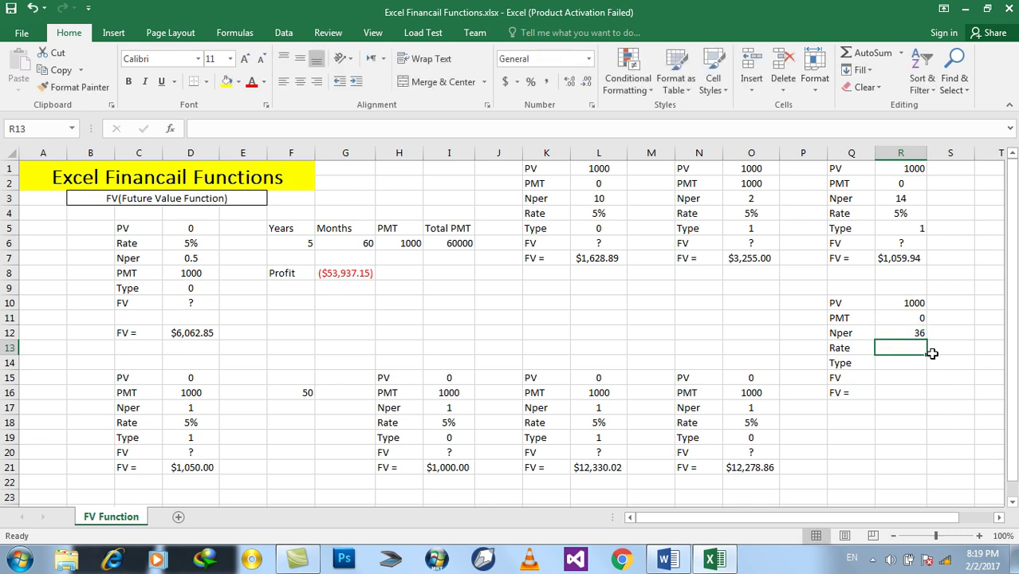
{"action": "type", "text": "5%"}
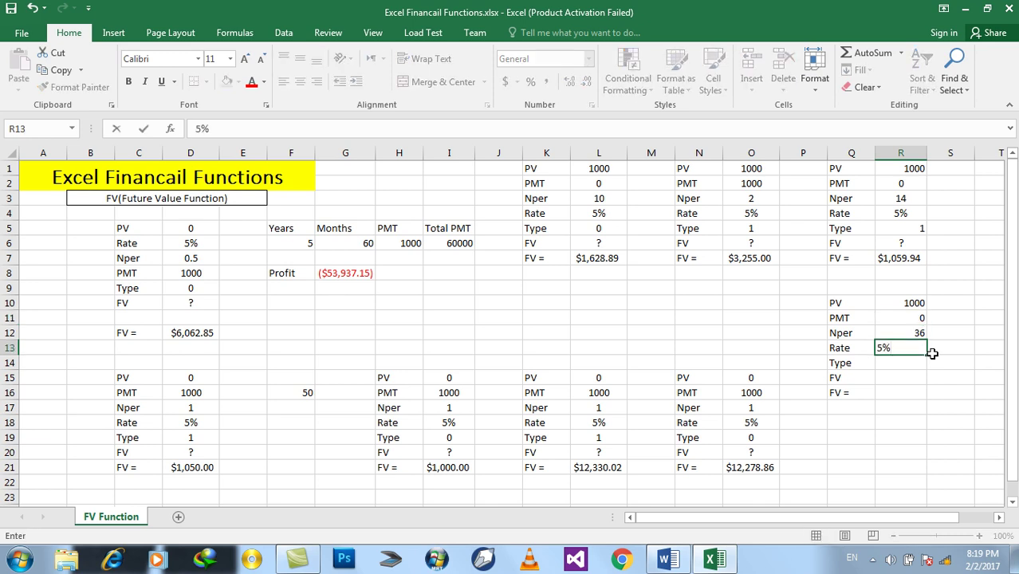
{"action": "key", "text": "Return"}
{"action": "type", "text": "1"}
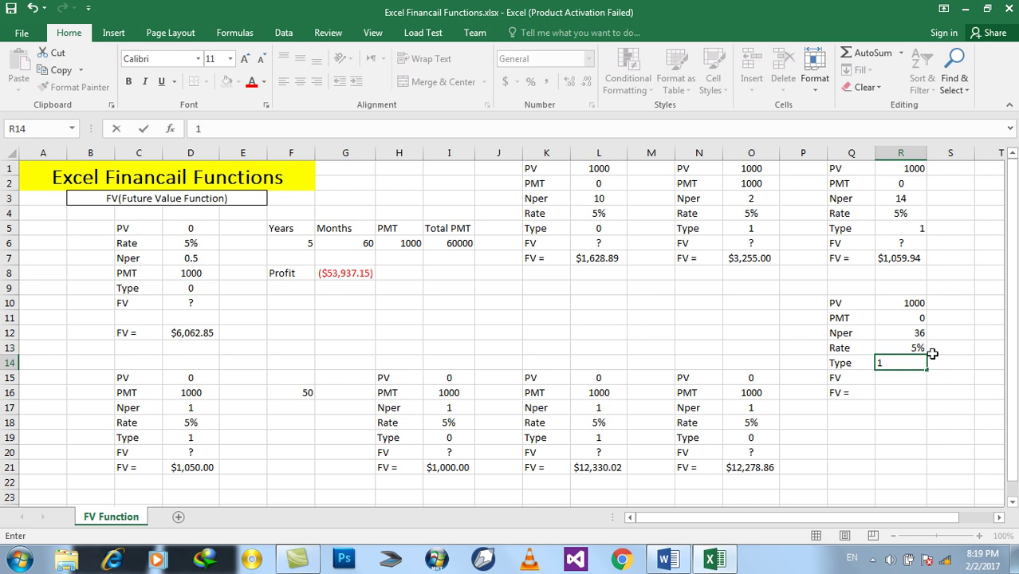
{"action": "key", "text": "Return"}
{"action": "type", "text": "?"}
{"action": "key", "text": "Return"}
{"action": "type", "text": "="}
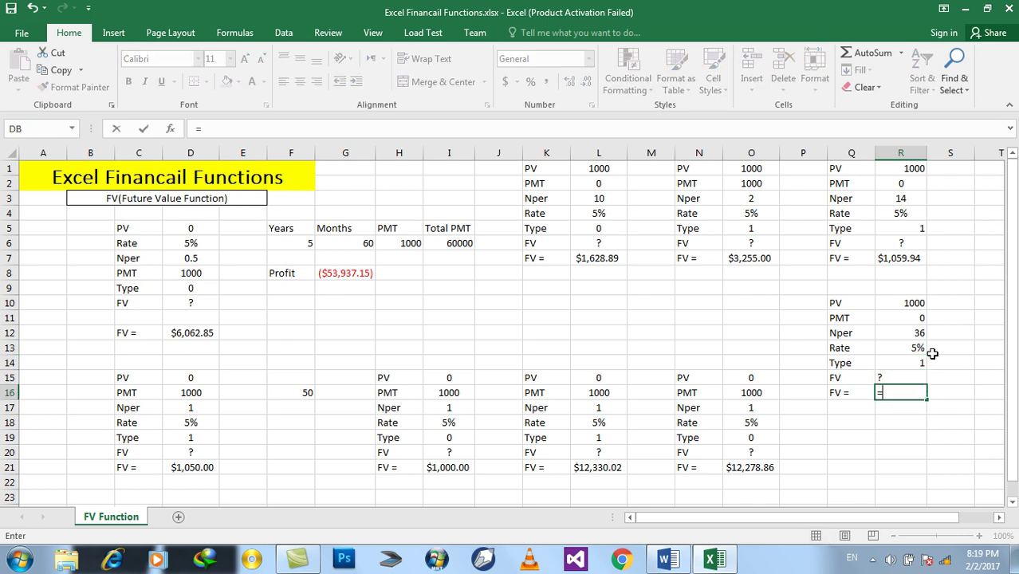
{"action": "type", "text": "FV("}
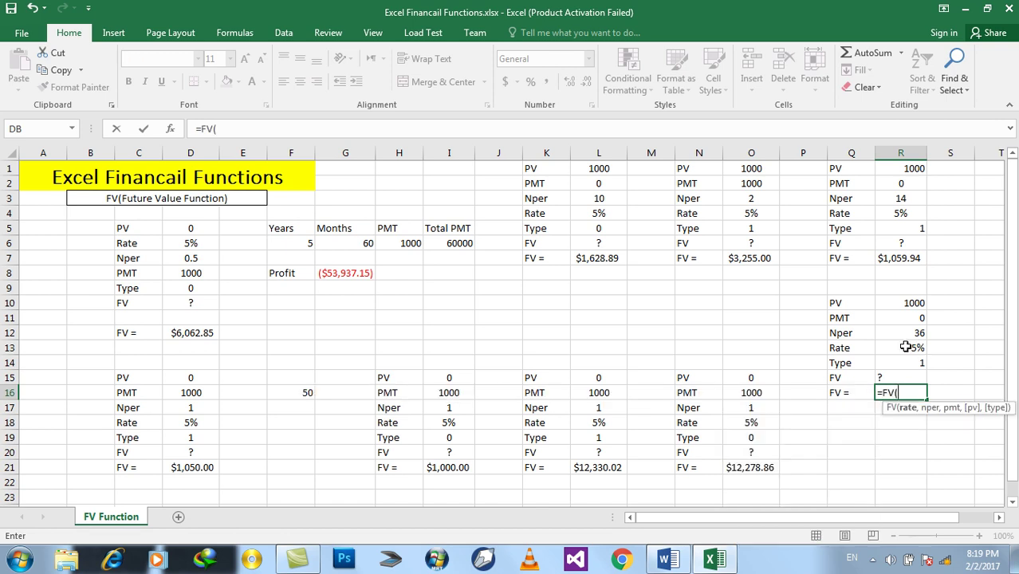
- Complete R16 as =FV(R13/12,R12,R11,-R10,R14), returning $1,161.47
{"action": "left_click", "coordinate": [905, 348]}
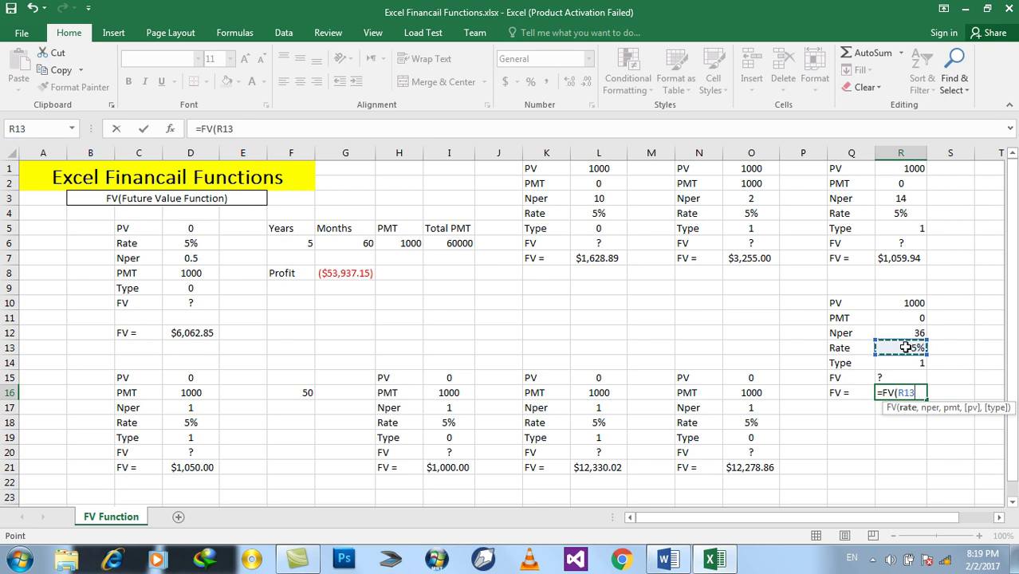
{"action": "type", "text": "/12,"}
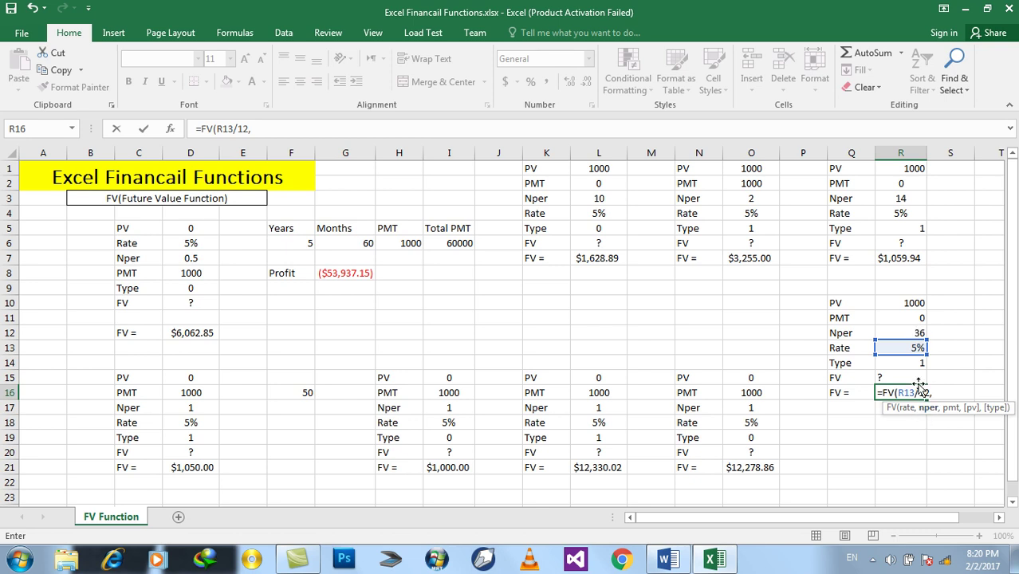
{"action": "left_click", "coordinate": [908, 332]}
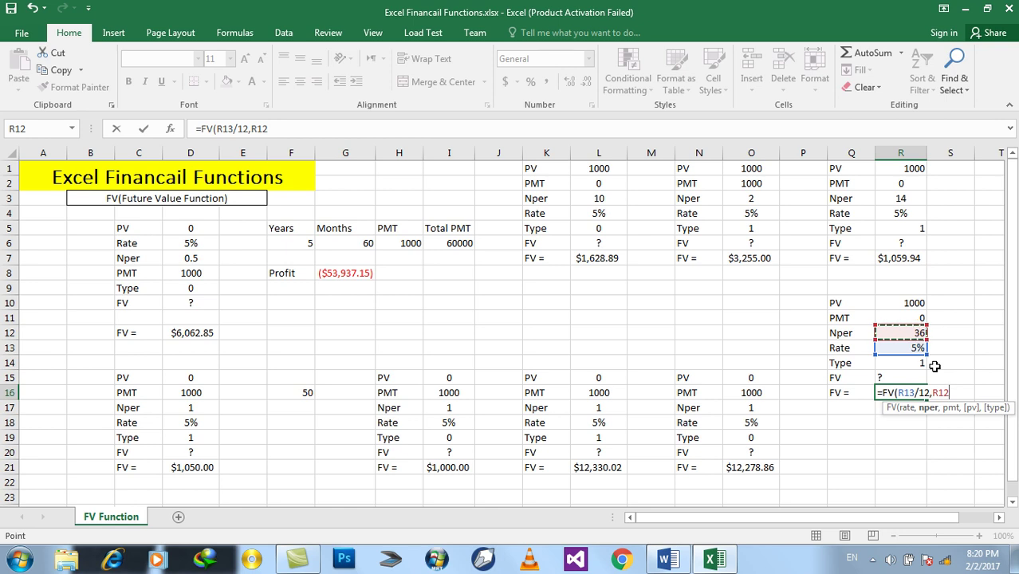
{"action": "type", "text": ","}
{"action": "left_click", "coordinate": [918, 316]}
{"action": "type", "text": ","}
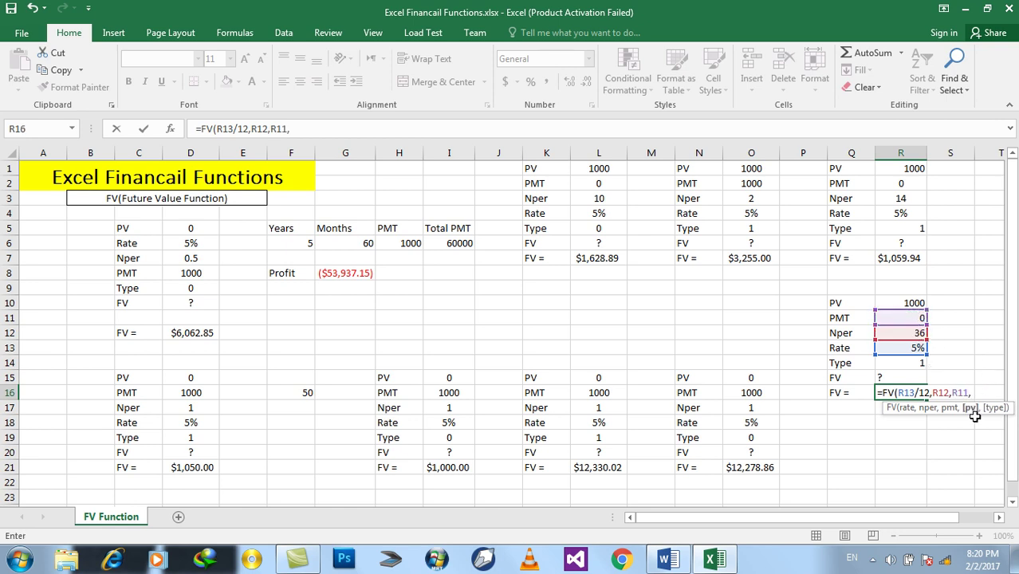
{"action": "left_click", "coordinate": [896, 301]}
{"action": "type", "text": ","}
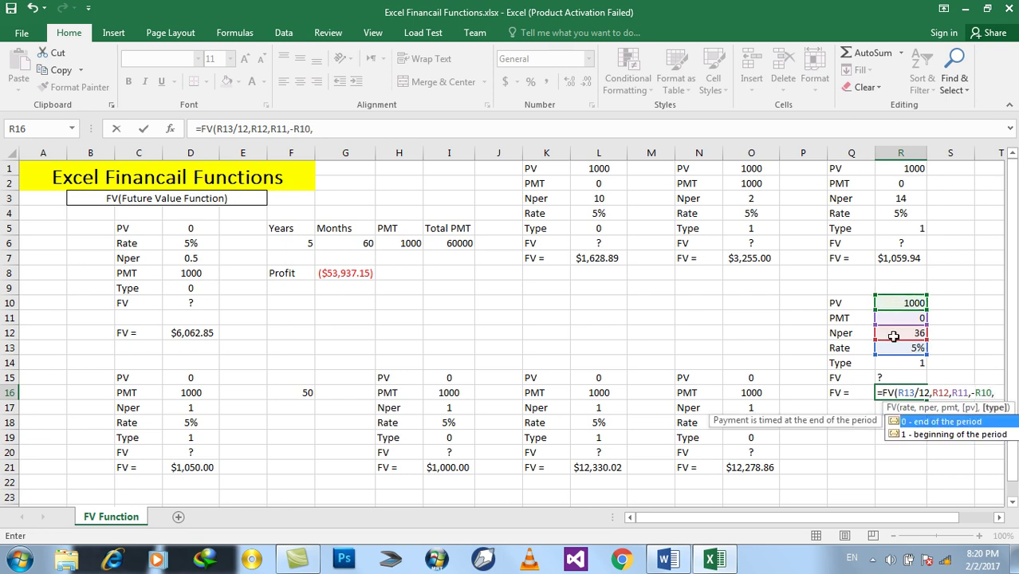
{"action": "left_click", "coordinate": [895, 365]}
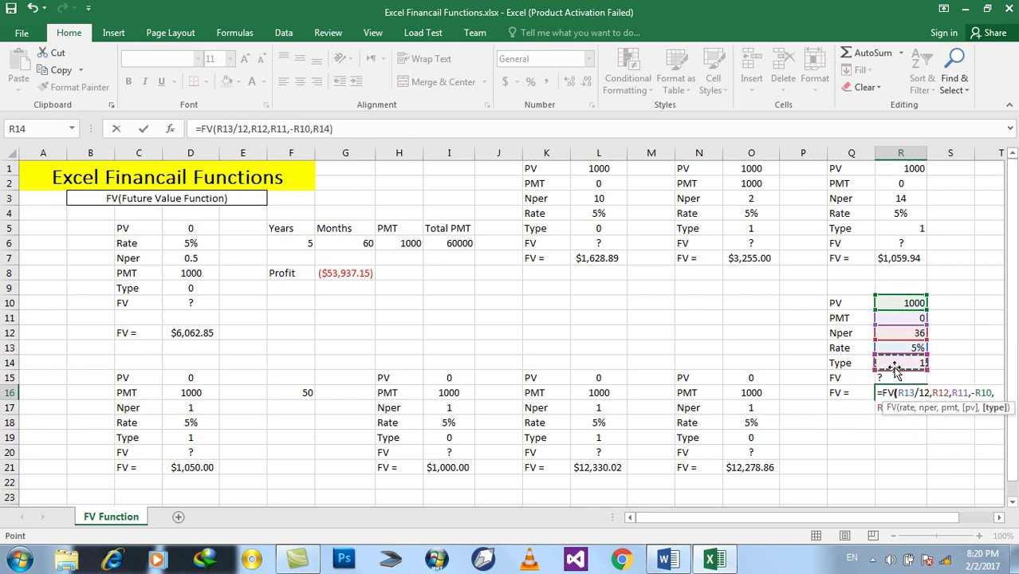
{"action": "key", "text": "Return"}
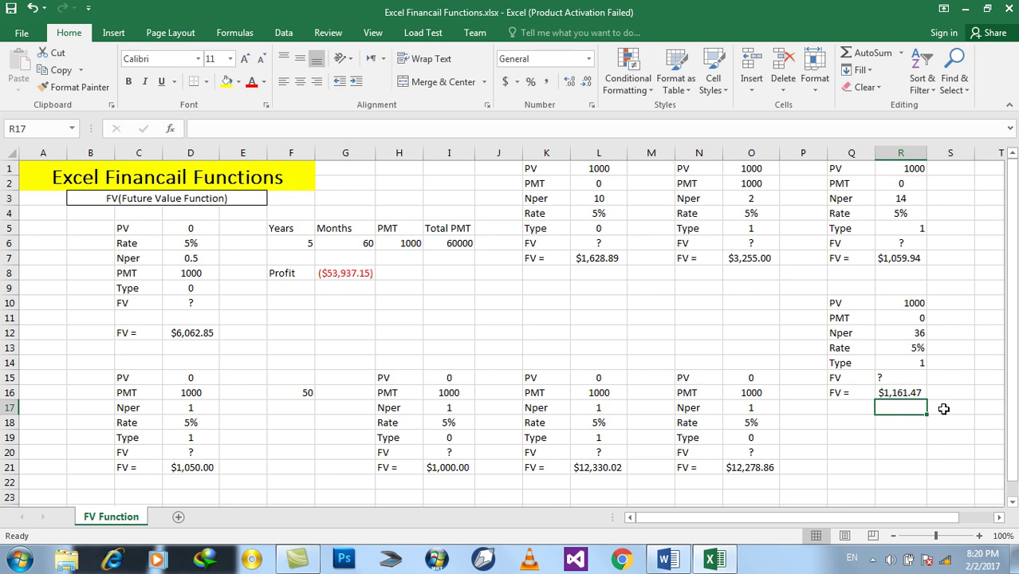
- Store 1161.47 in R18 as a check value and change Nper in R12 to 3
{"action": "key", "text": "Down"}
{"action": "type", "text": "11"}
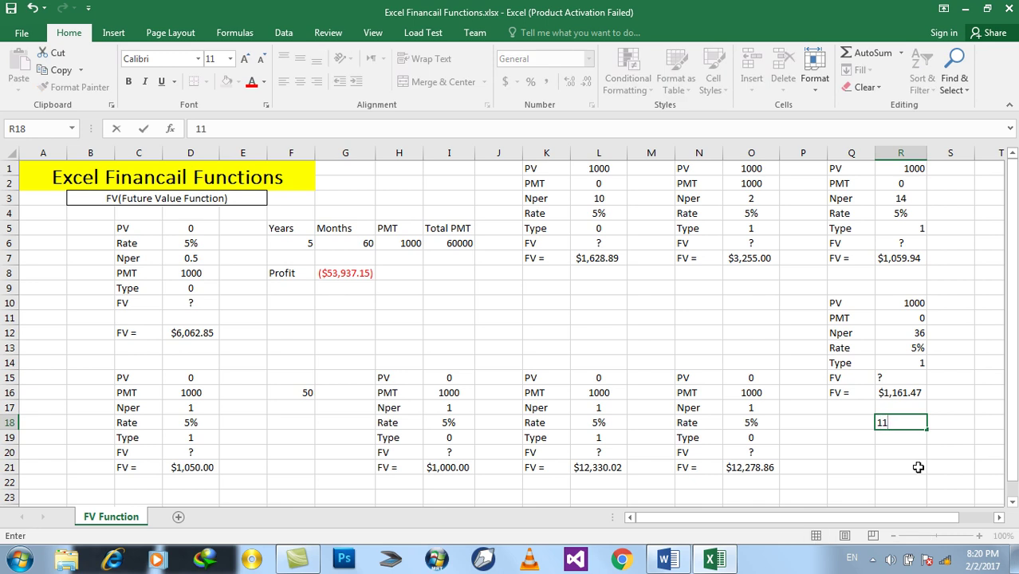
{"action": "type", "text": "61.47"}
{"action": "key", "text": "Return"}
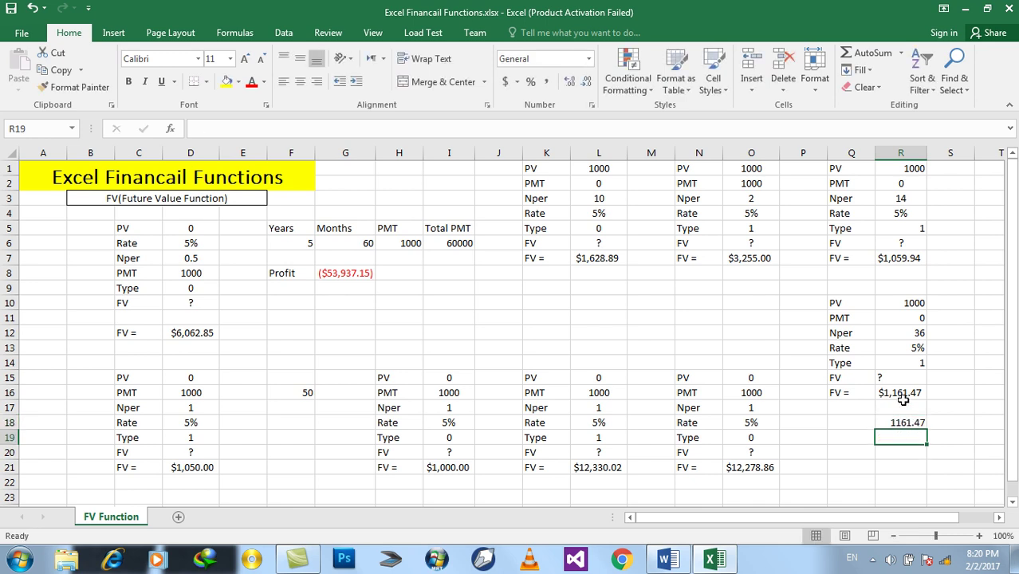
{"action": "left_click", "coordinate": [901, 397]}
{"action": "left_click", "coordinate": [911, 332]}
{"action": "type", "text": "3"}
{"action": "key", "text": "Return"}
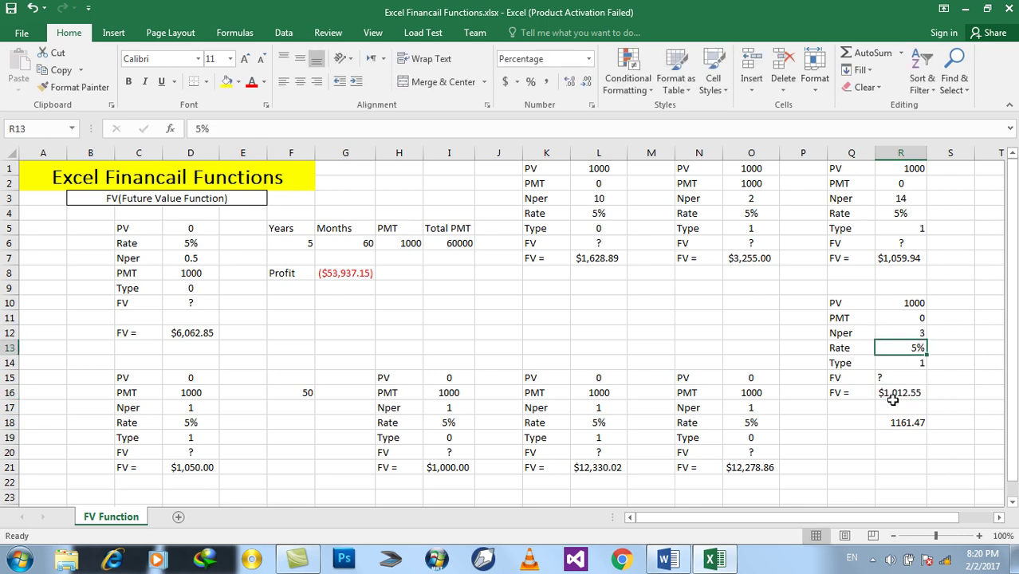
- Rewrite R16 as =FV(R13/12,R12*12,R11,-R10,R14), still giving $1,161.47
{"action": "left_click", "coordinate": [891, 399]}
{"action": "type", "text": "=FV("}
{"action": "left_click", "coordinate": [910, 348]}
{"action": "type", "text": "/12"}
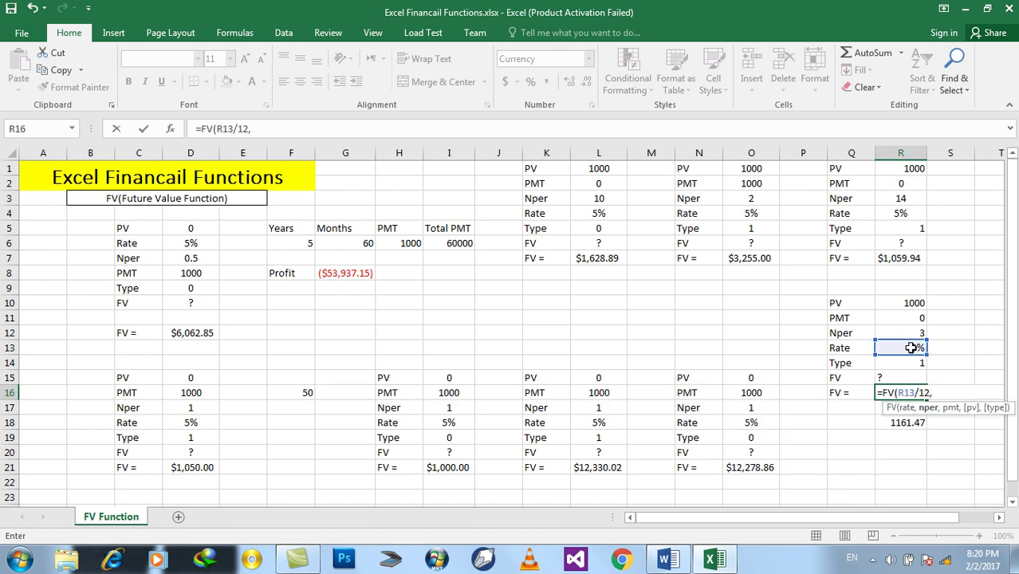
{"action": "type", "text": ","}
{"action": "left_click", "coordinate": [909, 329]}
{"action": "type", "text": "*12"}
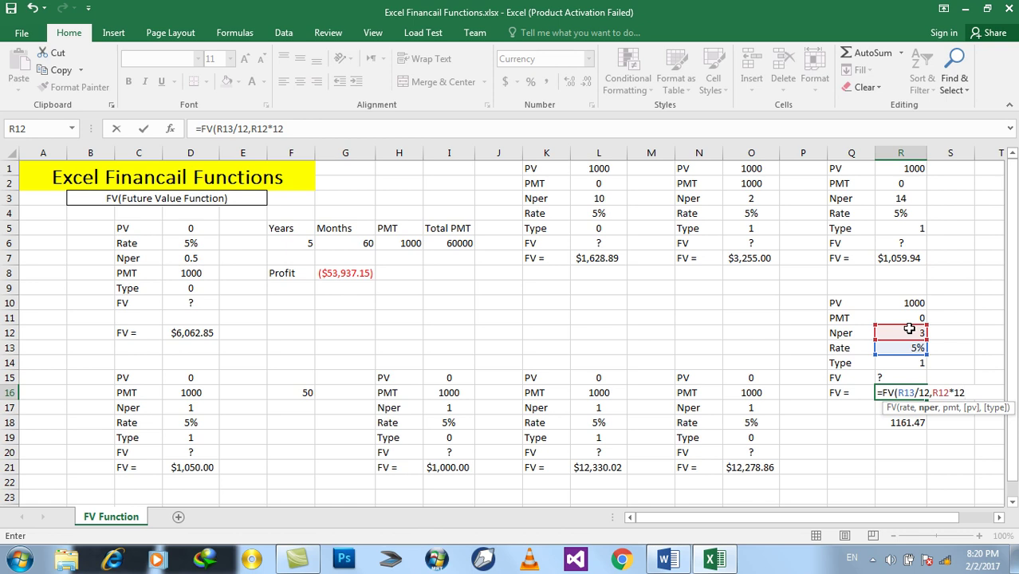
{"action": "type", "text": ","}
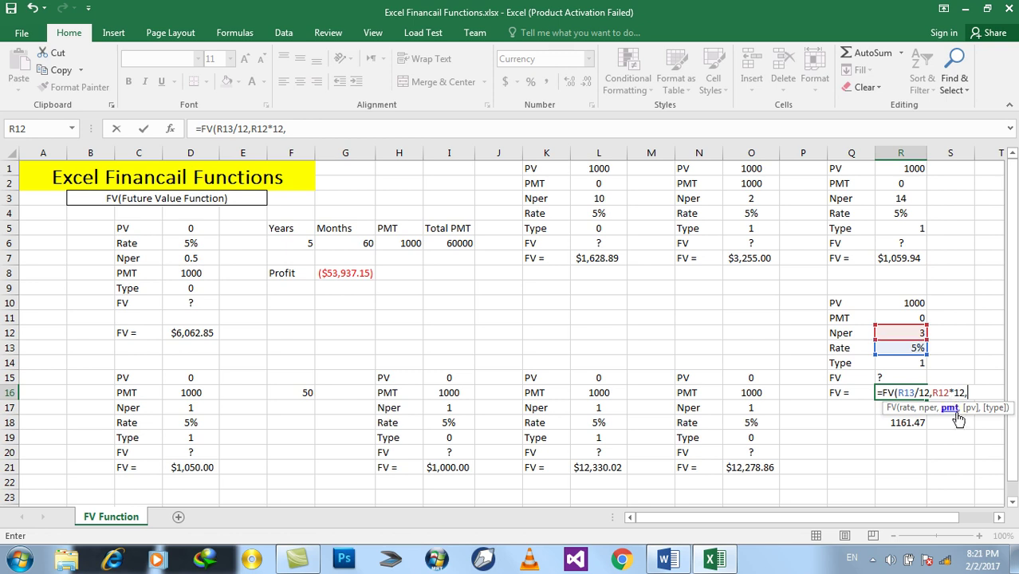
{"action": "left_click", "coordinate": [917, 317]}
{"action": "type", "text": ",-"}
{"action": "left_click", "coordinate": [905, 303]}
{"action": "type", "text": ","}
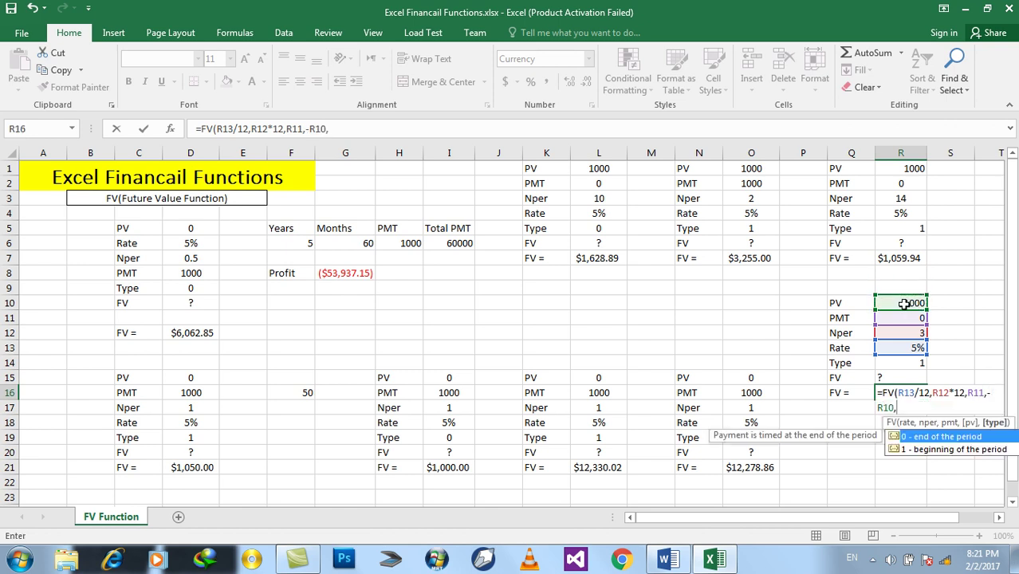
{"action": "left_click", "coordinate": [899, 362]}
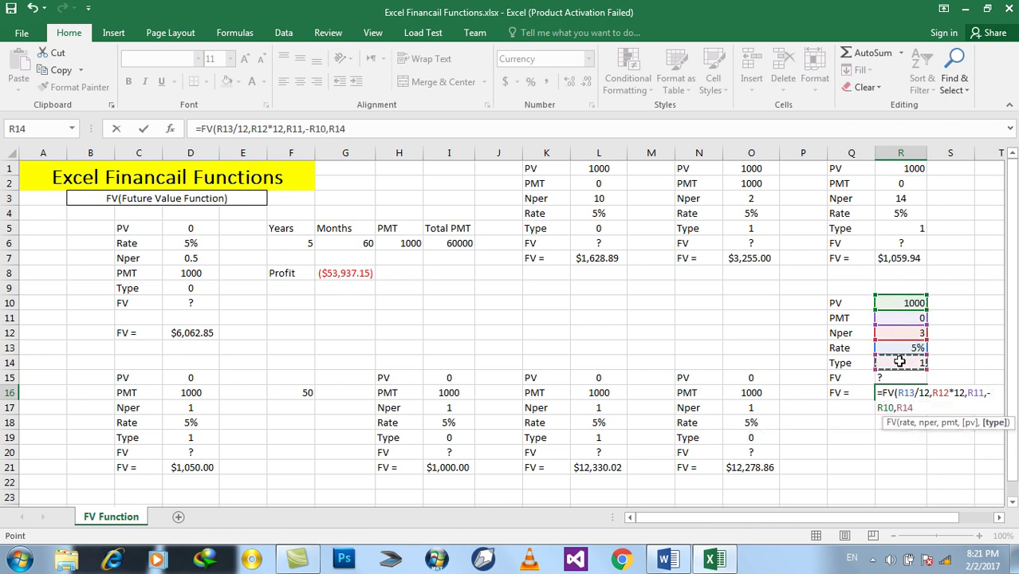
{"action": "key", "text": "Return"}
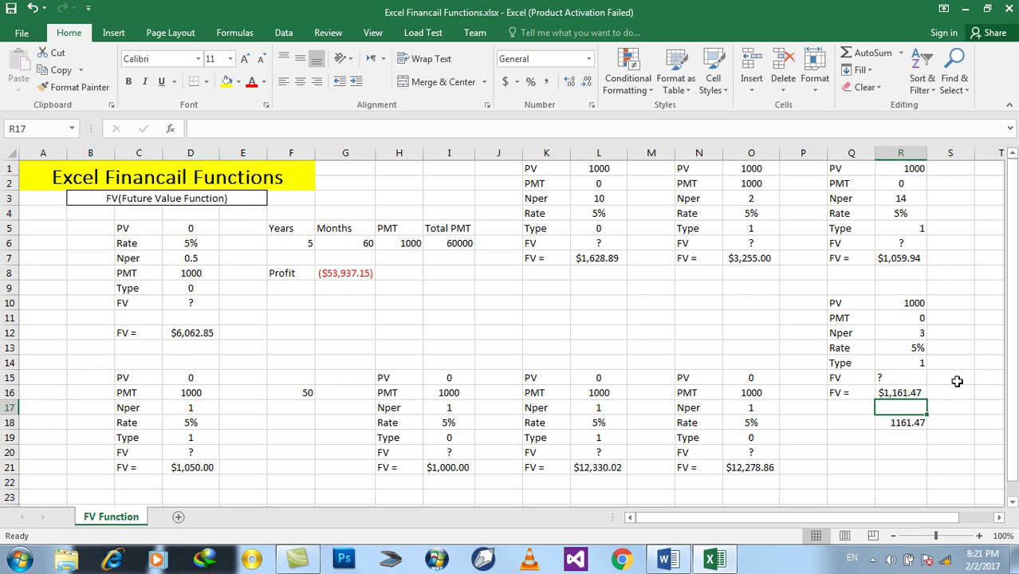
- Delete the 1161.47 check value from R18
{"action": "key", "text": "Down"}
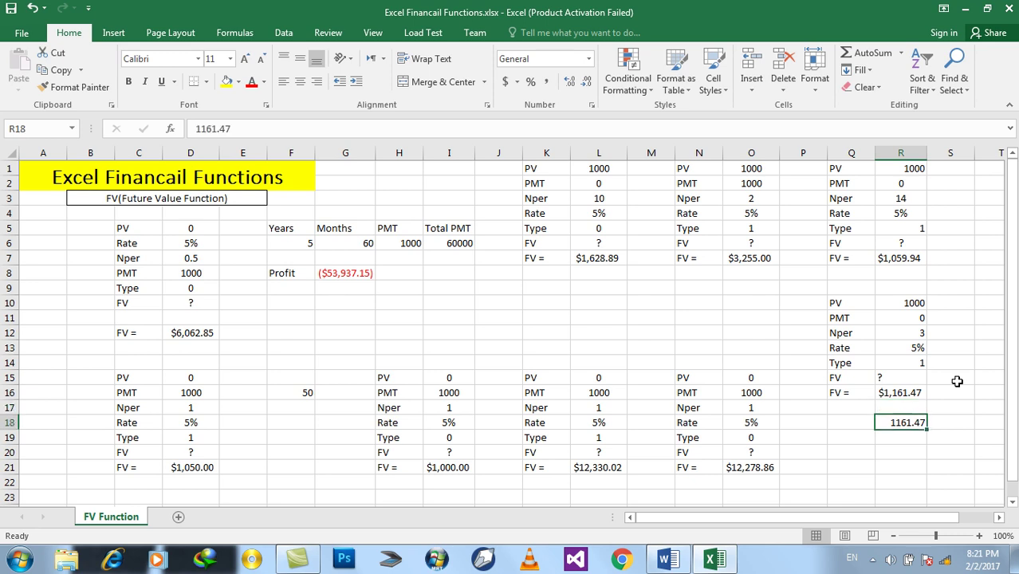
{"action": "key", "text": "Delete"}
{"action": "key", "text": "Up"}
{"action": "key", "text": "Up"}
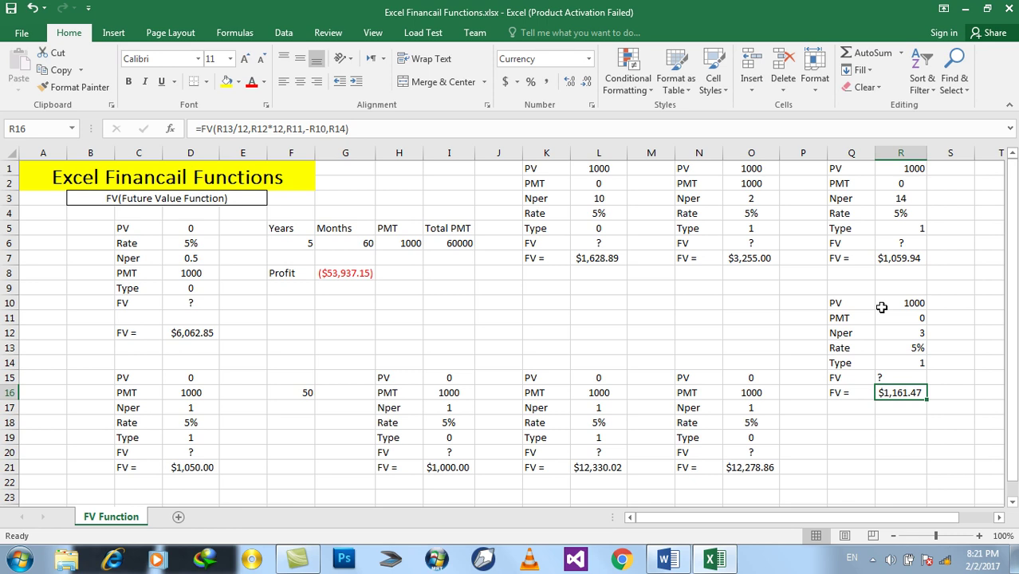
- Inspect R7's FV formula, then bring up the Word document on the FV function
{"action": "left_click", "coordinate": [897, 263]}
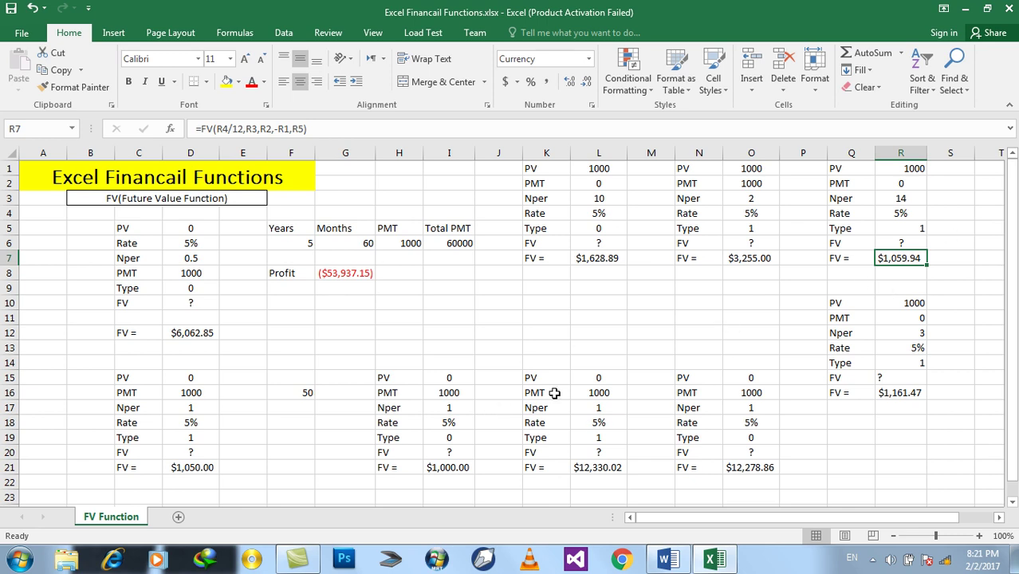
{"action": "left_click", "coordinate": [668, 558]}
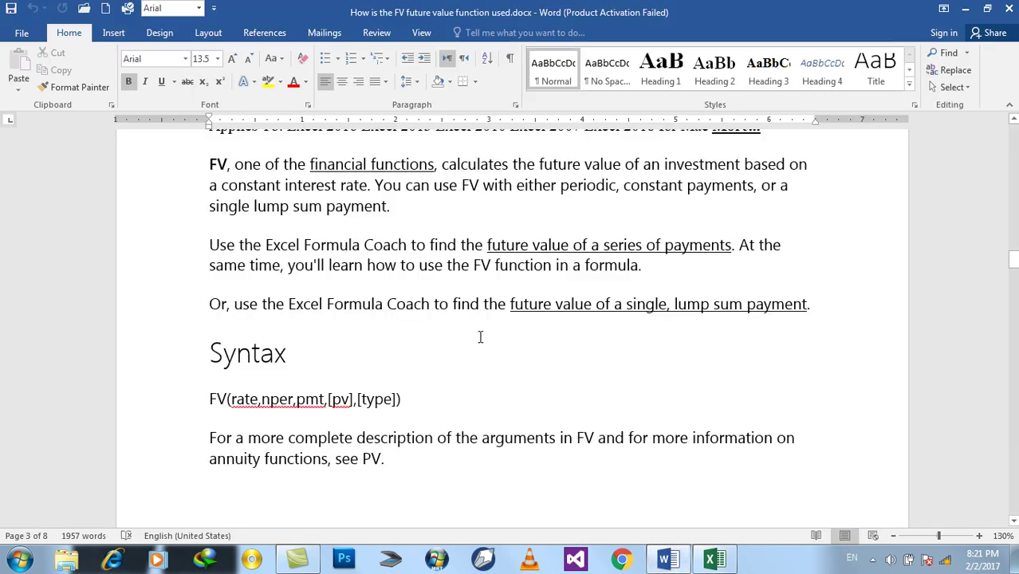
- Scroll the Word document down to page 8's $2,000-per-quarter, 4-year example
{"action": "scroll", "coordinate": [480, 338], "scroll_direction": "up", "scroll_amount": 5}
{"action": "scroll", "coordinate": [494, 348], "scroll_direction": "up", "scroll_amount": 5}
{"action": "scroll", "coordinate": [494, 349], "scroll_direction": "down", "scroll_amount": 3}
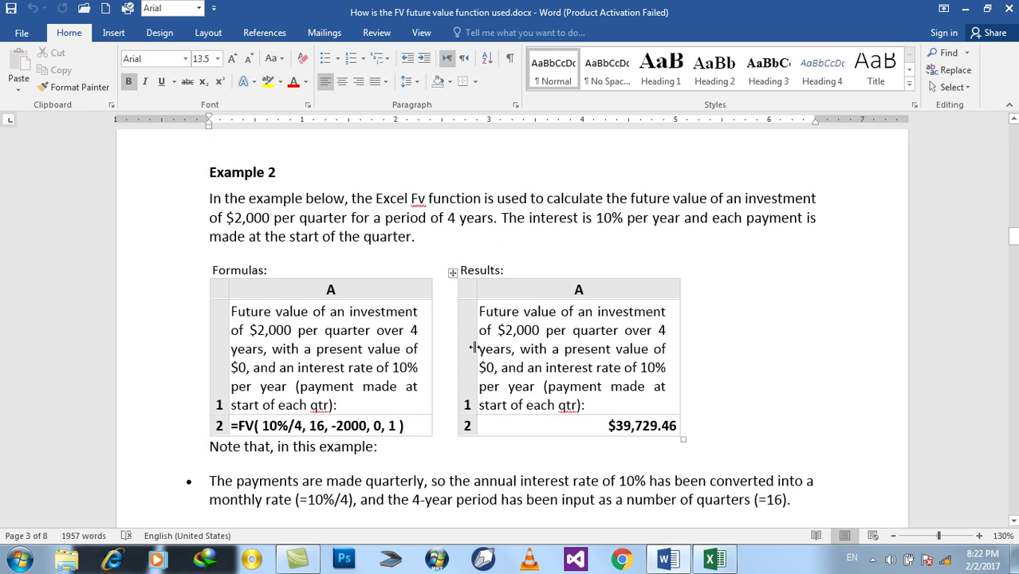
{"action": "scroll", "coordinate": [483, 341], "scroll_direction": "up", "scroll_amount": 3}
{"action": "scroll", "coordinate": [487, 338], "scroll_direction": "up", "scroll_amount": 5}
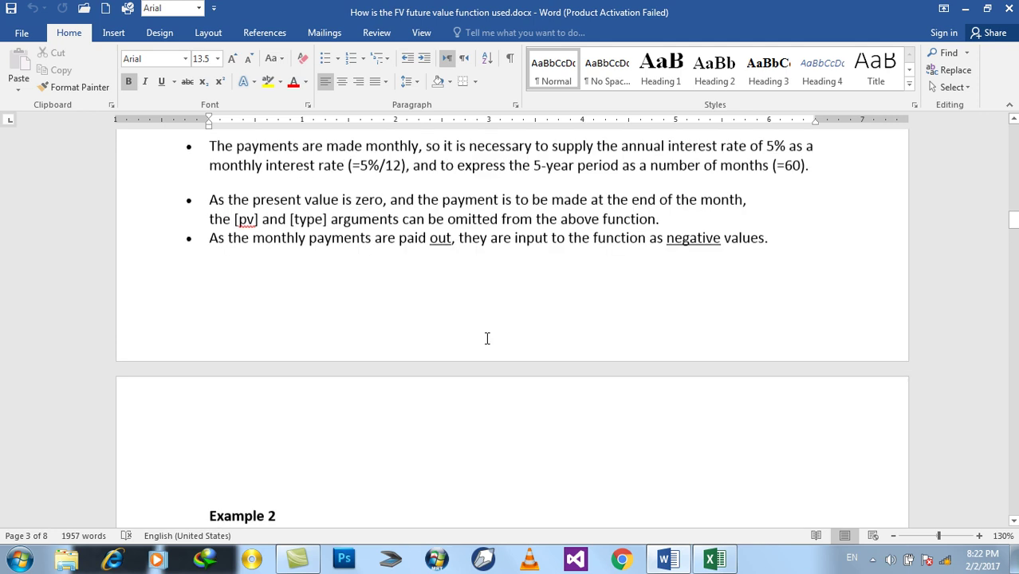
{"action": "scroll", "coordinate": [487, 338], "scroll_direction": "up", "scroll_amount": 7}
{"action": "scroll", "coordinate": [487, 338], "scroll_direction": "up", "scroll_amount": 3}
{"action": "scroll", "coordinate": [487, 338], "scroll_direction": "down", "scroll_amount": 2, "text": "ctrl"}
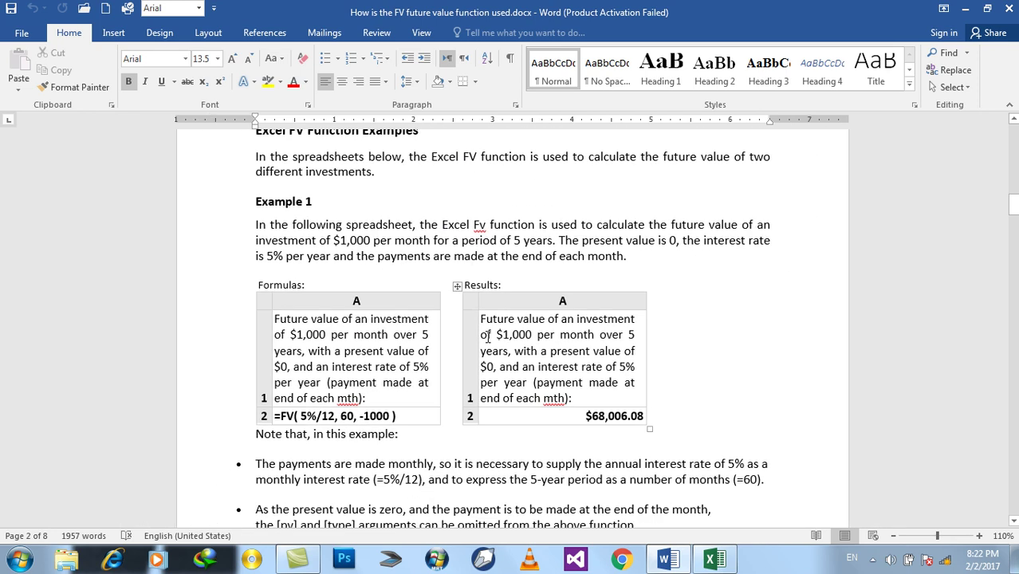
{"action": "scroll", "coordinate": [487, 337], "scroll_direction": "up", "scroll_amount": 4}
{"action": "scroll", "coordinate": [487, 337], "scroll_direction": "up", "scroll_amount": 6}
{"action": "scroll", "coordinate": [487, 337], "scroll_direction": "up", "scroll_amount": 6}
{"action": "scroll", "coordinate": [488, 336], "scroll_direction": "up", "scroll_amount": 6}
{"action": "scroll", "coordinate": [488, 336], "scroll_direction": "up", "scroll_amount": 5}
{"action": "scroll", "coordinate": [488, 336], "scroll_direction": "up", "scroll_amount": 4}
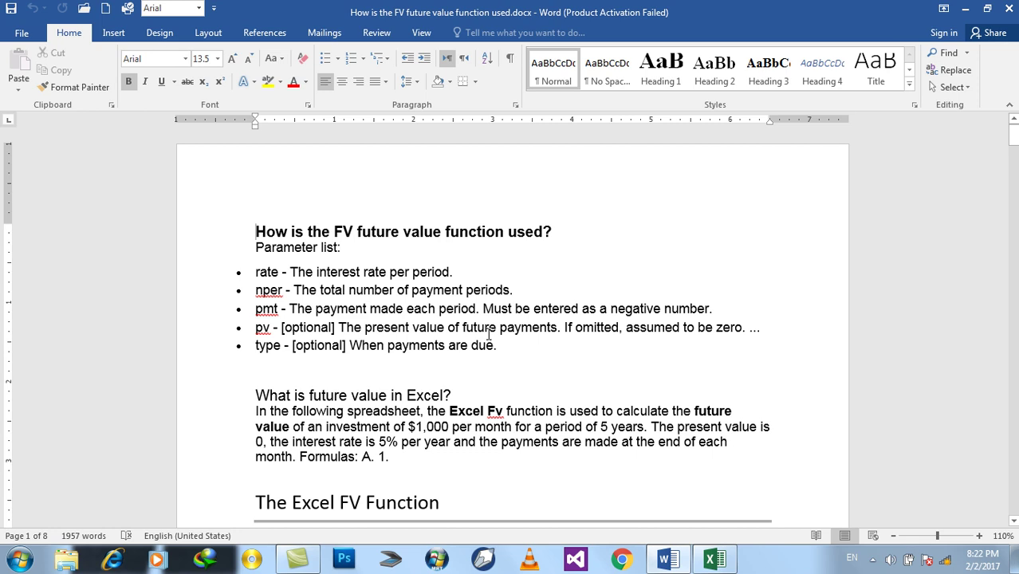
{"action": "scroll", "coordinate": [489, 335], "scroll_direction": "down", "scroll_amount": 6}
{"action": "scroll", "coordinate": [489, 335], "scroll_direction": "down", "scroll_amount": 6}
{"action": "scroll", "coordinate": [488, 335], "scroll_direction": "down", "scroll_amount": 6}
{"action": "scroll", "coordinate": [489, 335], "scroll_direction": "down", "scroll_amount": 5}
{"action": "scroll", "coordinate": [489, 334], "scroll_direction": "down", "scroll_amount": 3}
{"action": "scroll", "coordinate": [488, 335], "scroll_direction": "down", "scroll_amount": 6}
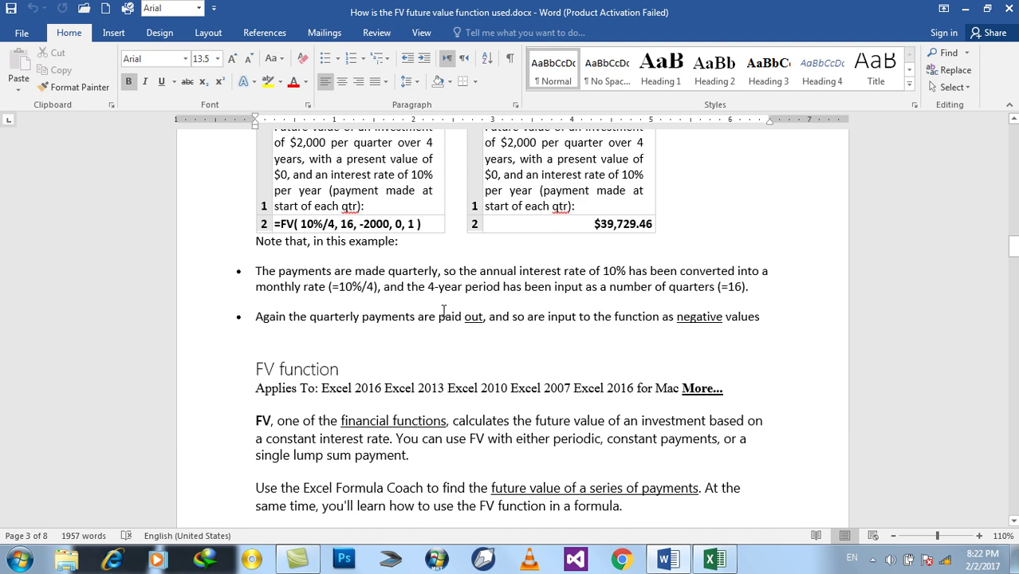
{"action": "scroll", "coordinate": [443, 311], "scroll_direction": "down", "scroll_amount": 5}
{"action": "scroll", "coordinate": [443, 311], "scroll_direction": "down", "scroll_amount": 4}
{"action": "scroll", "coordinate": [443, 311], "scroll_direction": "down", "scroll_amount": 5}
{"action": "scroll", "coordinate": [443, 311], "scroll_direction": "down", "scroll_amount": 1}
{"action": "scroll", "coordinate": [443, 311], "scroll_direction": "down", "scroll_amount": 7}
{"action": "scroll", "coordinate": [443, 311], "scroll_direction": "down", "scroll_amount": 4}
{"action": "scroll", "coordinate": [443, 311], "scroll_direction": "down", "scroll_amount": 2}
{"action": "scroll", "coordinate": [443, 311], "scroll_direction": "down", "scroll_amount": 4}
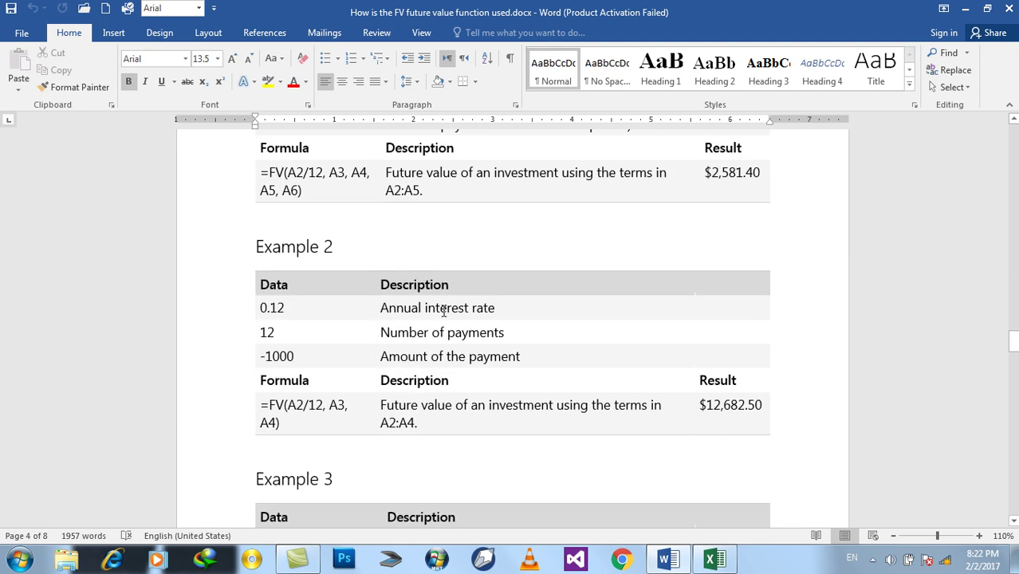
{"action": "scroll", "coordinate": [443, 311], "scroll_direction": "down", "scroll_amount": 6}
{"action": "scroll", "coordinate": [443, 311], "scroll_direction": "down", "scroll_amount": 6}
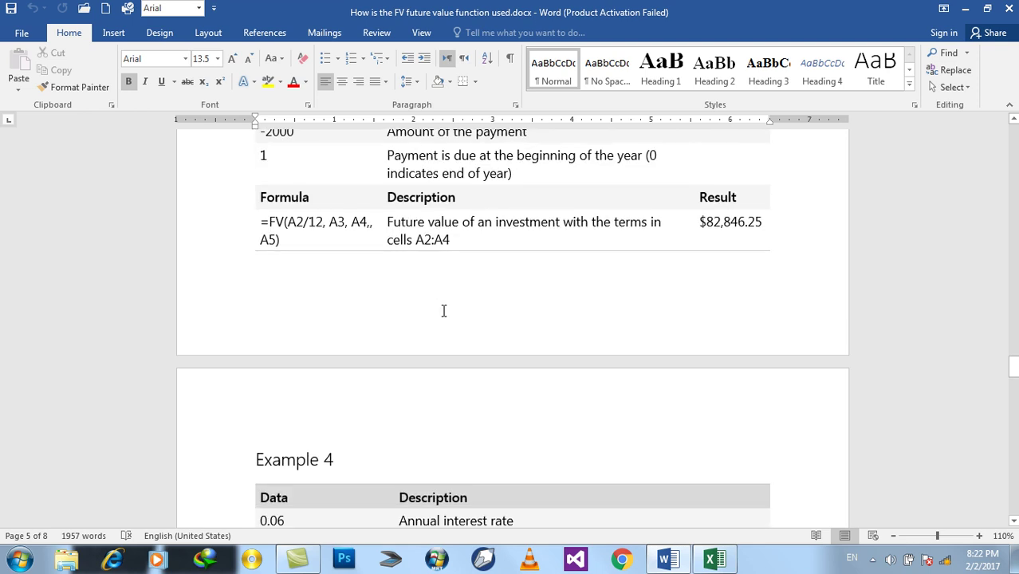
{"action": "scroll", "coordinate": [443, 311], "scroll_direction": "down", "scroll_amount": 7}
{"action": "scroll", "coordinate": [443, 311], "scroll_direction": "down", "scroll_amount": 3}
{"action": "scroll", "coordinate": [443, 311], "scroll_direction": "down", "scroll_amount": 6}
{"action": "scroll", "coordinate": [444, 310], "scroll_direction": "down", "scroll_amount": 7}
{"action": "scroll", "coordinate": [444, 311], "scroll_direction": "down", "scroll_amount": 9}
{"action": "scroll", "coordinate": [443, 312], "scroll_direction": "down", "scroll_amount": 7}
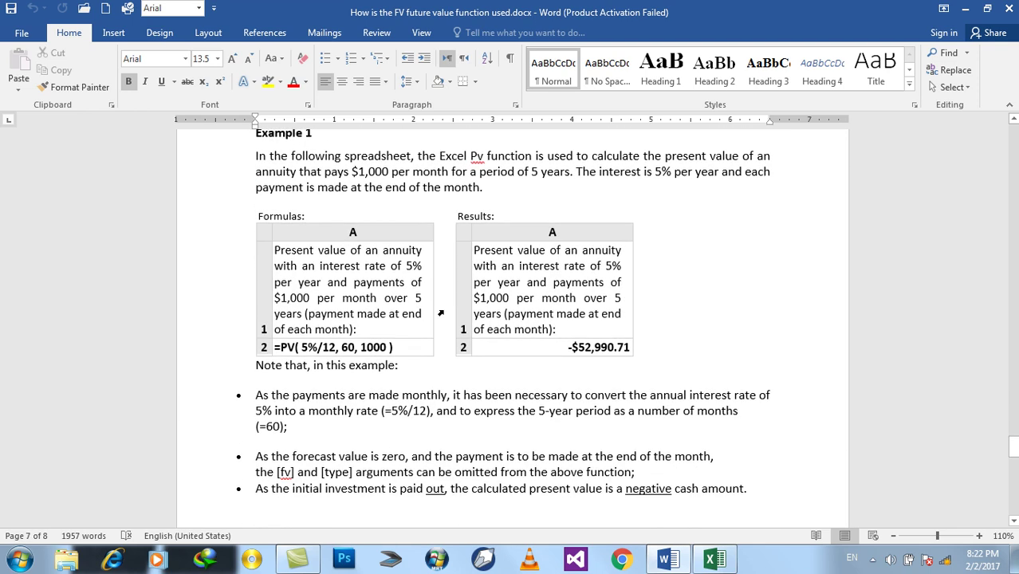
{"action": "scroll", "coordinate": [441, 313], "scroll_direction": "down", "scroll_amount": 6}
{"action": "scroll", "coordinate": [443, 312], "scroll_direction": "down", "scroll_amount": 9}
{"action": "scroll", "coordinate": [444, 311], "scroll_direction": "down", "scroll_amount": 5}
{"action": "scroll", "coordinate": [444, 311], "scroll_direction": "up", "scroll_amount": 2}
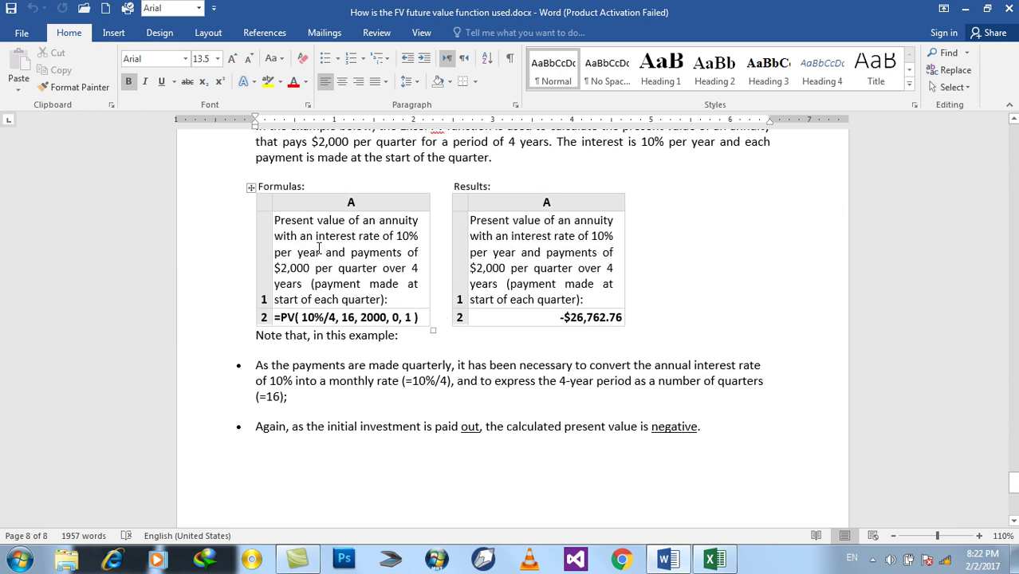
{"action": "scroll", "coordinate": [322, 247], "scroll_direction": "up", "scroll_amount": 1}
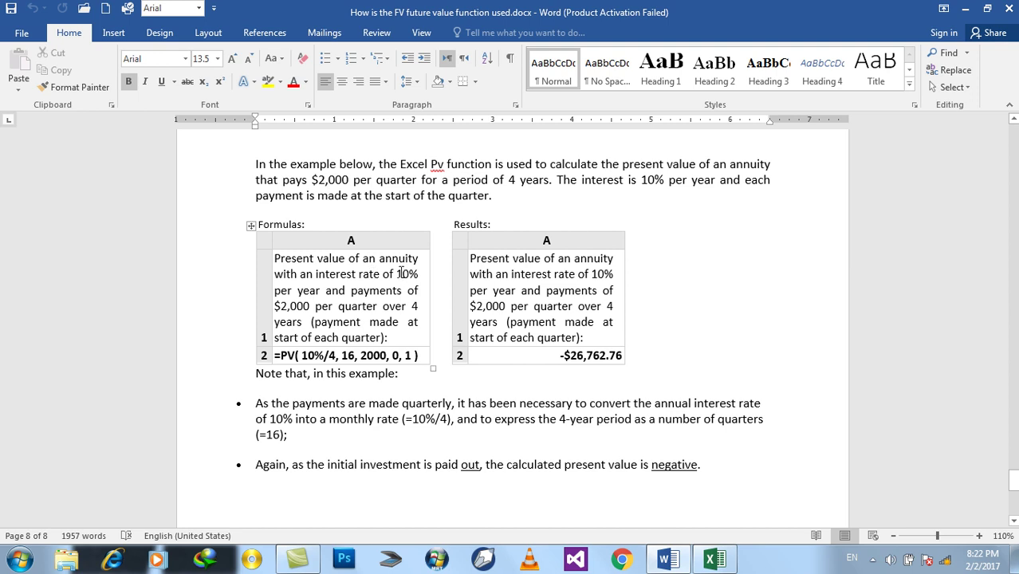
{"action": "left_click_drag", "start_coordinate": [395, 273], "coordinate": [417, 276]}
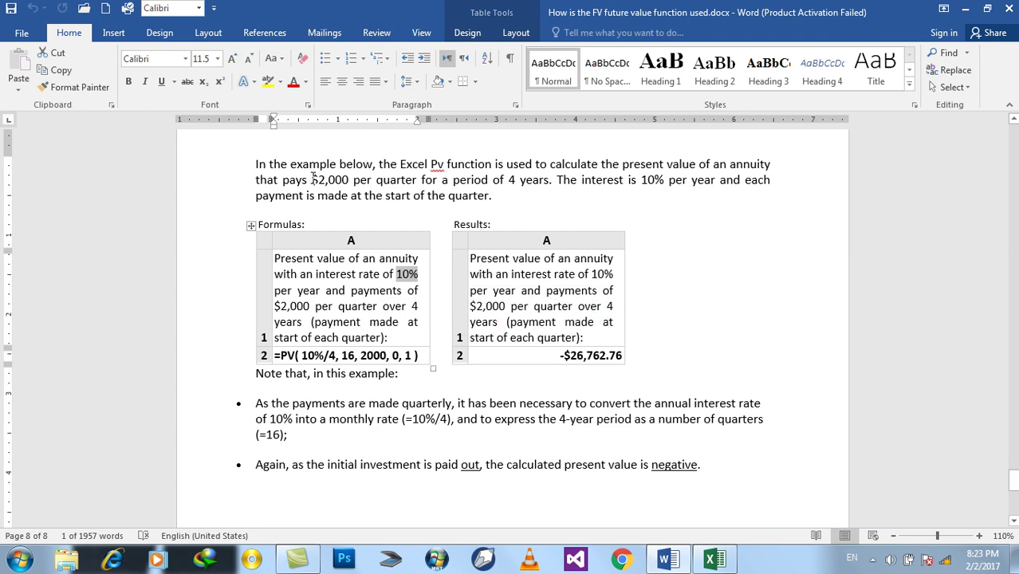
{"action": "left_click_drag", "start_coordinate": [311, 180], "coordinate": [413, 179]}
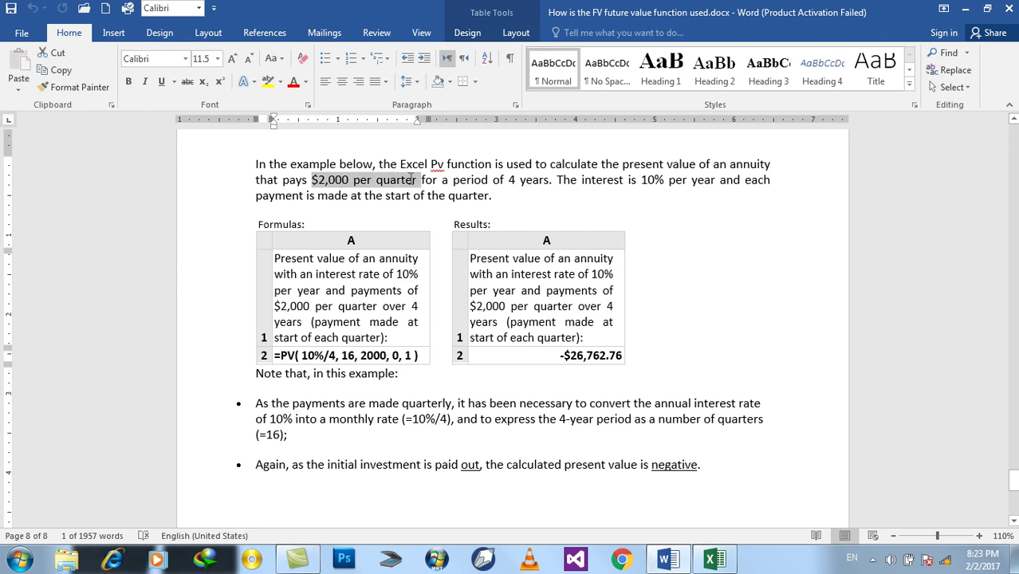
{"action": "left_click_drag", "start_coordinate": [411, 179], "coordinate": [412, 179]}
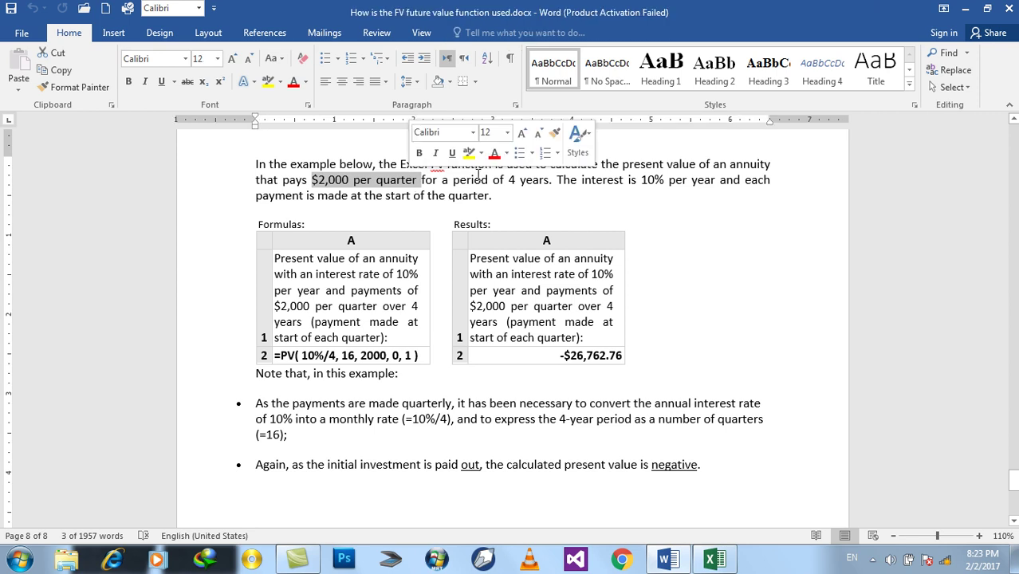
{"action": "left_click", "coordinate": [389, 181]}
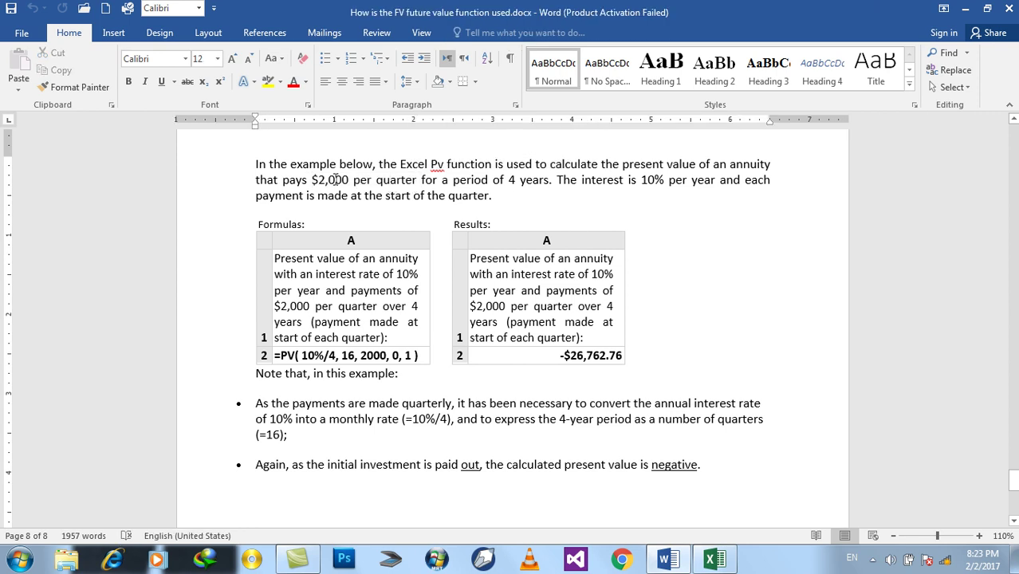
{"action": "triple_click", "coordinate": [333, 184]}
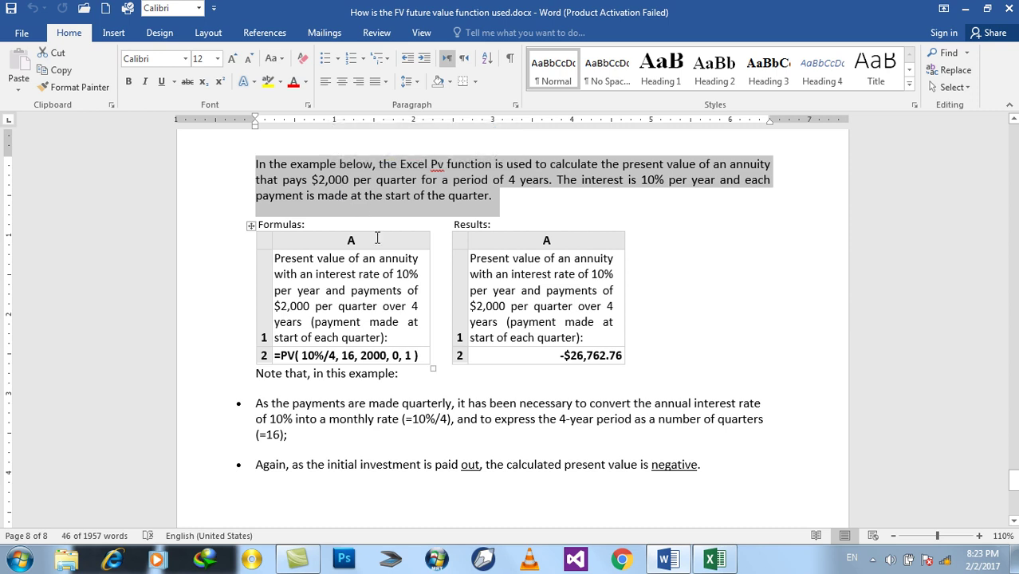
{"action": "left_click", "coordinate": [336, 188]}
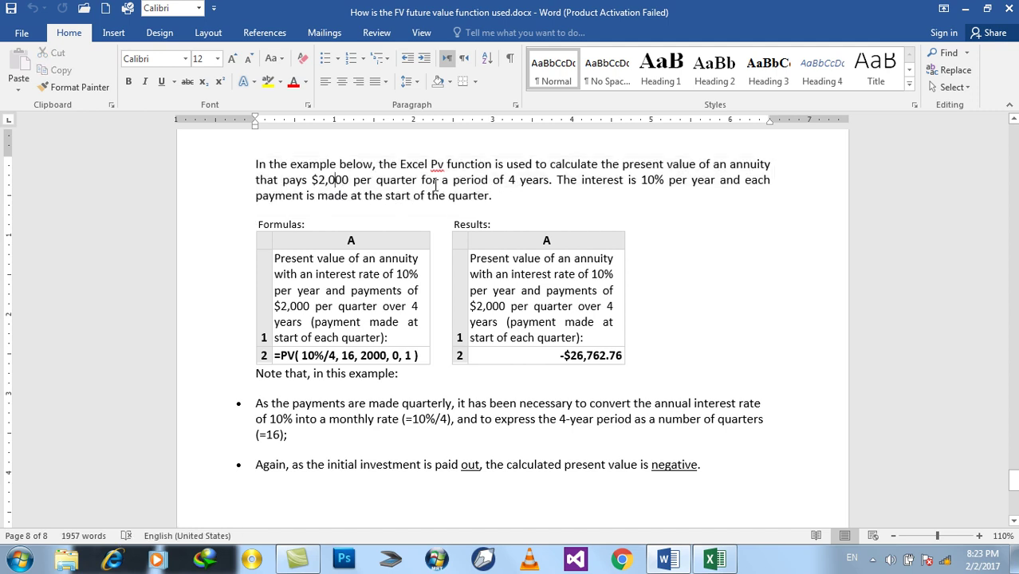
{"action": "left_click_drag", "start_coordinate": [508, 180], "coordinate": [526, 184]}
{"action": "left_click_drag", "start_coordinate": [641, 179], "coordinate": [669, 183]}
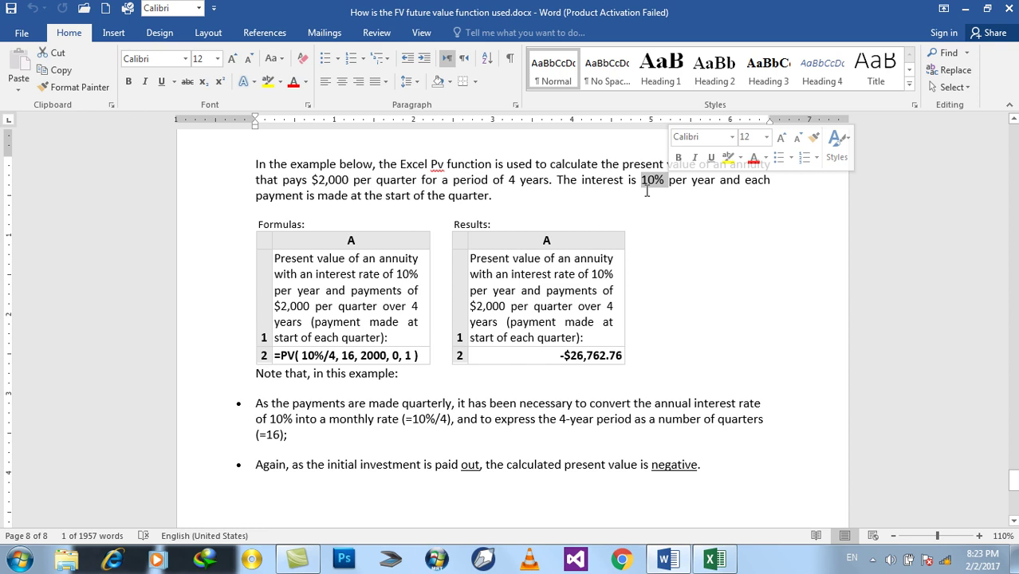
- Highlight the 2,000 payment amount in the PV example paragraph
{"action": "left_click", "coordinate": [501, 196]}
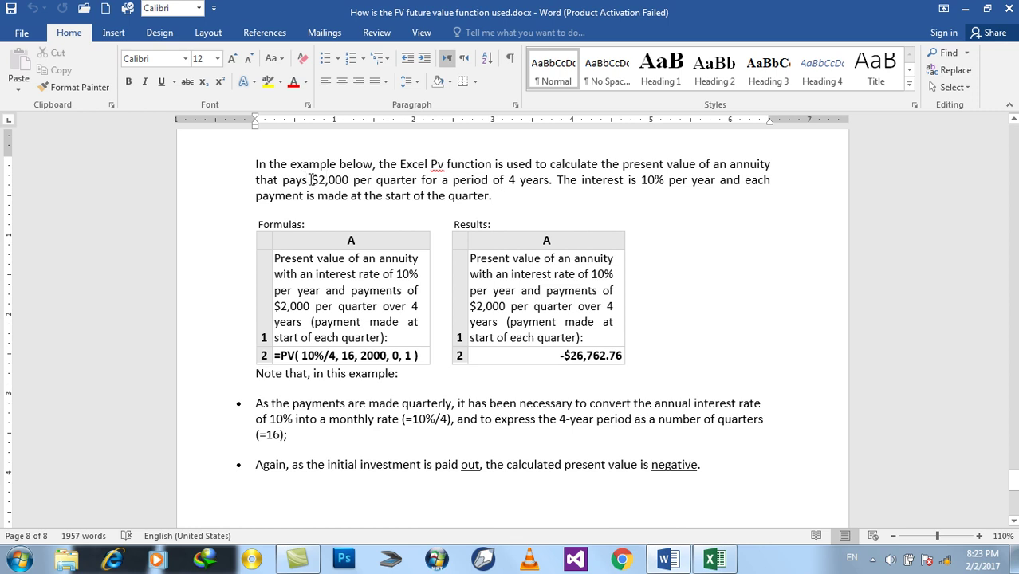
{"action": "mouse_move", "coordinate": [318, 179]}
{"action": "left_mouse_down"}
{"action": "mouse_move", "coordinate": [369, 181]}
{"action": "mouse_move", "coordinate": [350, 180]}
{"action": "left_mouse_up"}
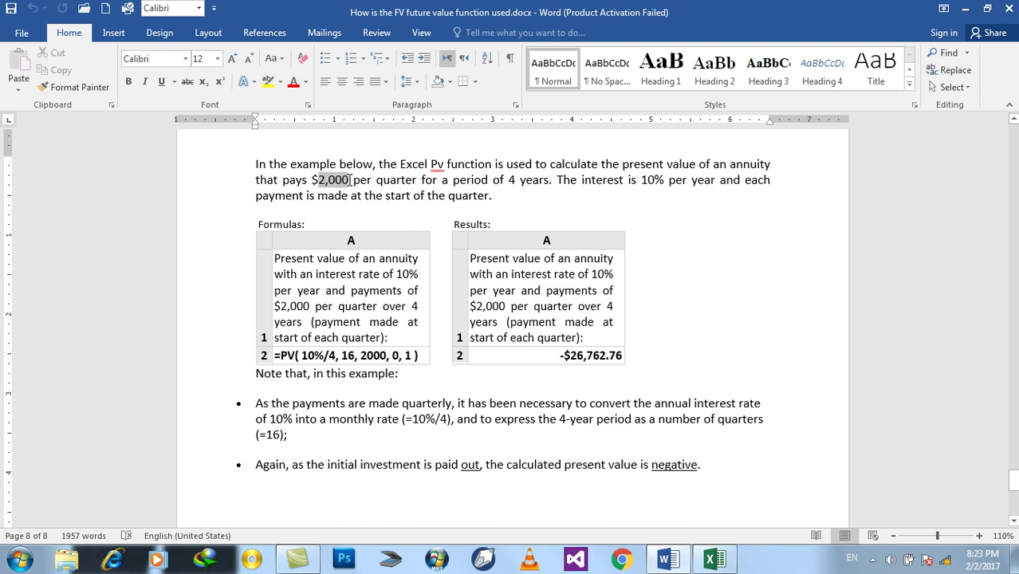
{"action": "left_click_drag", "start_coordinate": [351, 181], "coordinate": [351, 180]}
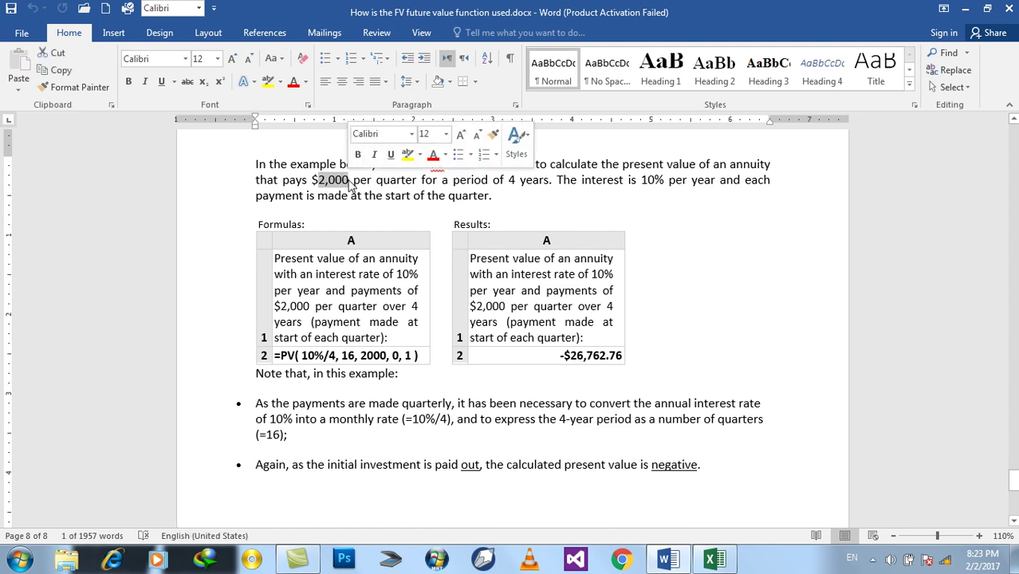
- Highlight the 10% annual rate in the paragraph, then return to the Excel workbook
{"action": "left_click_drag", "start_coordinate": [639, 180], "coordinate": [661, 184]}
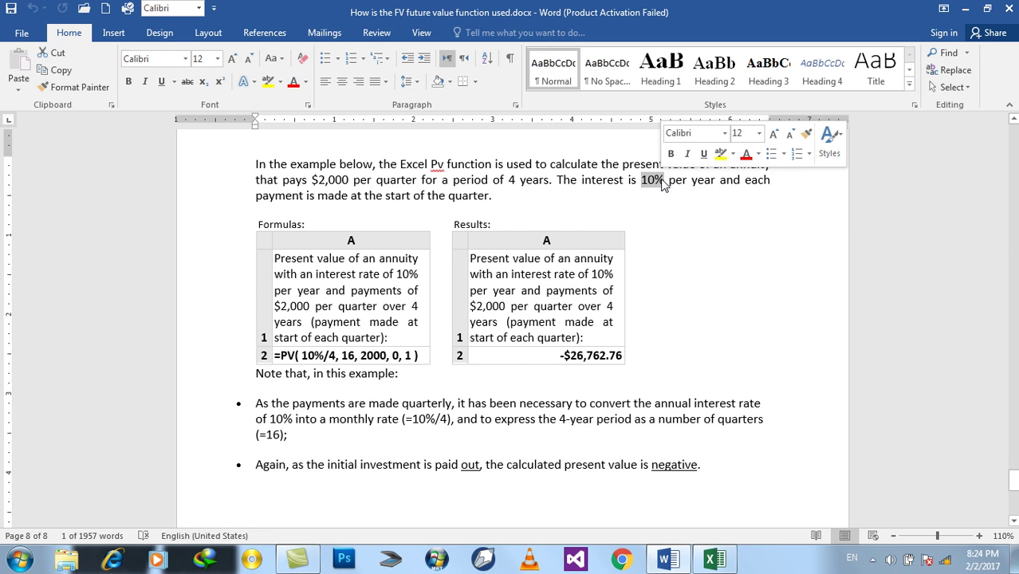
{"action": "left_click", "coordinate": [662, 183]}
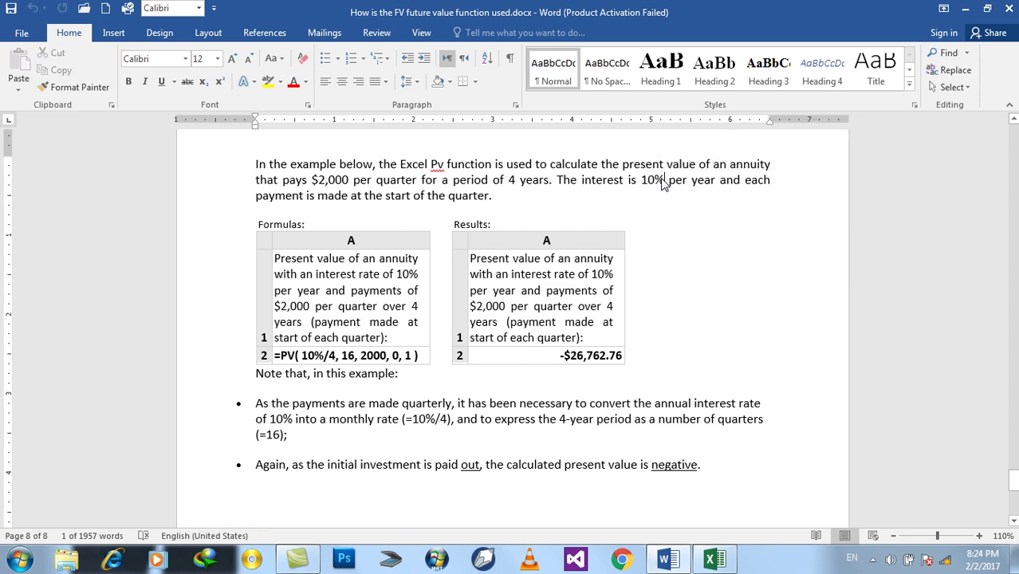
{"action": "double_click", "coordinate": [647, 180]}
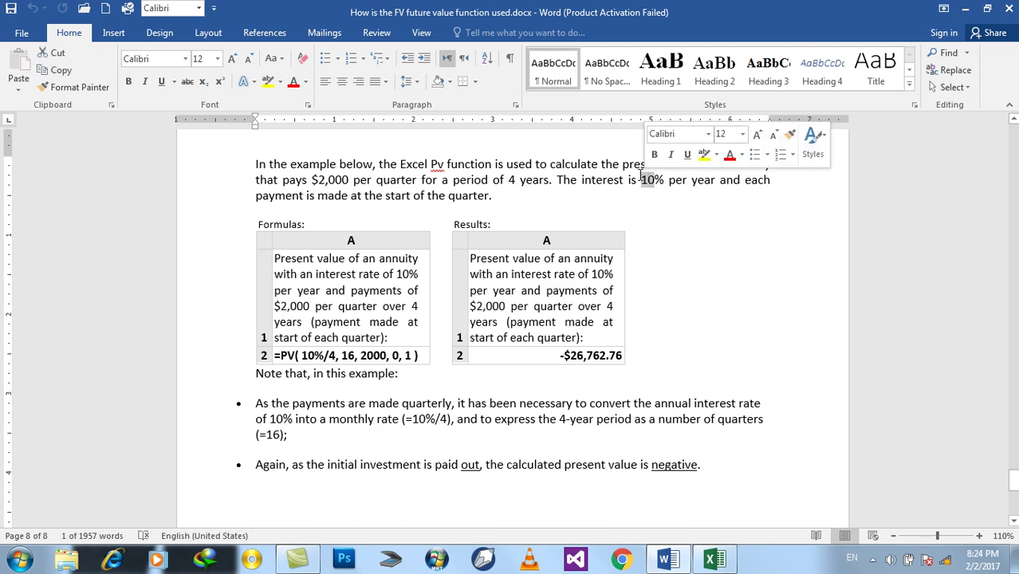
{"action": "left_click", "coordinate": [641, 180]}
{"action": "left_click_drag", "start_coordinate": [641, 180], "coordinate": [665, 186]}
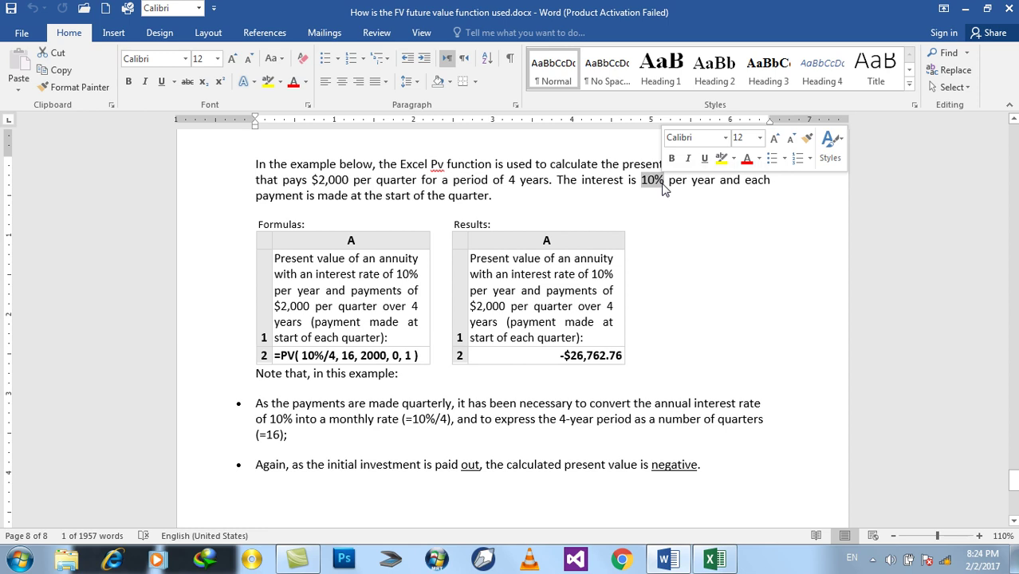
{"action": "left_click", "coordinate": [603, 181]}
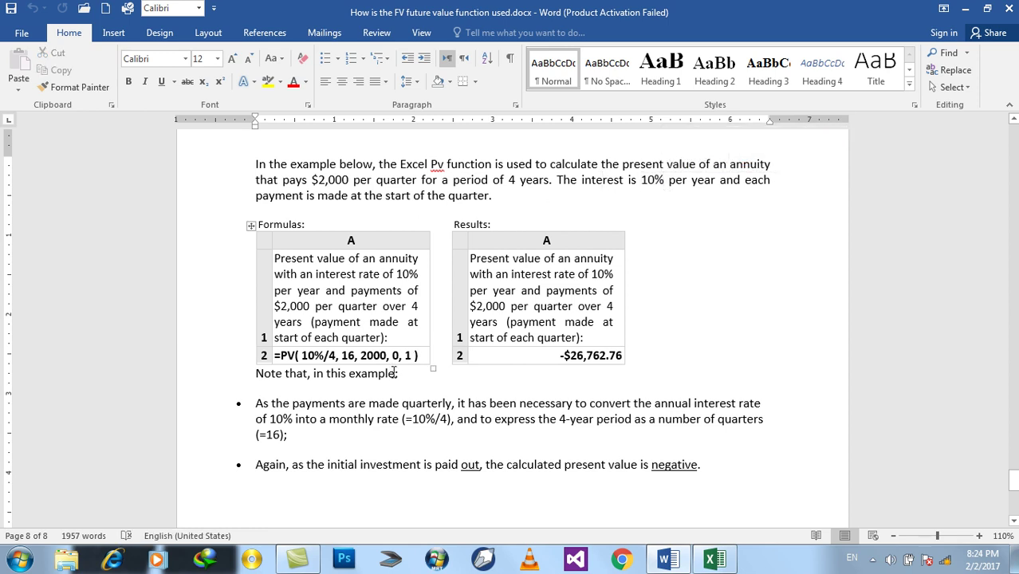
{"action": "left_click", "coordinate": [713, 562]}
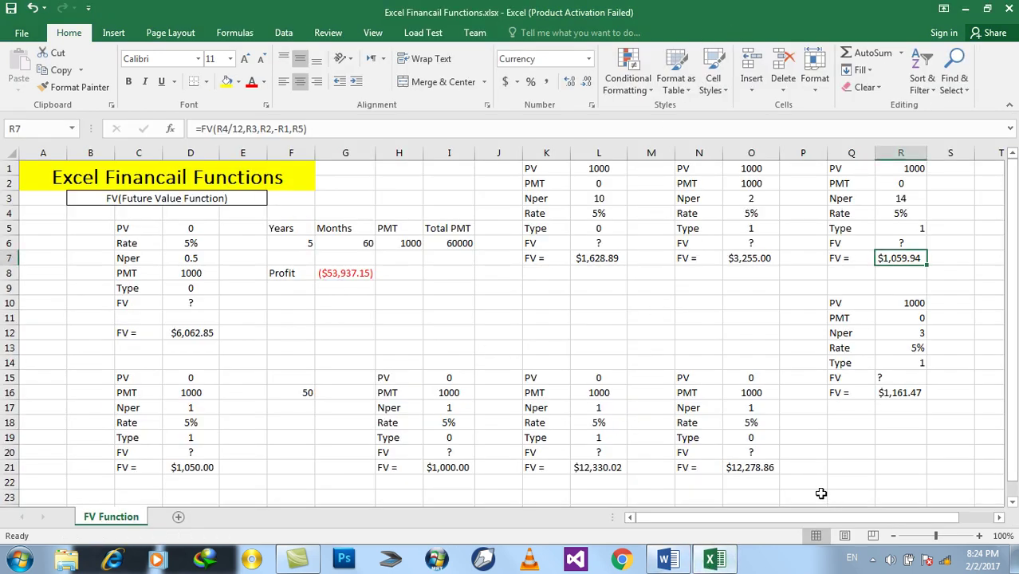
- Scroll the sheet two columns right beside the FV blocks, then return to Word
{"action": "left_click", "coordinate": [999, 517]}
{"action": "left_click", "coordinate": [998, 518]}
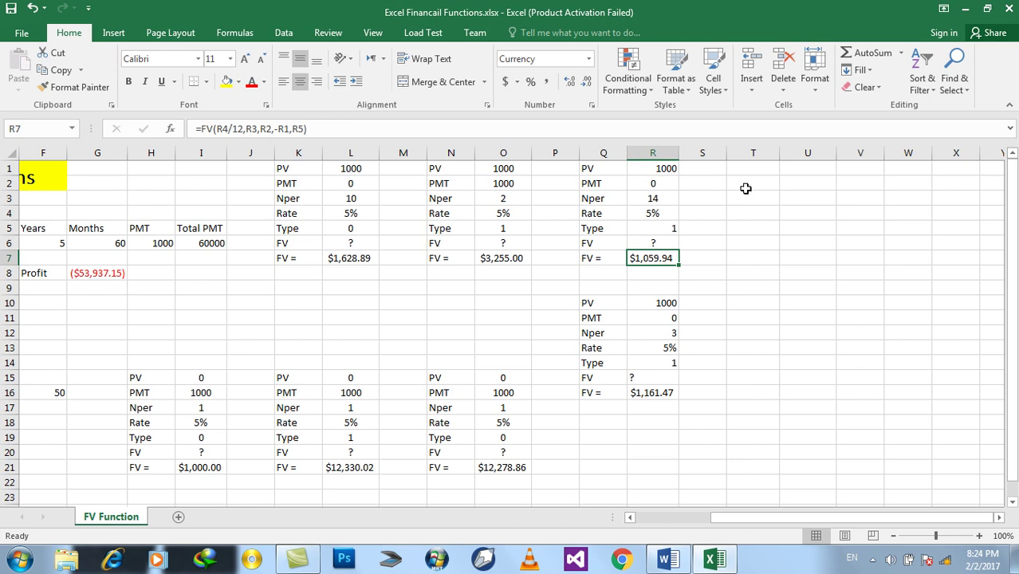
{"action": "mouse_move", "coordinate": [668, 559]}
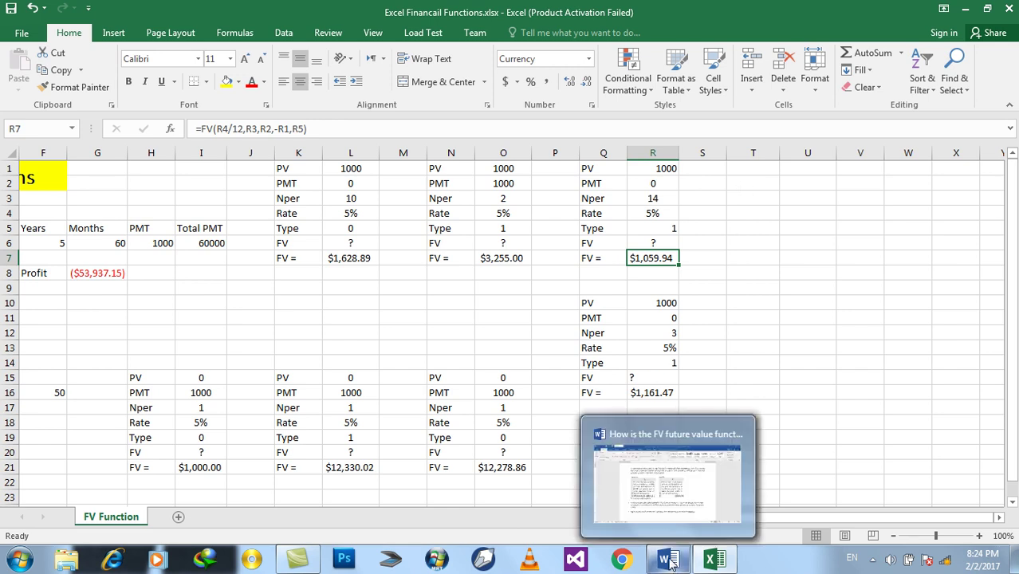
{"action": "left_click", "coordinate": [668, 487]}
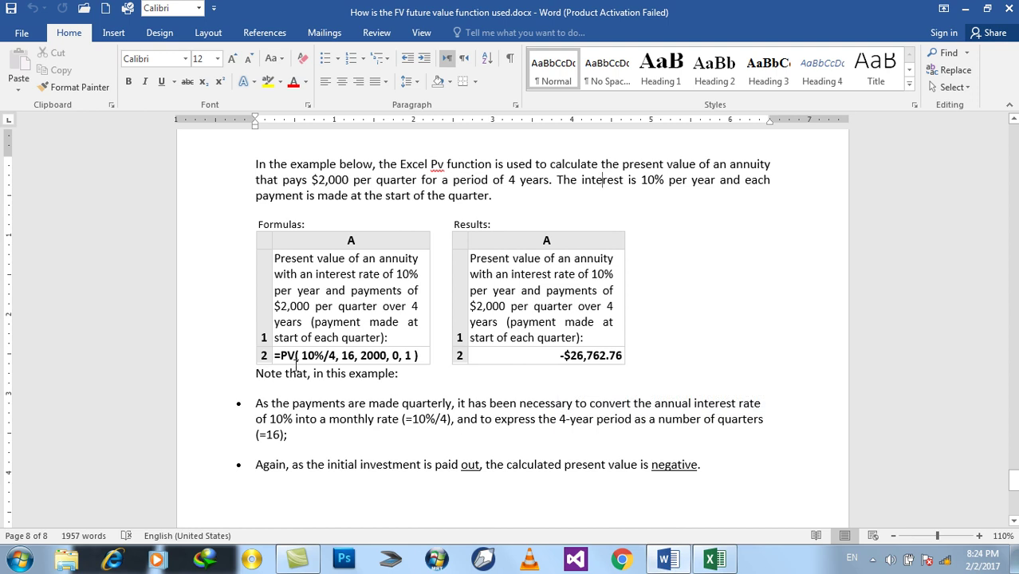
- Highlight =PV in the PV formula, then scroll up to FV Example 2
{"action": "mouse_move", "coordinate": [281, 357]}
{"action": "left_click_drag", "start_coordinate": [276, 355], "coordinate": [295, 356]}
{"action": "left_click", "coordinate": [294, 355]}
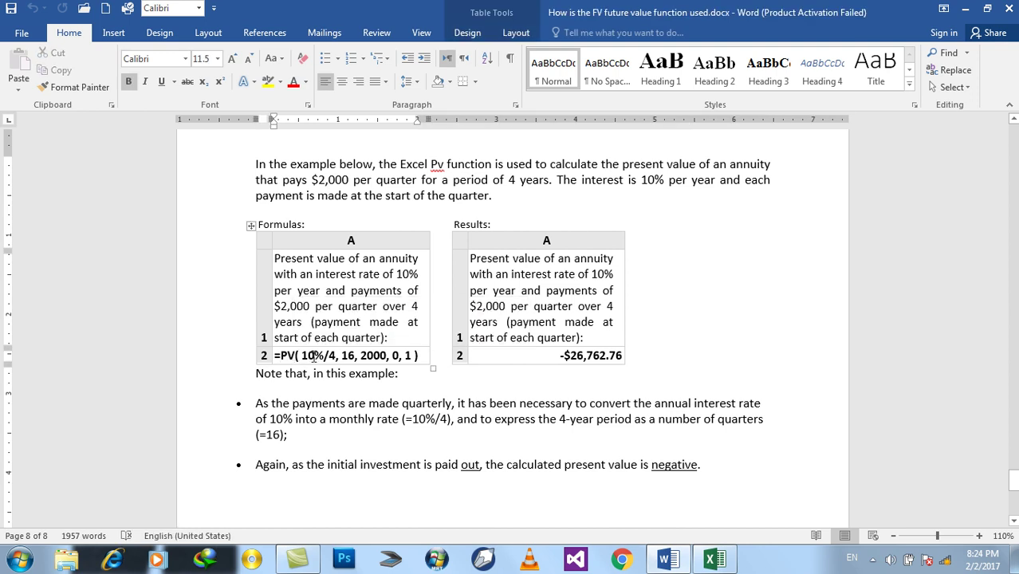
{"action": "scroll", "coordinate": [392, 371], "scroll_direction": "up", "scroll_amount": 5}
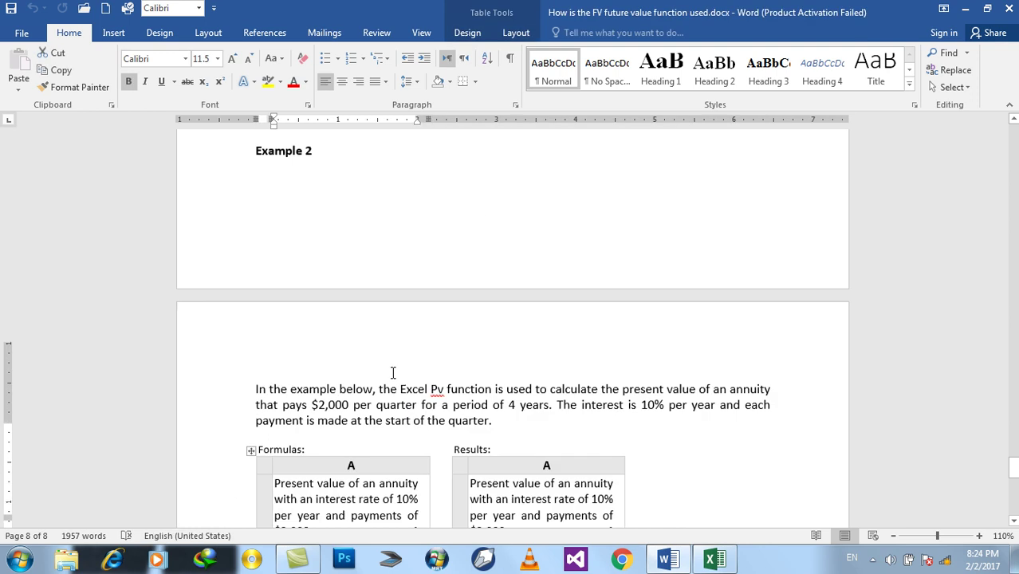
{"action": "scroll", "coordinate": [390, 375], "scroll_direction": "up", "scroll_amount": 6}
{"action": "scroll", "coordinate": [390, 375], "scroll_direction": "up", "scroll_amount": 5}
{"action": "scroll", "coordinate": [389, 375], "scroll_direction": "up", "scroll_amount": 10}
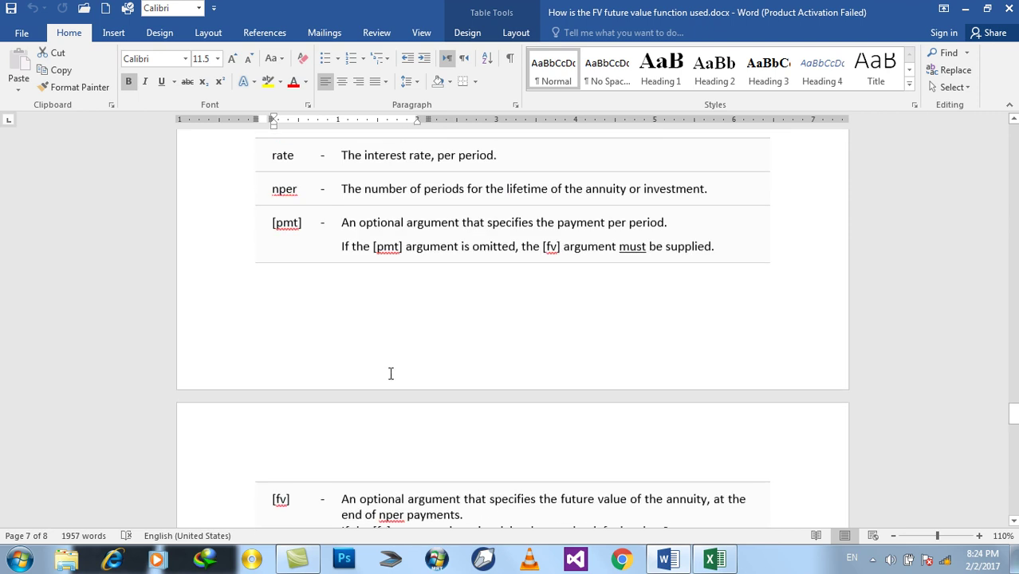
{"action": "scroll", "coordinate": [390, 375], "scroll_direction": "up", "scroll_amount": 10}
{"action": "scroll", "coordinate": [390, 375], "scroll_direction": "up", "scroll_amount": 10}
{"action": "scroll", "coordinate": [390, 375], "scroll_direction": "up", "scroll_amount": 10}
{"action": "scroll", "coordinate": [390, 375], "scroll_direction": "up", "scroll_amount": 5}
{"action": "scroll", "coordinate": [391, 375], "scroll_direction": "up", "scroll_amount": 6}
{"action": "scroll", "coordinate": [391, 375], "scroll_direction": "up", "scroll_amount": 8}
{"action": "scroll", "coordinate": [391, 373], "scroll_direction": "up", "scroll_amount": 7}
{"action": "scroll", "coordinate": [390, 375], "scroll_direction": "up", "scroll_amount": 7}
{"action": "scroll", "coordinate": [391, 375], "scroll_direction": "up", "scroll_amount": 7}
{"action": "scroll", "coordinate": [391, 375], "scroll_direction": "up", "scroll_amount": 7}
{"action": "scroll", "coordinate": [391, 375], "scroll_direction": "up", "scroll_amount": 5}
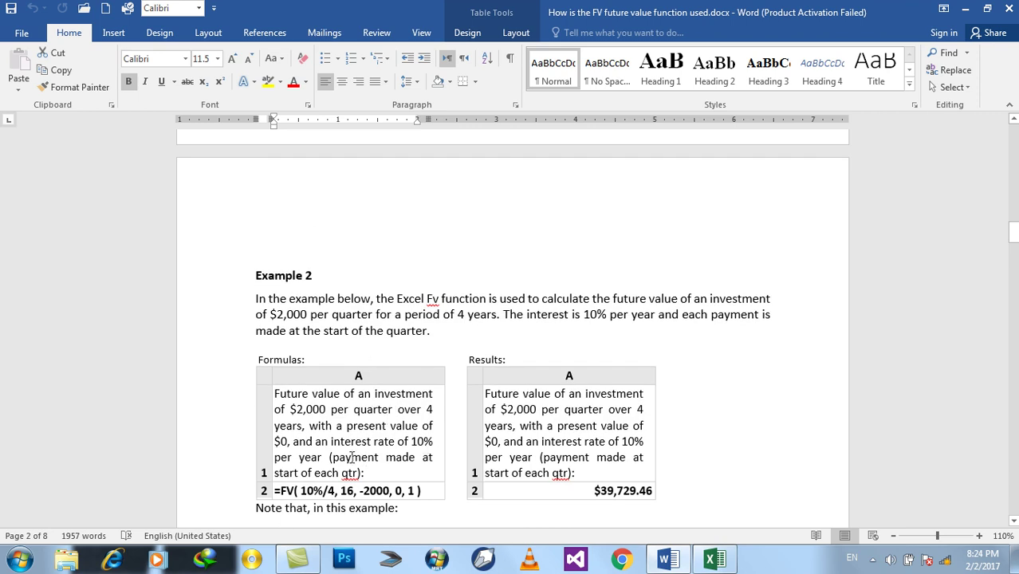
- Highlight the 10 rate in the FV formula and the 4-year period in Example 2
{"action": "left_click_drag", "start_coordinate": [301, 491], "coordinate": [314, 492]}
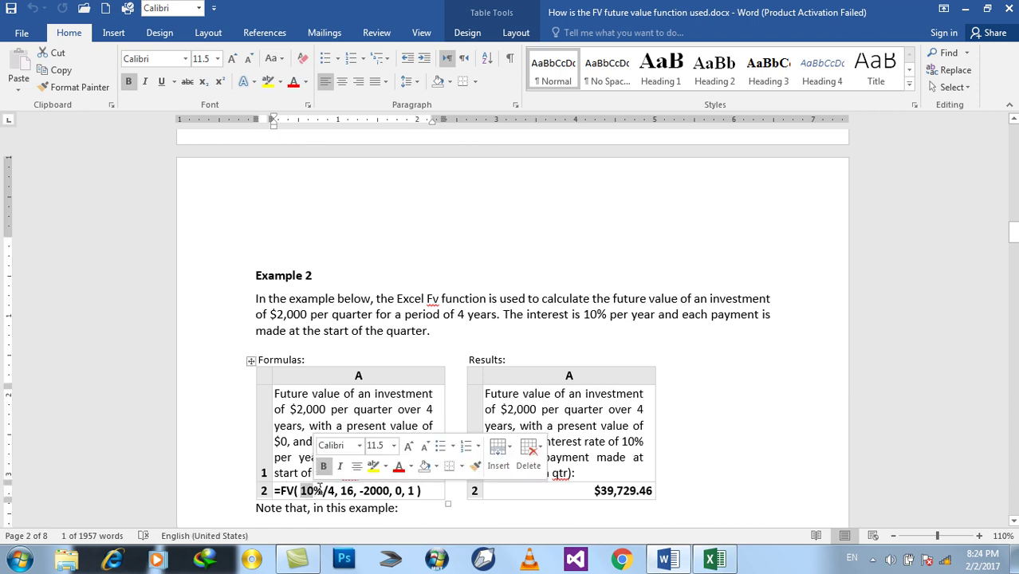
{"action": "left_click", "coordinate": [389, 408]}
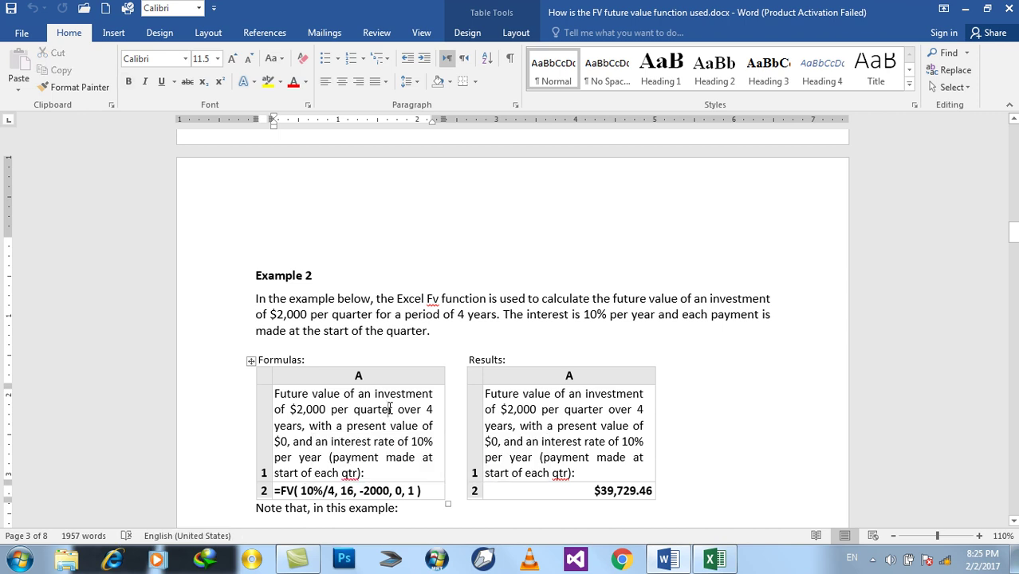
{"action": "double_click", "coordinate": [460, 313]}
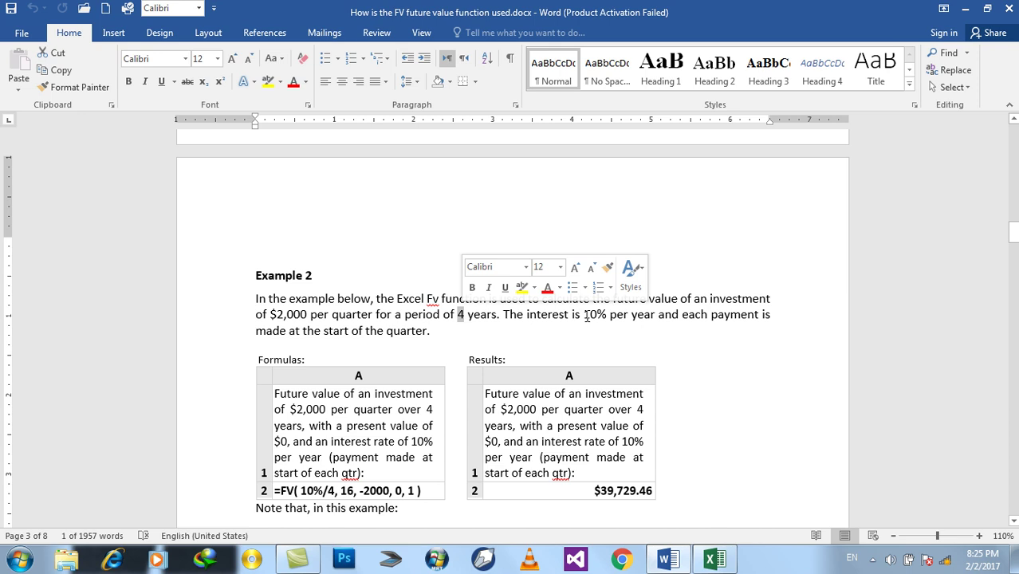
{"action": "left_click", "coordinate": [459, 319]}
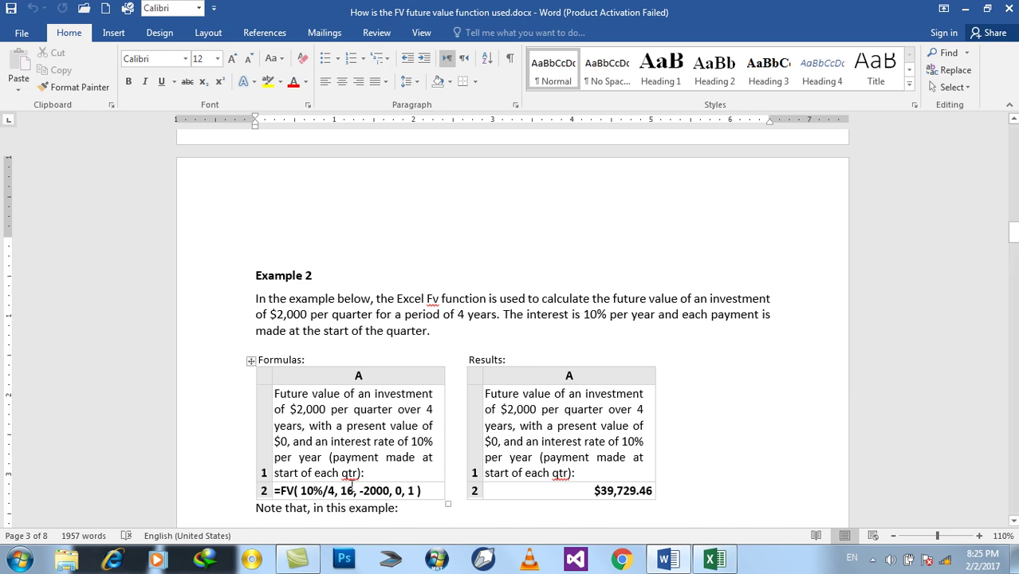
- Copy the PV-through-FV labels from Q1:Q7 into U1:U7 for a new block
{"action": "left_click", "coordinate": [713, 559]}
{"action": "left_click_drag", "start_coordinate": [596, 169], "coordinate": [600, 256]}
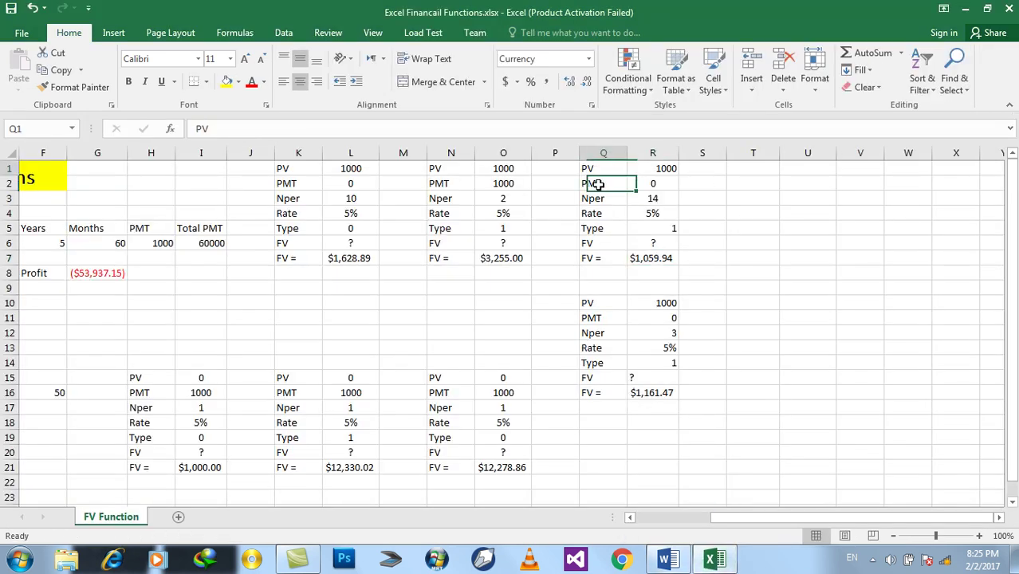
{"action": "key", "text": "ctrl+c"}
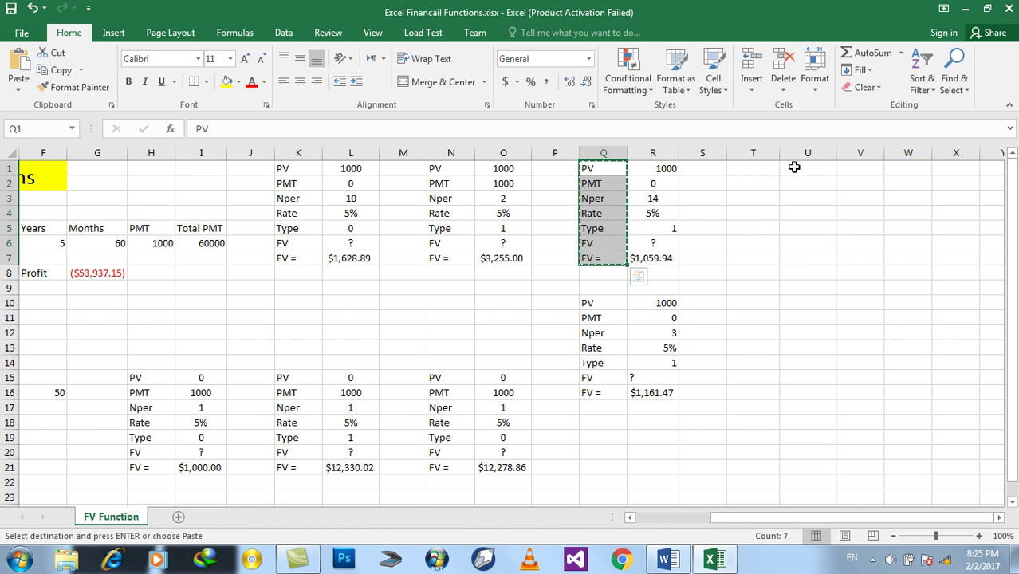
{"action": "left_click", "coordinate": [793, 168]}
{"action": "key", "text": "ctrl+v"}
- Enter PV 0, PMT -2000, Nper 4 and Rate 10% in V1:V4
{"action": "left_click", "coordinate": [875, 171]}
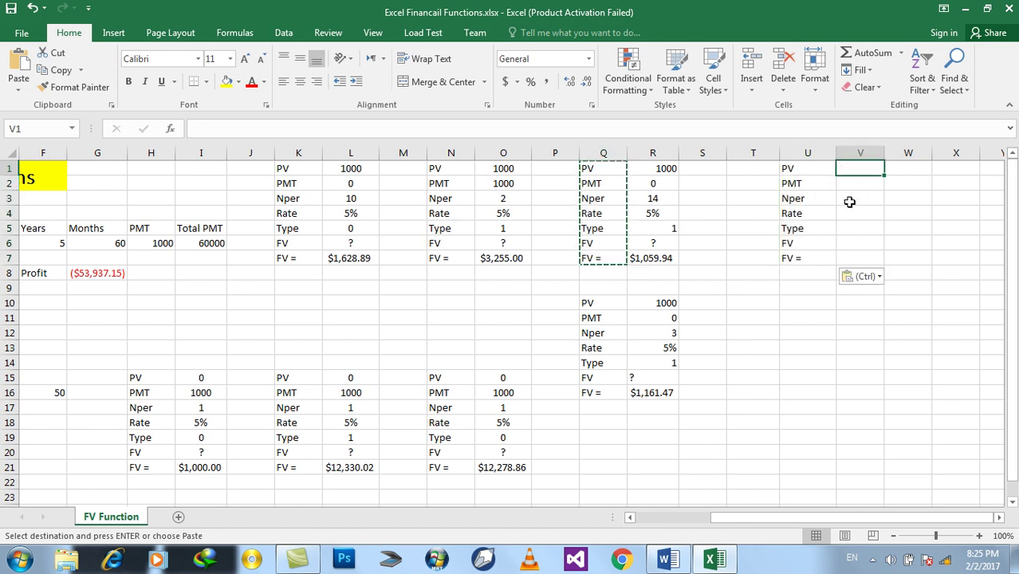
{"action": "left_click", "coordinate": [668, 559]}
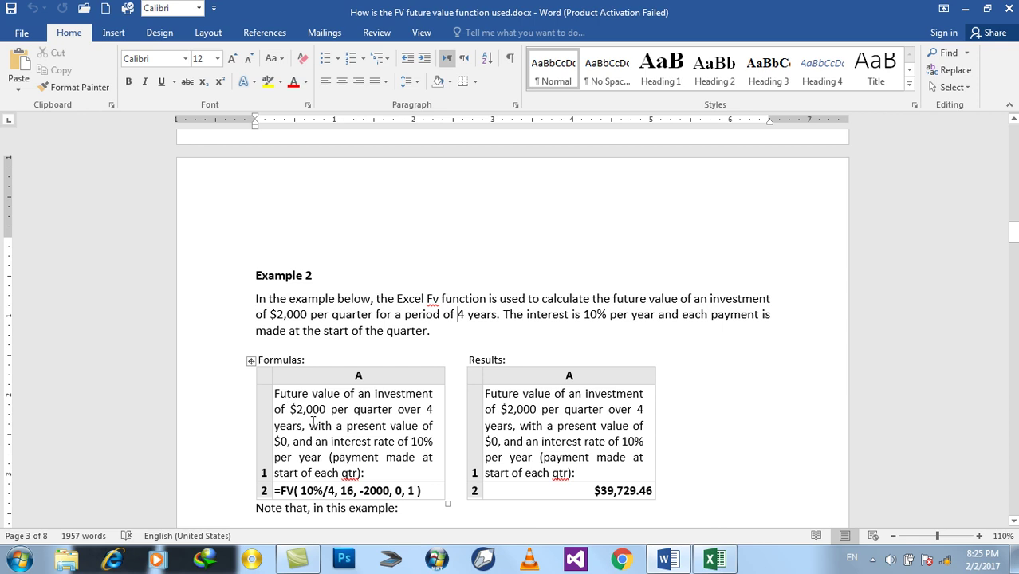
{"action": "left_click", "coordinate": [713, 558]}
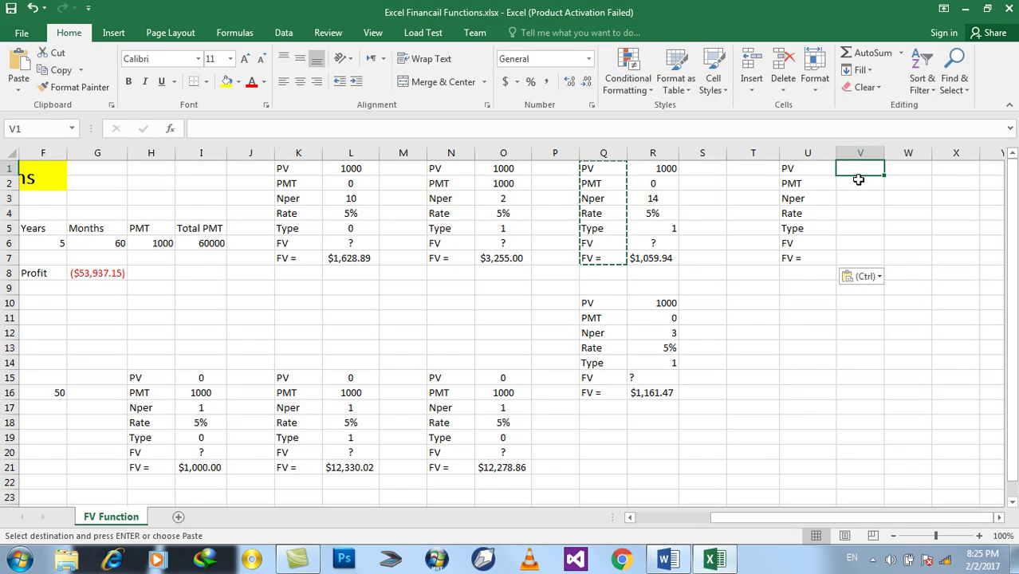
{"action": "type", "text": "0"}
{"action": "key", "text": "Return"}
{"action": "type", "text": "2000"}
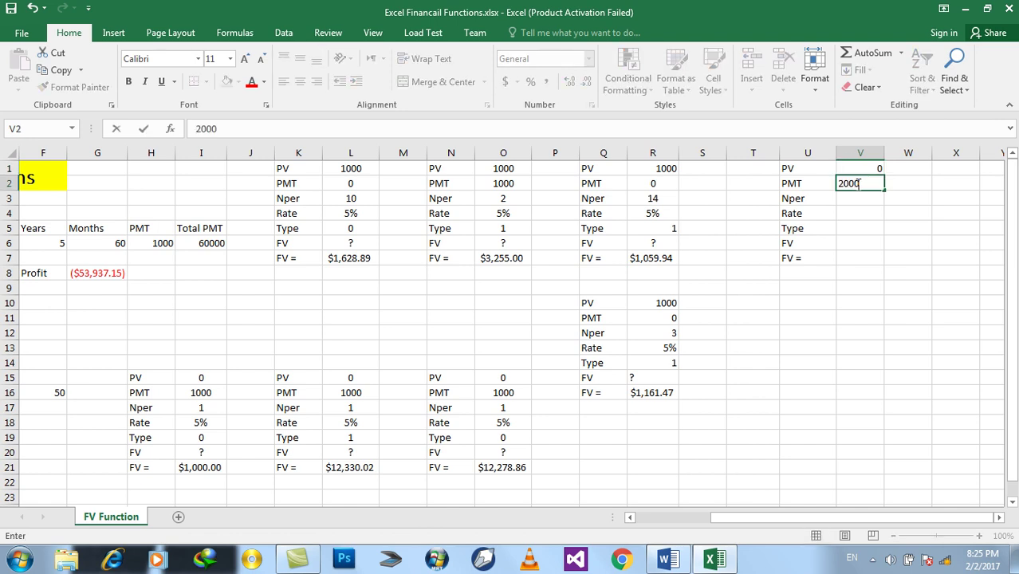
{"action": "key", "text": "Escape"}
{"action": "type", "text": "-2000"}
{"action": "key", "text": "Return"}
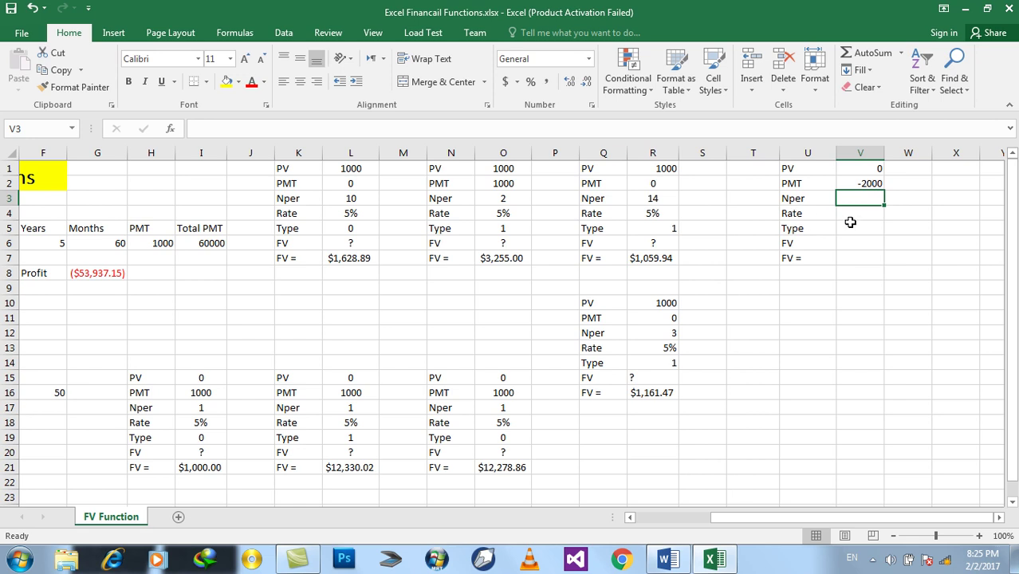
{"action": "type", "text": "4"}
{"action": "key", "text": "Return"}
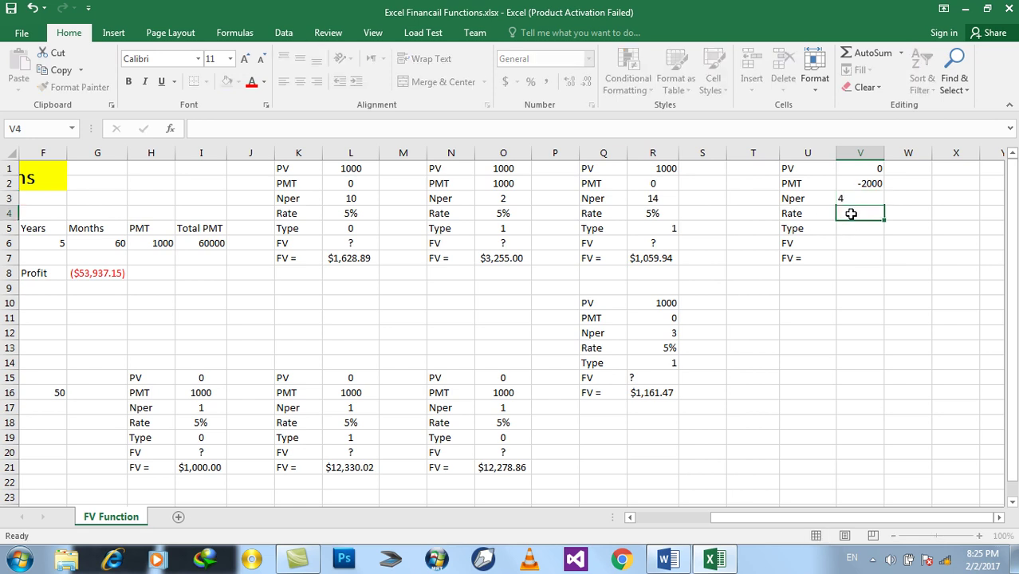
{"action": "type", "text": "10"}
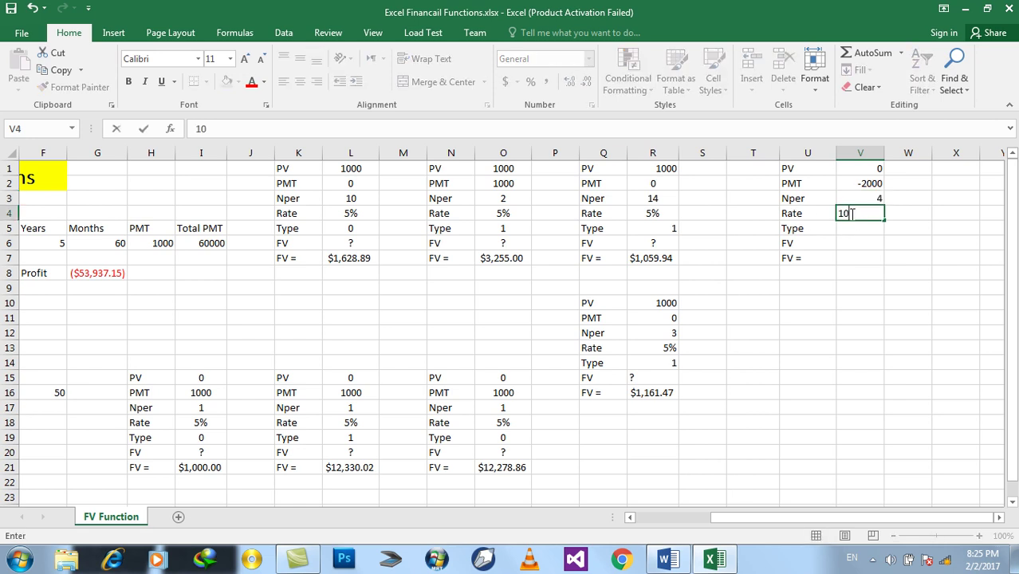
{"action": "type", "text": "%"}
{"action": "key", "text": "Return"}
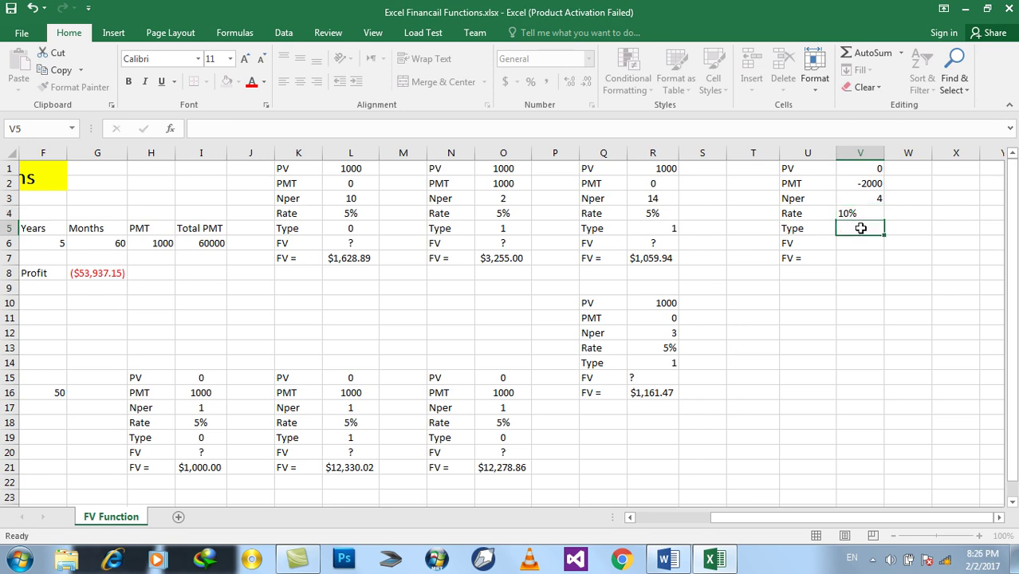
- Set Type to 1 in V5 and mark FV as '?' in V6
{"action": "left_click", "coordinate": [712, 560]}
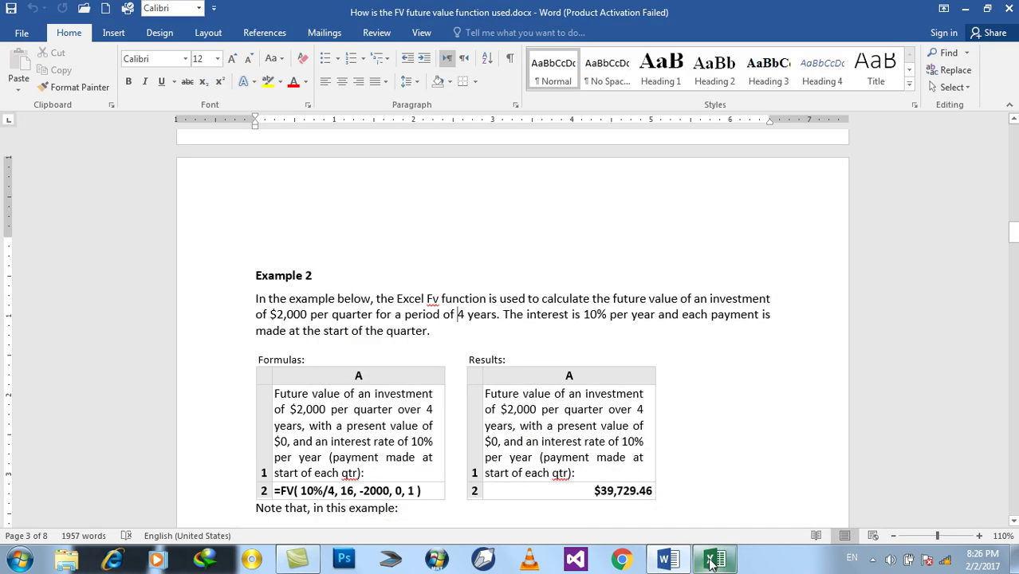
{"action": "left_click", "coordinate": [712, 560]}
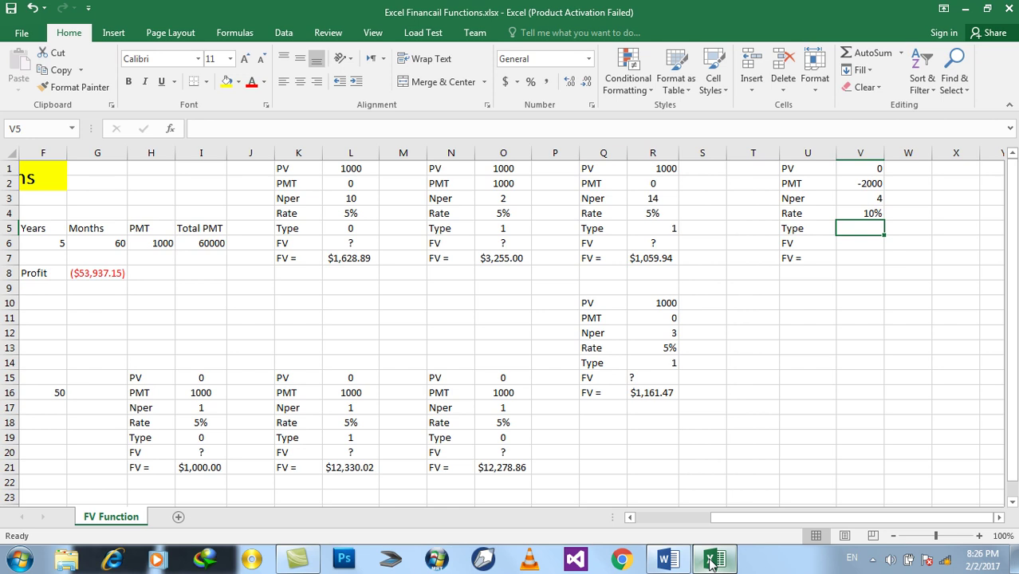
{"action": "type", "text": "1"}
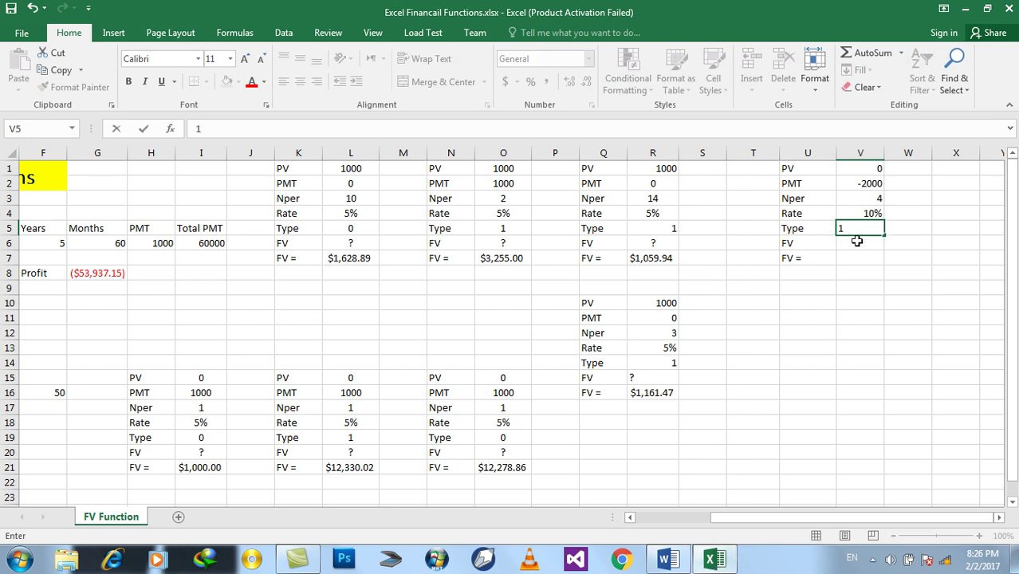
{"action": "left_click", "coordinate": [856, 240]}
{"action": "type", "text": "?"}
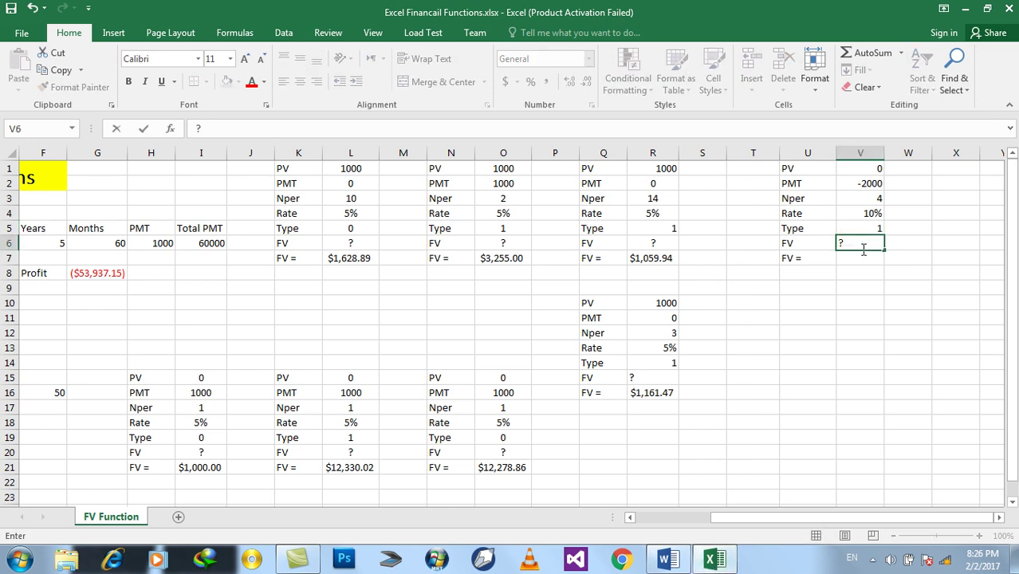
{"action": "left_click", "coordinate": [859, 258]}
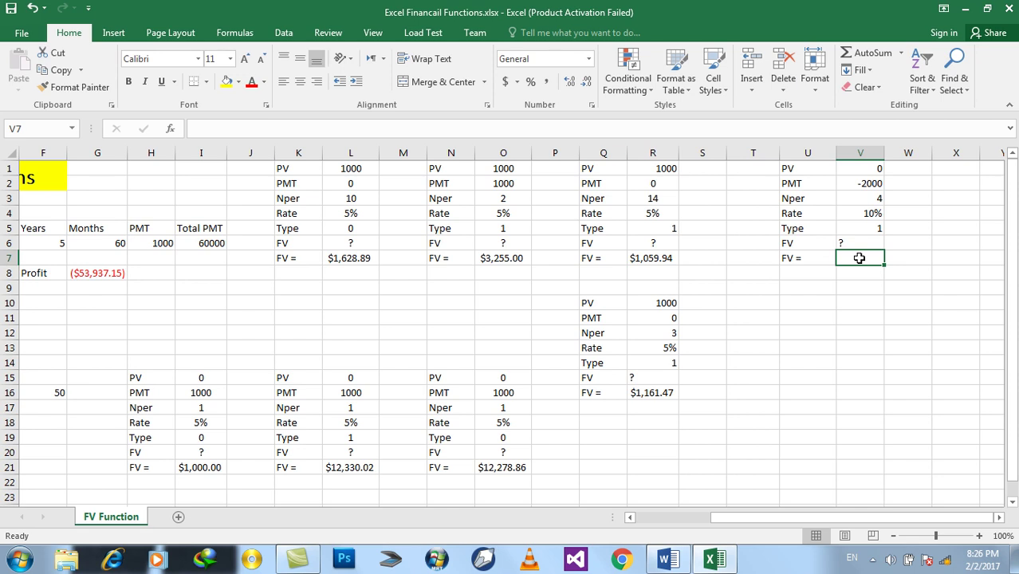
- Enter =FV(V4/4,V3*4,V2,V1,V5) in V7, returning $39,729.46
{"action": "type", "text": "=FV"}
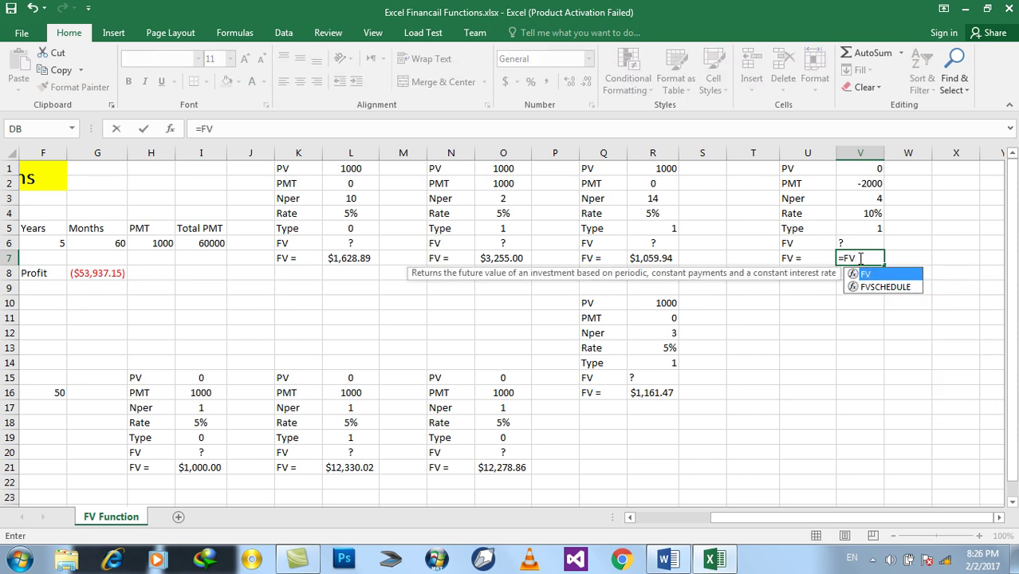
{"action": "type", "text": "("}
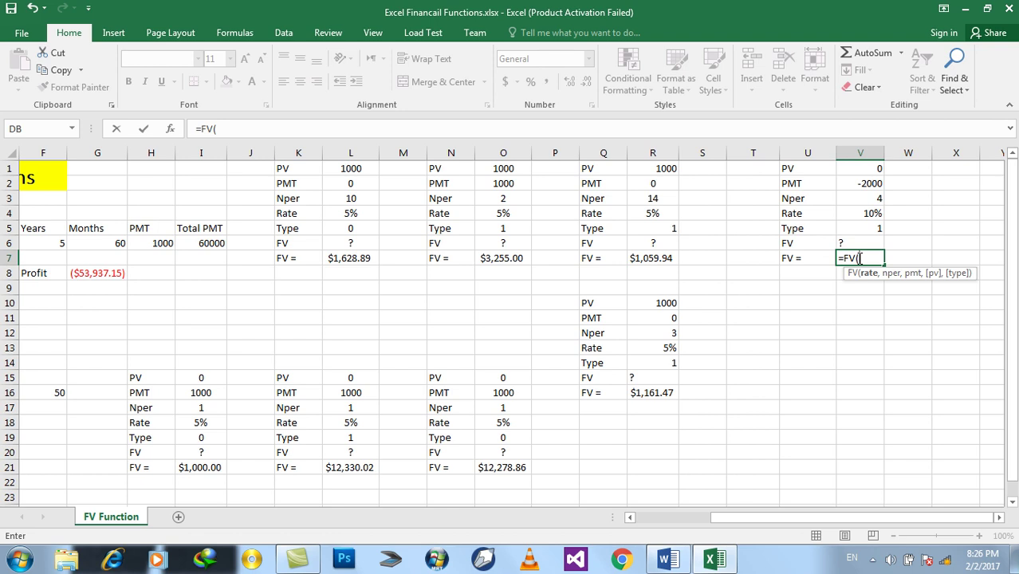
{"action": "left_click", "coordinate": [865, 213]}
{"action": "type", "text": "/4"}
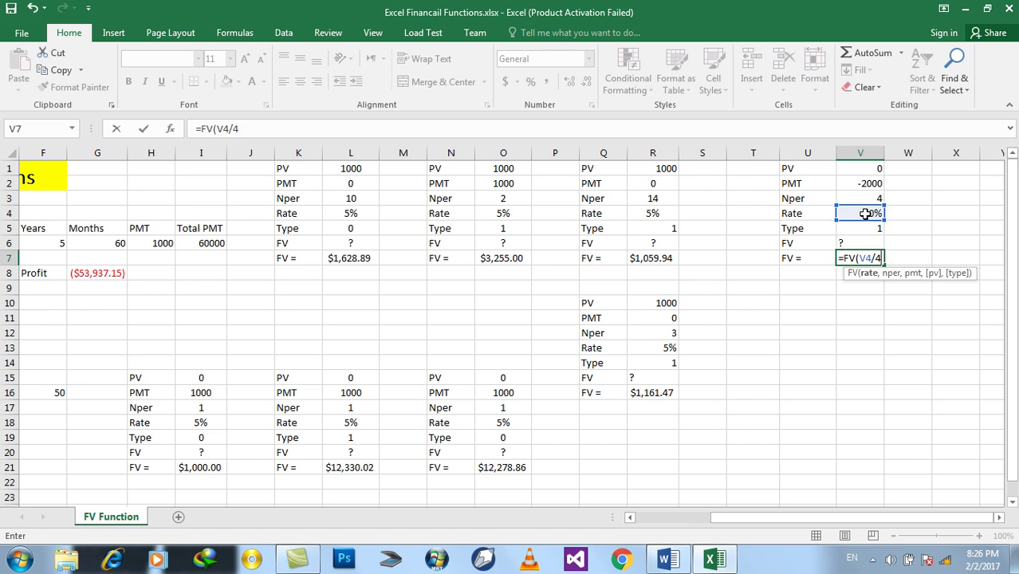
{"action": "type", "text": ","}
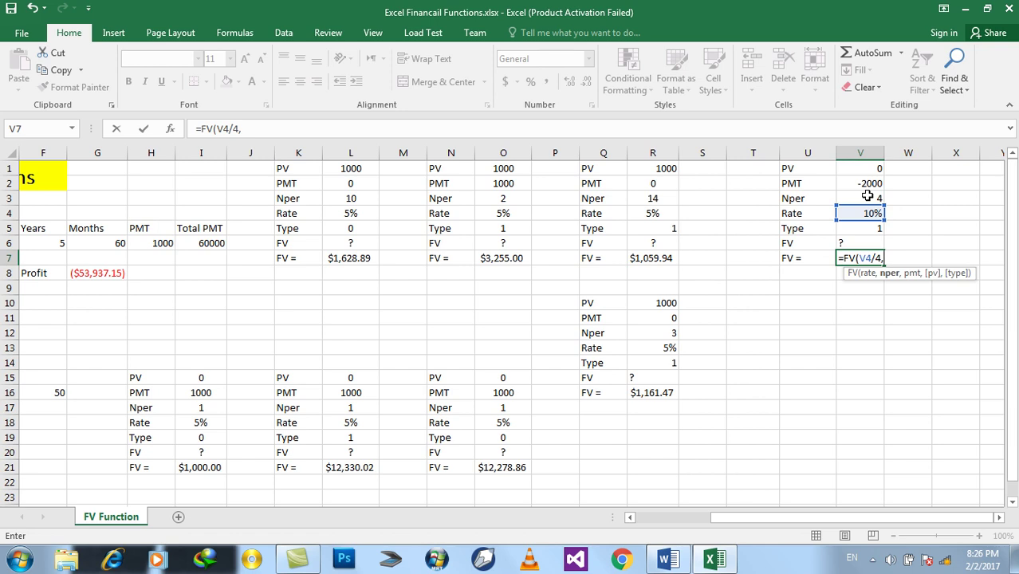
{"action": "left_click", "coordinate": [868, 196]}
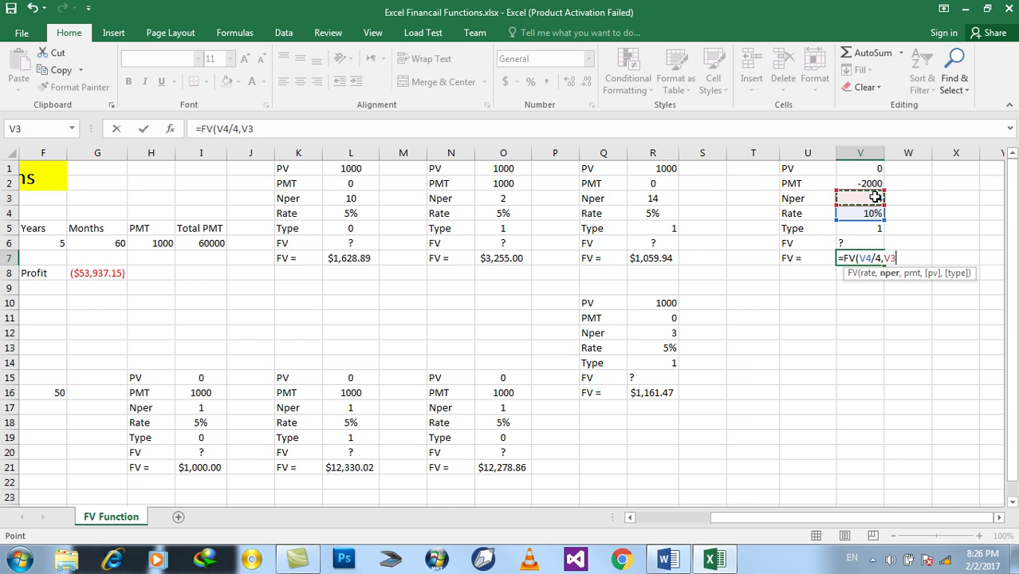
{"action": "type", "text": "*"}
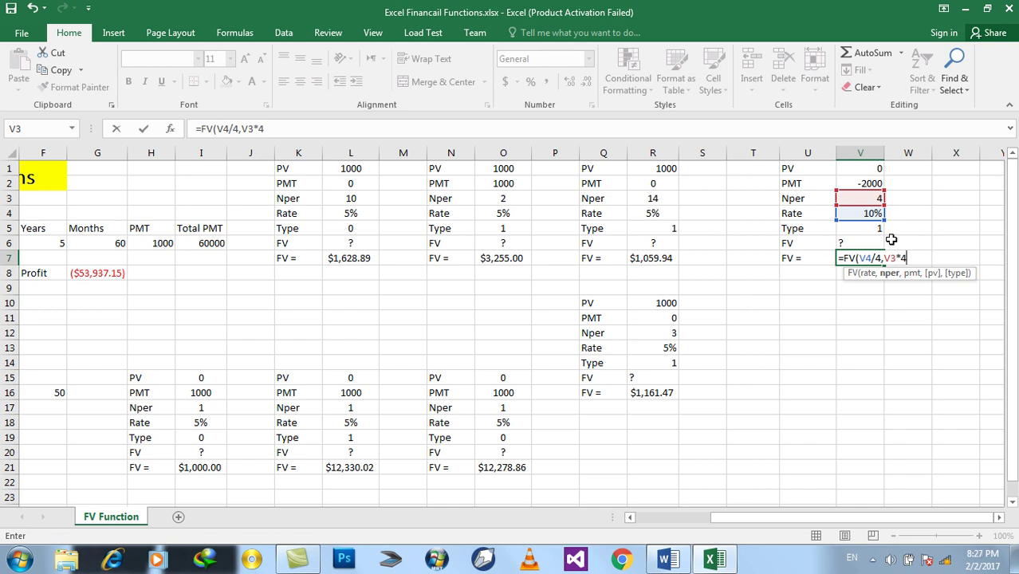
{"action": "type", "text": ","}
{"action": "left_click", "coordinate": [865, 184]}
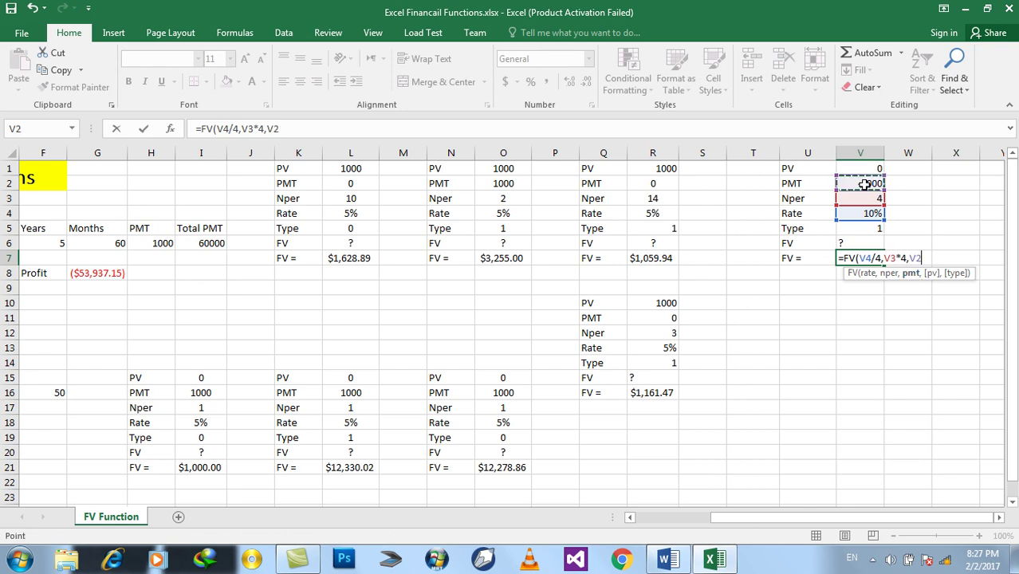
{"action": "type", "text": ","}
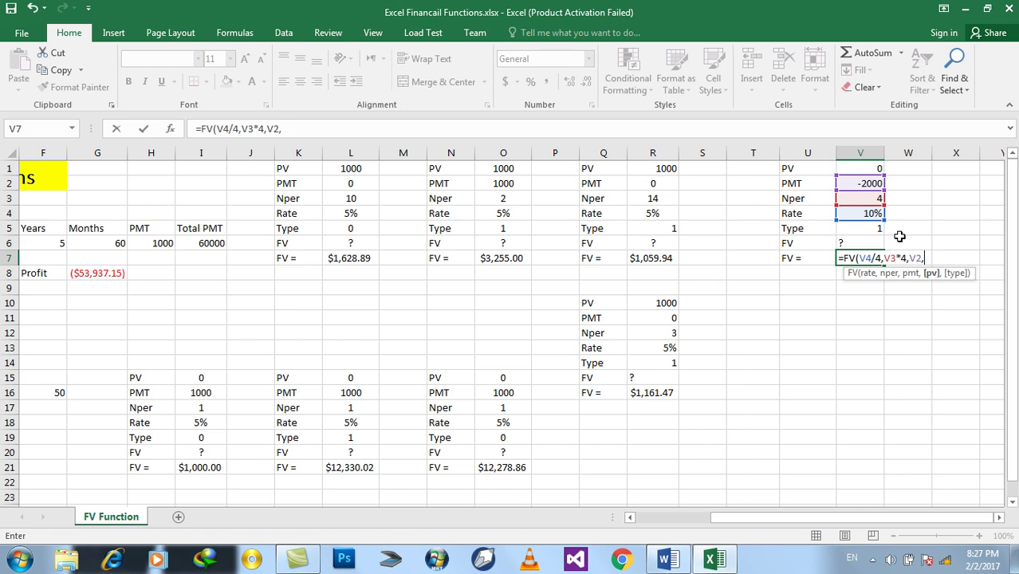
{"action": "left_click", "coordinate": [875, 167]}
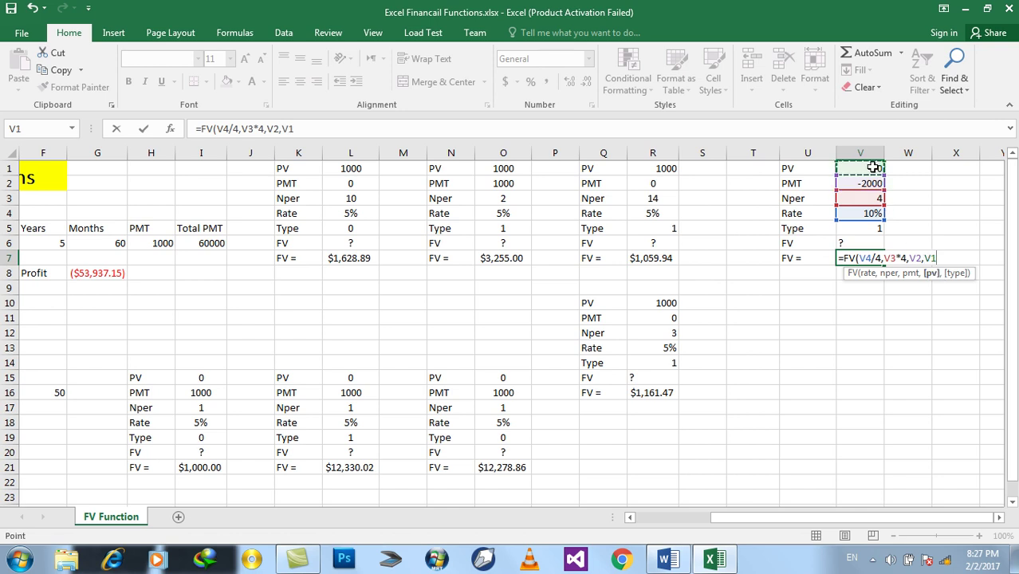
{"action": "type", "text": ","}
{"action": "left_click", "coordinate": [860, 230]}
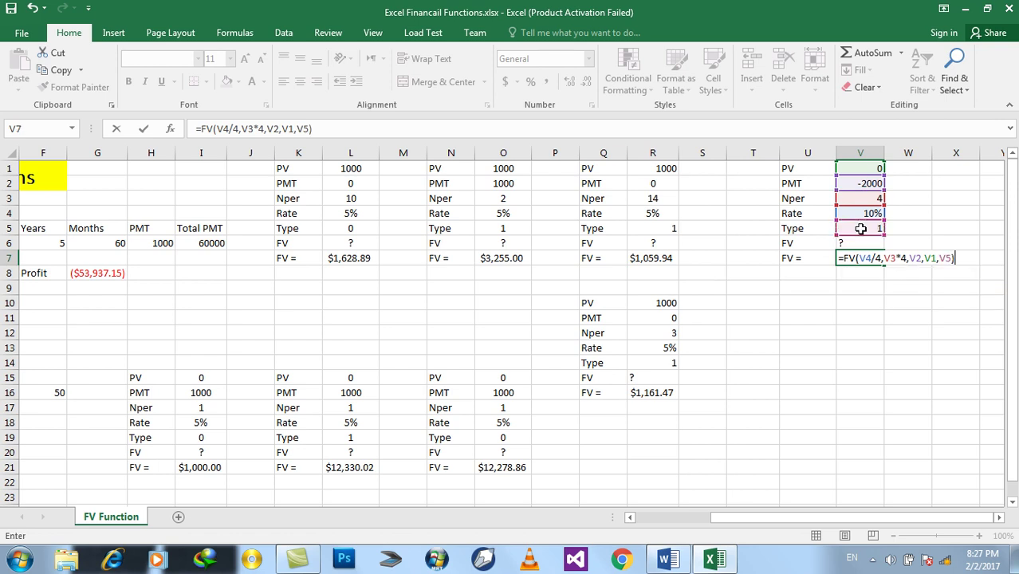
{"action": "key", "text": "Return"}
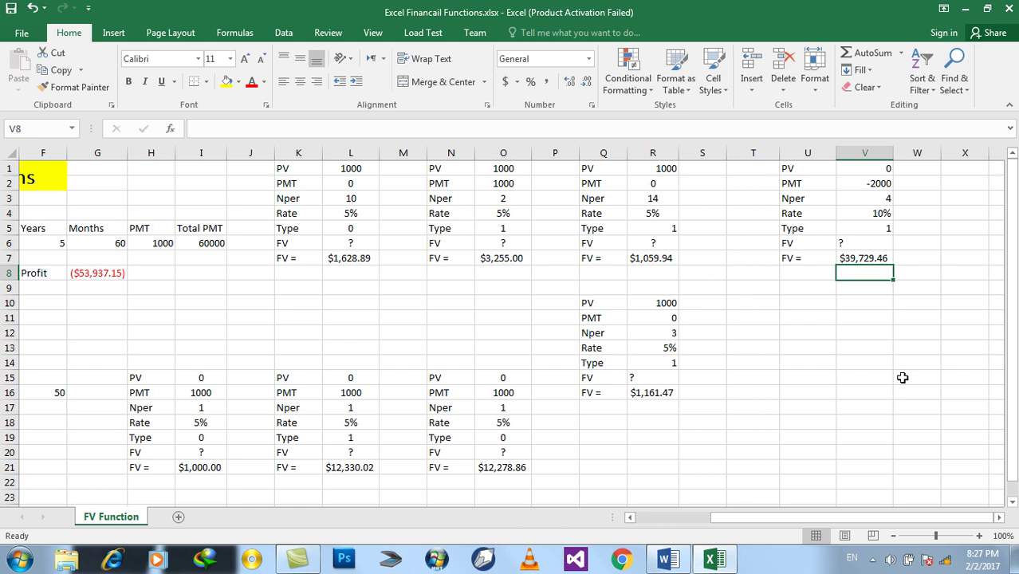
{"action": "left_click", "coordinate": [671, 558]}
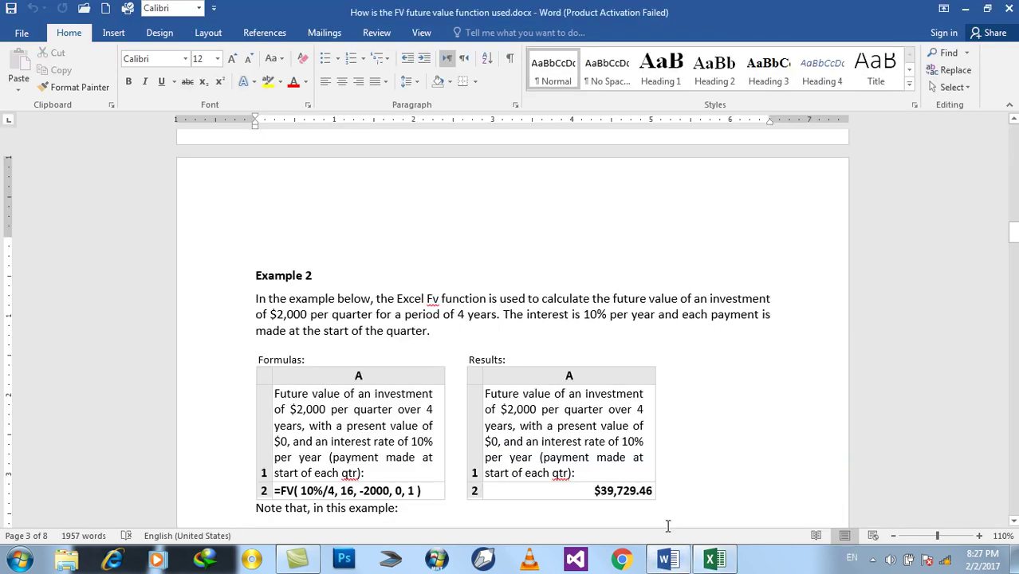
{"action": "left_click", "coordinate": [620, 491]}
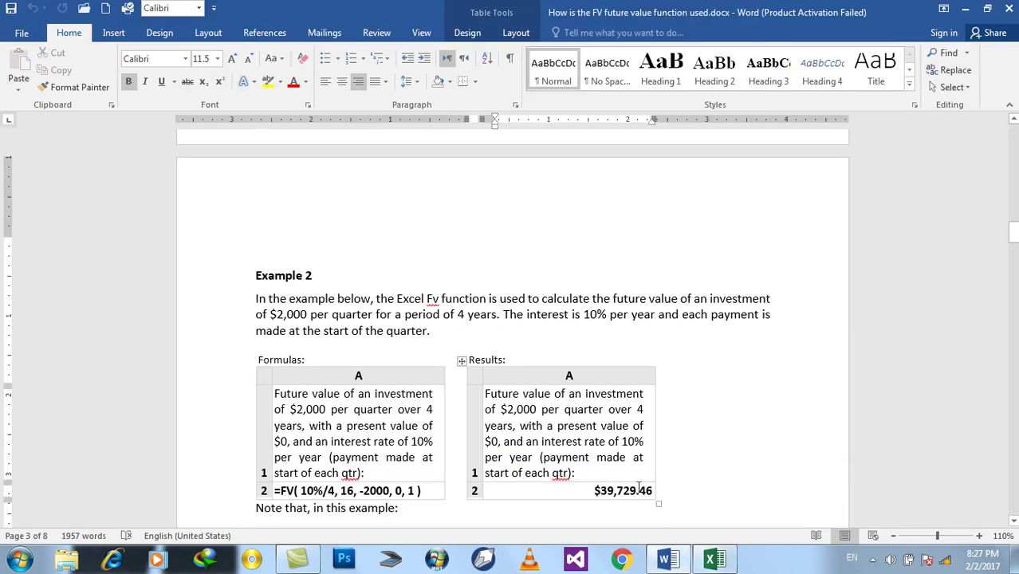
{"action": "left_click", "coordinate": [668, 558]}
{"action": "left_click", "coordinate": [861, 168]}
{"action": "type", "text": "1000"}
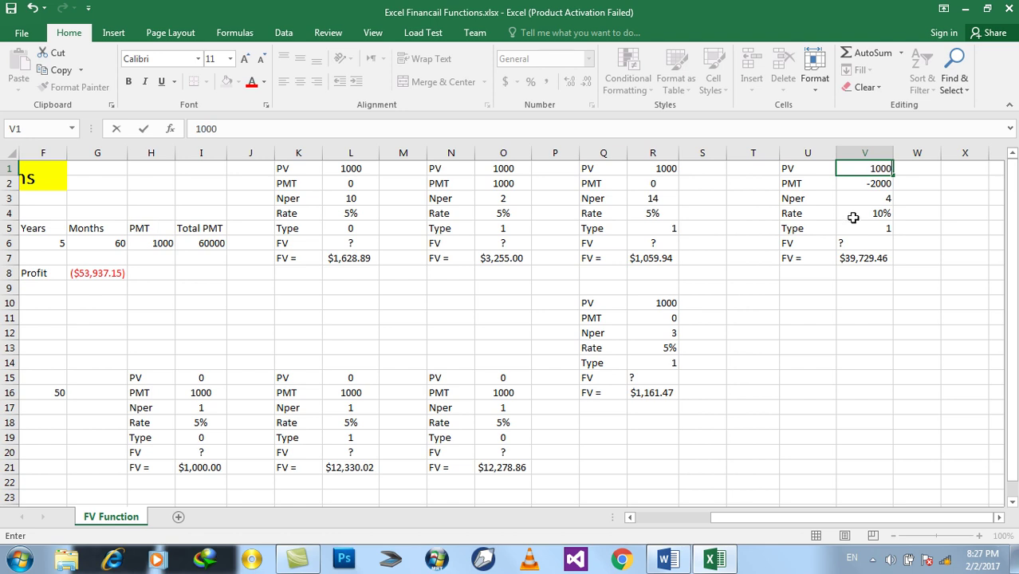
{"action": "key", "text": "Return"}
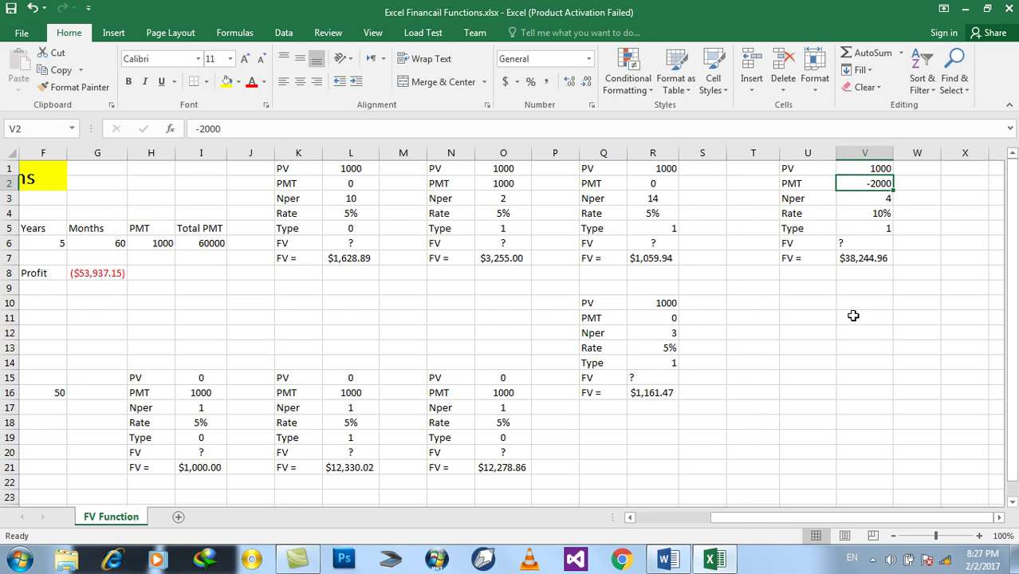
{"action": "key", "text": "Up"}
{"action": "type", "text": "0"}
{"action": "key", "text": "ctrl+Return"}
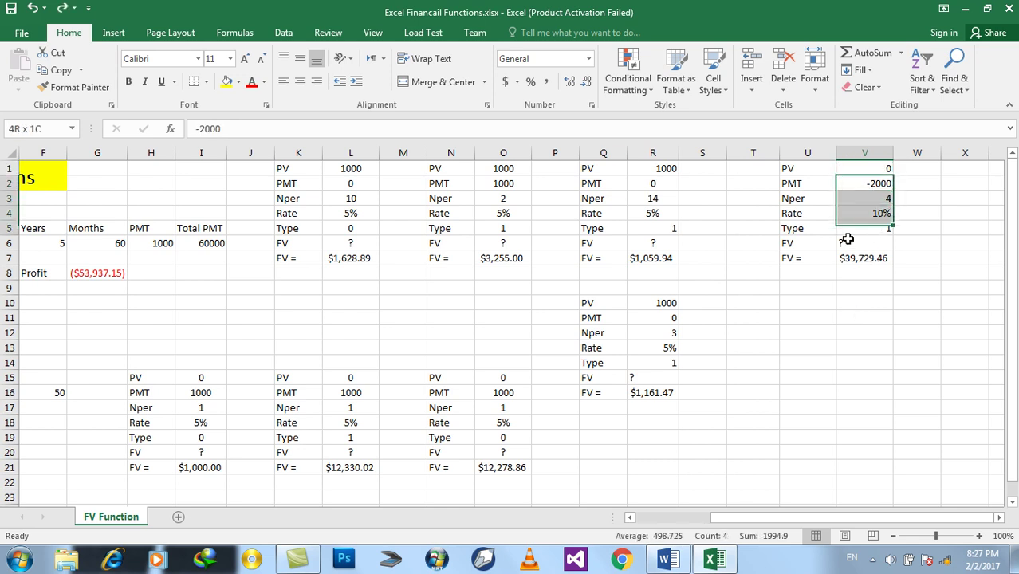
{"action": "left_click", "coordinate": [851, 256]}
{"action": "left_click_drag", "start_coordinate": [852, 256], "coordinate": [857, 184]}
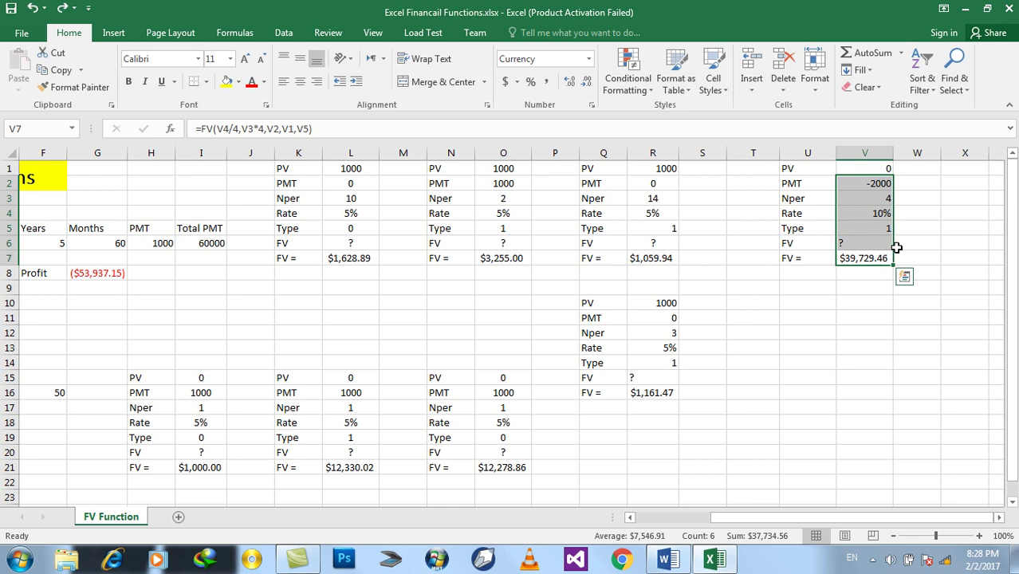
{"action": "left_click", "coordinate": [866, 184]}
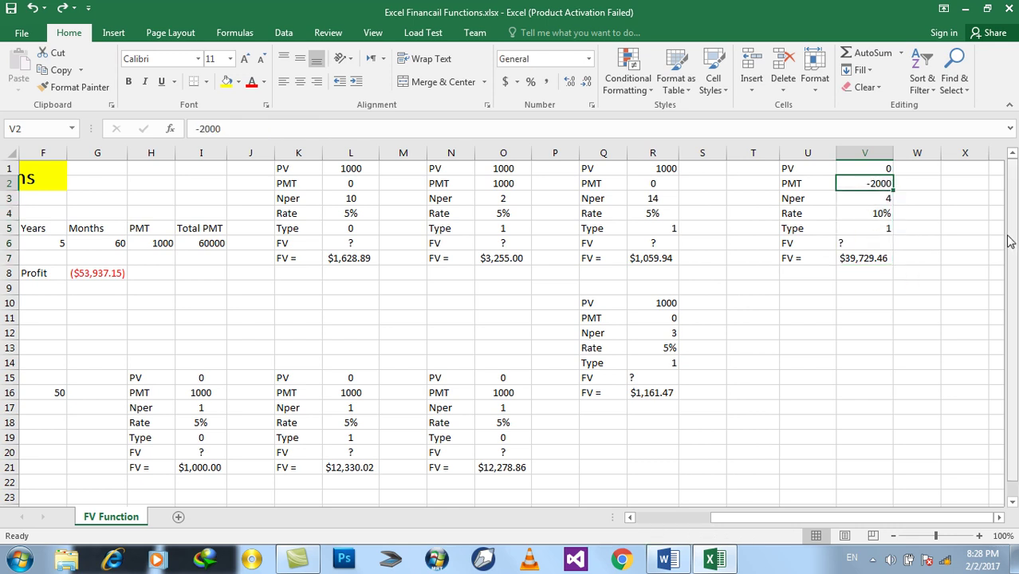